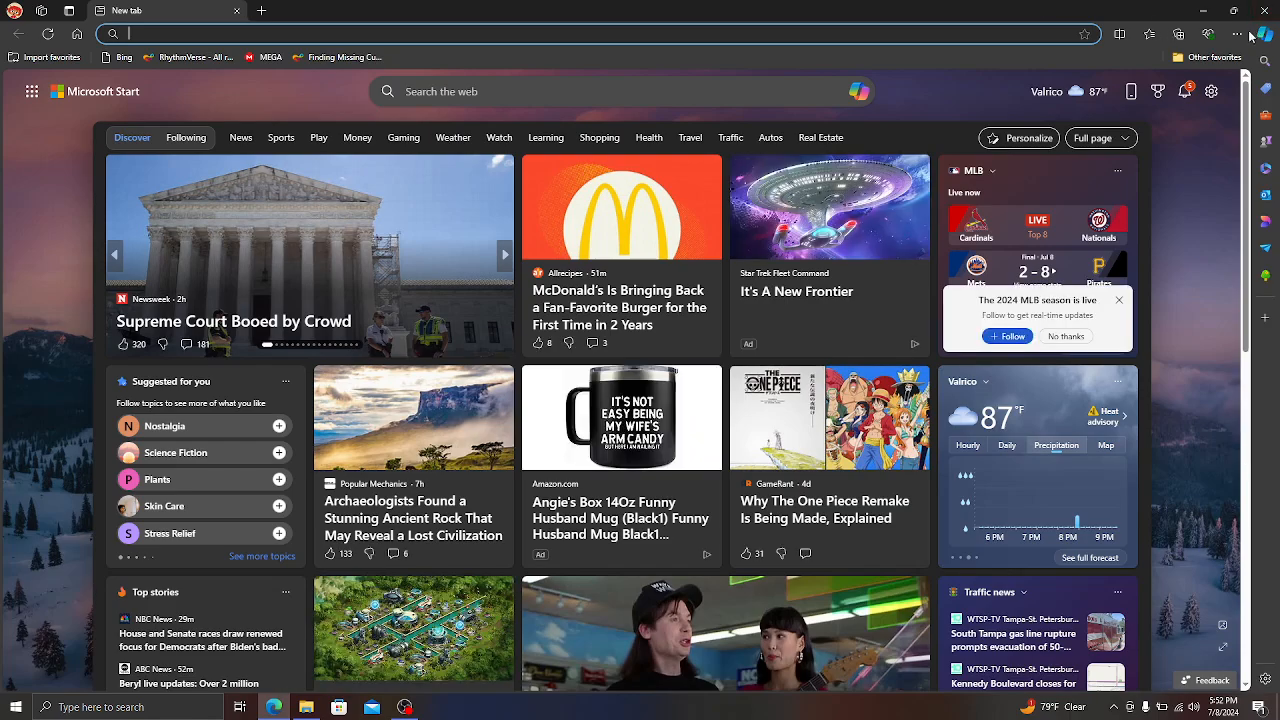
Open a new InPrivate browsing window and bring it to the front.
{"action": "left_click", "coordinate": [1237, 33]}
{"action": "left_click", "coordinate": [1075, 99]}
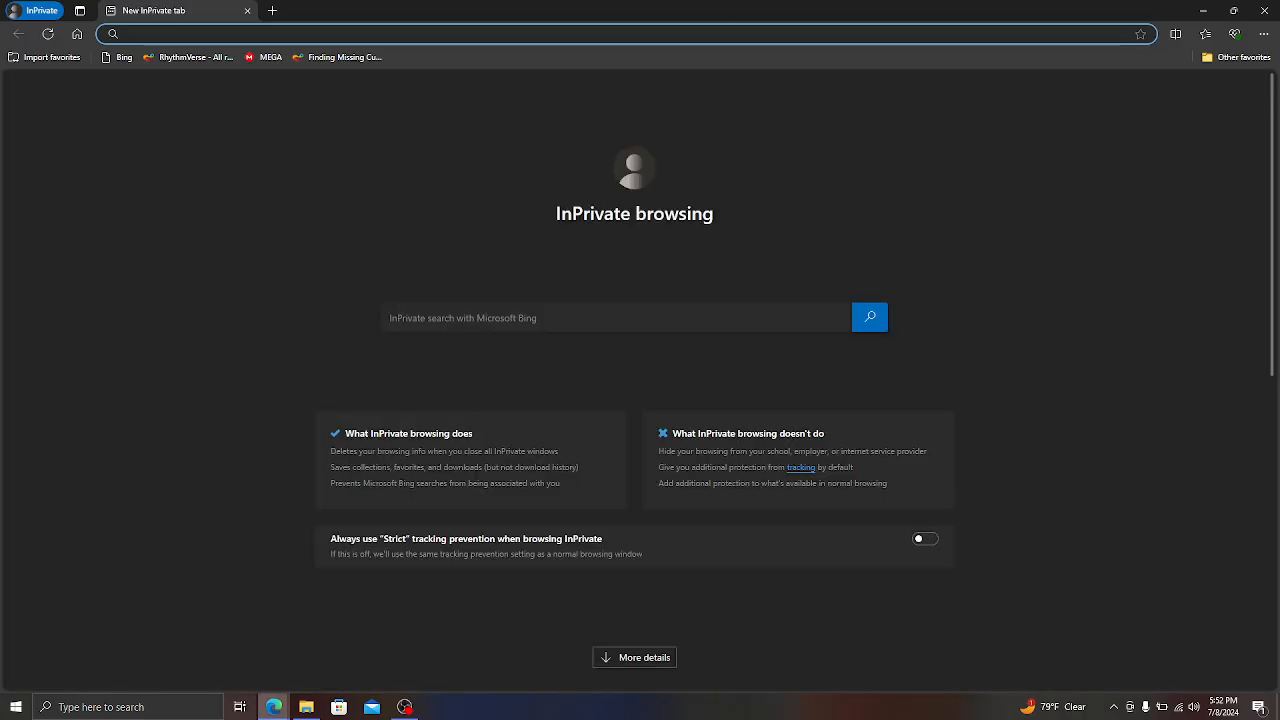
{"action": "left_click", "coordinate": [273, 707]}
{"action": "left_click", "coordinate": [274, 643]}
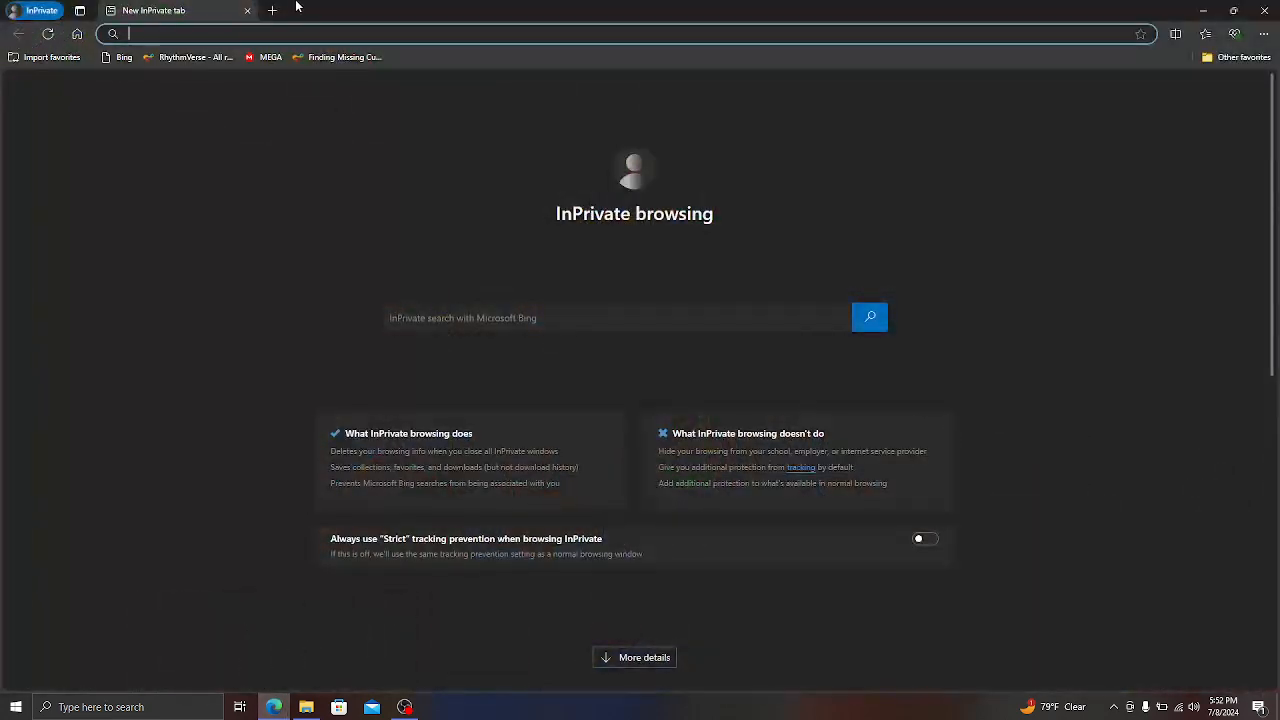
Search the web for "the models resource", open The Models Resource website, and minimize the browser.
{"action": "type", "text": "the"}
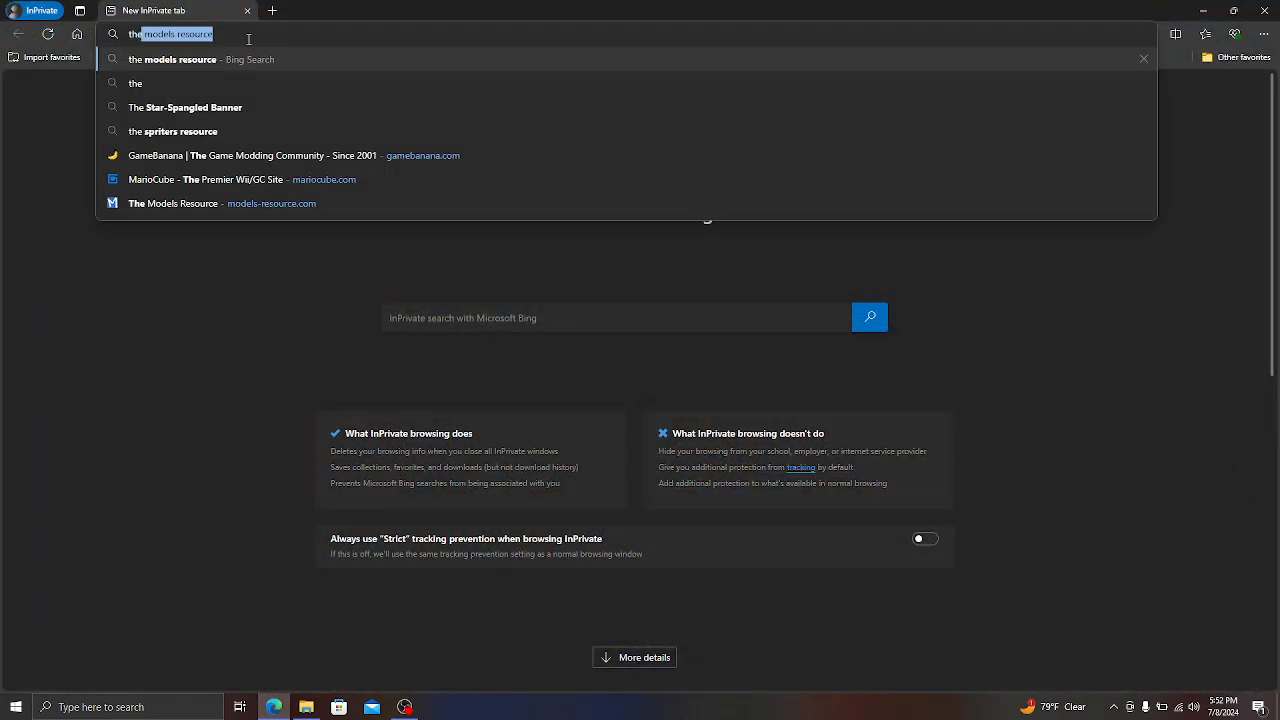
{"action": "left_click", "coordinate": [237, 65]}
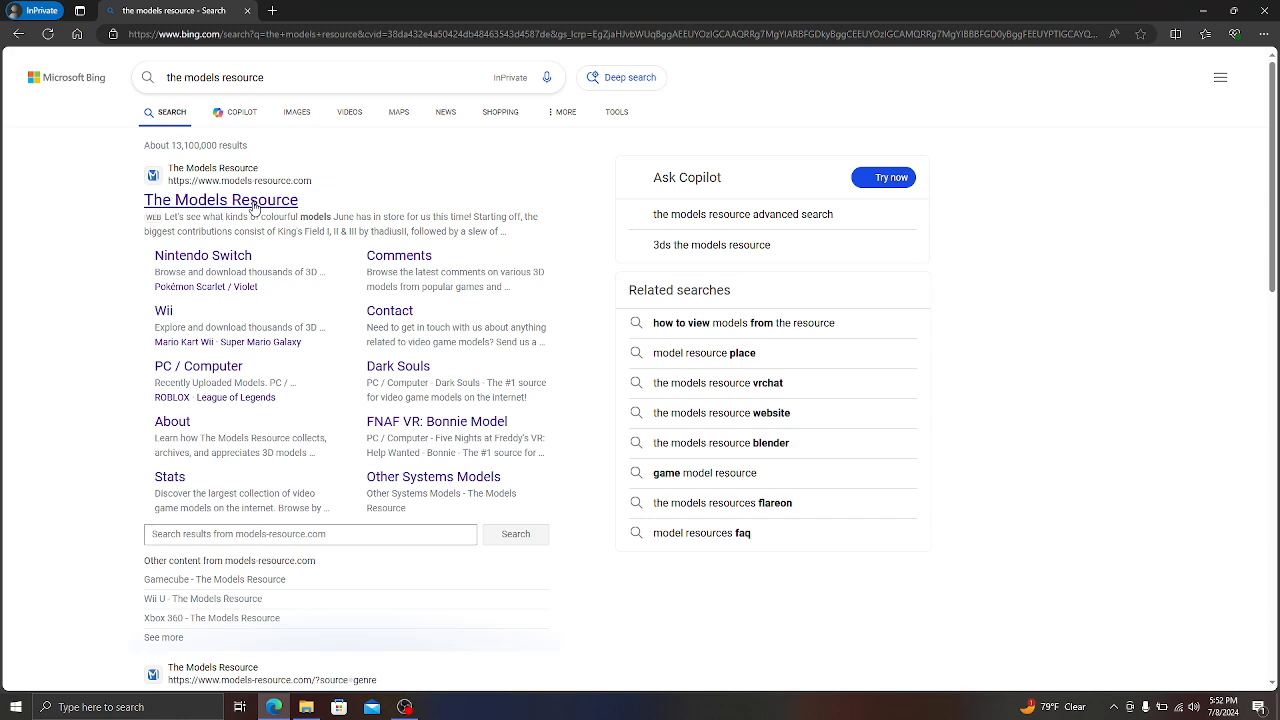
{"action": "left_click", "coordinate": [245, 208]}
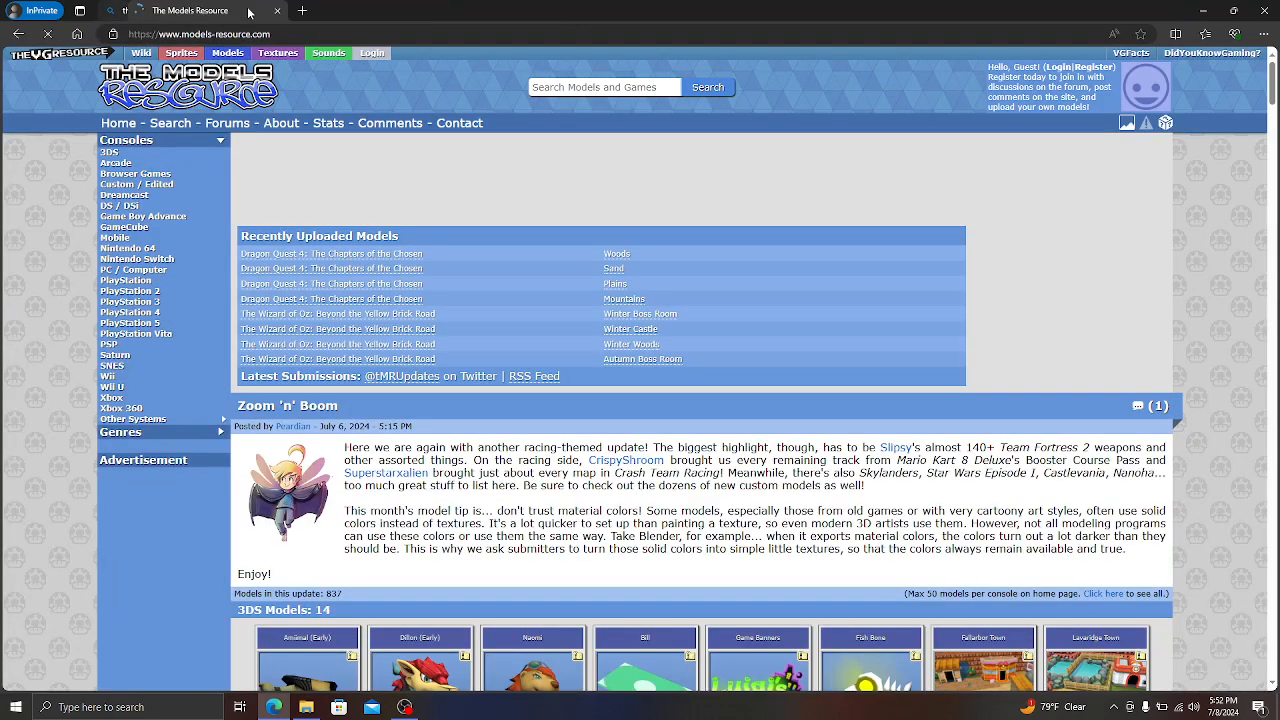
{"action": "left_click", "coordinate": [245, 10]}
{"action": "scroll", "coordinate": [640, 400], "scroll_direction": "down", "scroll_amount": 12}
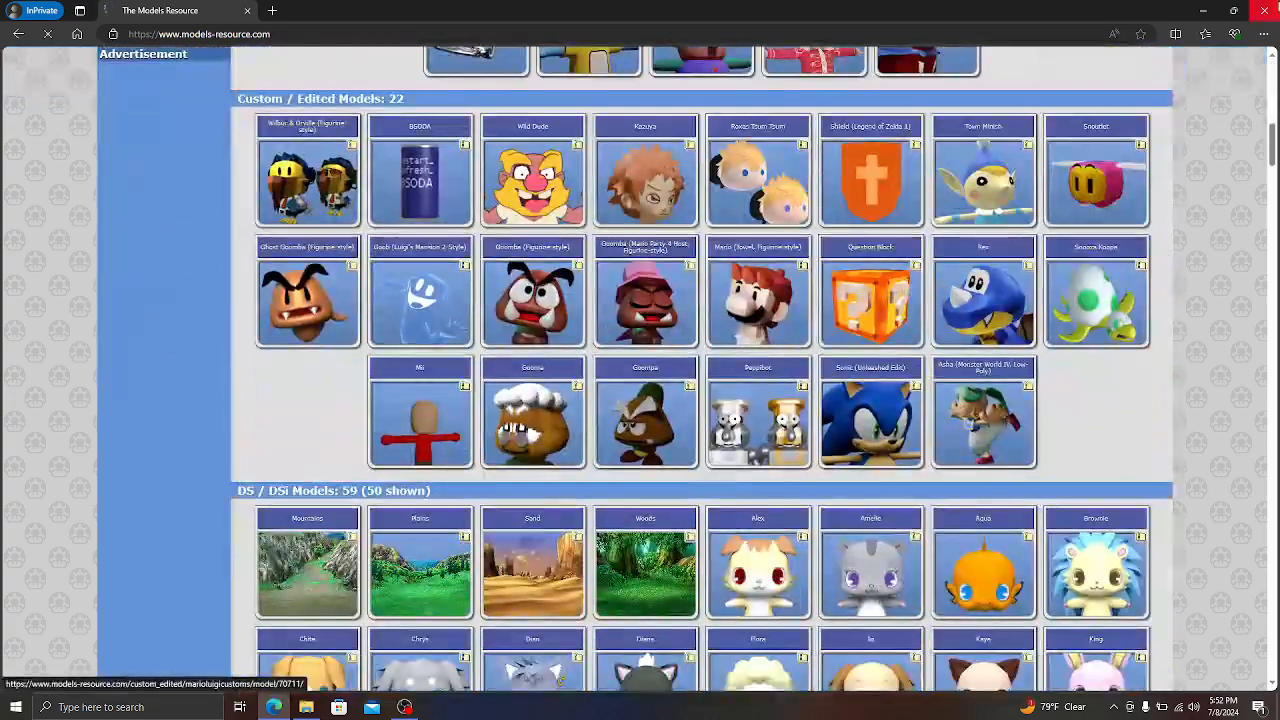
{"action": "left_click", "coordinate": [1205, 10]}
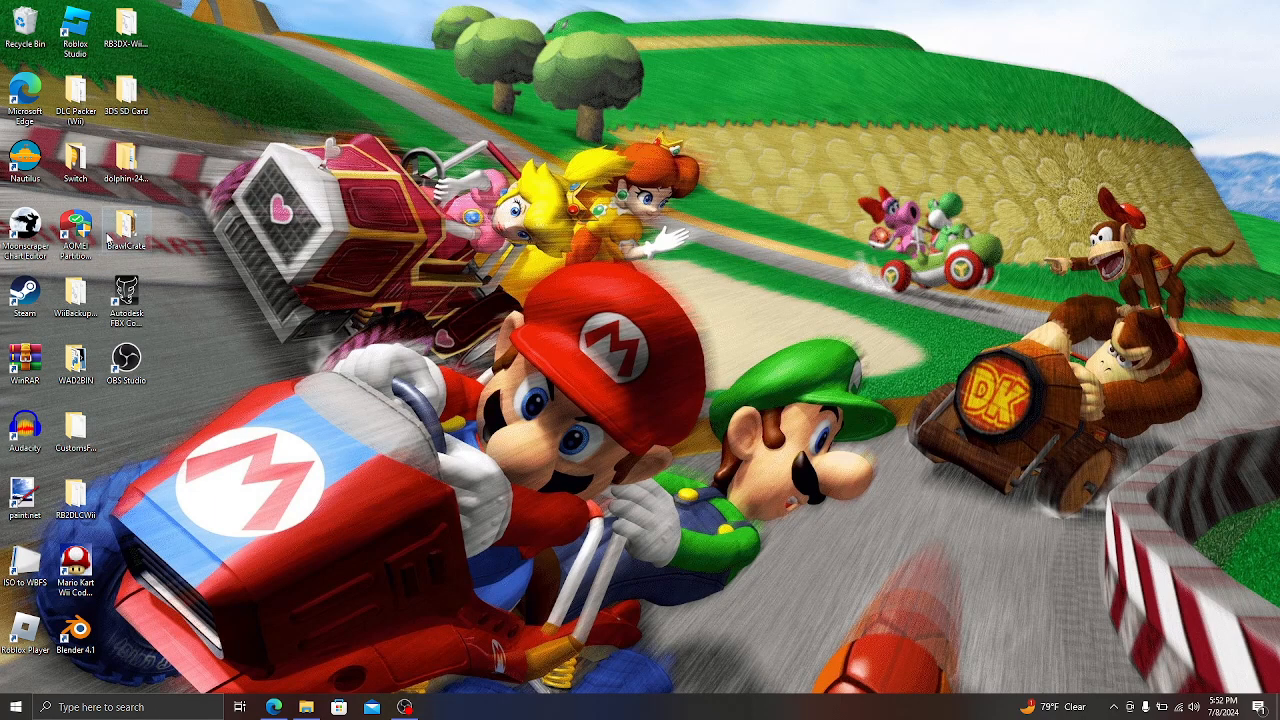
Launch Dolphin.exe from the Dolphin-x64 folder inside the desktop's dolphin-2407-x64 folder.
{"action": "double_click", "coordinate": [116, 170]}
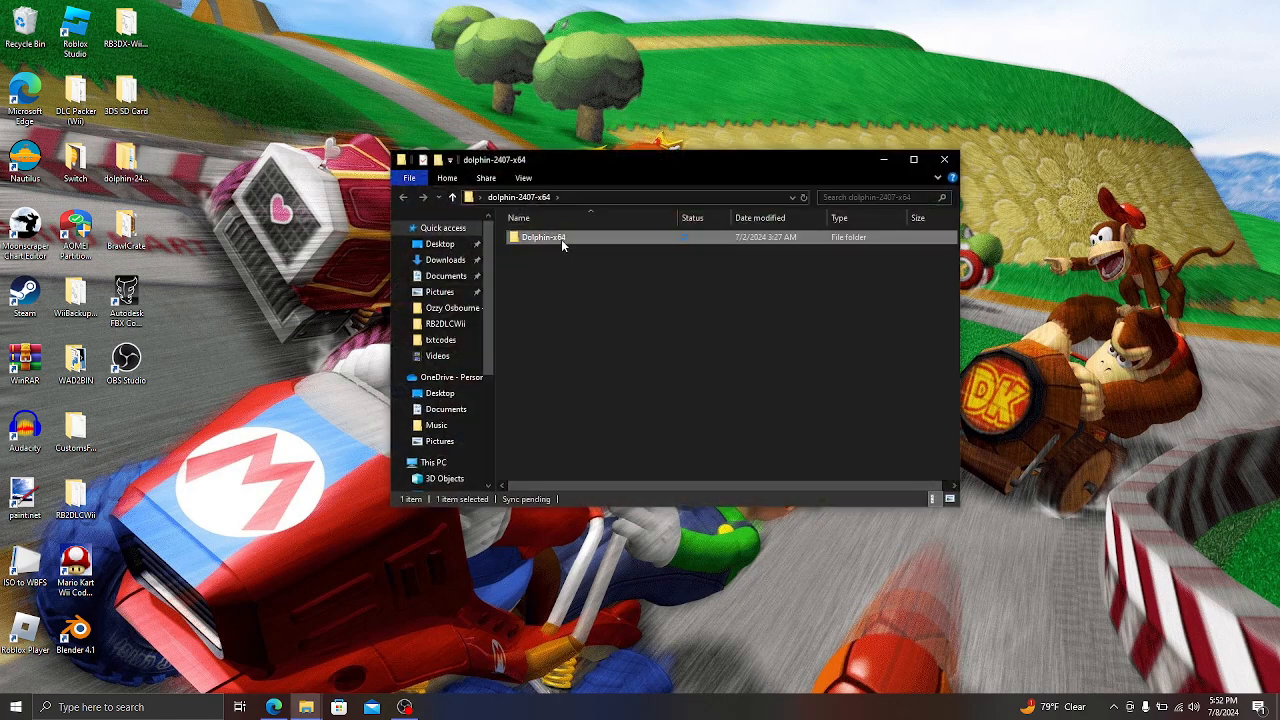
{"action": "double_click", "coordinate": [558, 238]}
{"action": "left_click", "coordinate": [558, 292]}
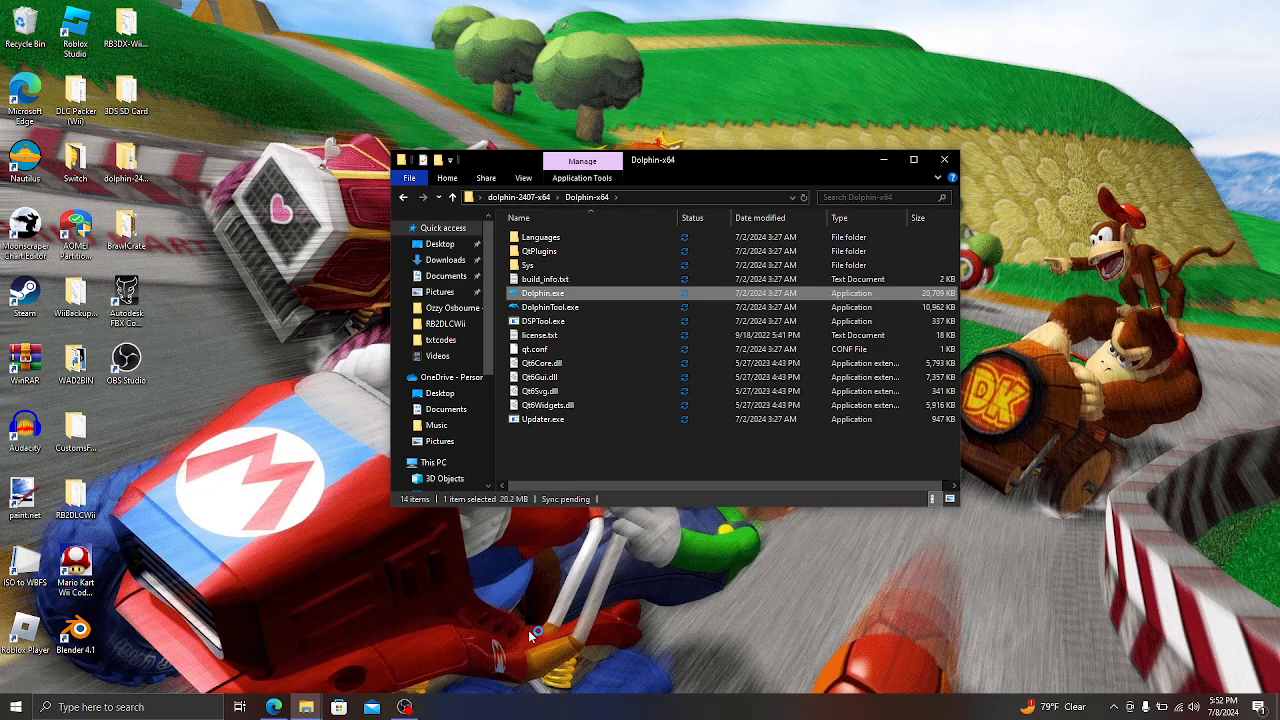
{"action": "left_click_drag", "start_coordinate": [268, 93], "coordinate": [529, 109]}
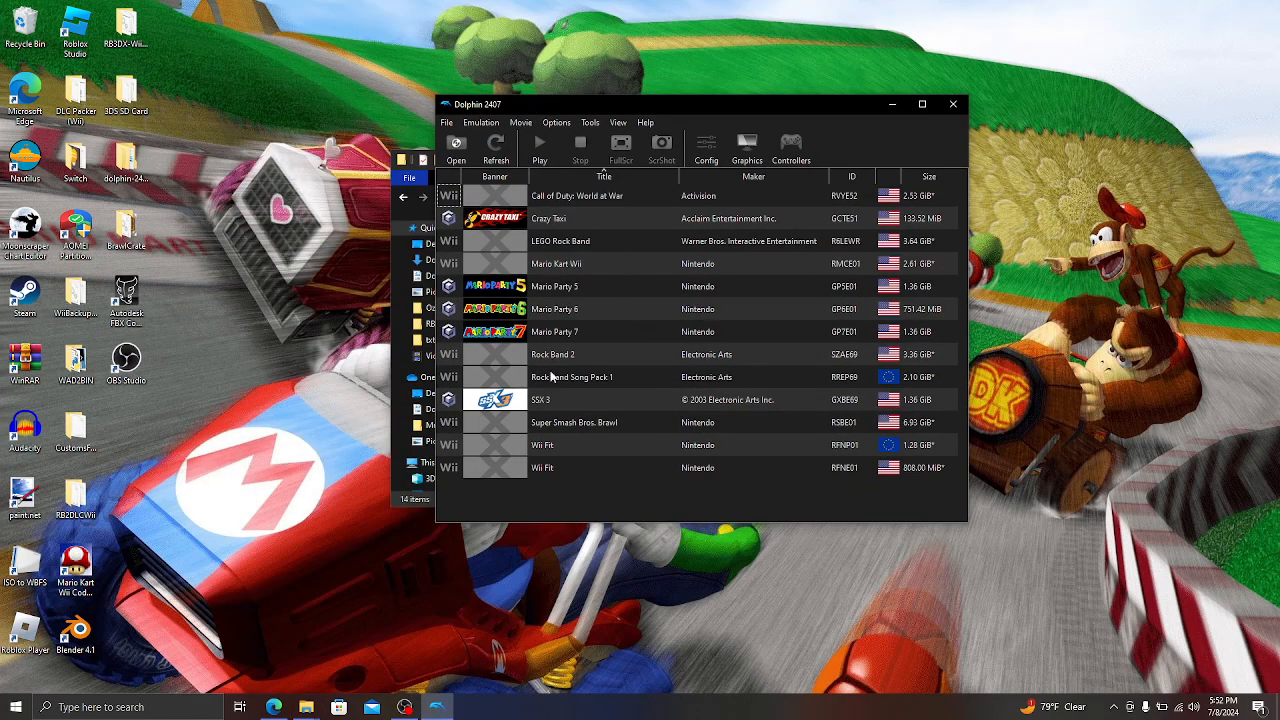
{"action": "right_click", "coordinate": [553, 422]}
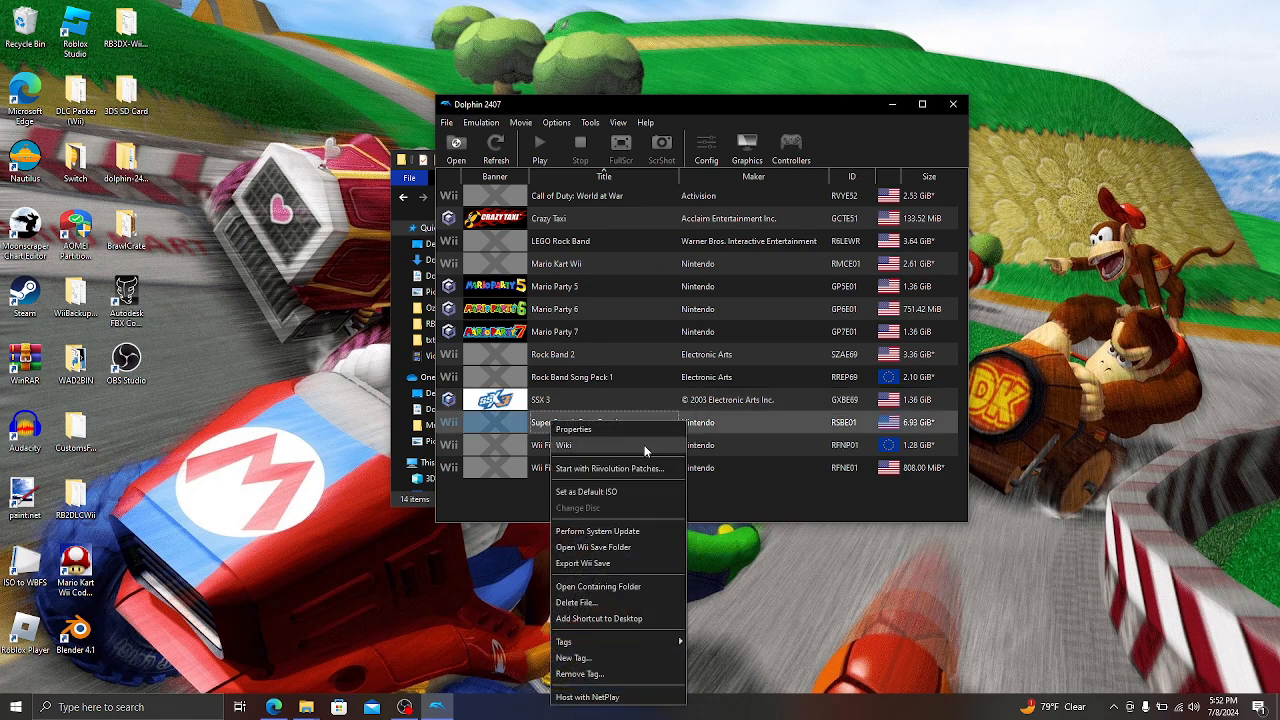
{"action": "left_click", "coordinate": [506, 108]}
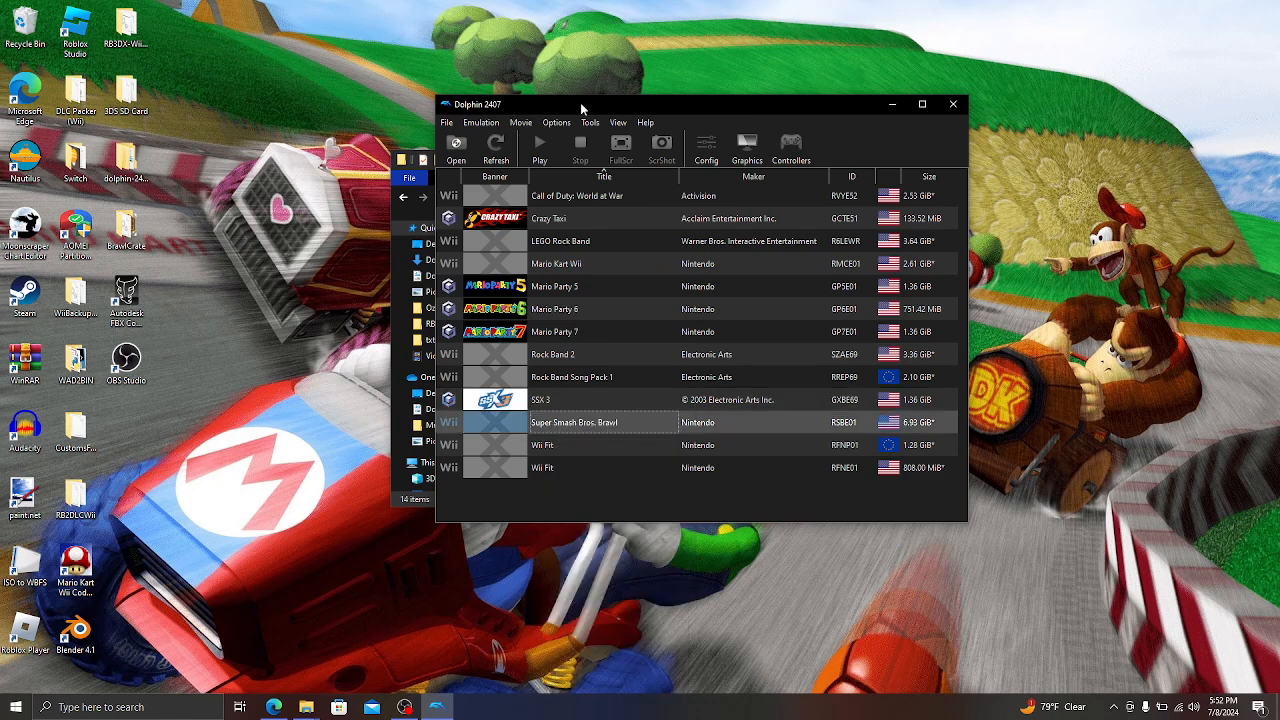
{"action": "left_click_drag", "start_coordinate": [580, 102], "coordinate": [860, 91]}
{"action": "left_click", "coordinate": [126, 296]}
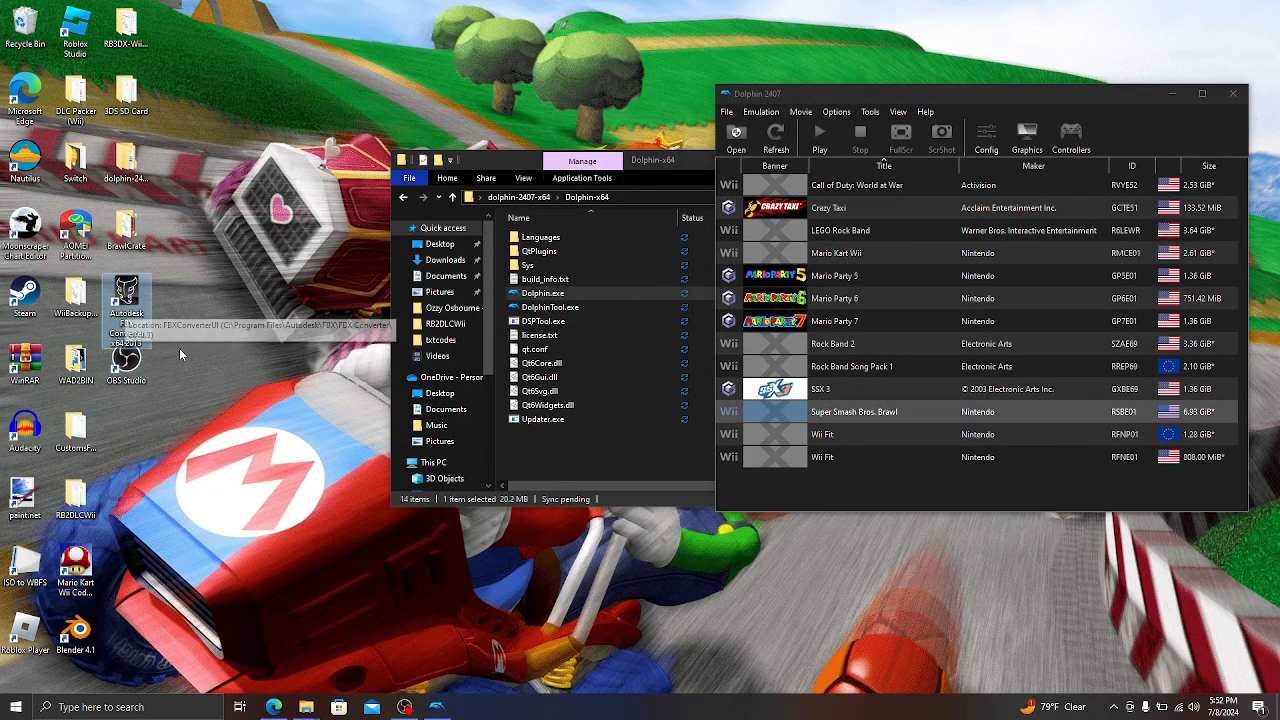
{"action": "left_click_drag", "start_coordinate": [669, 162], "coordinate": [390, 112]}
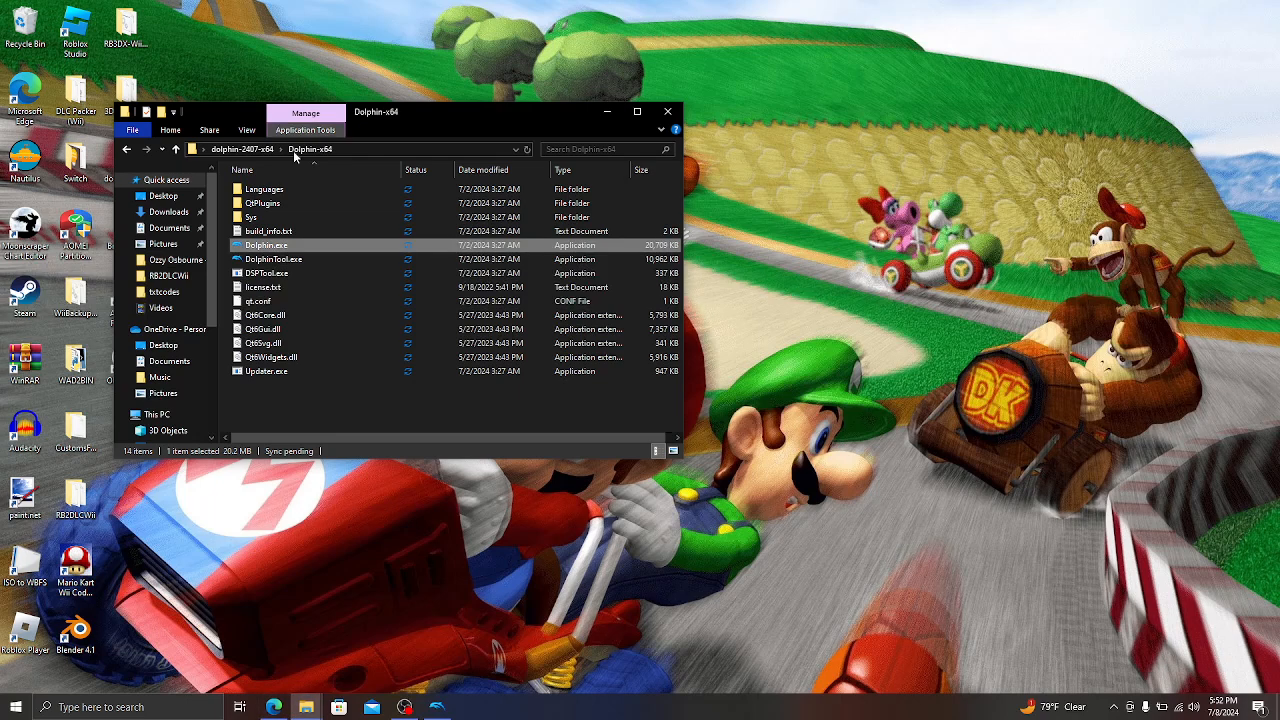
{"action": "left_click_drag", "start_coordinate": [241, 112], "coordinate": [476, 114]}
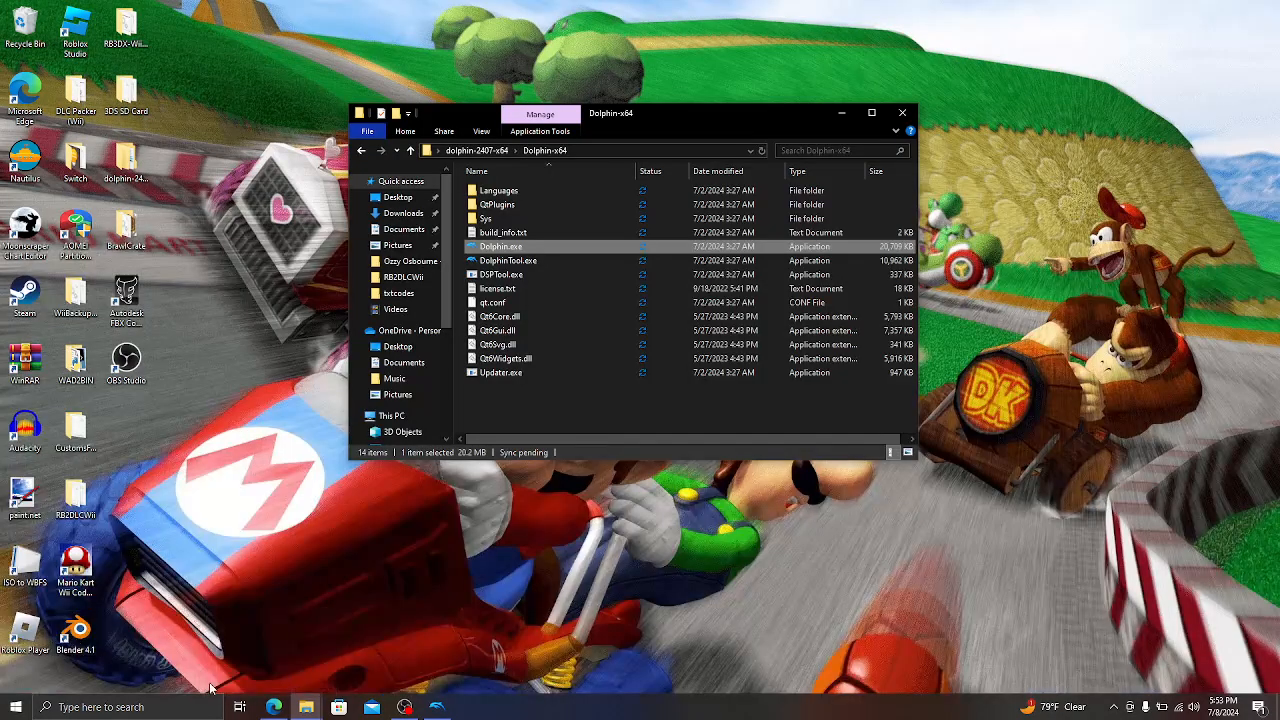
Switch back to the InPrivate browser window and look through the model listings on The Models Resource home page.
{"action": "mouse_move", "coordinate": [273, 707]}
{"action": "left_click", "coordinate": [298, 655]}
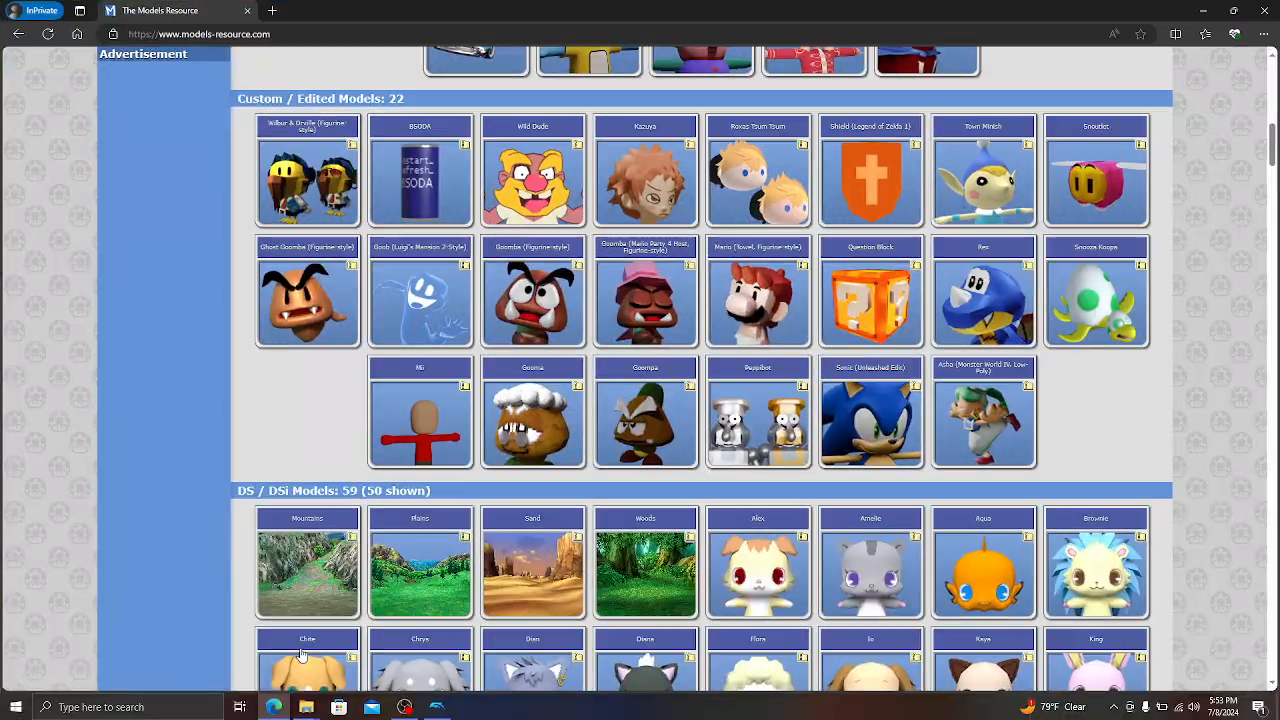
{"action": "scroll", "coordinate": [784, 316], "scroll_direction": "up", "scroll_amount": 1}
{"action": "scroll", "coordinate": [784, 316], "scroll_direction": "down", "scroll_amount": 2}
{"action": "scroll", "coordinate": [784, 316], "scroll_direction": "down", "scroll_amount": 12}
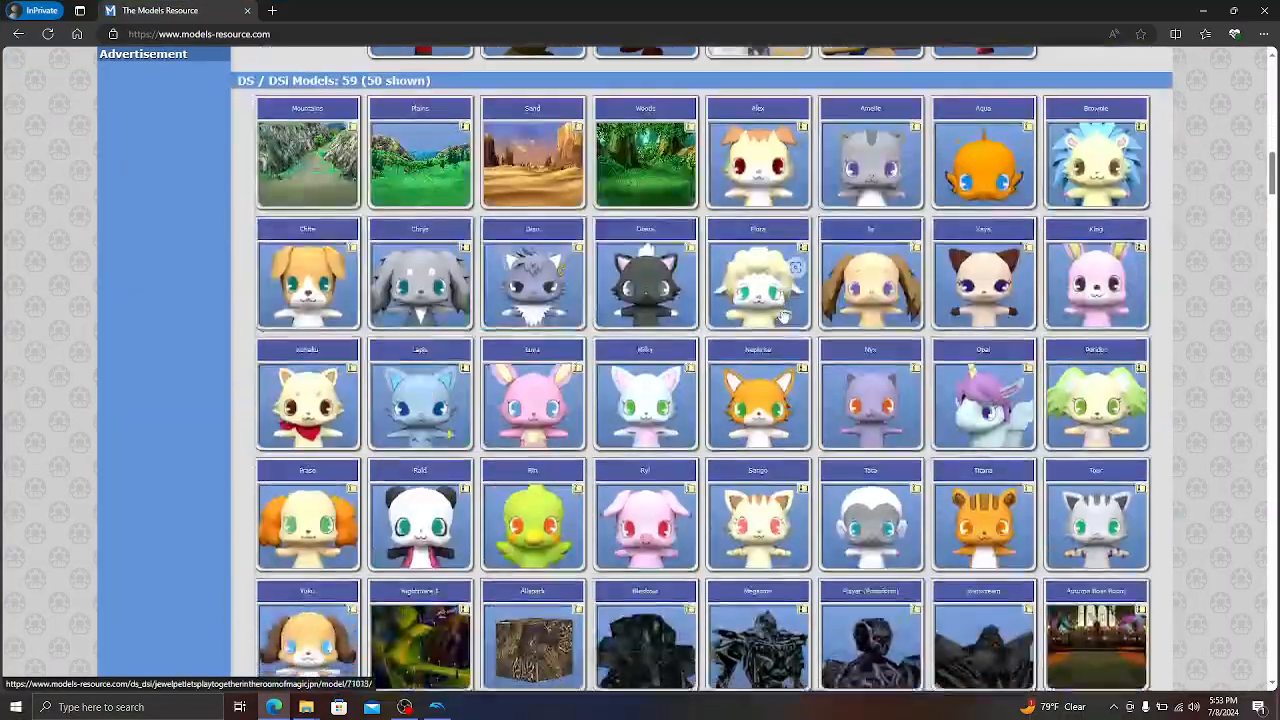
{"action": "scroll", "coordinate": [784, 316], "scroll_direction": "down", "scroll_amount": 15}
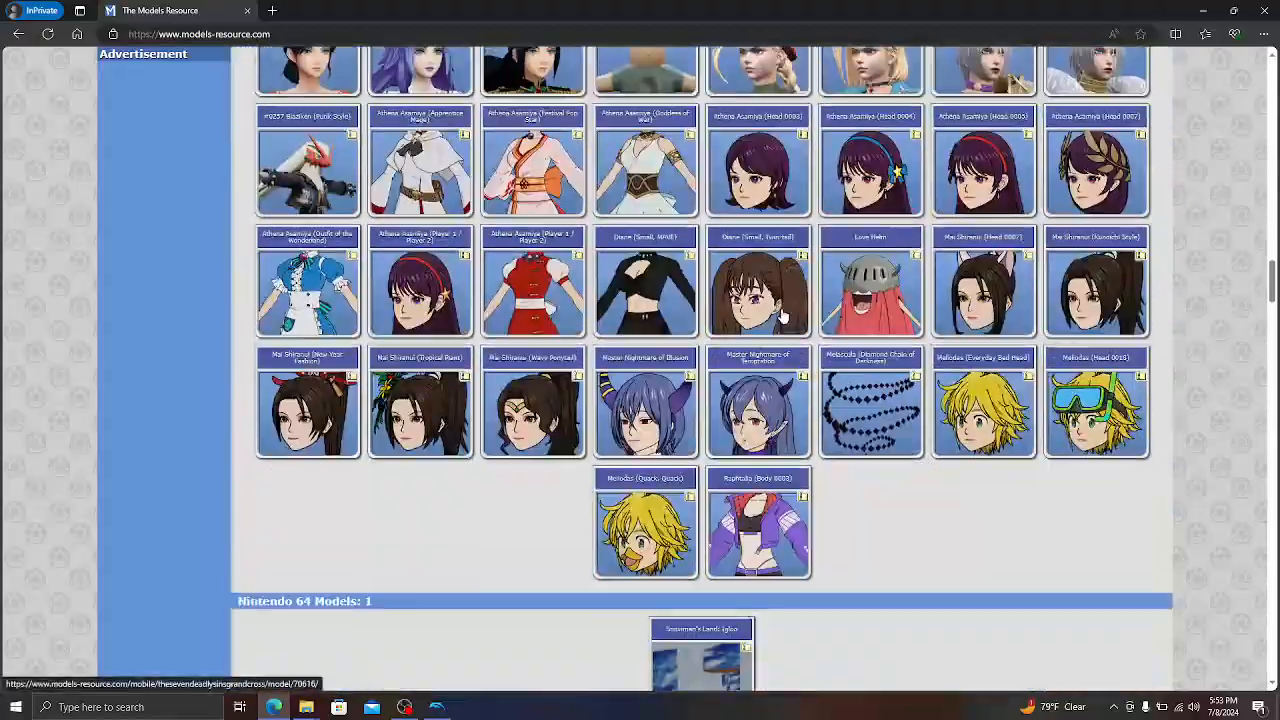
{"action": "scroll", "coordinate": [784, 316], "scroll_direction": "down", "scroll_amount": 13}
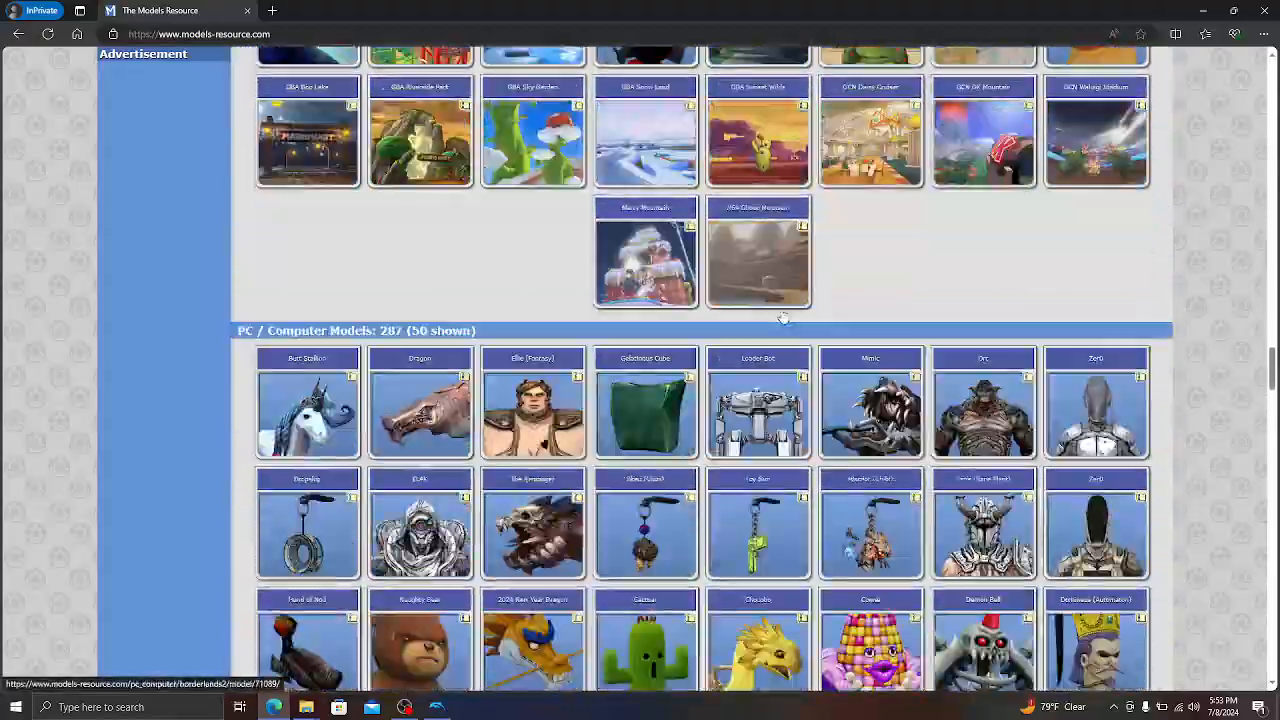
{"action": "scroll", "coordinate": [784, 316], "scroll_direction": "down", "scroll_amount": 15}
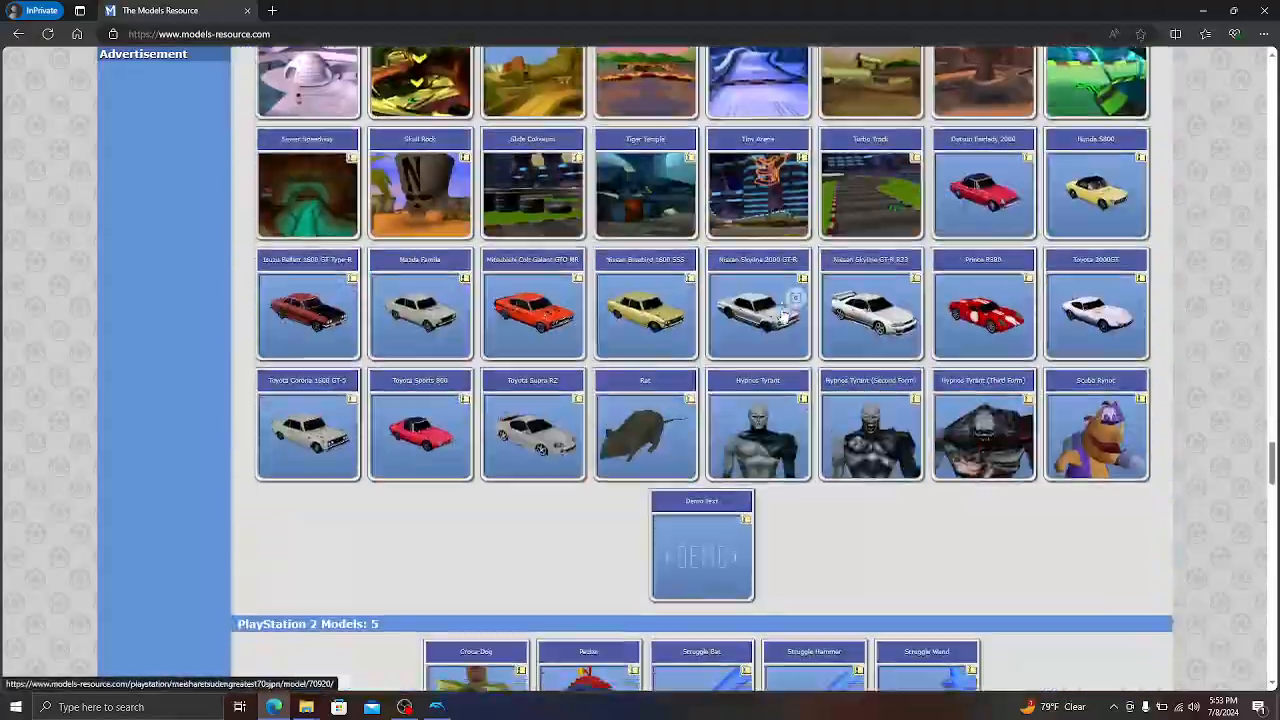
{"action": "scroll", "coordinate": [784, 322], "scroll_direction": "down", "scroll_amount": 15}
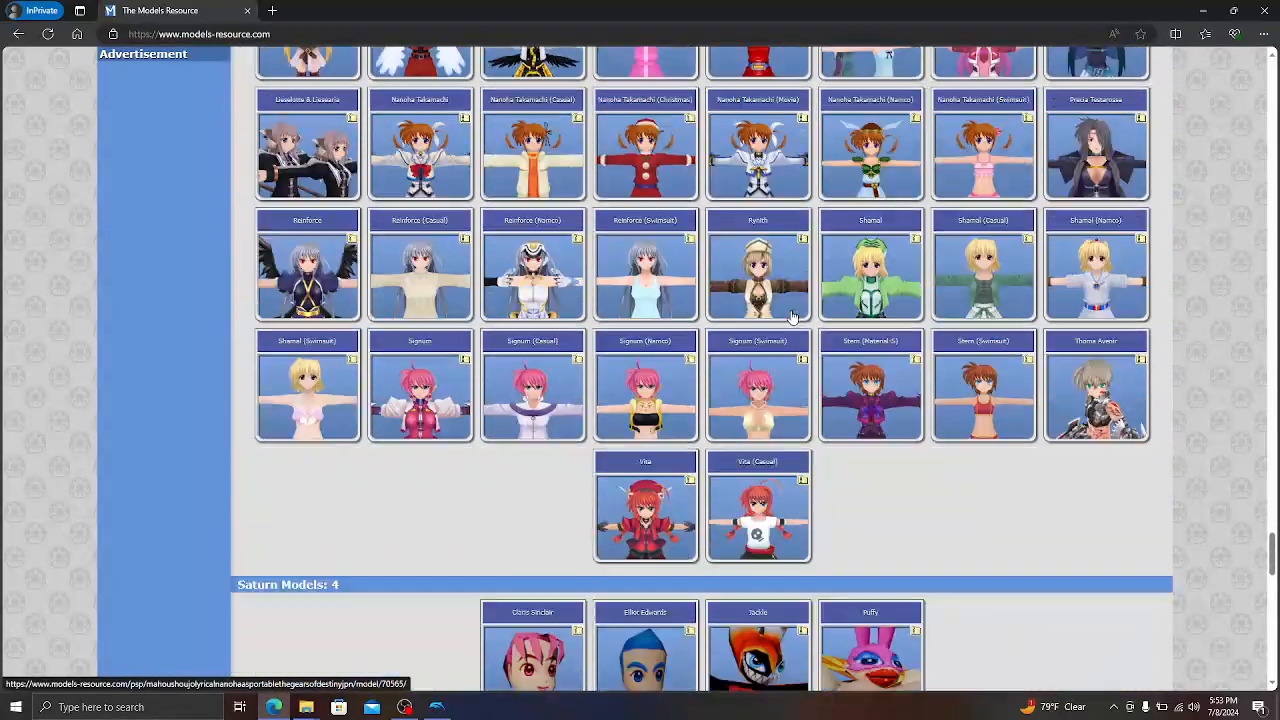
{"action": "scroll", "coordinate": [921, 337], "scroll_direction": "up", "scroll_amount": 3}
{"action": "scroll", "coordinate": [921, 337], "scroll_direction": "up", "scroll_amount": 15}
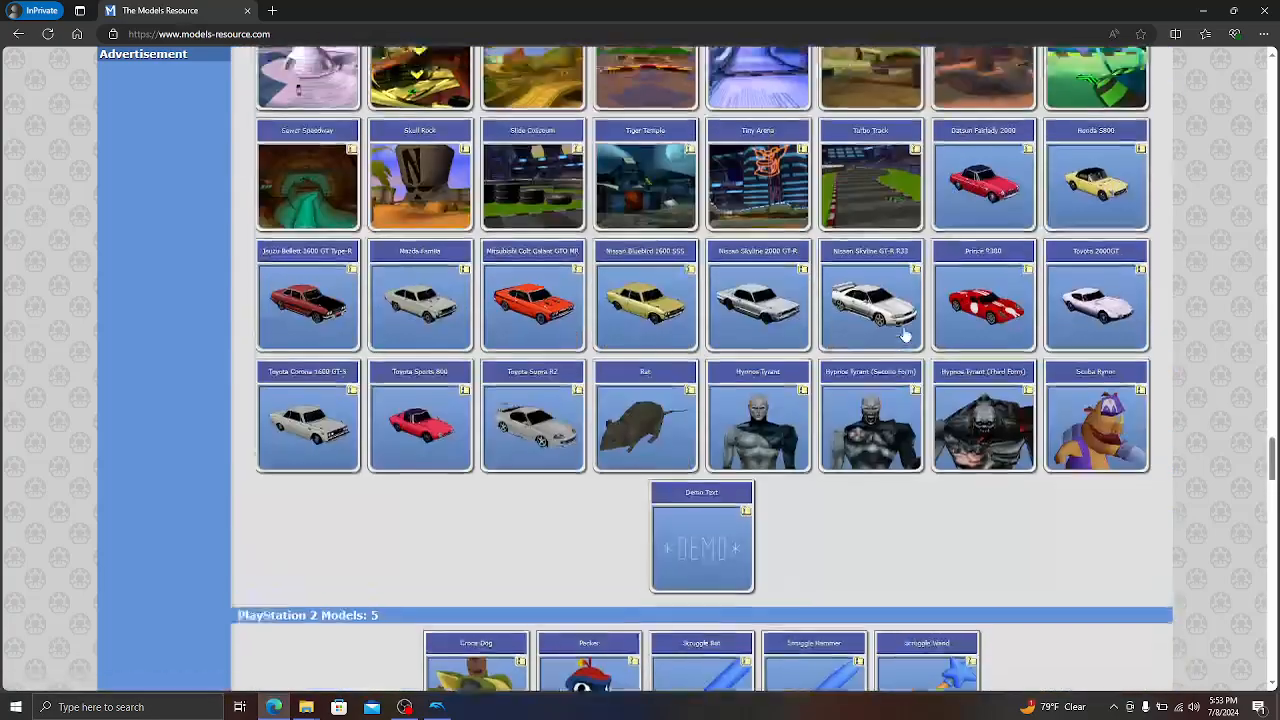
{"action": "scroll", "coordinate": [897, 330], "scroll_direction": "up", "scroll_amount": 10}
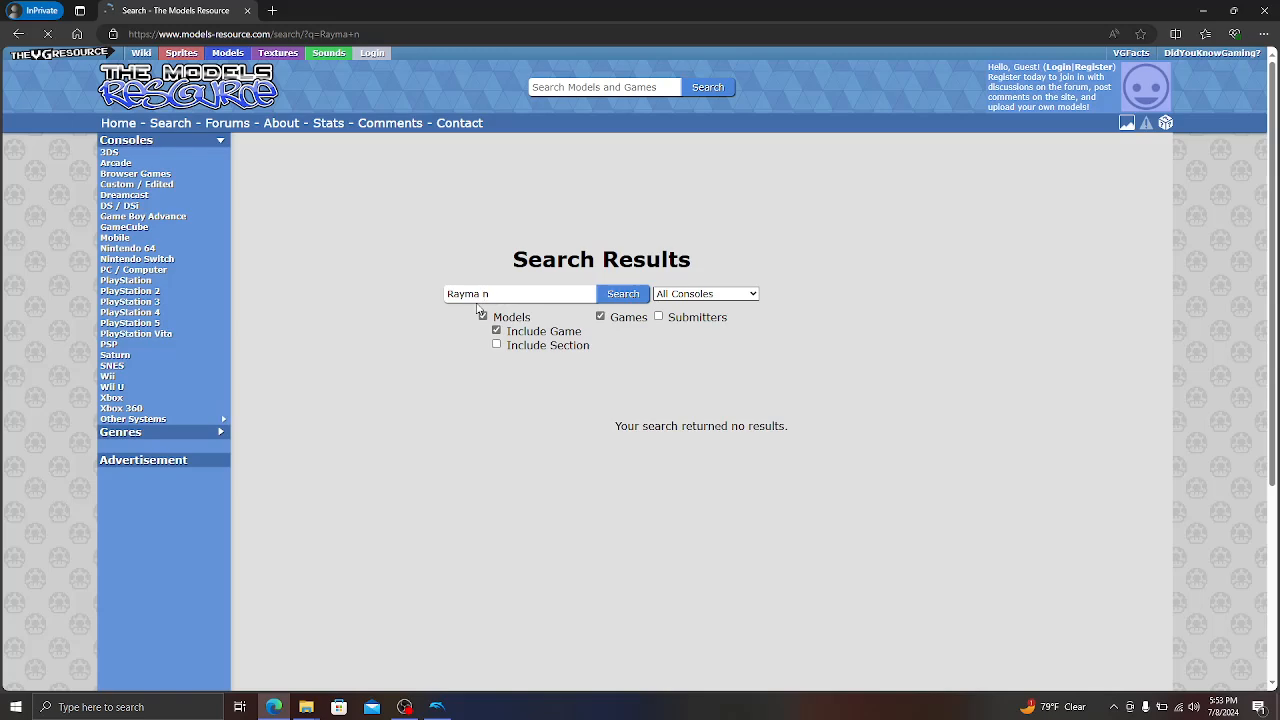
Correct the site search text to "Rayman" and run the search across all consoles.
{"action": "key", "text": "BackSpace"}
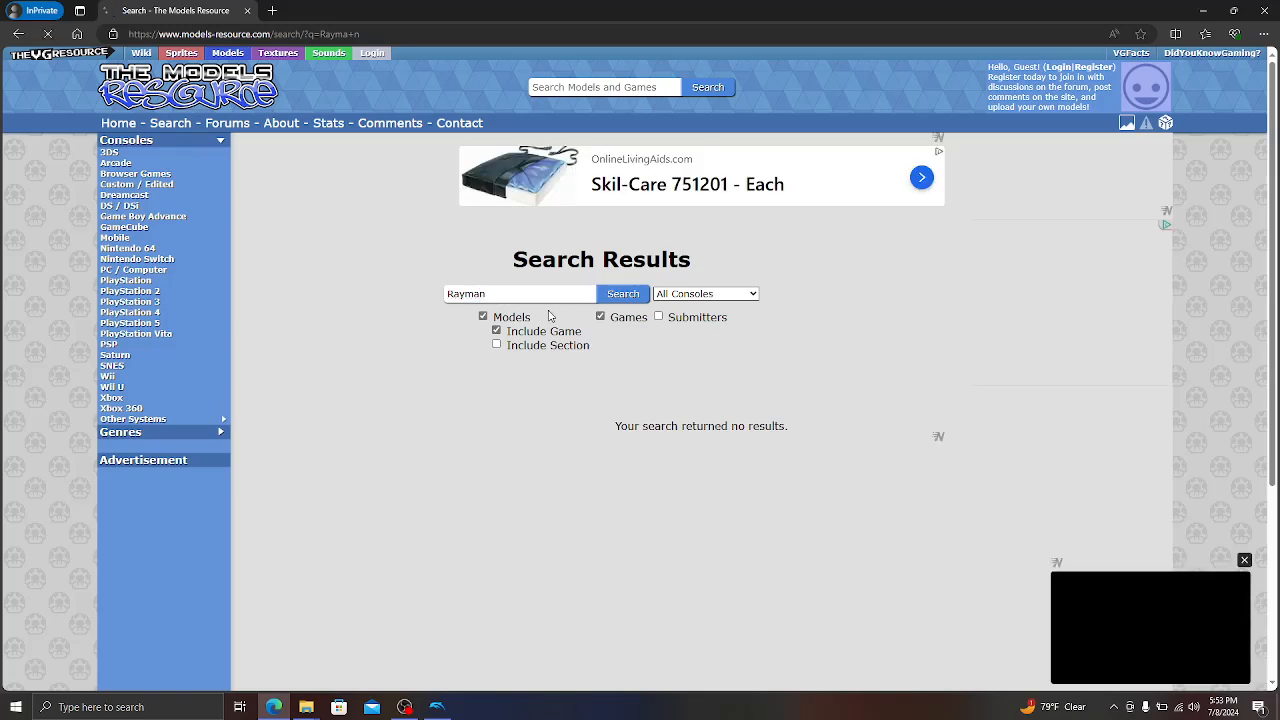
{"action": "key", "text": "Return"}
{"action": "scroll", "coordinate": [673, 387], "scroll_direction": "down", "scroll_amount": 2}
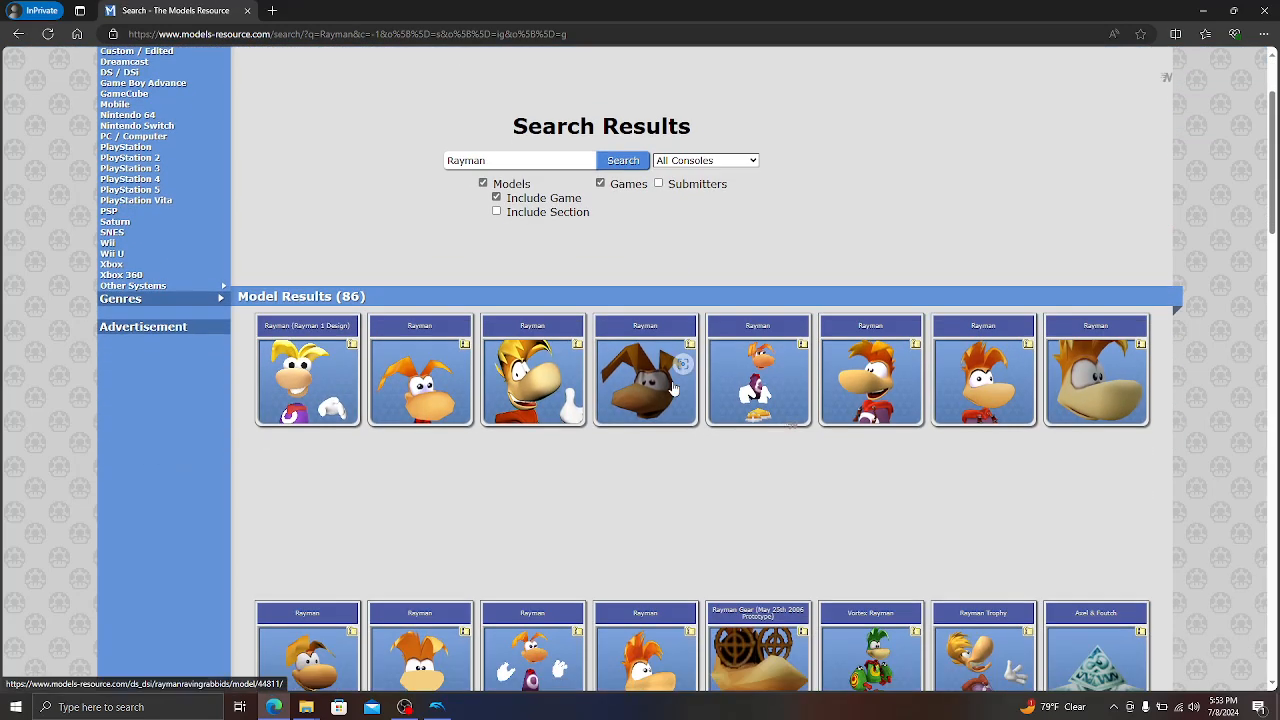
{"action": "scroll", "coordinate": [878, 424], "scroll_direction": "down", "scroll_amount": 2}
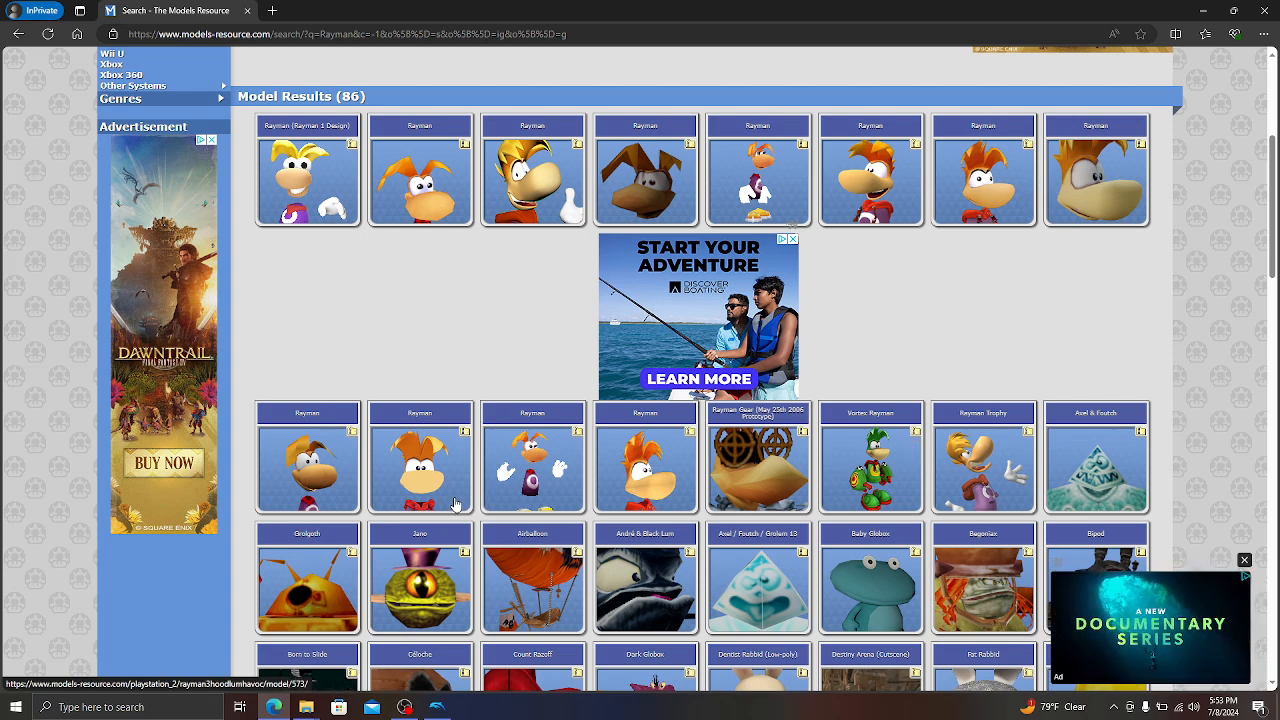
Open the Rayman model from GameCube's Rayman 3: Hoodlum Havoc and download its zip file.
{"action": "left_click", "coordinate": [1095, 199]}
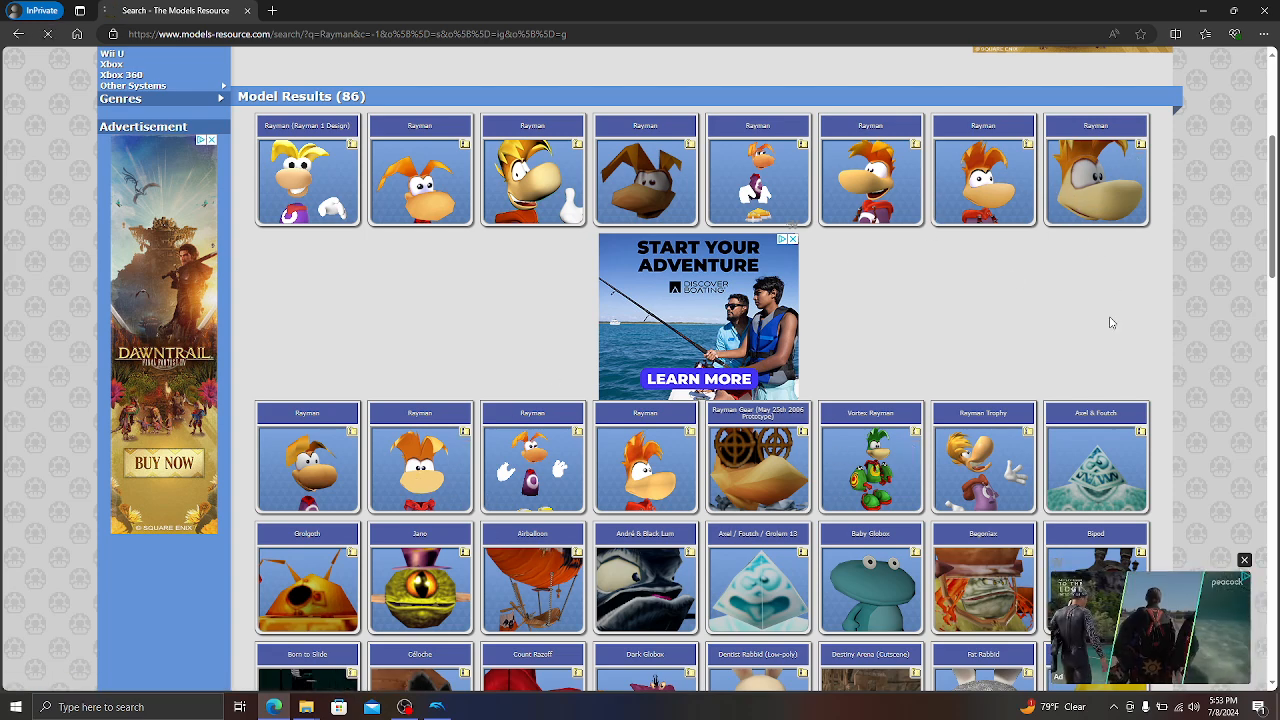
{"action": "scroll", "coordinate": [419, 354], "scroll_direction": "down", "scroll_amount": 5}
{"action": "scroll", "coordinate": [419, 354], "scroll_direction": "down", "scroll_amount": 1}
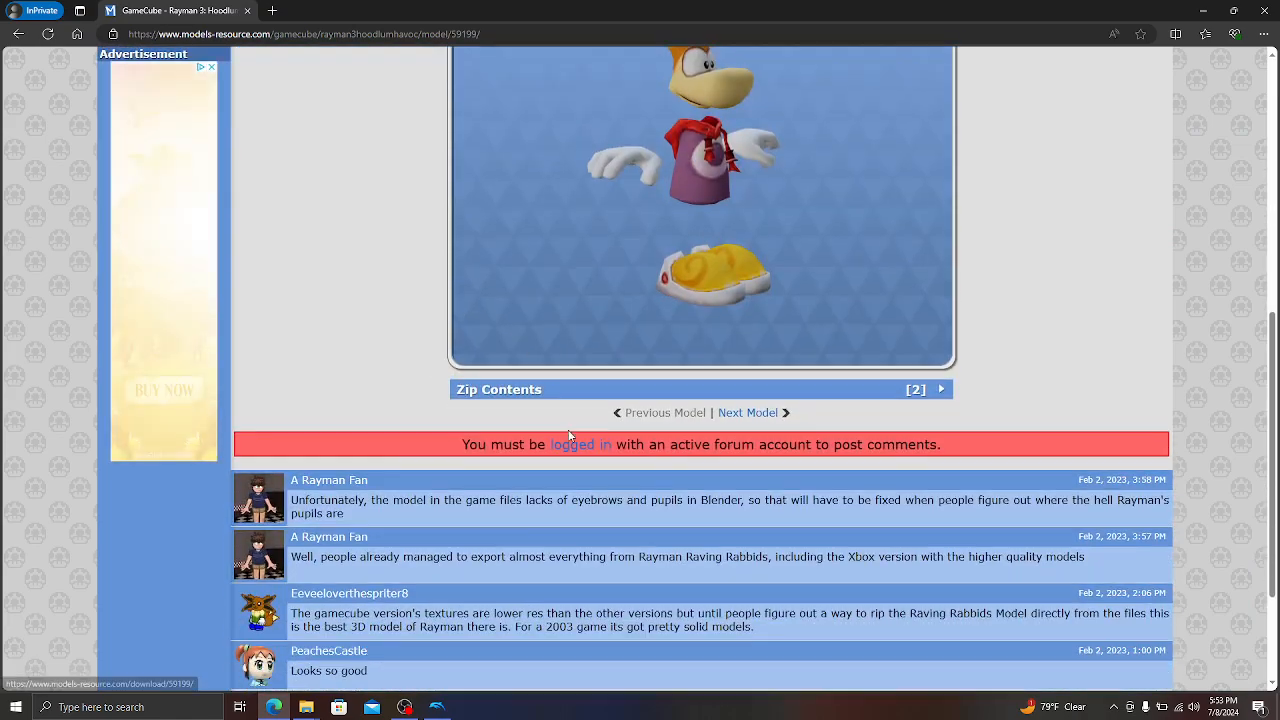
{"action": "scroll", "coordinate": [674, 314], "scroll_direction": "up", "scroll_amount": 4}
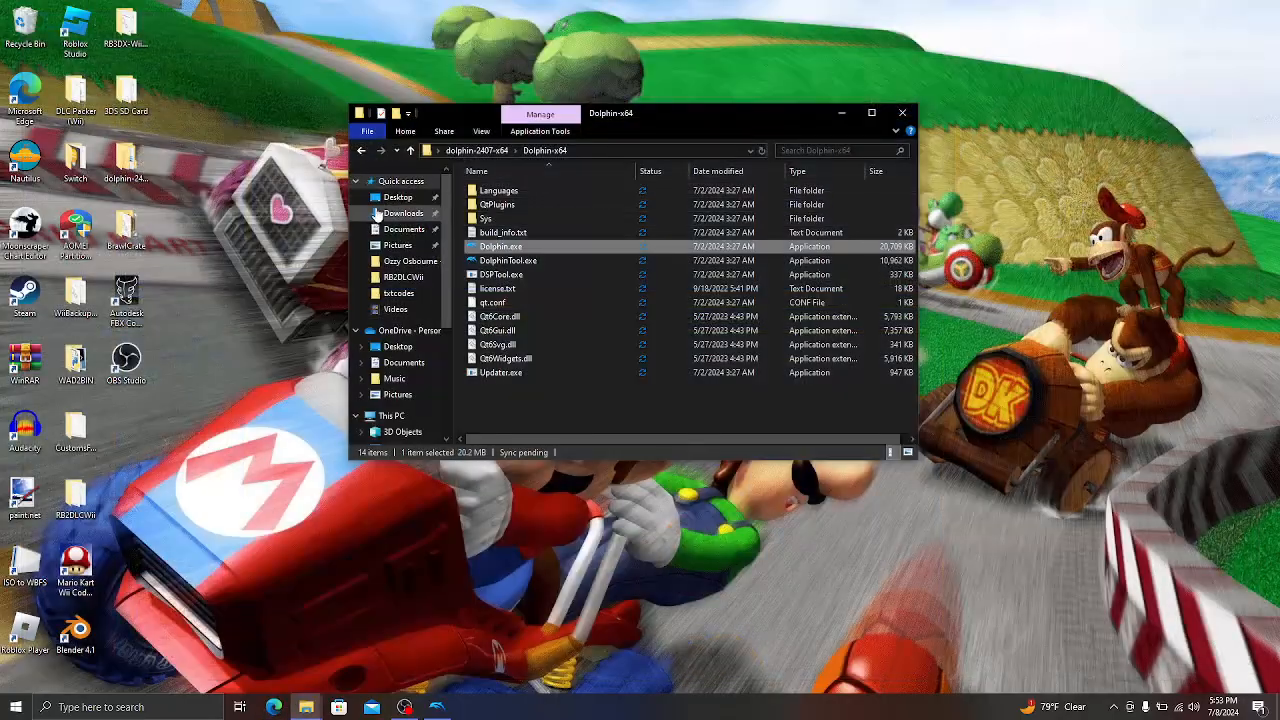
Extract "GameCube - Rayman 3 Hoodlum Havoc - Rayman.zip" into its own folder in Downloads.
{"action": "left_click", "coordinate": [403, 213]}
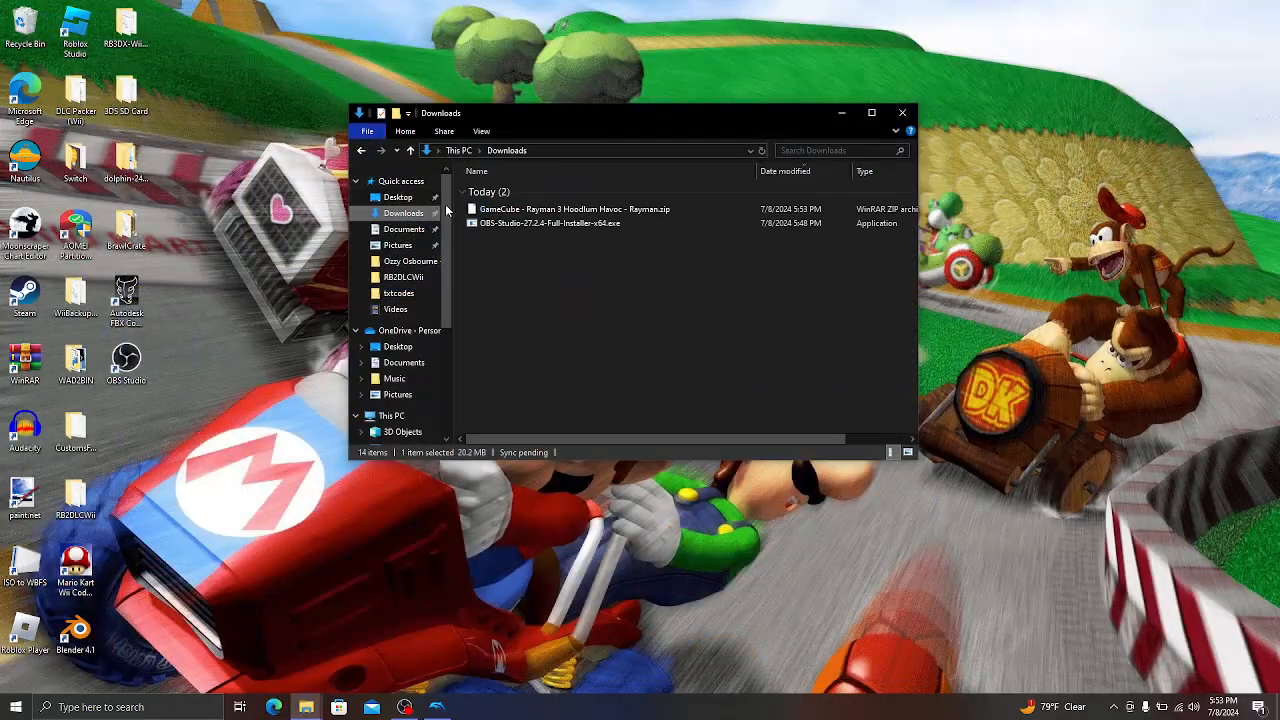
{"action": "left_click", "coordinate": [510, 211]}
{"action": "right_click", "coordinate": [510, 213]}
{"action": "left_click", "coordinate": [560, 252]}
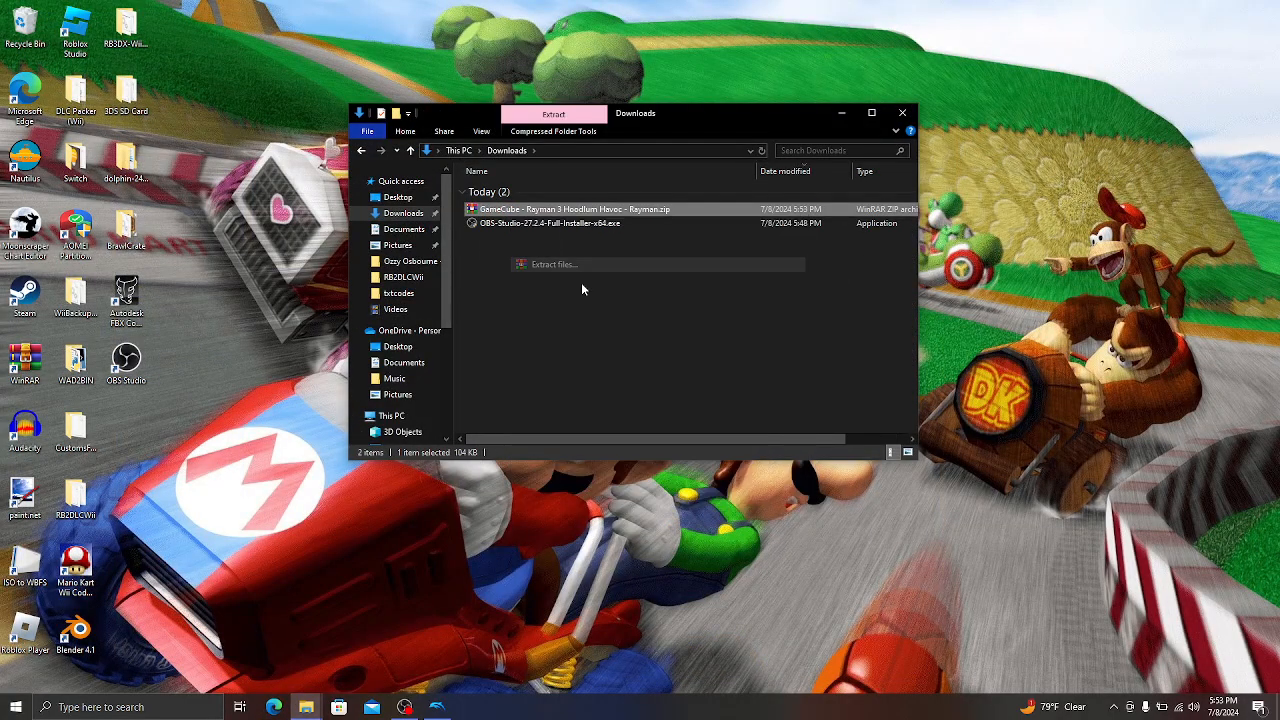
{"action": "left_click", "coordinate": [678, 503]}
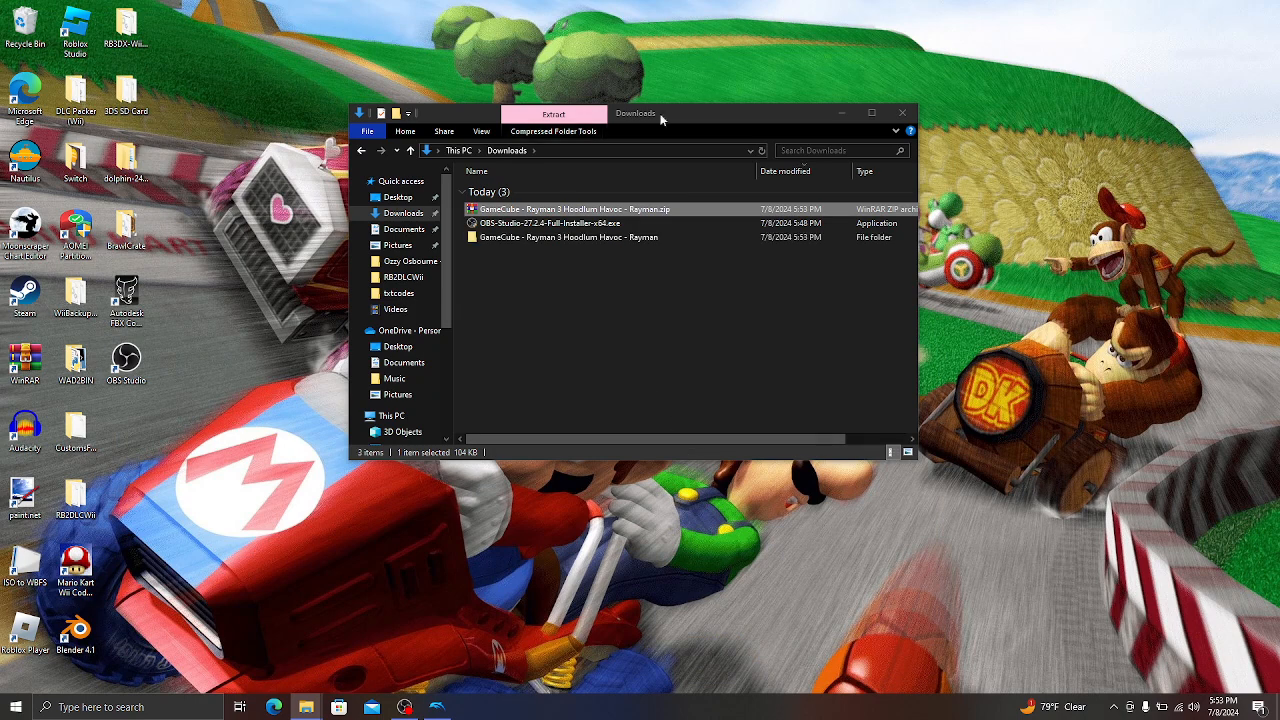
Open the Rayman subfolder of the extracted "GameCube - Rayman 3 Hoodlum Havoc - Rayman" folder and select Rayman.dae.
{"action": "left_click_drag", "start_coordinate": [643, 113], "coordinate": [773, 83]}
{"action": "double_click", "coordinate": [660, 206]}
{"action": "double_click", "coordinate": [630, 166]}
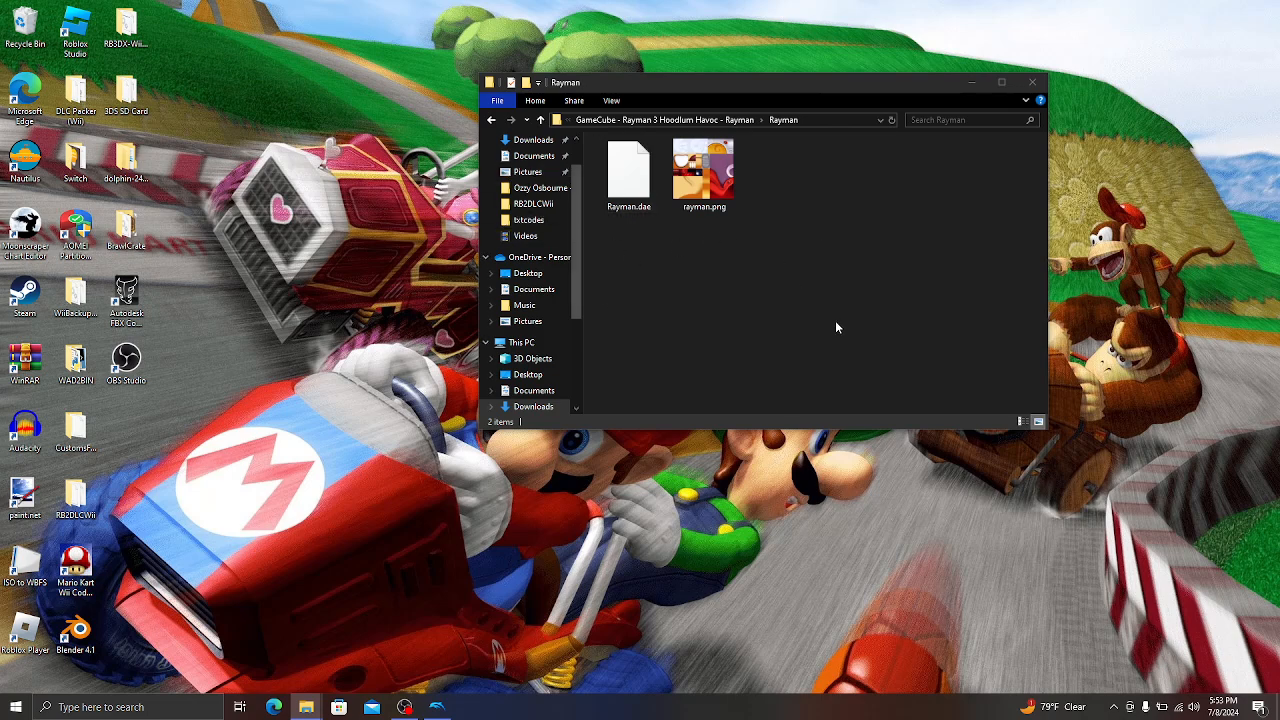
{"action": "left_click_drag", "start_coordinate": [929, 300], "coordinate": [700, 193]}
{"action": "left_click", "coordinate": [781, 297]}
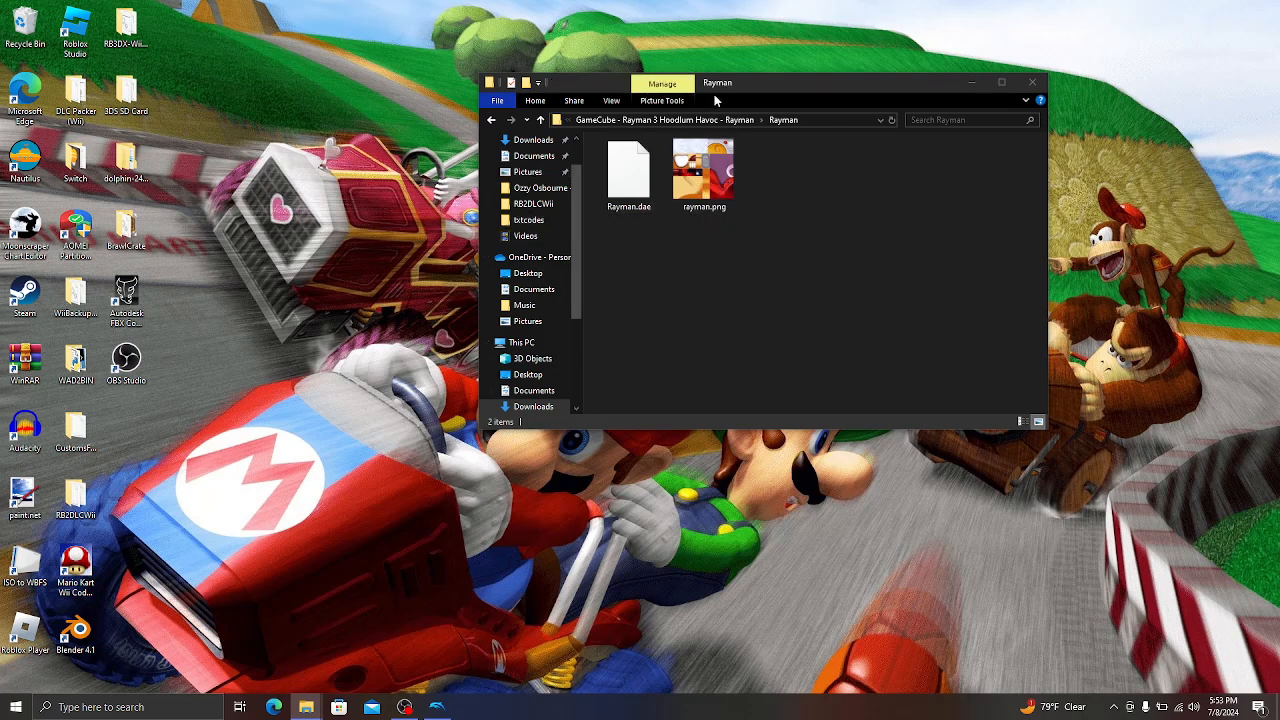
{"action": "left_click_drag", "start_coordinate": [716, 84], "coordinate": [646, 82]}
{"action": "left_click", "coordinate": [574, 190]}
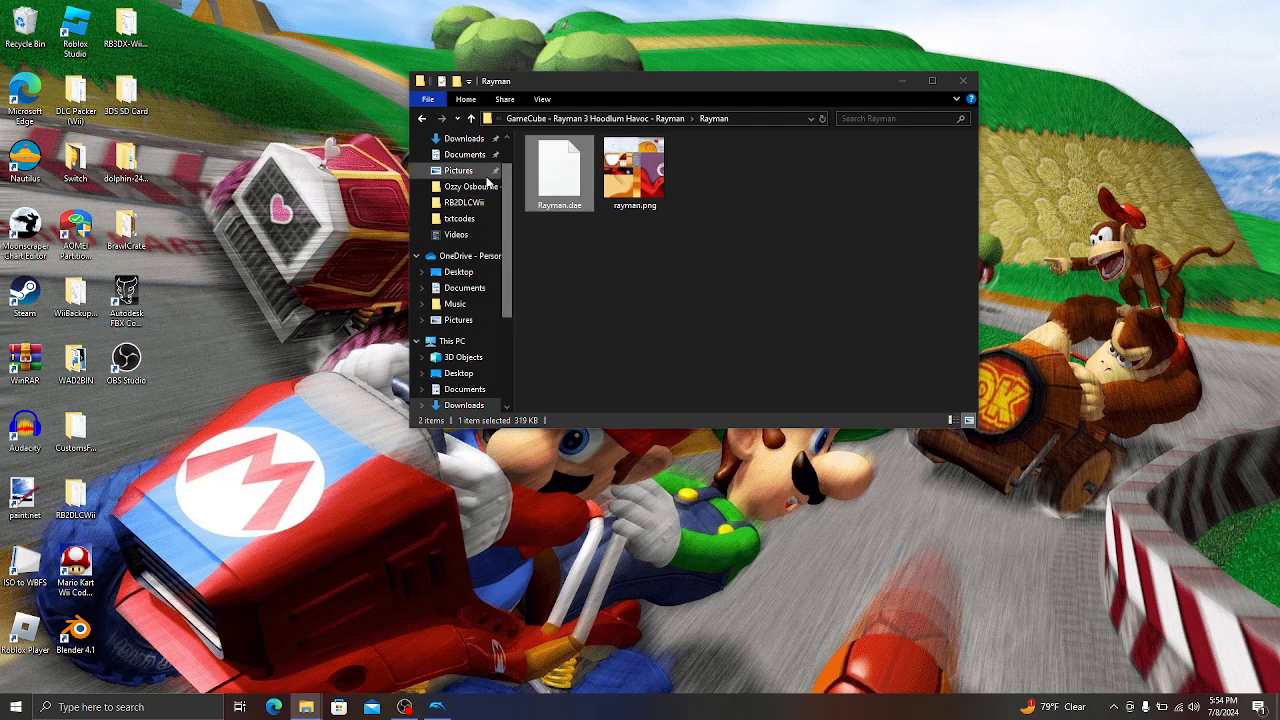
Switch to Dolphin and open the disc filesystem in the properties of Super Smash Bros. Brawl.
{"action": "left_click", "coordinate": [436, 708]}
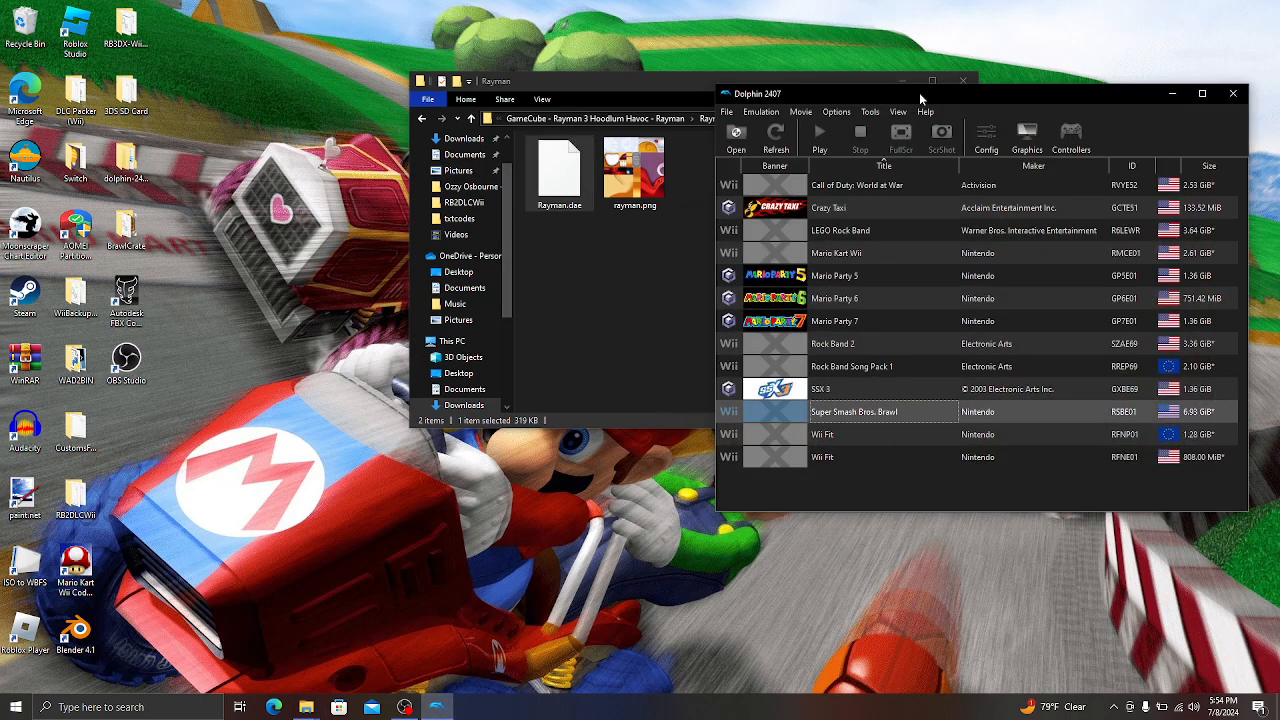
{"action": "left_click_drag", "start_coordinate": [816, 97], "coordinate": [979, 88]}
{"action": "left_click_drag", "start_coordinate": [648, 80], "coordinate": [410, 60]}
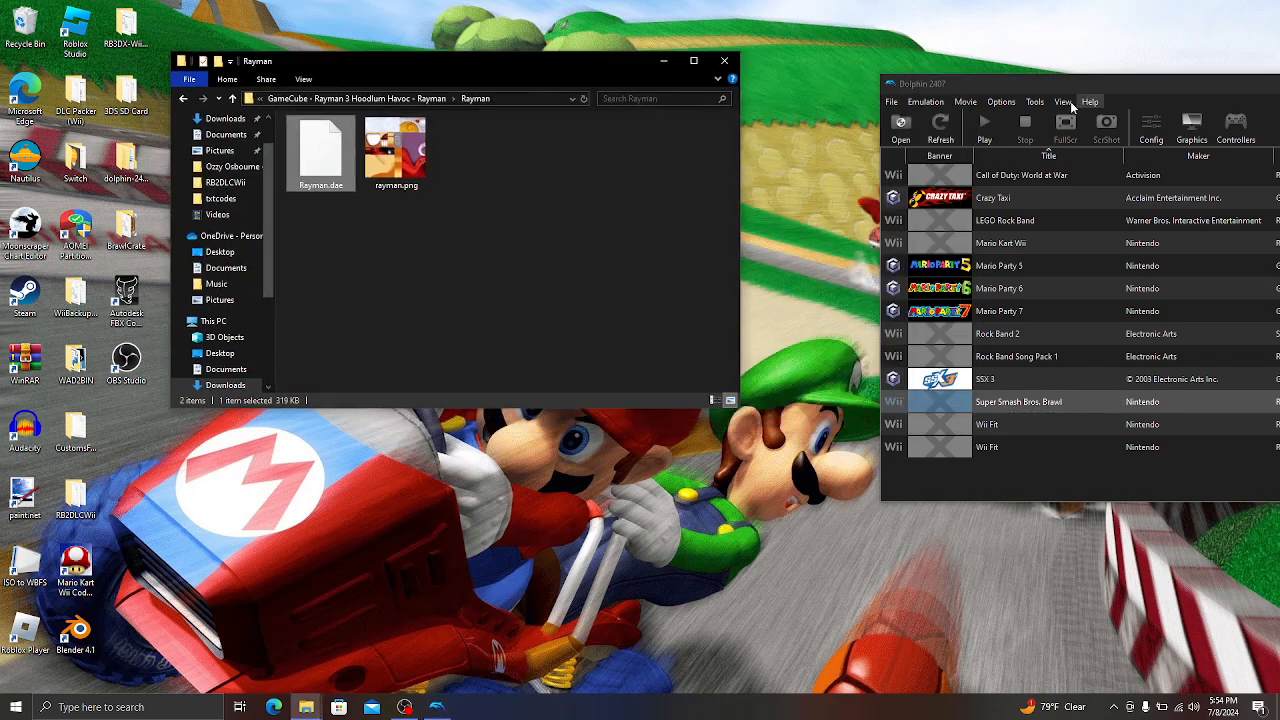
{"action": "left_click_drag", "start_coordinate": [1025, 88], "coordinate": [849, 51]}
{"action": "right_click", "coordinate": [840, 364]}
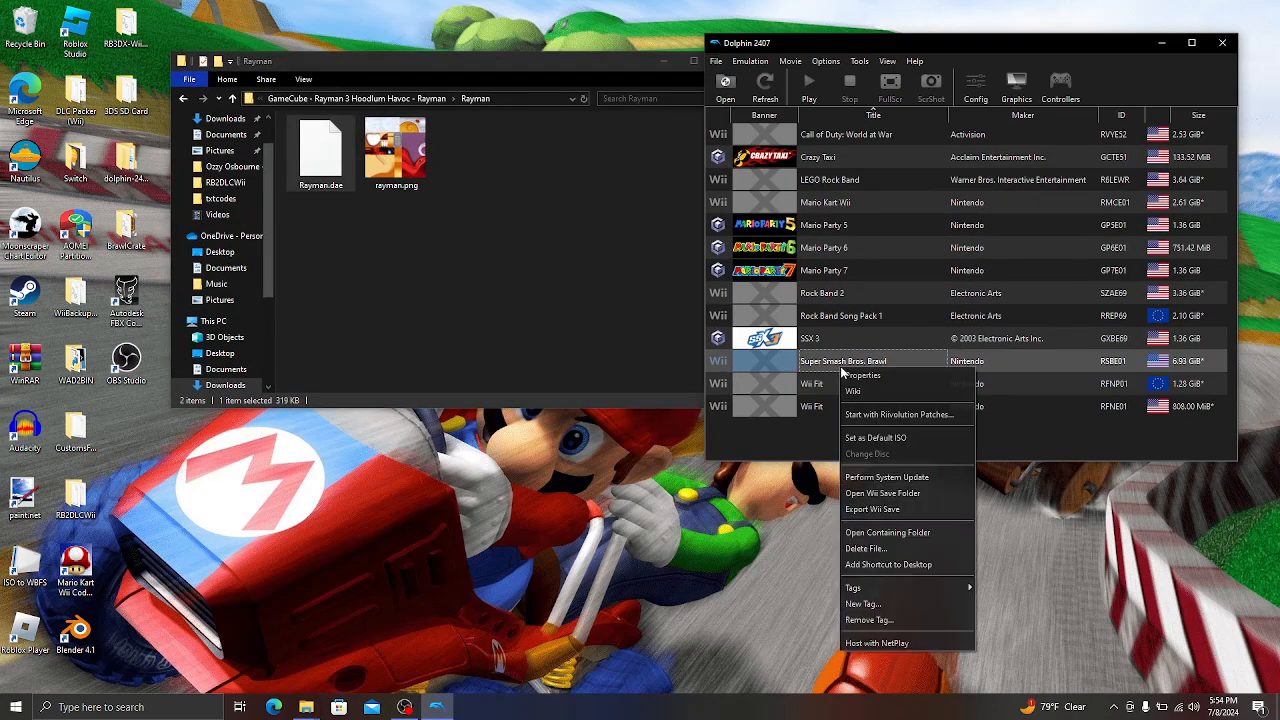
{"action": "left_click", "coordinate": [846, 373]}
{"action": "scroll", "coordinate": [971, 62], "scroll_direction": "down", "scroll_amount": 7}
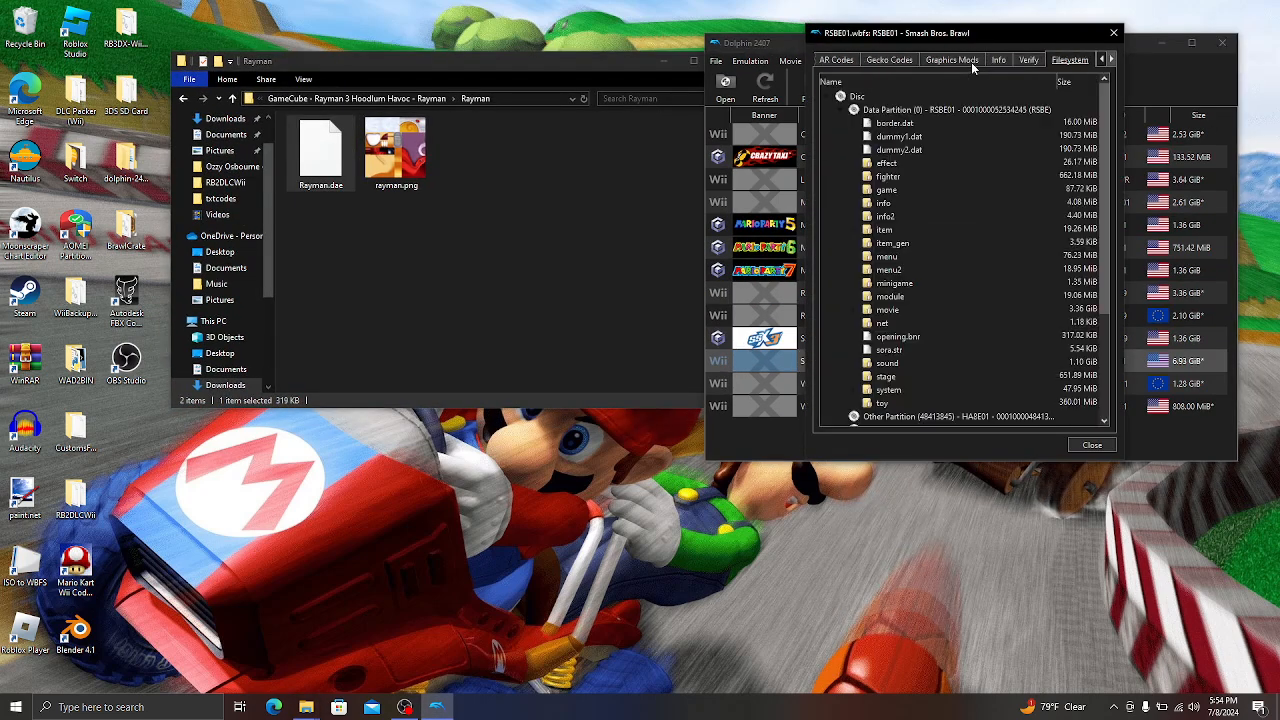
Expand the fighter folder of the game's data partition and its mario subfolder.
{"action": "left_click", "coordinate": [855, 177]}
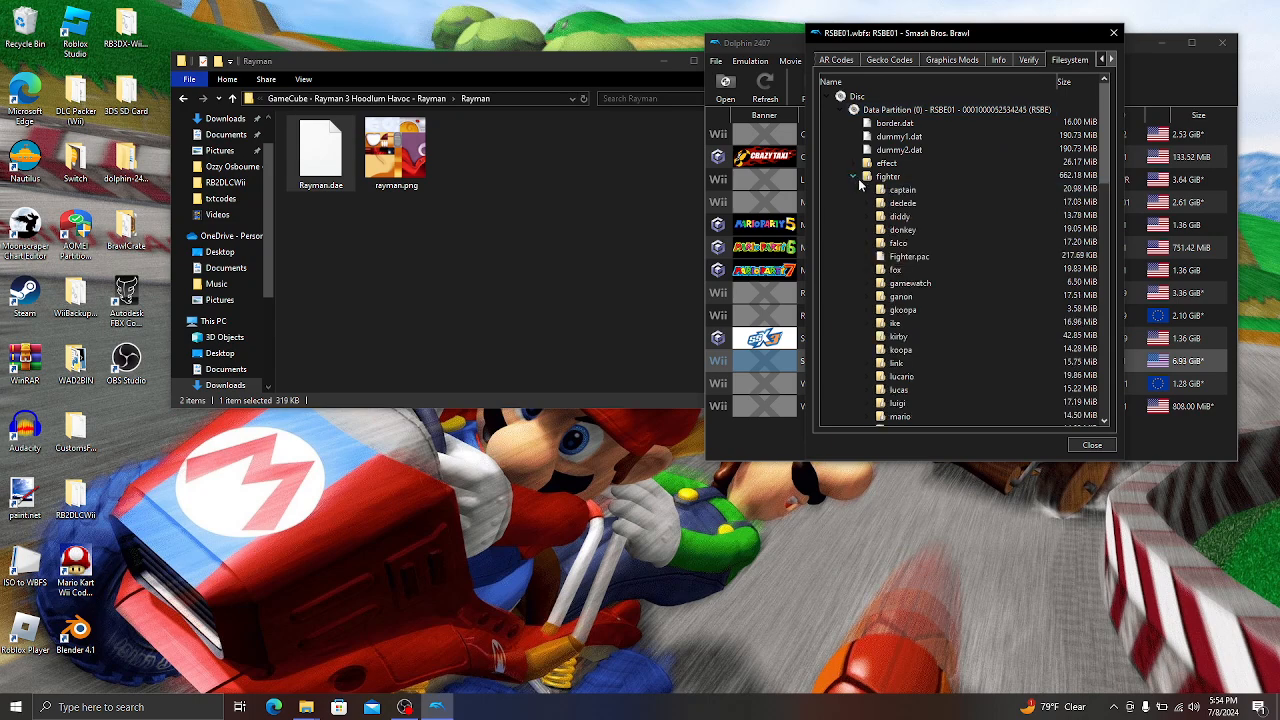
{"action": "scroll", "coordinate": [922, 210], "scroll_direction": "down", "scroll_amount": 7}
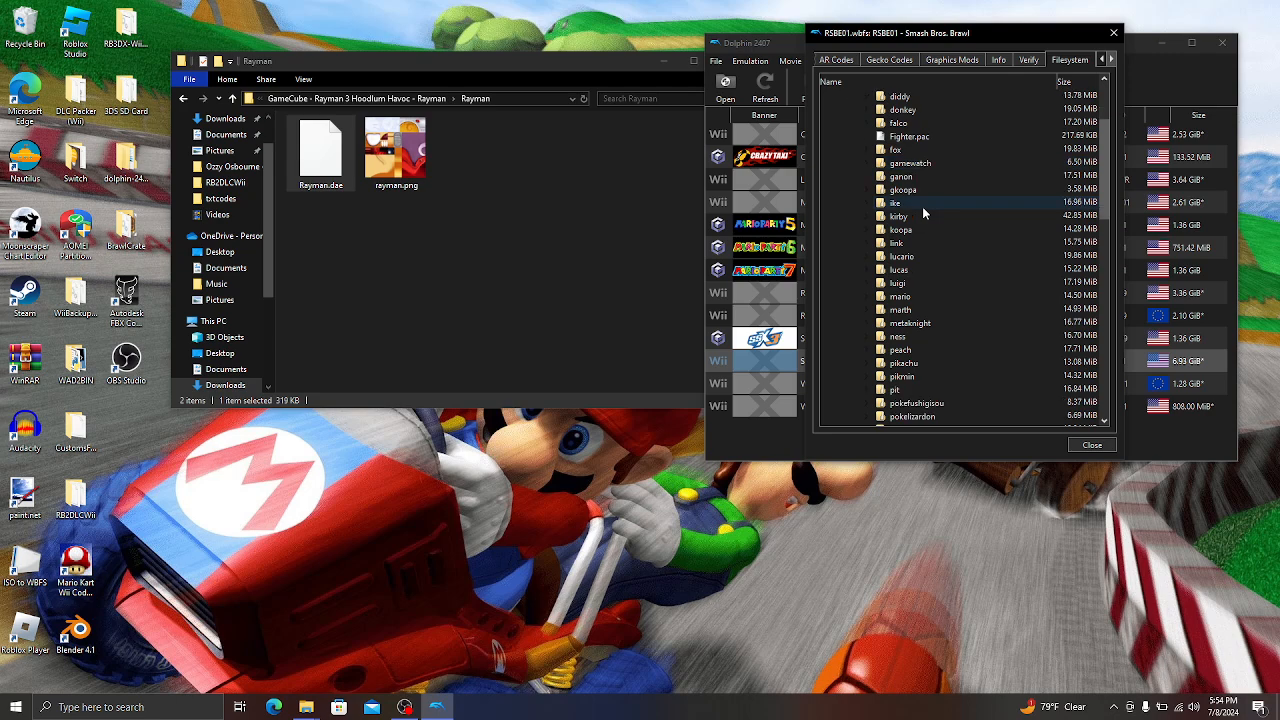
{"action": "scroll", "coordinate": [922, 206], "scroll_direction": "down", "scroll_amount": 3}
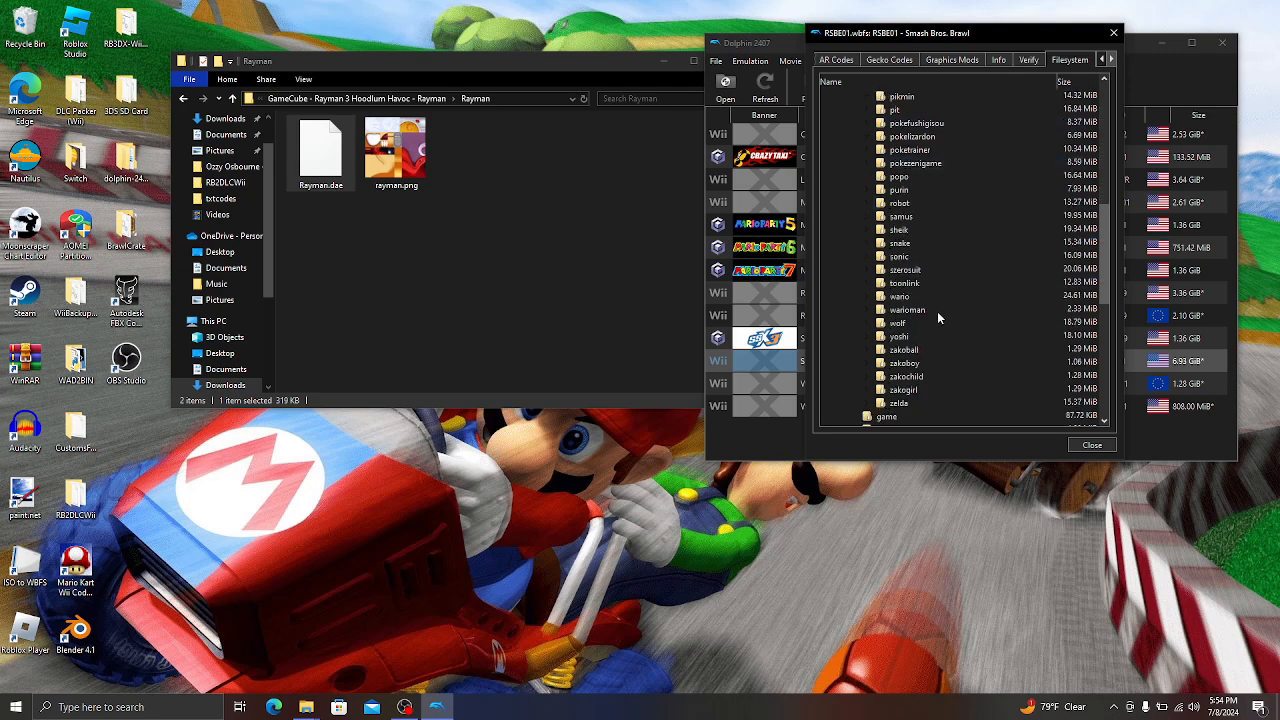
{"action": "scroll", "coordinate": [947, 339], "scroll_direction": "up", "scroll_amount": 9}
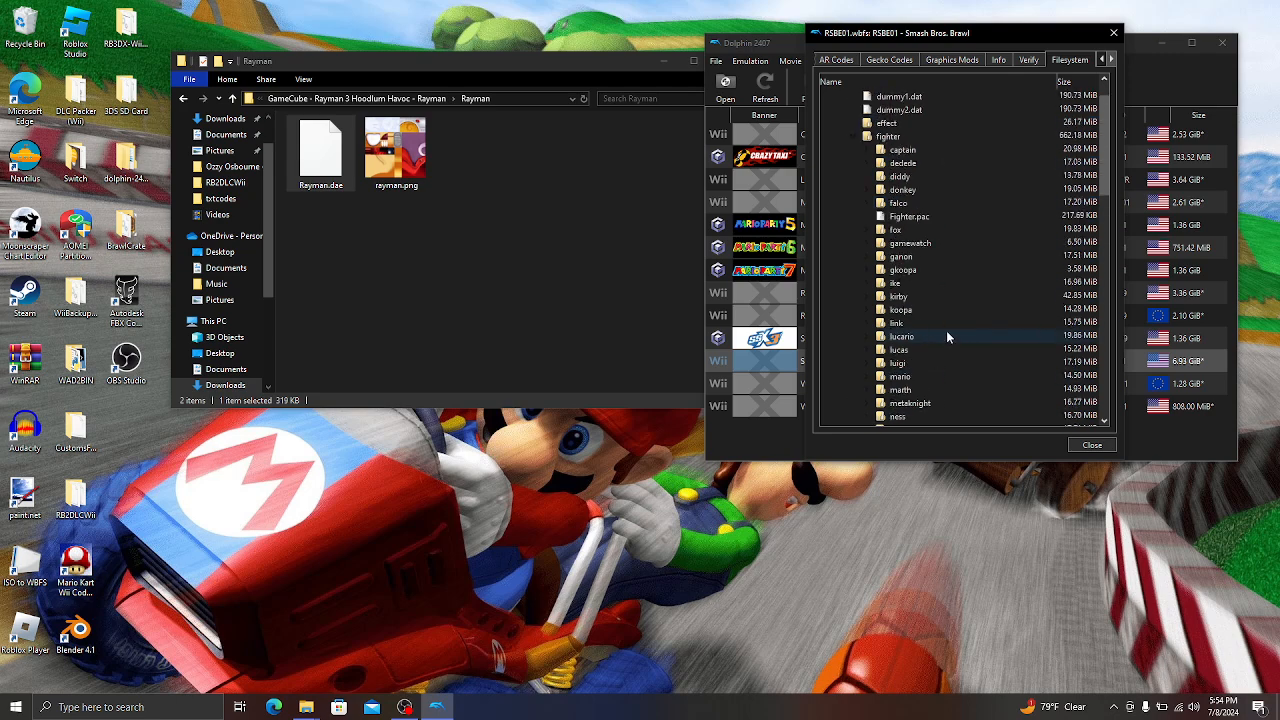
{"action": "scroll", "coordinate": [946, 336], "scroll_direction": "down", "scroll_amount": 2}
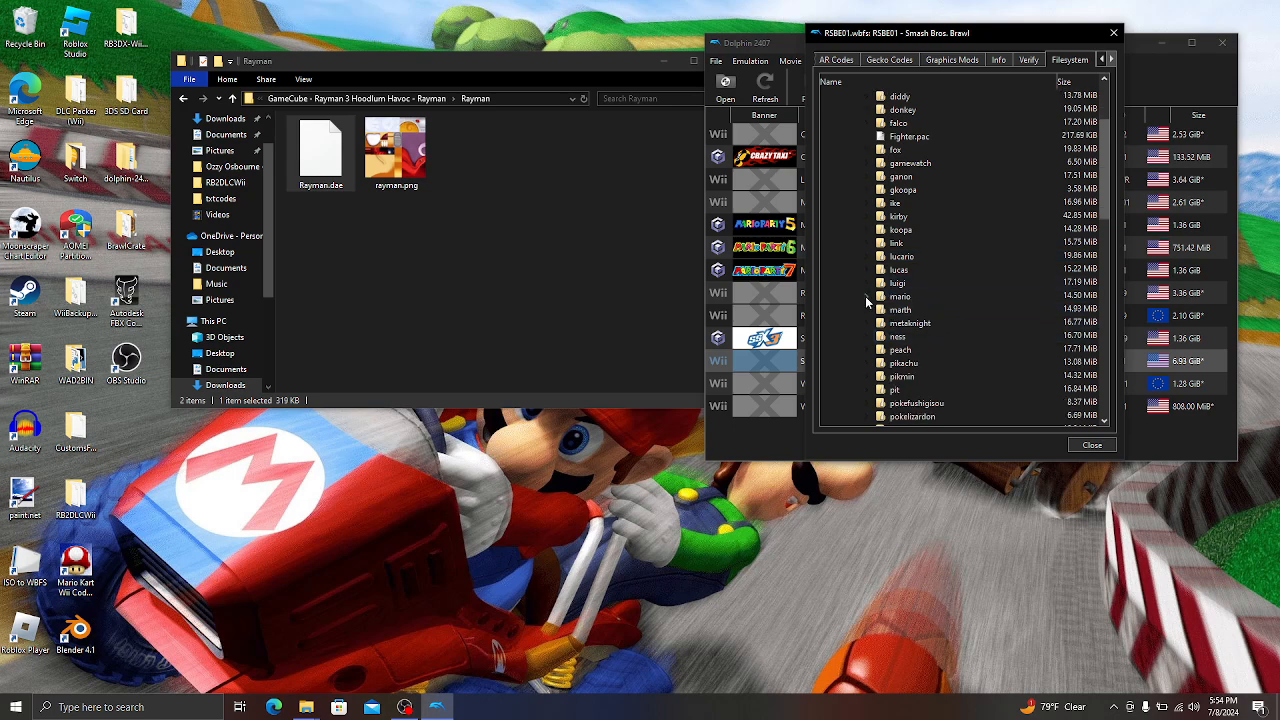
{"action": "left_click", "coordinate": [867, 296]}
Extract FitMario00.pac into the Rayman subfolder of "GameCube - Rayman 3 Hoodlum Havoc - Rayman" in Downloads, and close the game properties.
{"action": "scroll", "coordinate": [866, 296], "scroll_direction": "down", "scroll_amount": 1}
{"action": "left_click", "coordinate": [946, 284]}
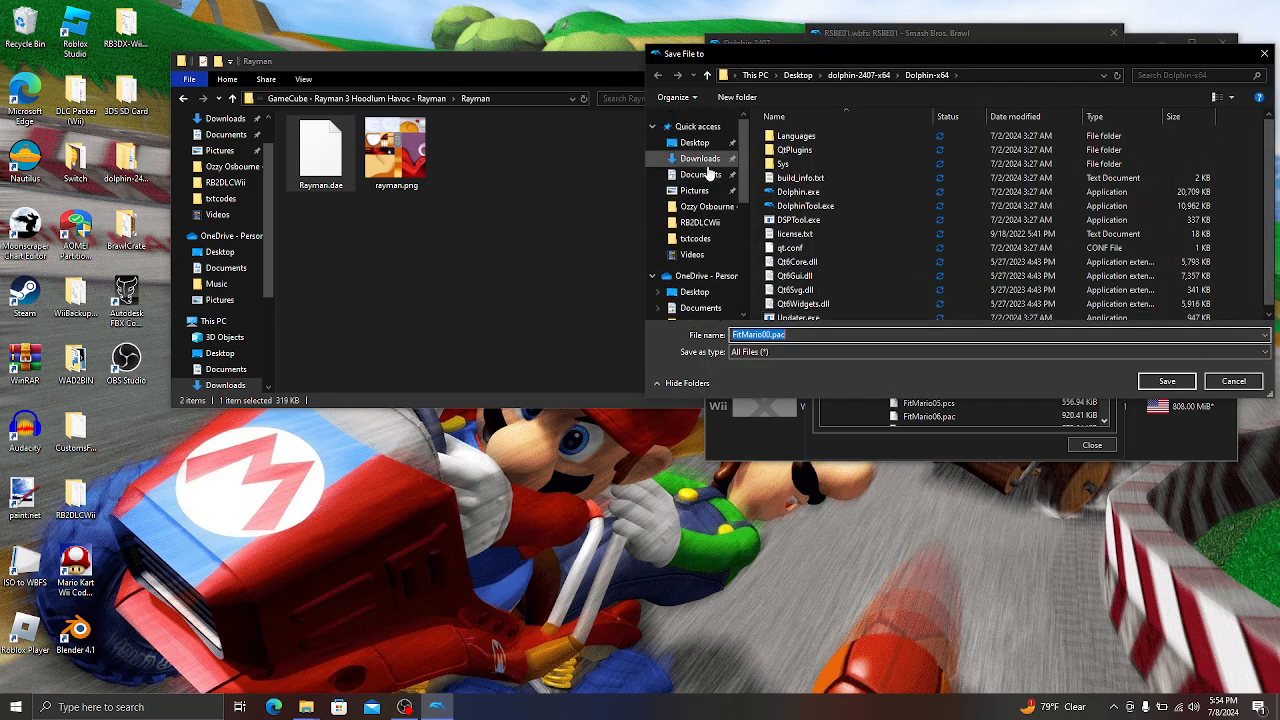
{"action": "left_click", "coordinate": [707, 162]}
{"action": "double_click", "coordinate": [850, 183]}
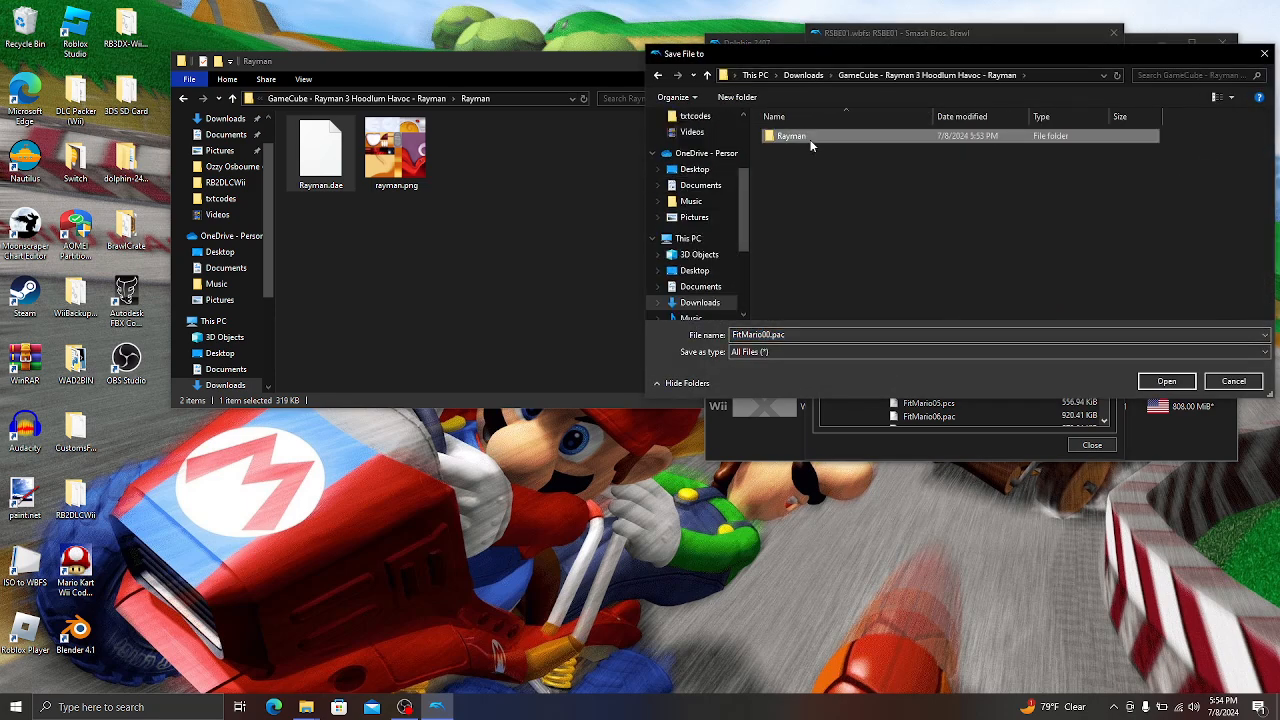
{"action": "double_click", "coordinate": [800, 136]}
{"action": "left_click_drag", "start_coordinate": [786, 60], "coordinate": [337, 96]}
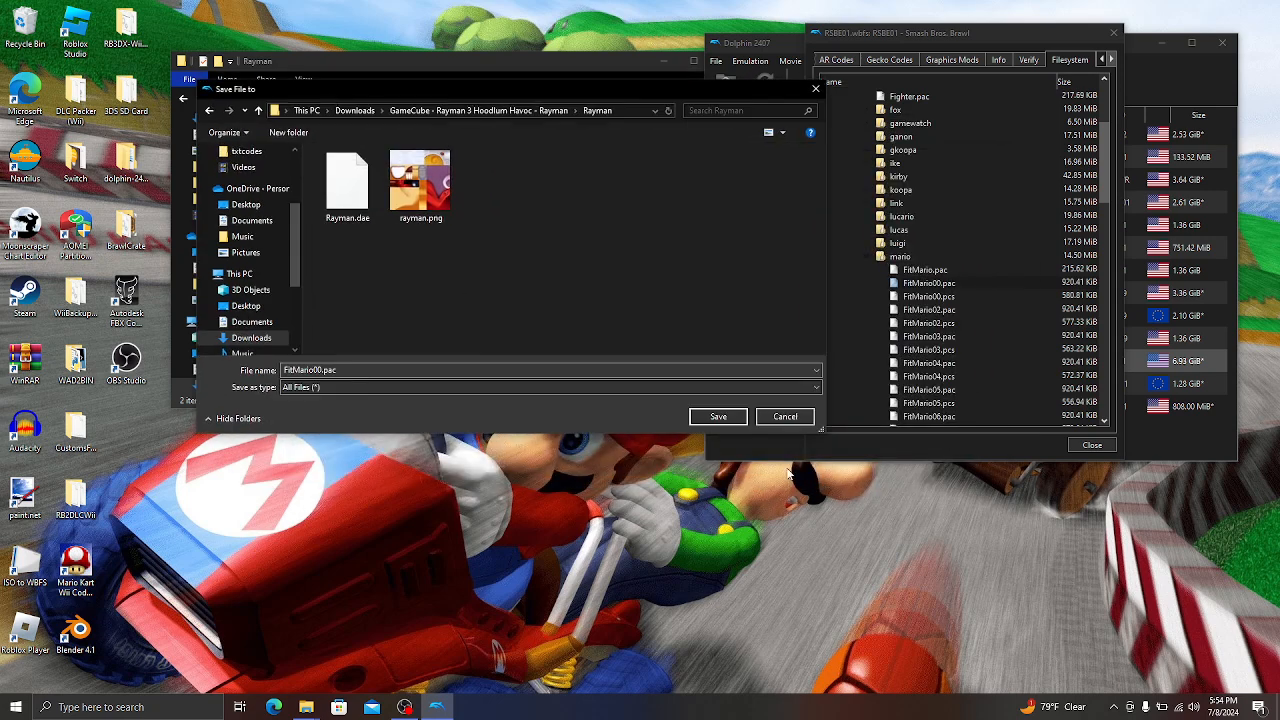
{"action": "left_click", "coordinate": [722, 417]}
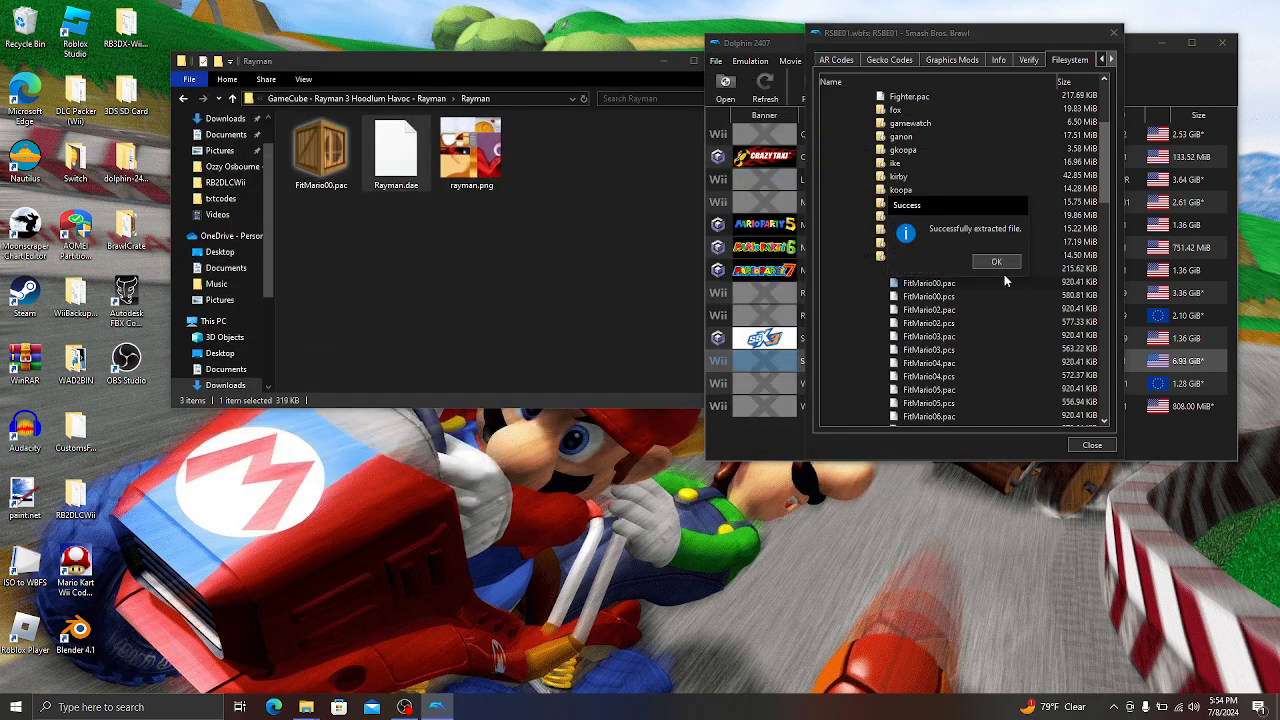
{"action": "left_click", "coordinate": [996, 262]}
{"action": "left_click", "coordinate": [1115, 33]}
Open the extracted FitMario00.pac in BrawlCrate, maximized, and select the FitMario00 model in the 3DModels(NW4R) folder of Model Data [0].
{"action": "left_click", "coordinate": [330, 180]}
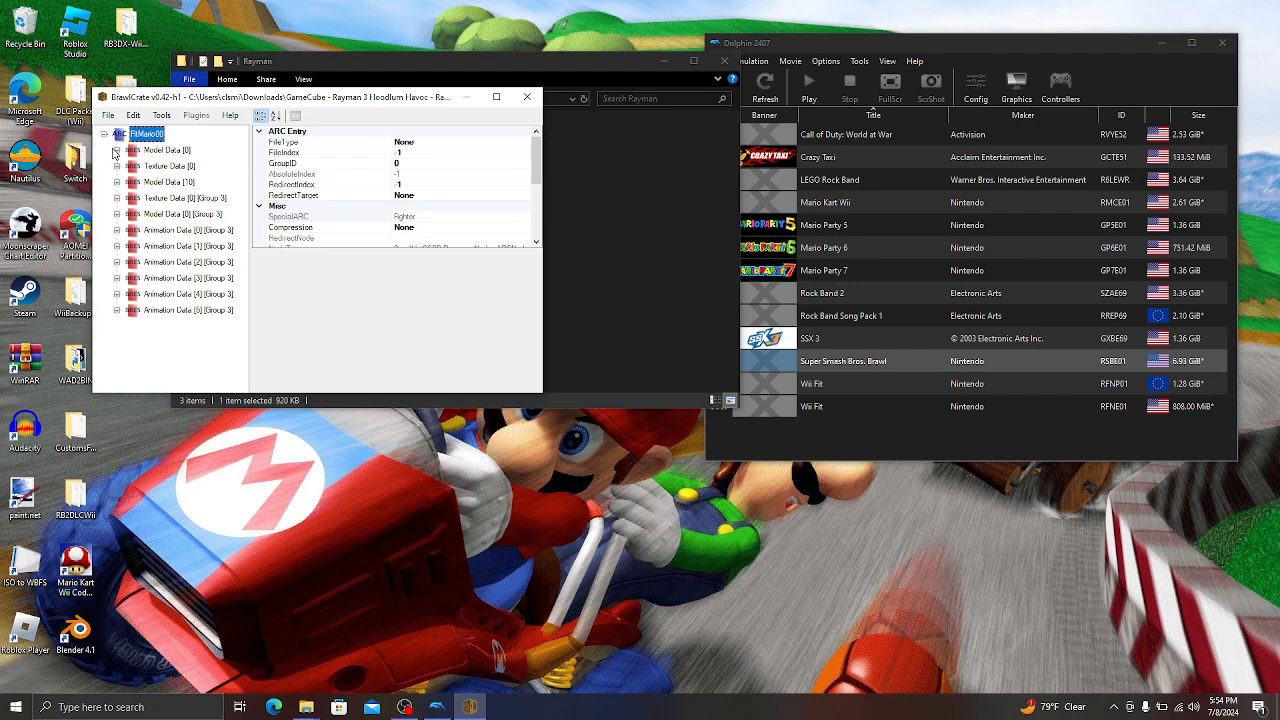
{"action": "left_click", "coordinate": [116, 150]}
{"action": "left_click", "coordinate": [130, 166]}
{"action": "left_click", "coordinate": [186, 181]}
{"action": "right_click", "coordinate": [170, 184]}
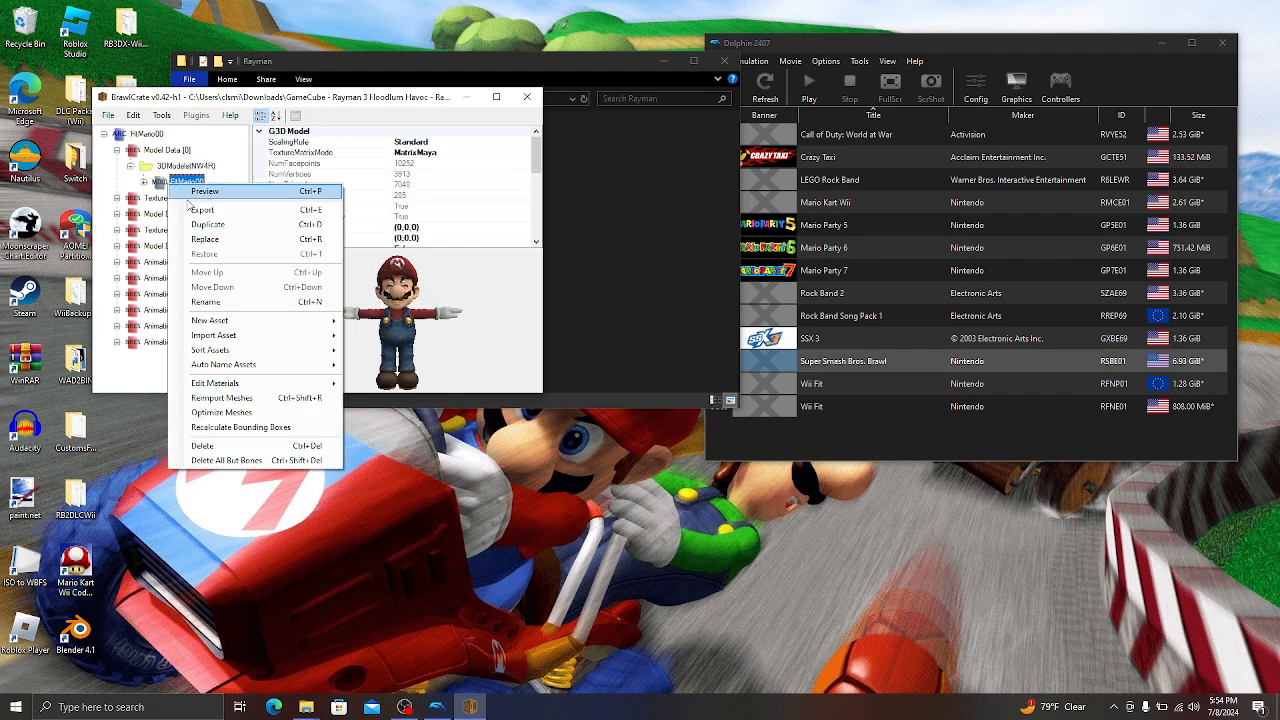
{"action": "left_click", "coordinate": [414, 290]}
{"action": "left_click", "coordinate": [496, 96]}
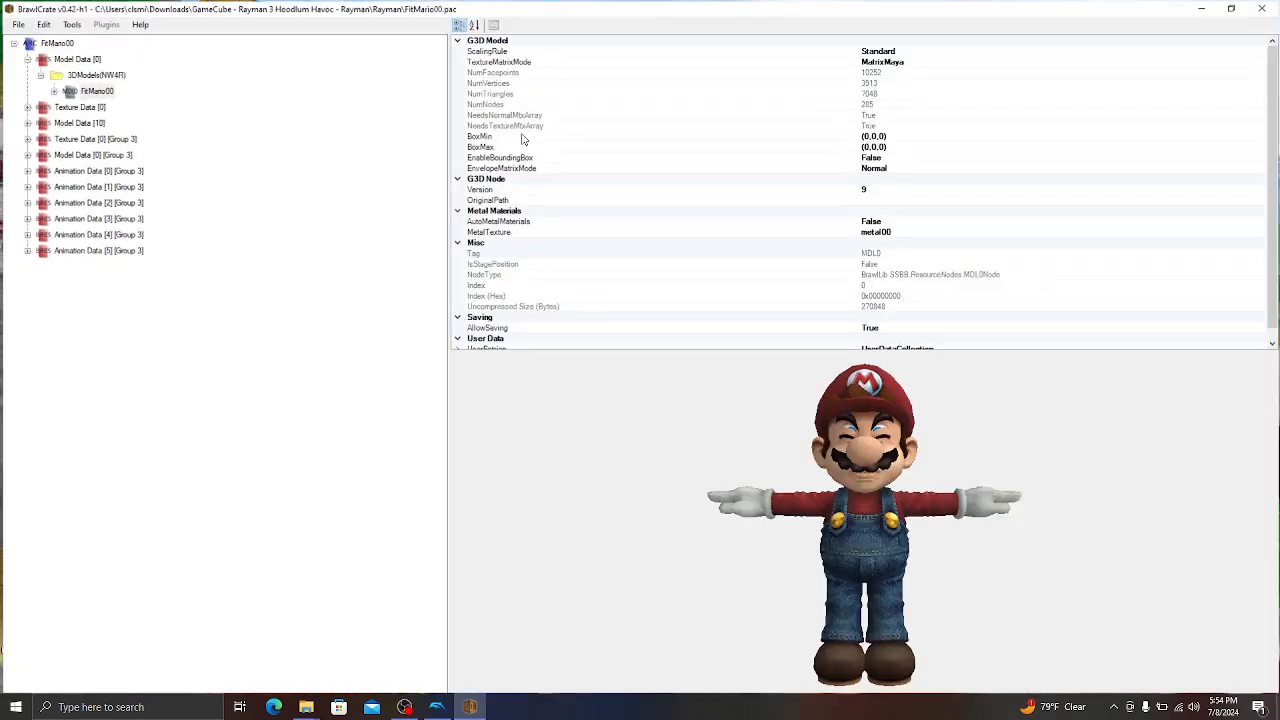
{"action": "scroll", "coordinate": [950, 420], "scroll_direction": "up", "scroll_amount": 2}
{"action": "scroll", "coordinate": [957, 423], "scroll_direction": "down", "scroll_amount": 3}
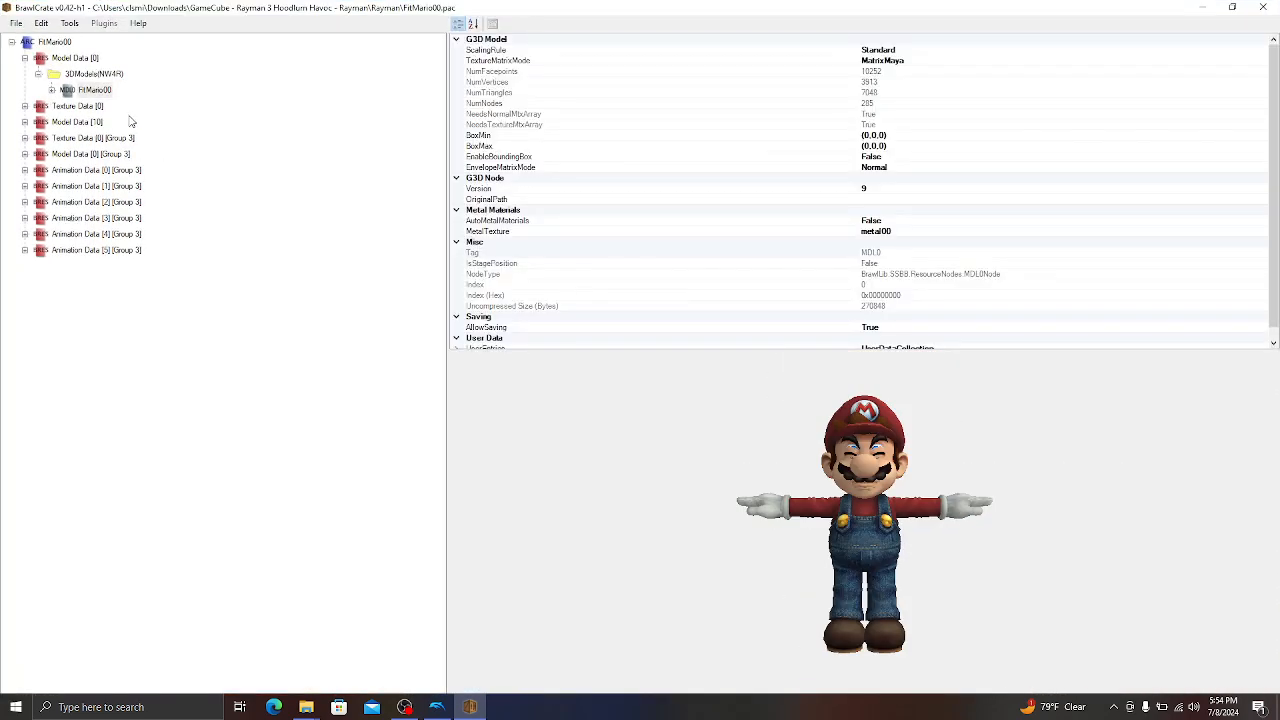
Export the FitMario00 model as FitMario00.dae into the Rayman folder, using the DAE file format.
{"action": "right_click", "coordinate": [82, 91]}
{"action": "left_click", "coordinate": [112, 118]}
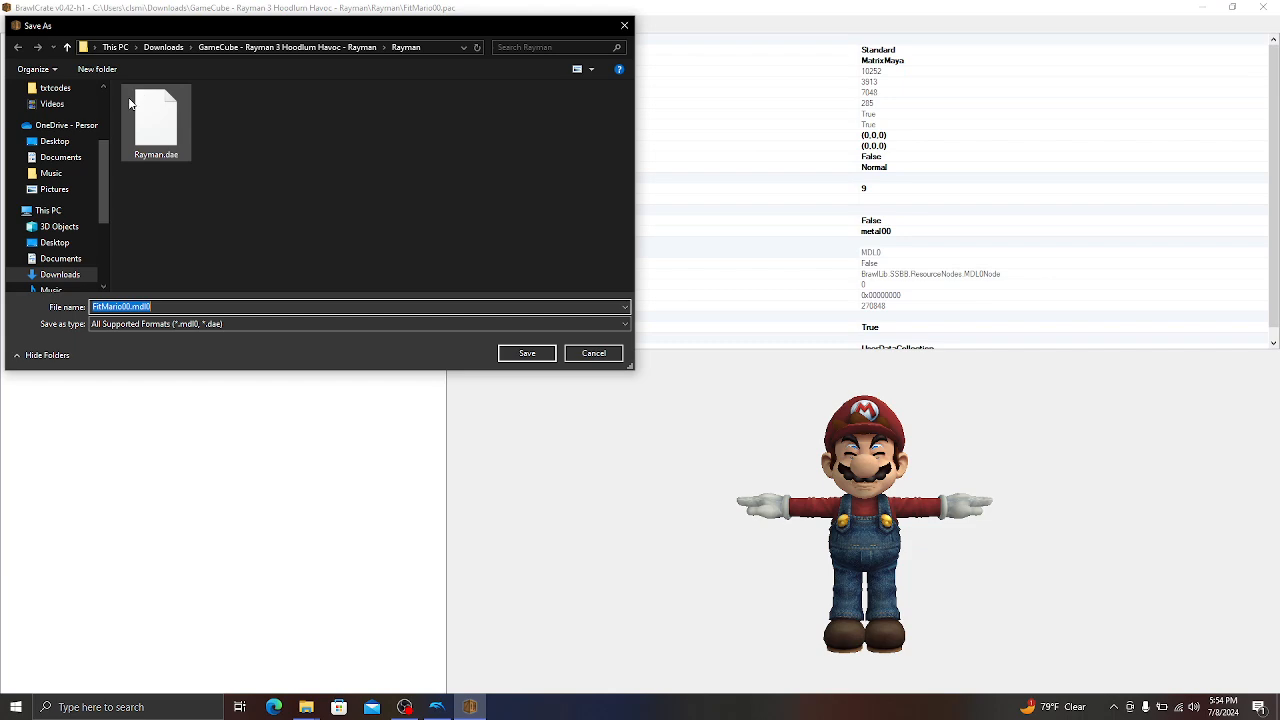
{"action": "left_click", "coordinate": [205, 324]}
{"action": "left_click", "coordinate": [166, 358]}
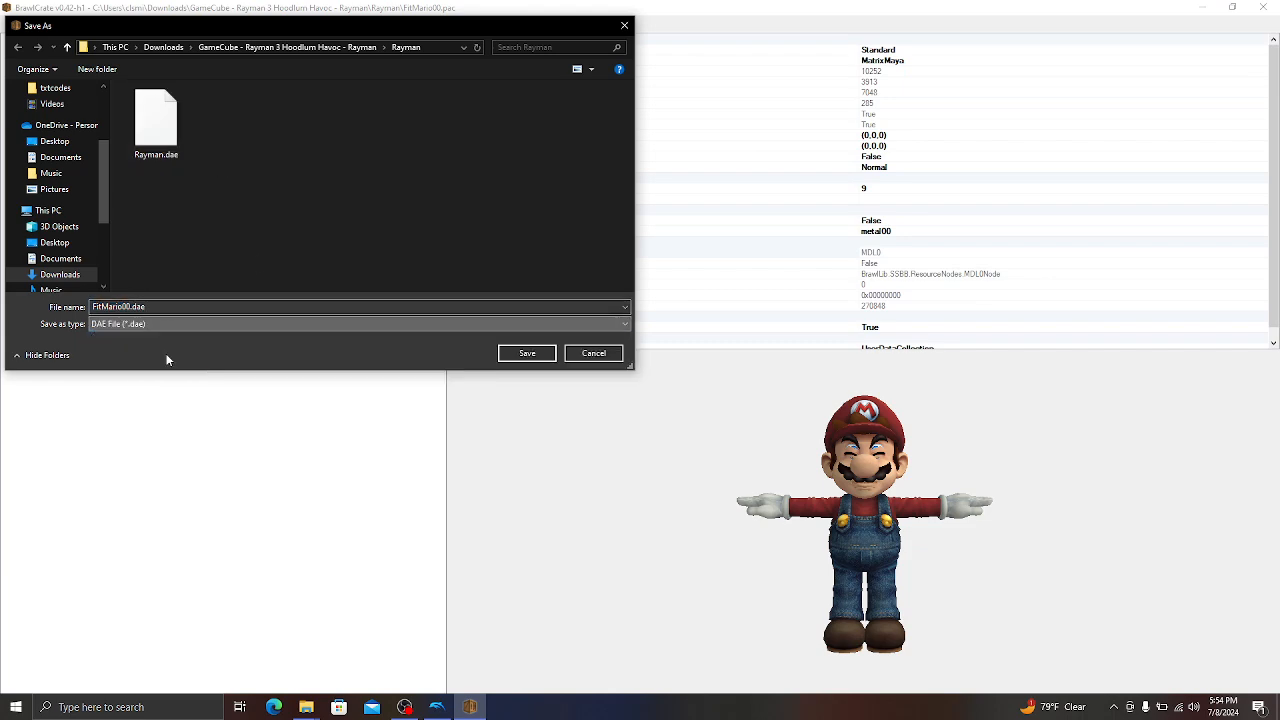
{"action": "left_click", "coordinate": [527, 353]}
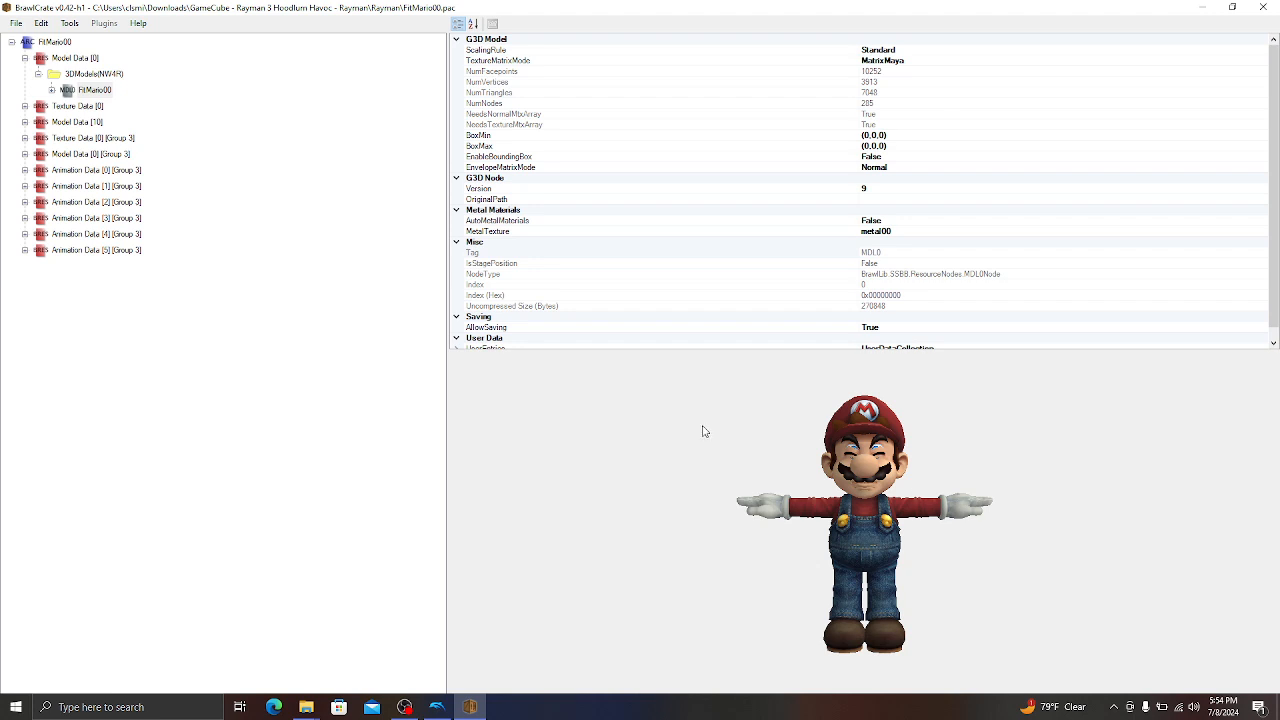
Examine the face of the Mario model up close in the model preview.
{"action": "scroll", "coordinate": [970, 503], "scroll_direction": "up", "scroll_amount": 5}
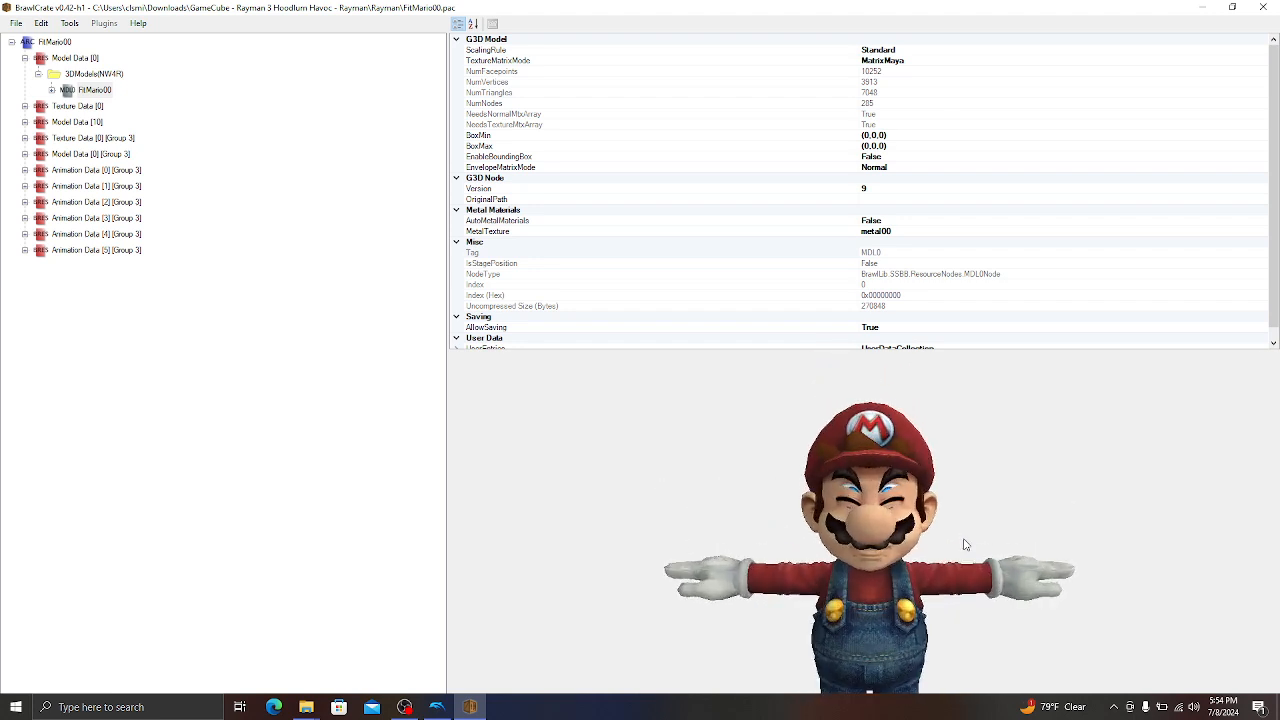
{"action": "scroll", "coordinate": [965, 544], "scroll_direction": "up", "scroll_amount": 3}
{"action": "scroll", "coordinate": [951, 500], "scroll_direction": "up", "scroll_amount": 2}
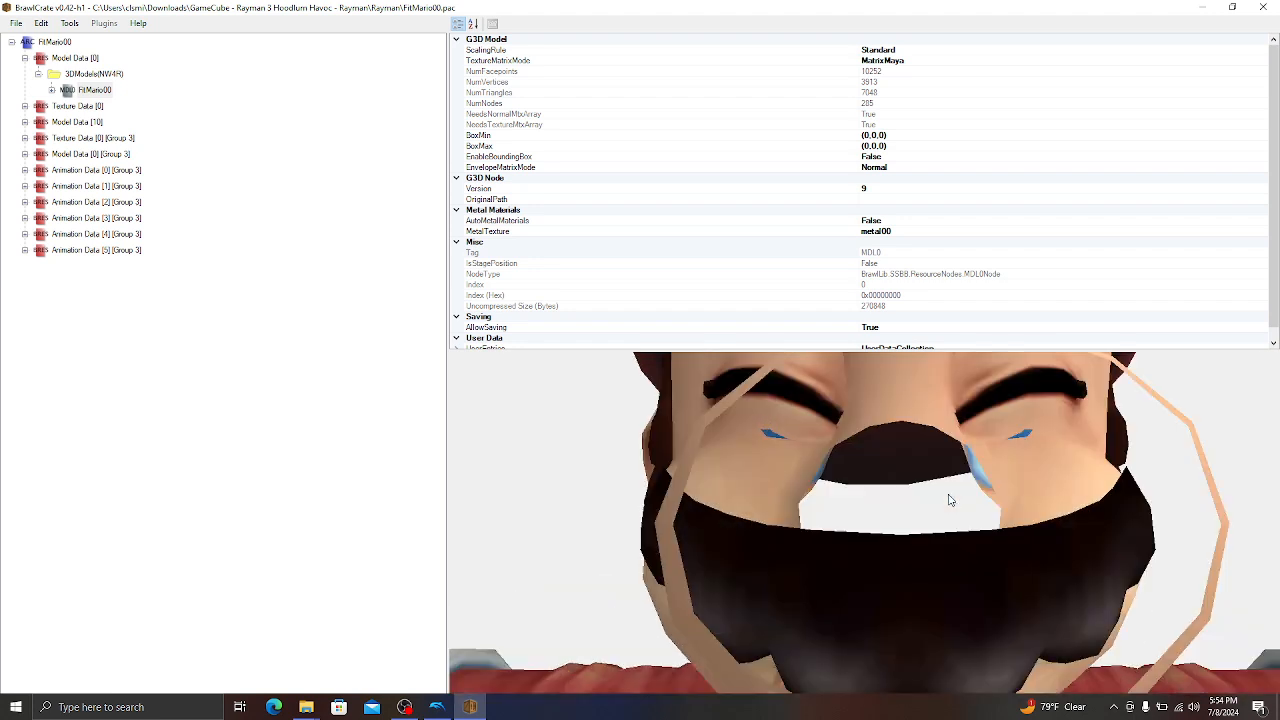
{"action": "scroll", "coordinate": [960, 488], "scroll_direction": "down", "scroll_amount": 4}
{"action": "scroll", "coordinate": [953, 587], "scroll_direction": "down", "scroll_amount": 5}
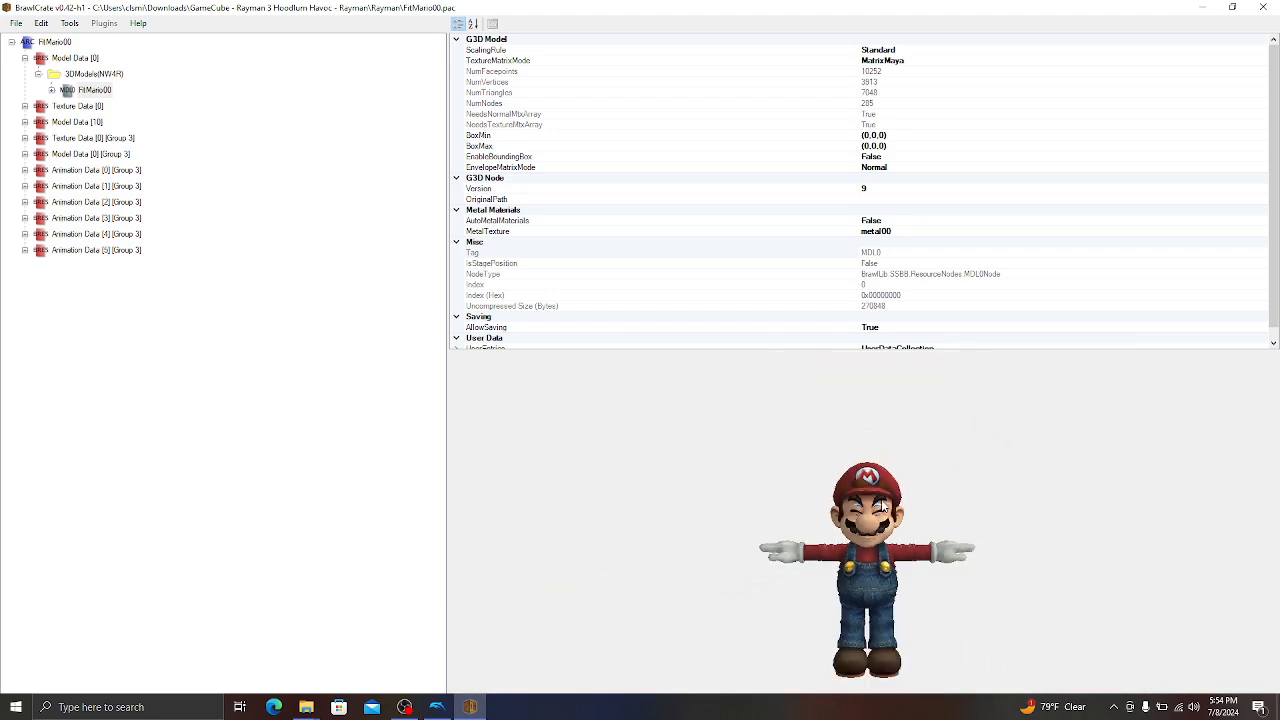
{"action": "scroll", "coordinate": [943, 491], "scroll_direction": "up", "scroll_amount": 2}
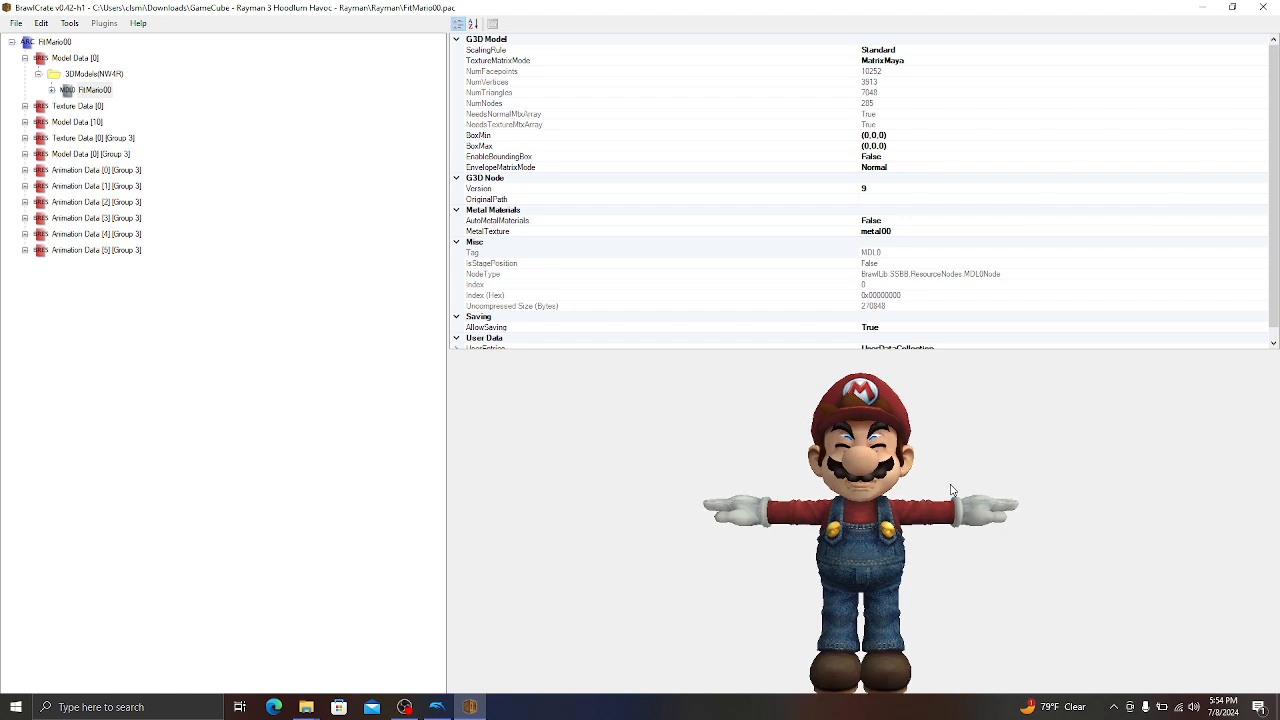
Expand the FitMario00 model's Objects and examine the mesh and visibility bone of each one from polygon0 through polygon13.
{"action": "left_click", "coordinate": [51, 91]}
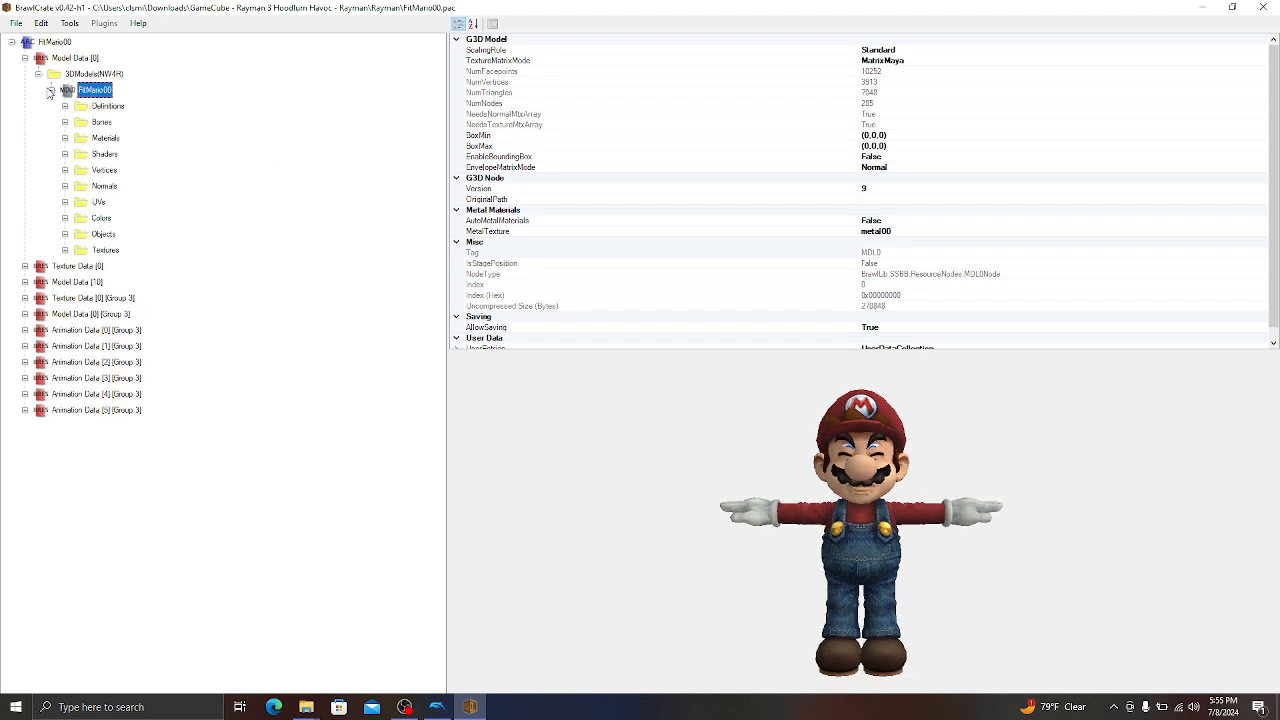
{"action": "left_click", "coordinate": [65, 234]}
{"action": "left_click", "coordinate": [115, 256]}
{"action": "key", "text": "Down"}
{"action": "key", "text": "Down"}
{"action": "key", "text": "Down"}
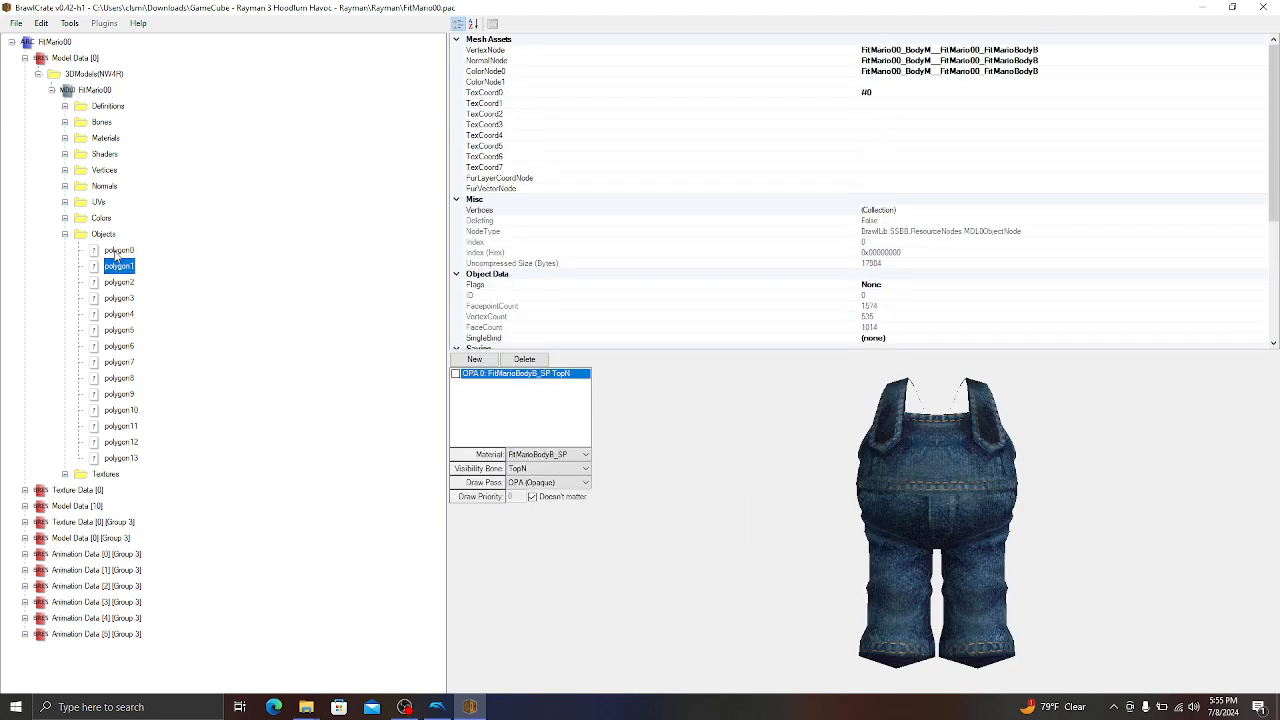
{"action": "key", "text": "Down"}
{"action": "key", "text": "Down"}
{"action": "key", "text": "Down"}
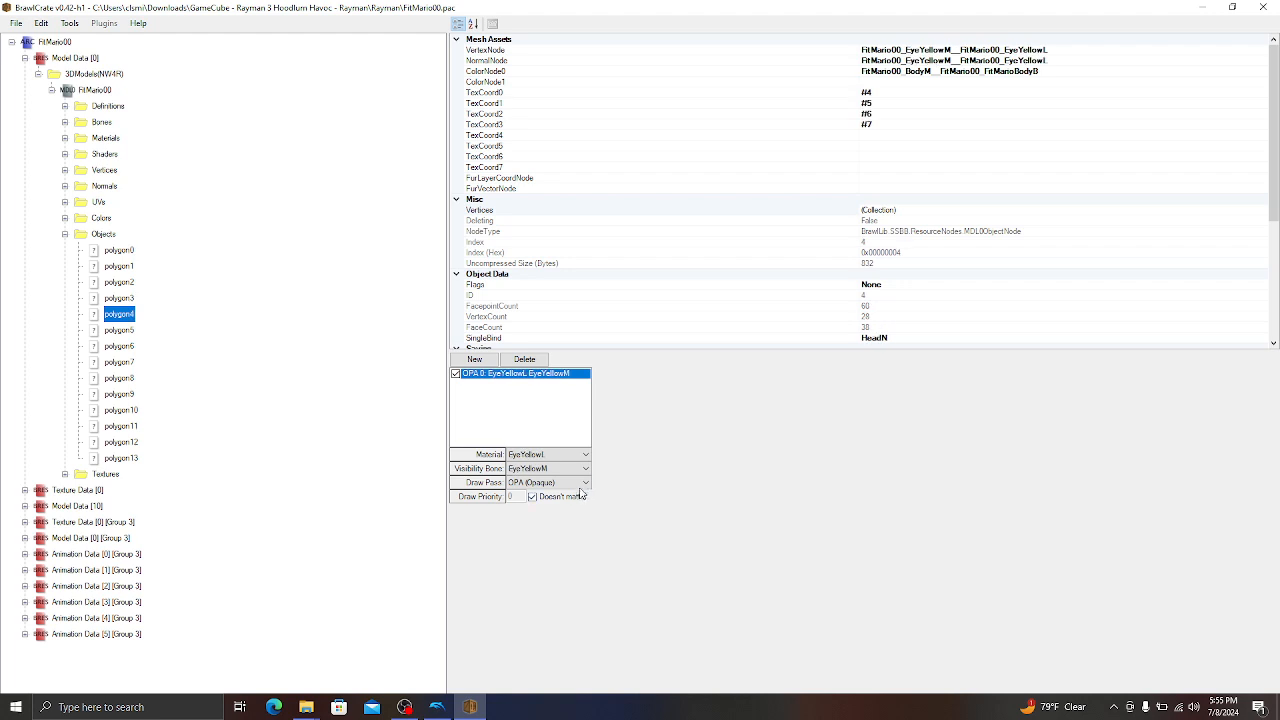
{"action": "key", "text": "Down"}
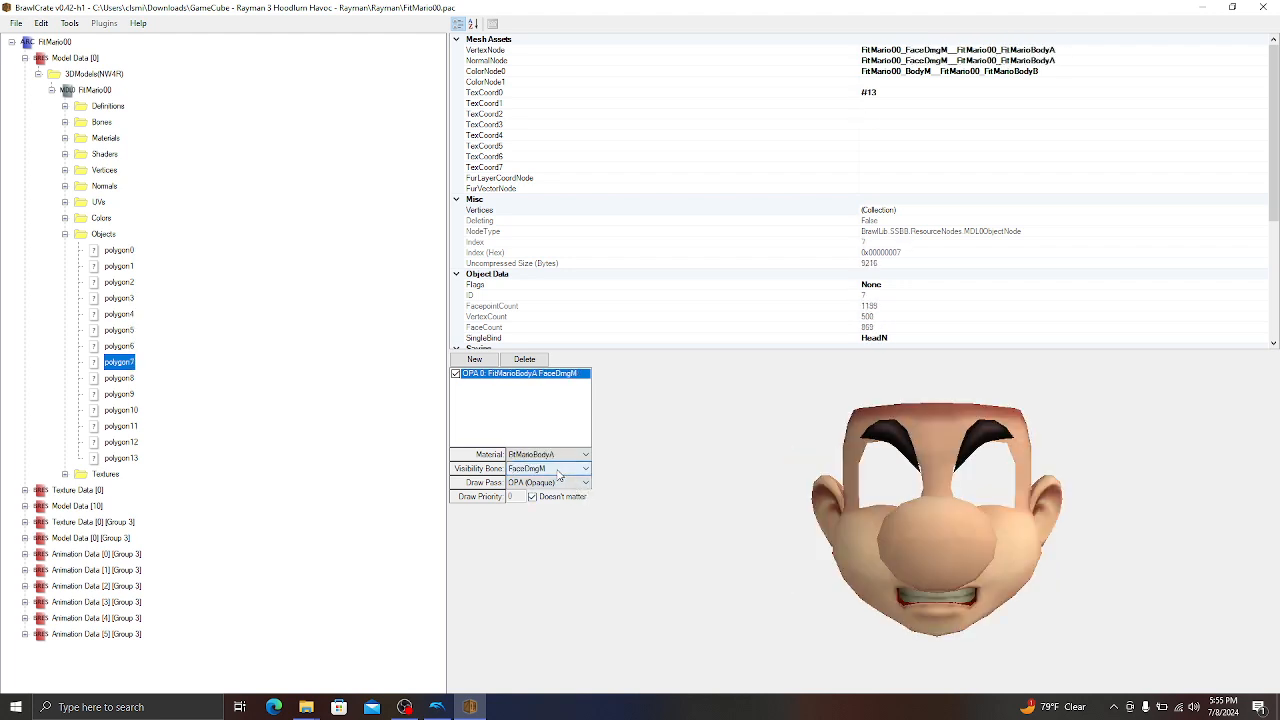
{"action": "key", "text": "Down"}
{"action": "key", "text": "Down"}
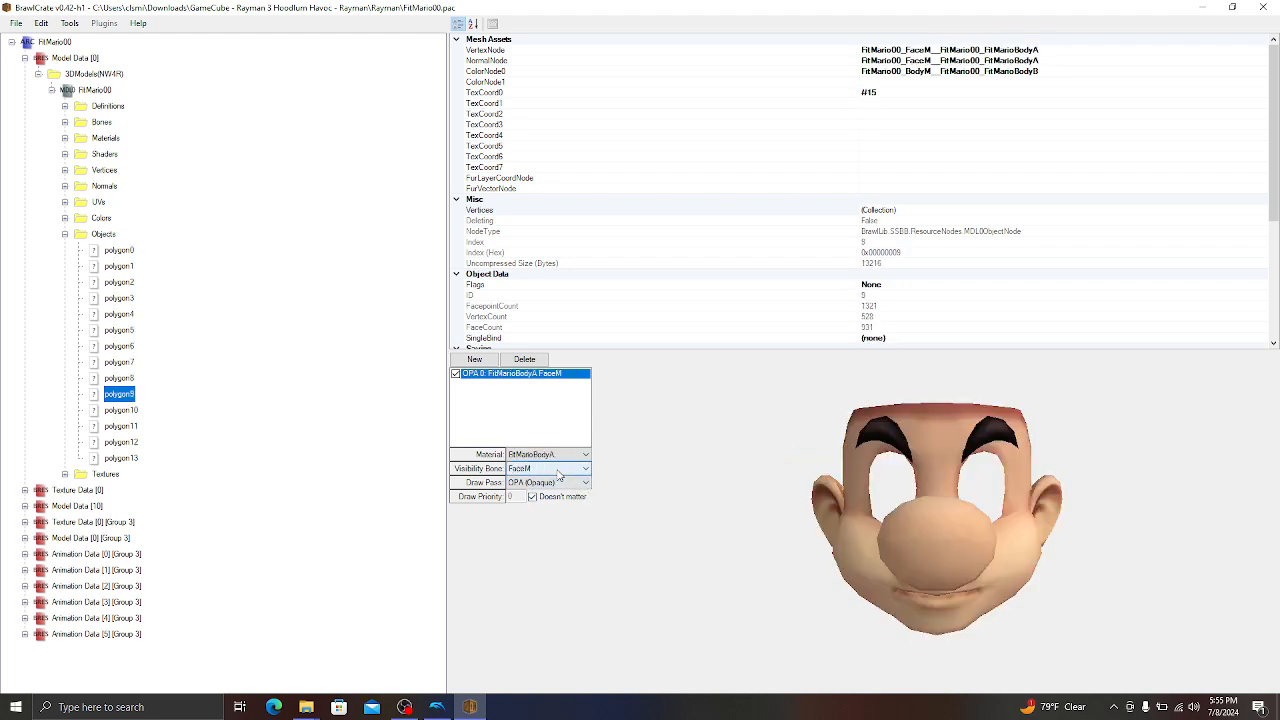
{"action": "key", "text": "Down"}
{"action": "key", "text": "Down"}
{"action": "key", "text": "Down"}
{"action": "key", "text": "Down"}
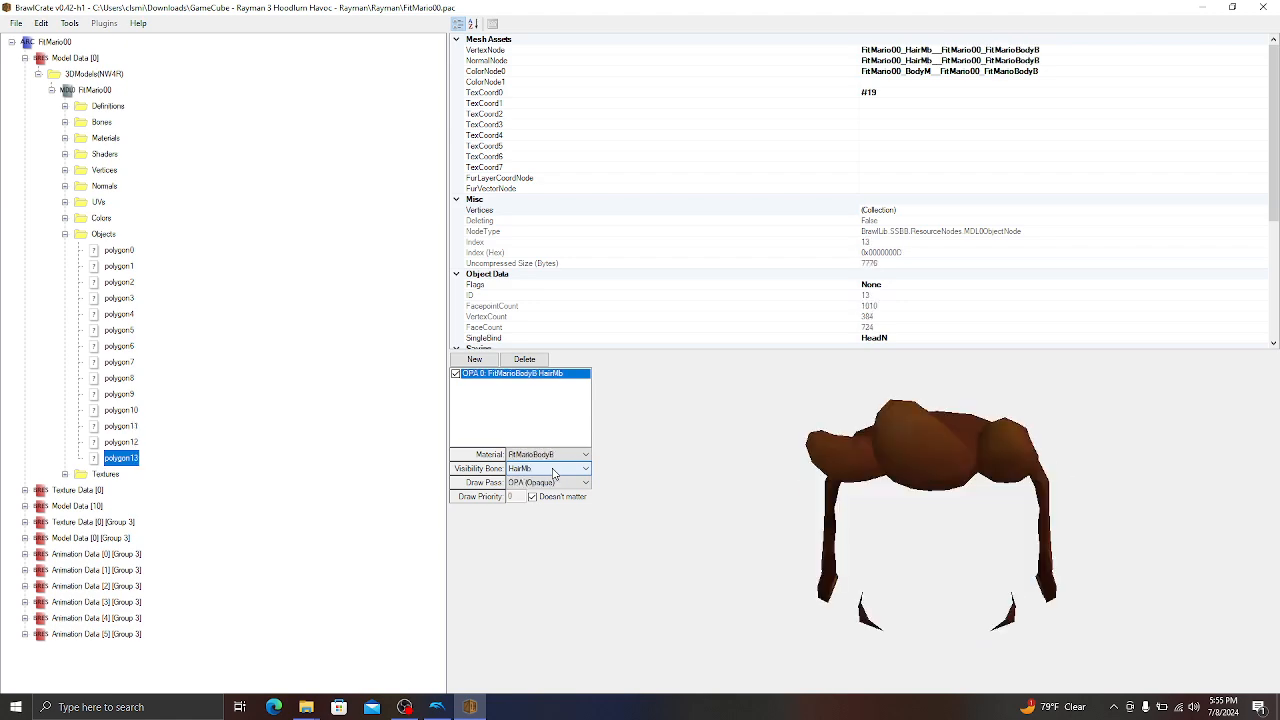
Compare the visibility bone of the body object polygon0 with that of the damaged-face object polygon7.
{"action": "left_click", "coordinate": [106, 252]}
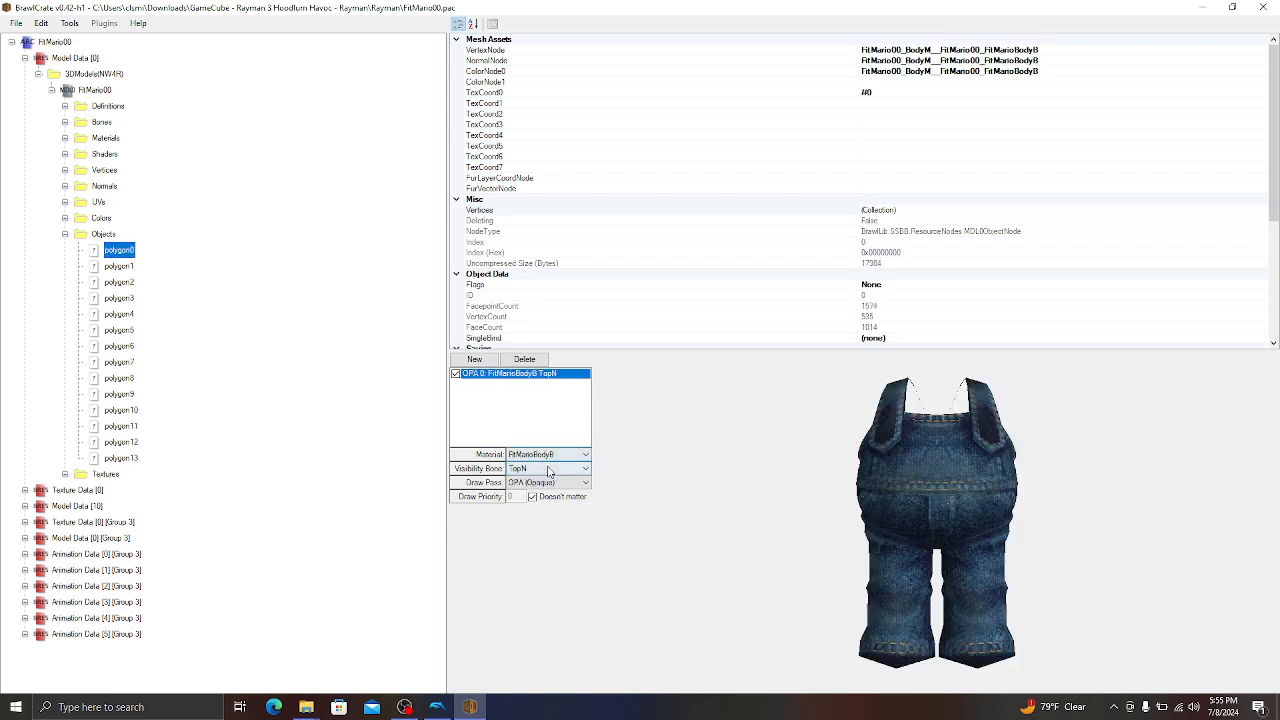
{"action": "left_click", "coordinate": [129, 347]}
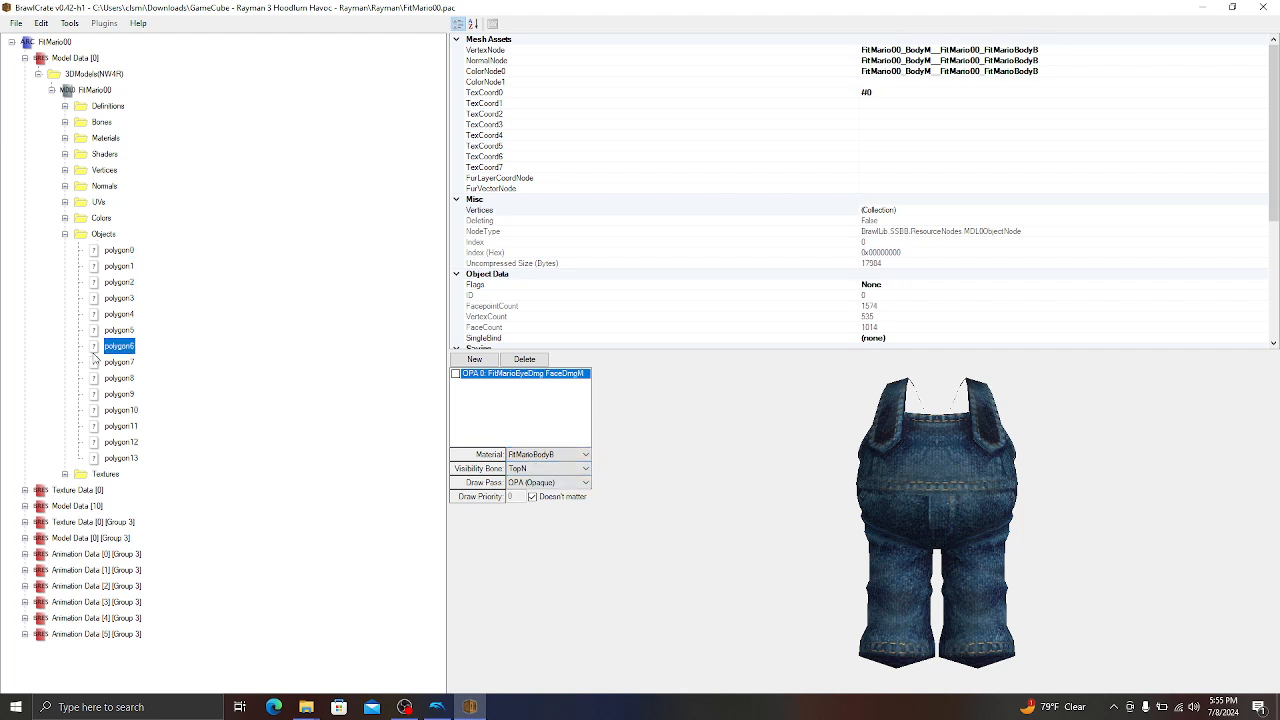
{"action": "key", "text": "Down"}
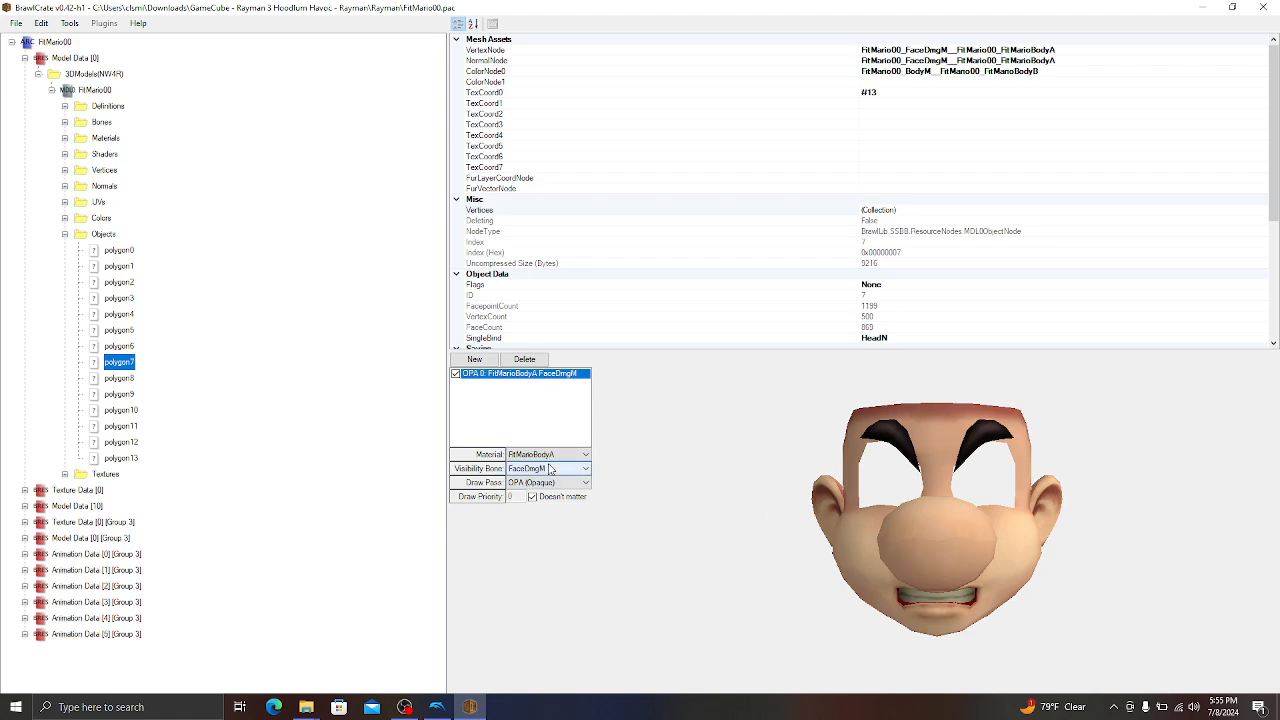
{"action": "left_click", "coordinate": [119, 250]}
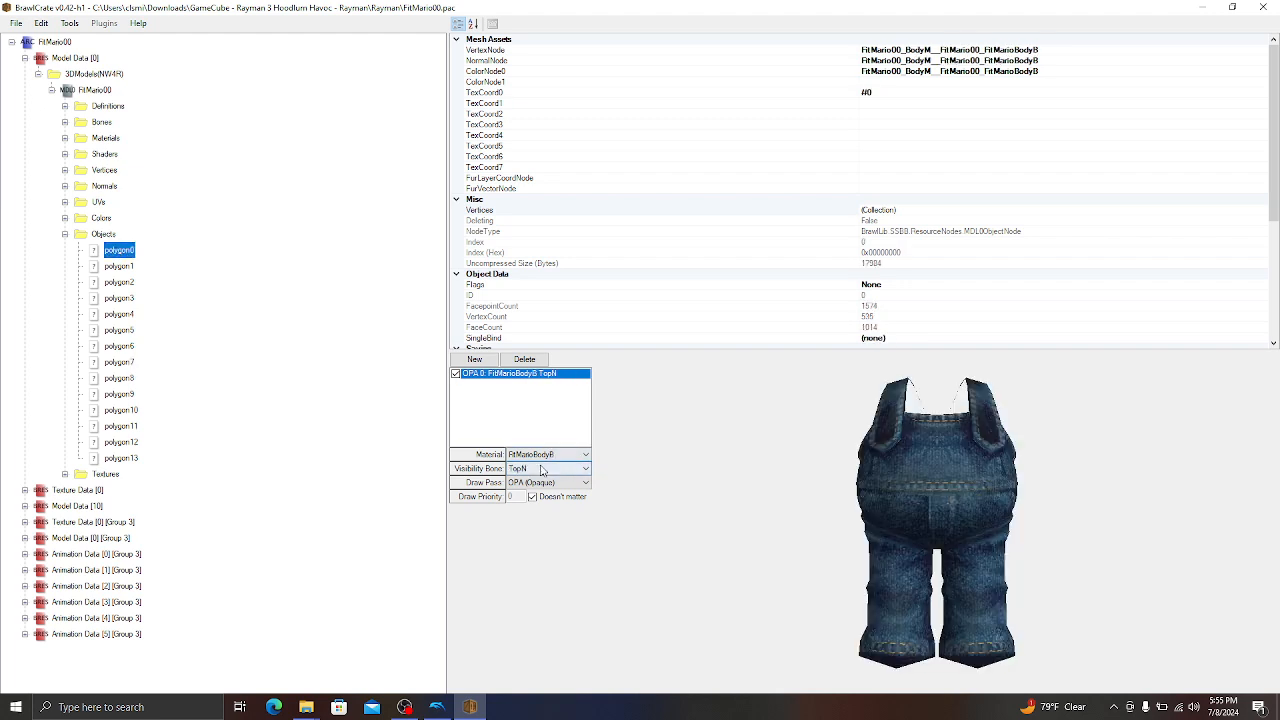
{"action": "left_click", "coordinate": [117, 361]}
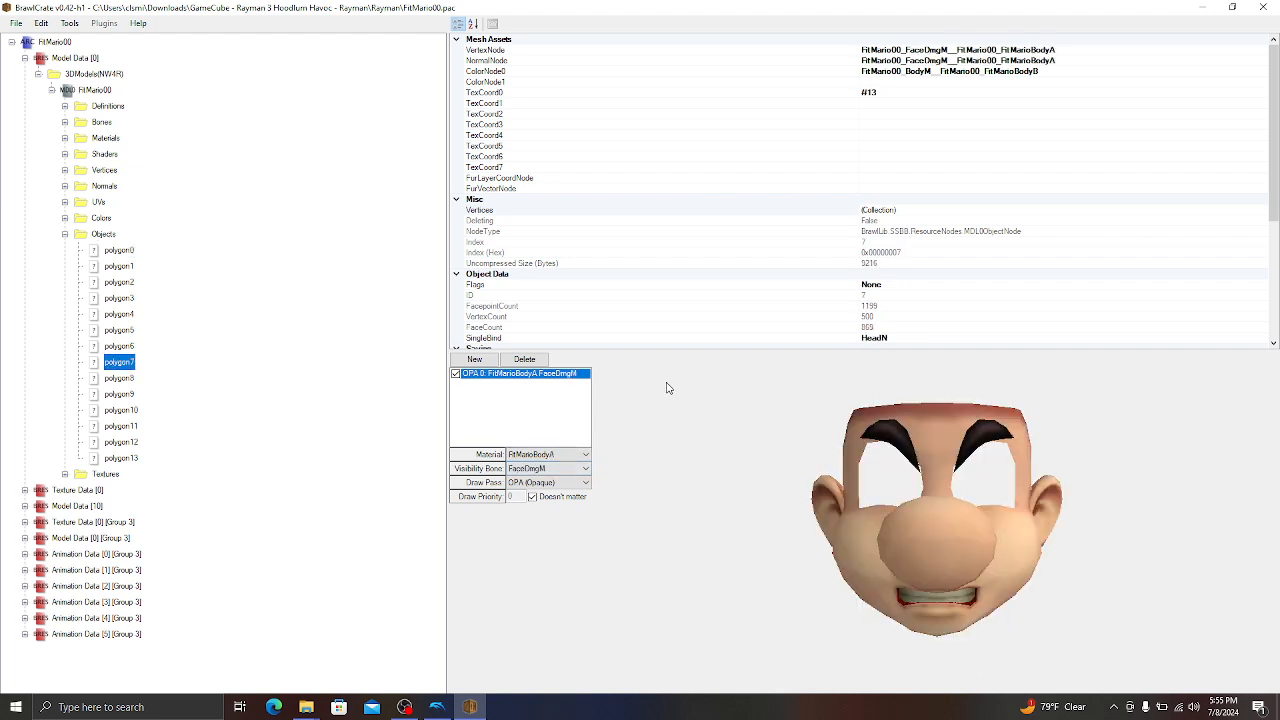
Preview the complete FitMario00 model again and view it up close and from farther away.
{"action": "scroll", "coordinate": [935, 480], "scroll_direction": "down", "scroll_amount": 2}
{"action": "scroll", "coordinate": [935, 480], "scroll_direction": "up", "scroll_amount": 5}
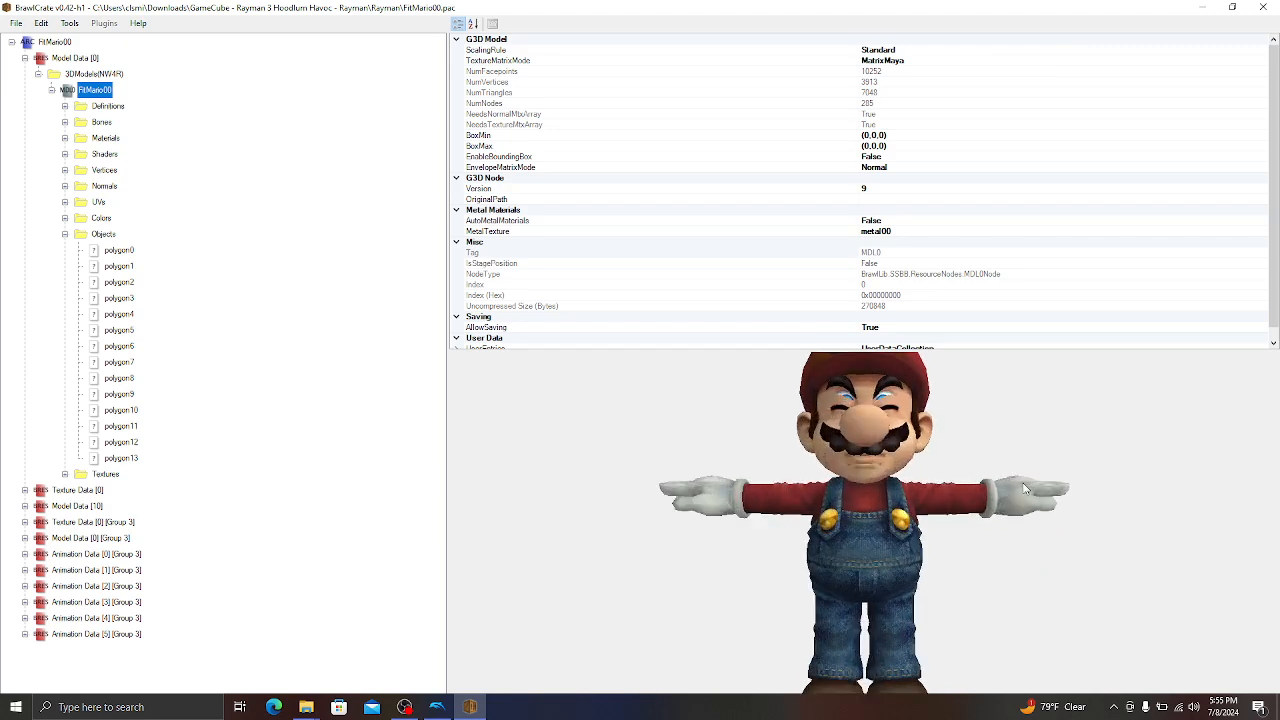
{"action": "mouse_move", "coordinate": [926, 470]}
{"action": "right_mouse_down"}
{"action": "mouse_move", "coordinate": [931, 531]}
{"action": "mouse_move", "coordinate": [938, 473]}
{"action": "right_mouse_up"}
{"action": "scroll", "coordinate": [931, 531], "scroll_direction": "up", "scroll_amount": 2}
{"action": "scroll", "coordinate": [931, 537], "scroll_direction": "down", "scroll_amount": 7}
{"action": "scroll", "coordinate": [931, 532], "scroll_direction": "down", "scroll_amount": 3}
{"action": "right_click", "coordinate": [87, 92]}
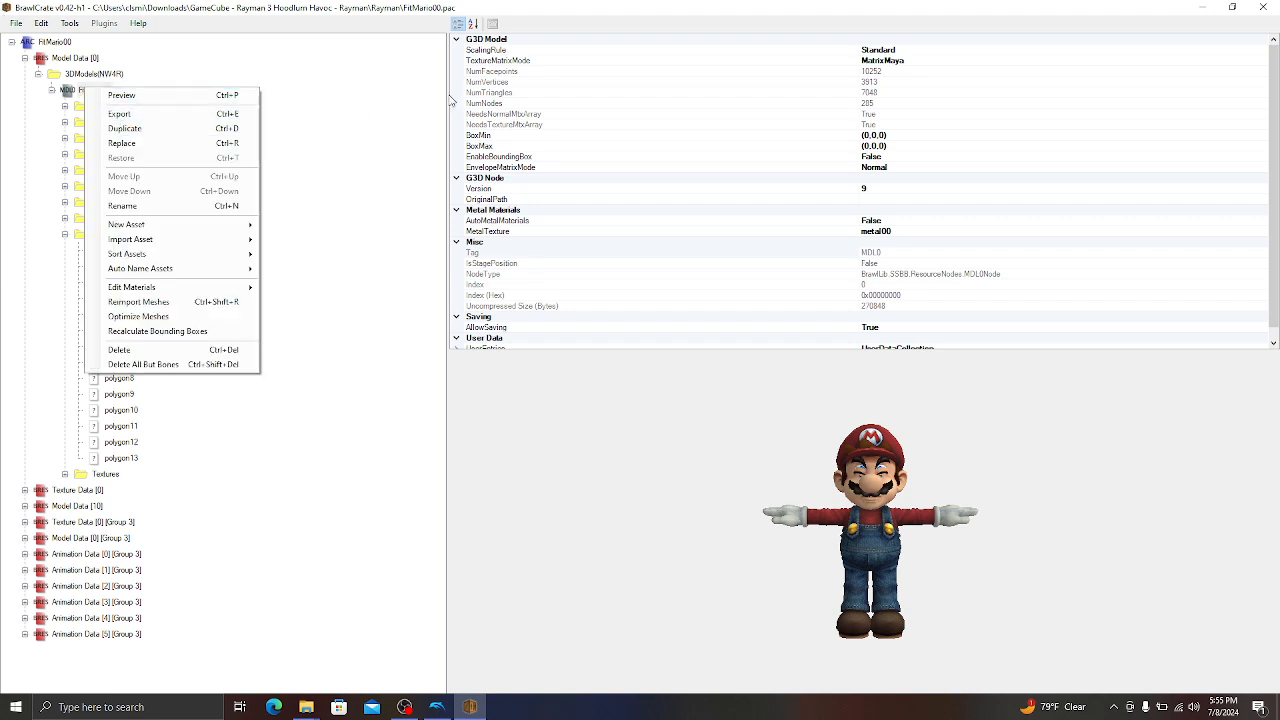
{"action": "left_click", "coordinate": [120, 113]}
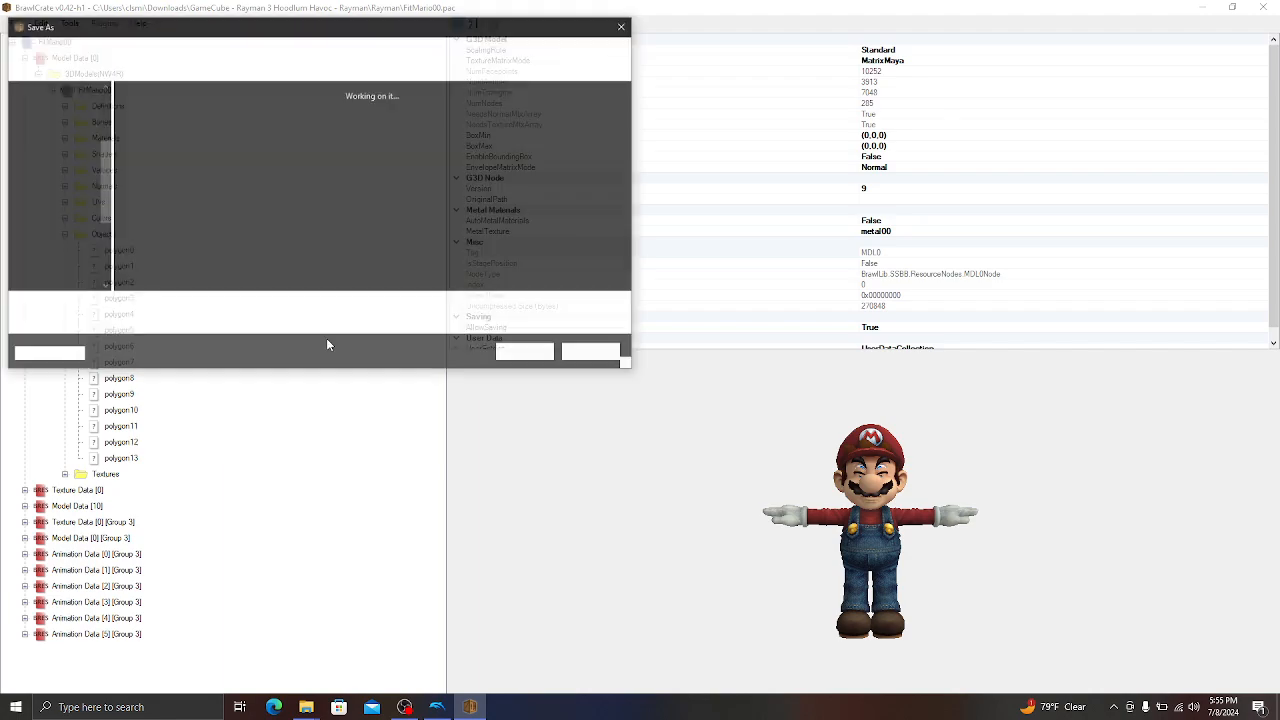
{"action": "left_click", "coordinate": [525, 350]}
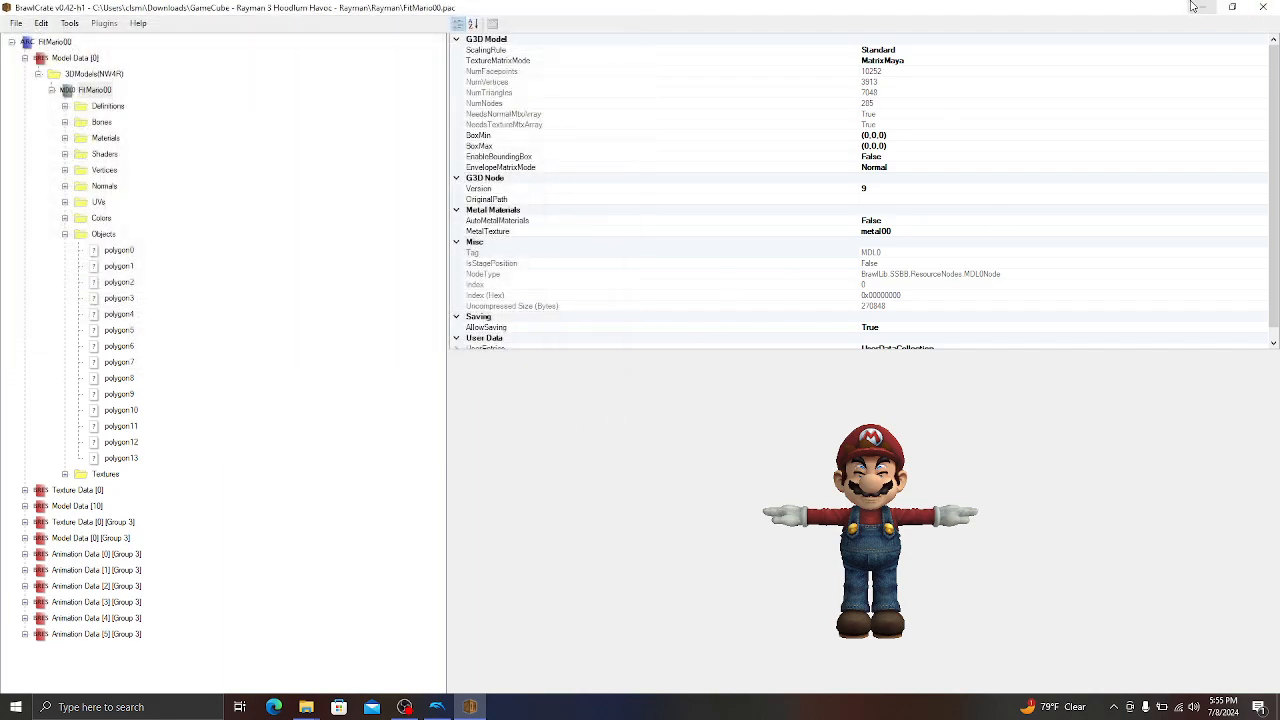
Switch to FBX Converter, convert FitMario00.dae to FitMario00.fbx in FBX 2013 format, and close the converter.
{"action": "left_click", "coordinate": [1195, 7]}
{"action": "left_click_drag", "start_coordinate": [479, 63], "coordinate": [639, 64]}
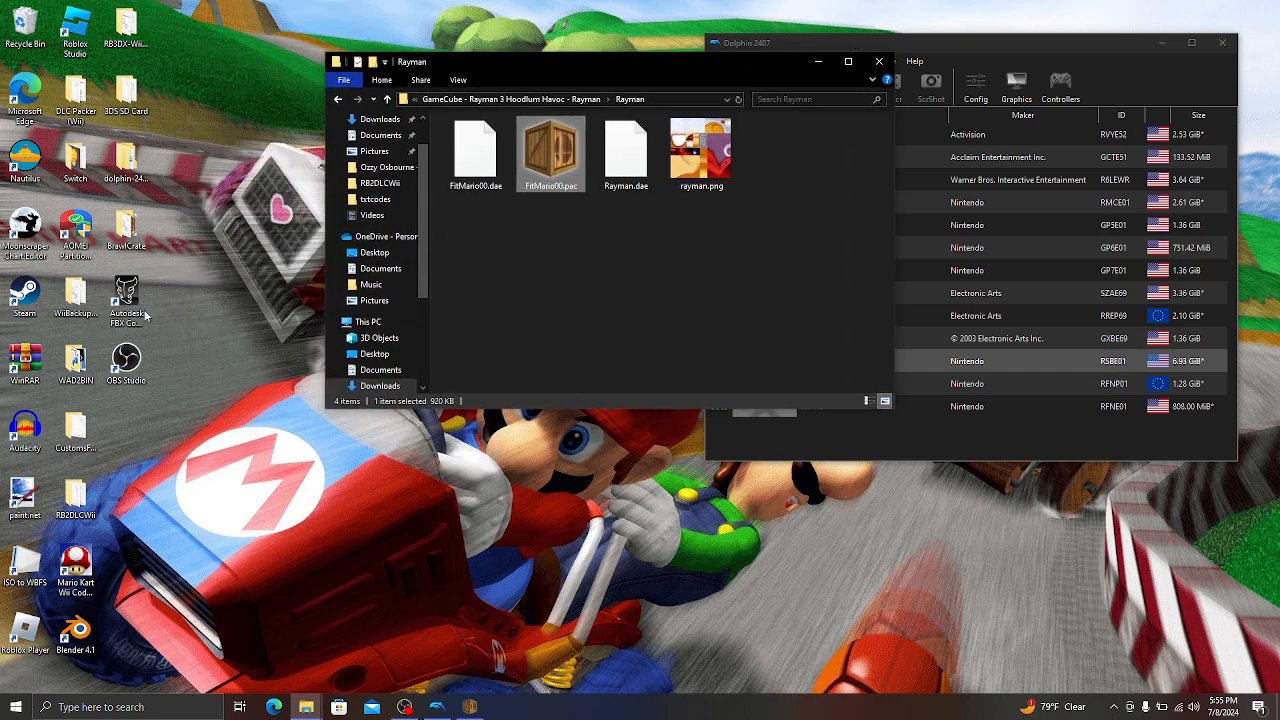
{"action": "double_click", "coordinate": [125, 295]}
{"action": "left_click_drag", "start_coordinate": [494, 62], "coordinate": [944, 94]}
{"action": "left_click", "coordinate": [903, 203]}
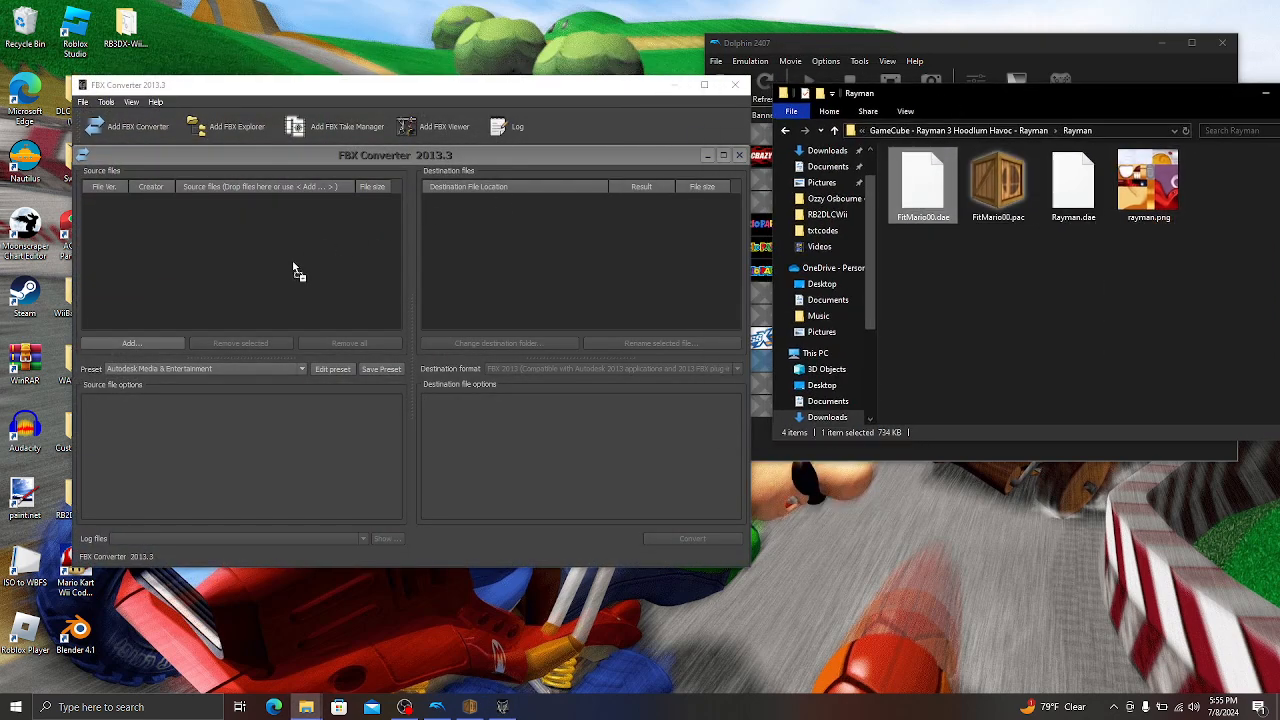
{"action": "left_click_drag", "start_coordinate": [297, 272], "coordinate": [297, 272]}
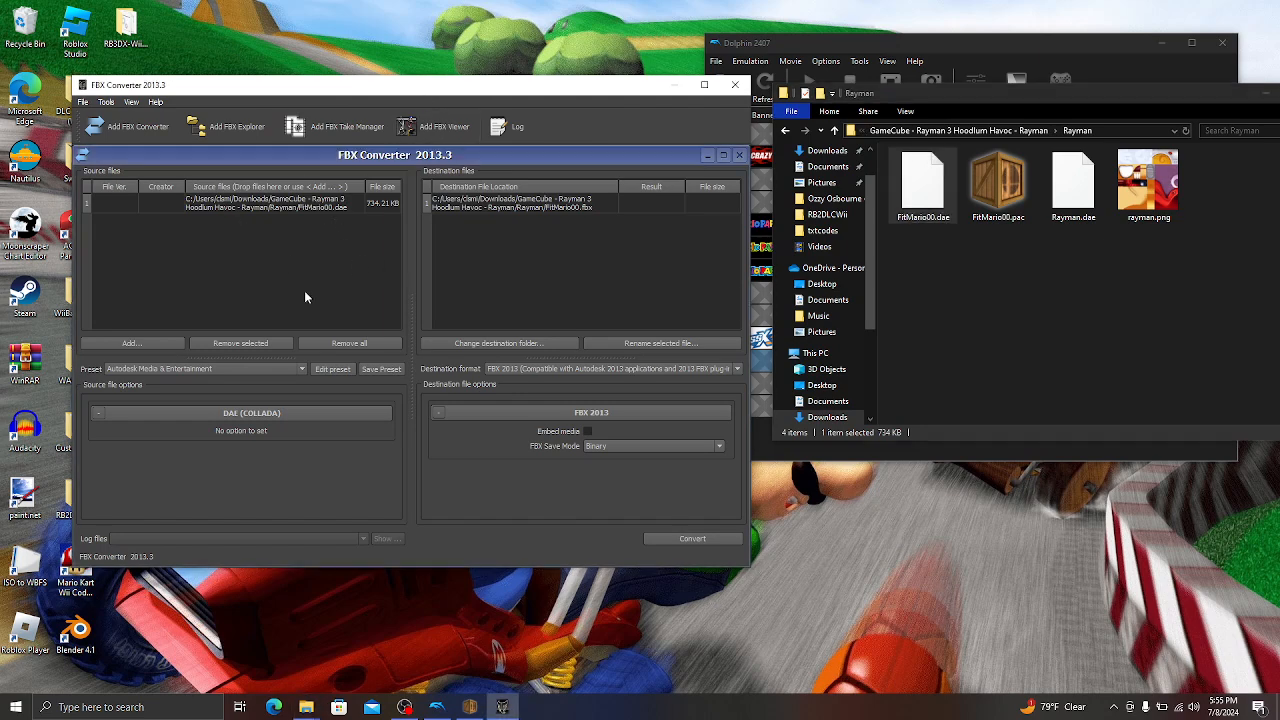
{"action": "left_click", "coordinate": [672, 541]}
{"action": "left_click", "coordinate": [736, 85]}
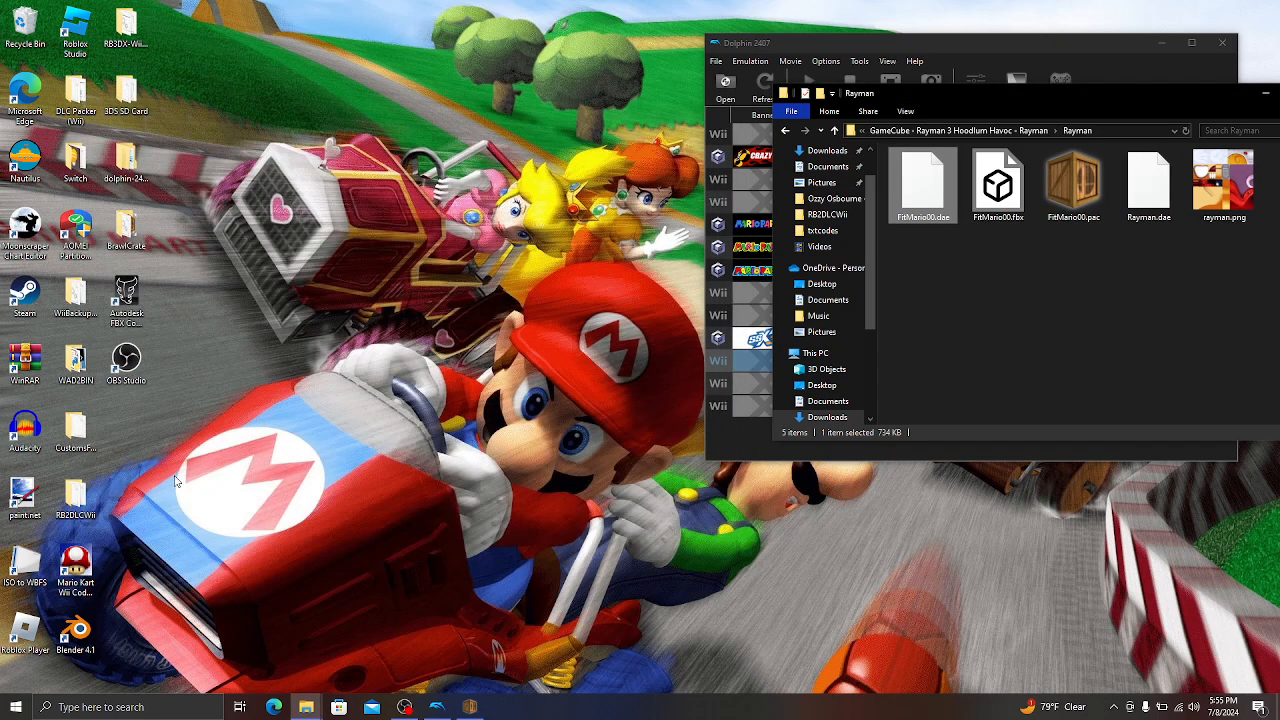
Switch to Blender and delete the default camera, cube and light from the new scene.
{"action": "left_click", "coordinate": [88, 620]}
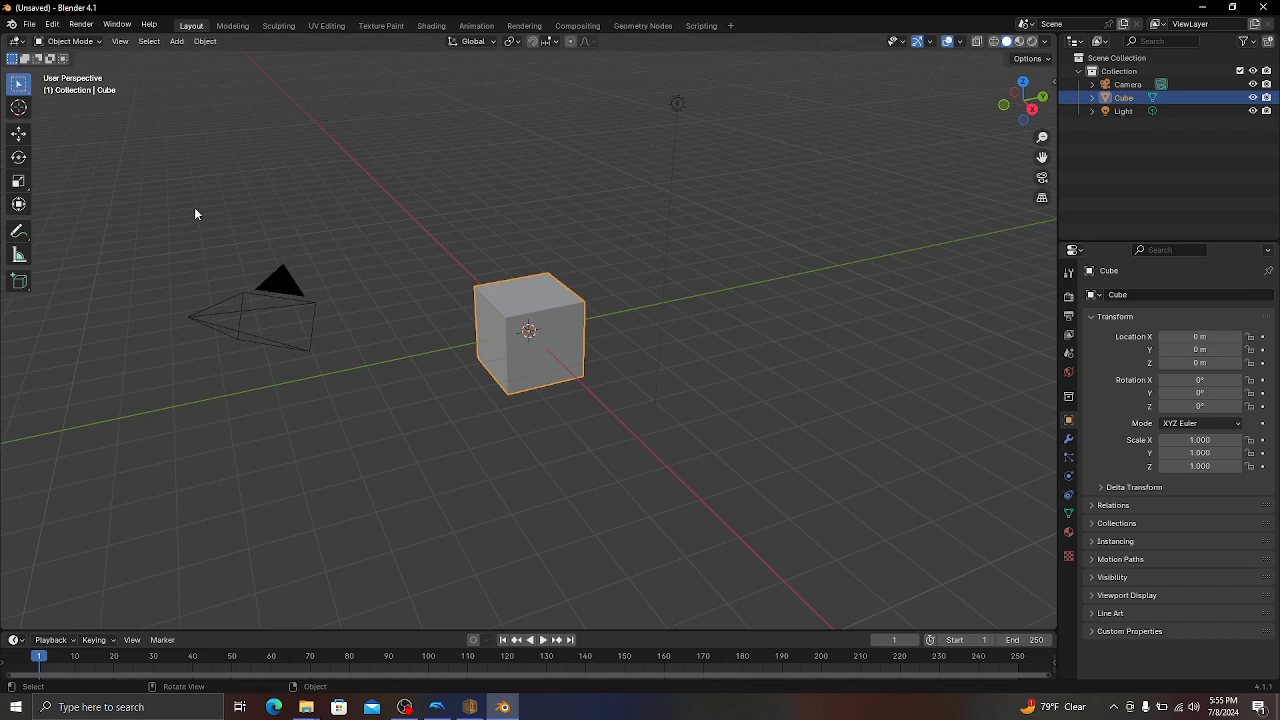
{"action": "left_click_drag", "start_coordinate": [195, 211], "coordinate": [684, 394]}
{"action": "key", "text": "Delete"}
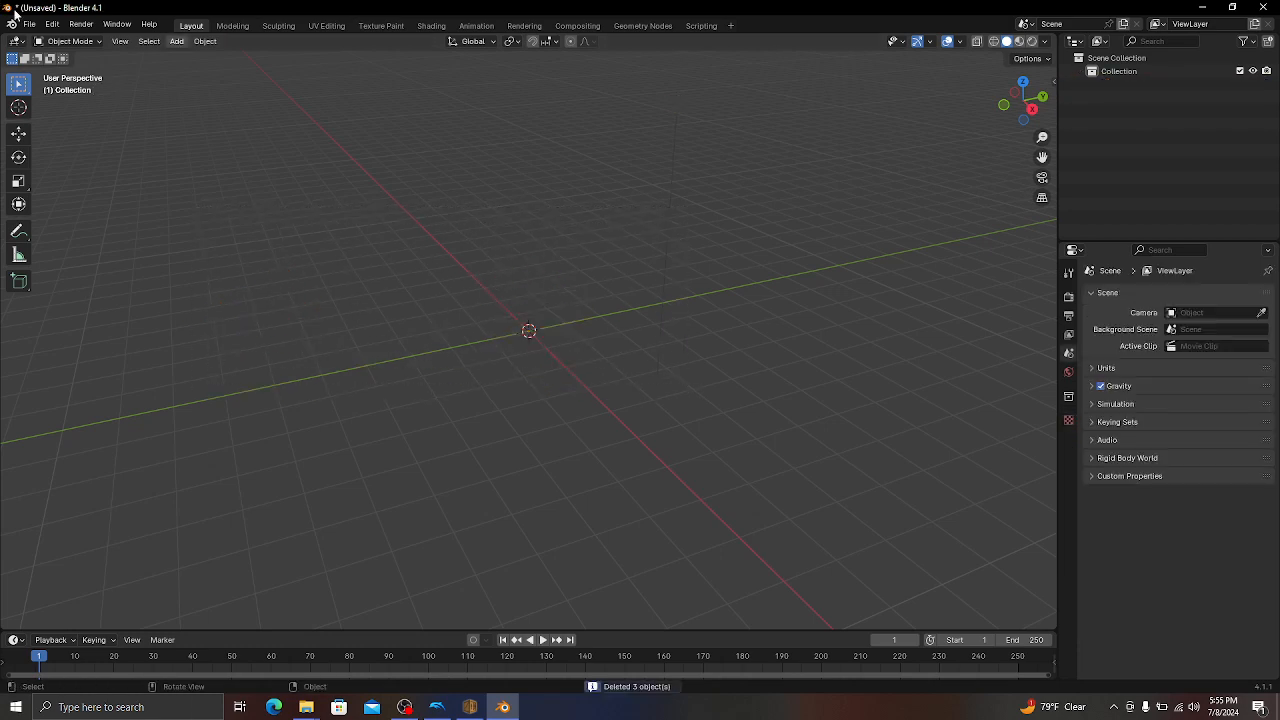
Import the Collada file Rayman.dae from the Rayman folder in Downloads.
{"action": "left_click", "coordinate": [30, 24]}
{"action": "left_click", "coordinate": [30, 24]}
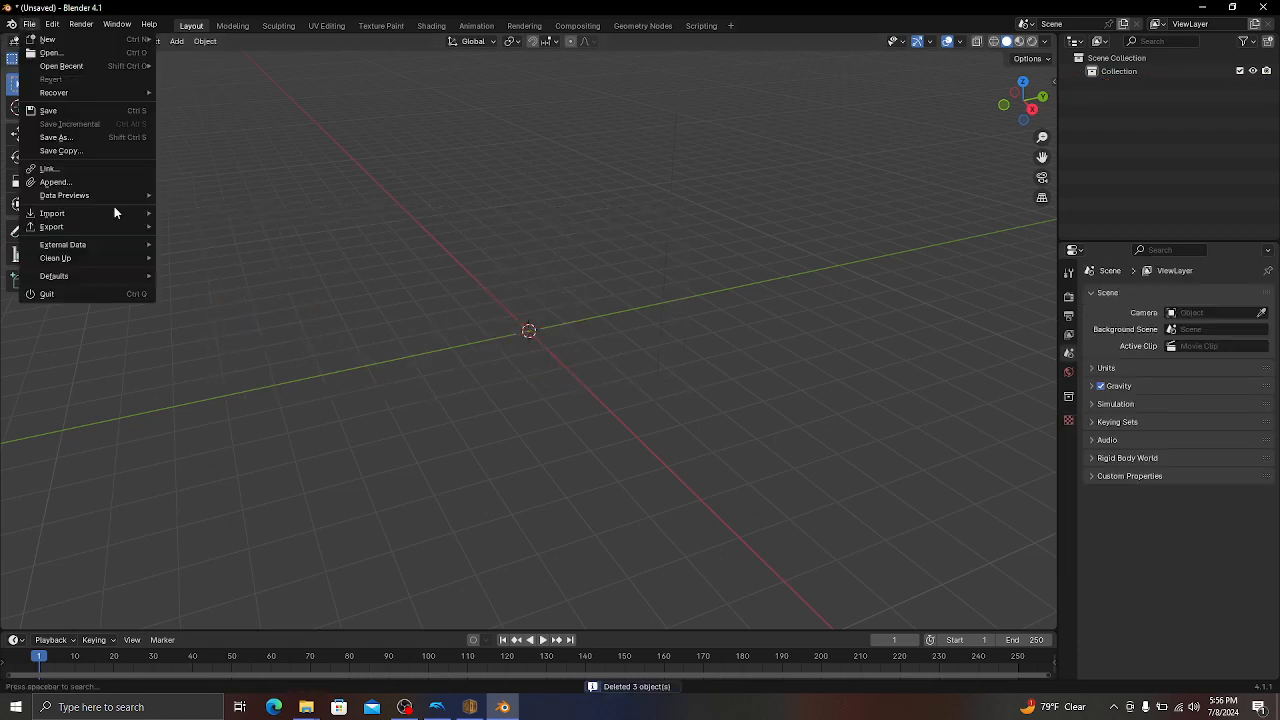
{"action": "mouse_move", "coordinate": [97, 212]}
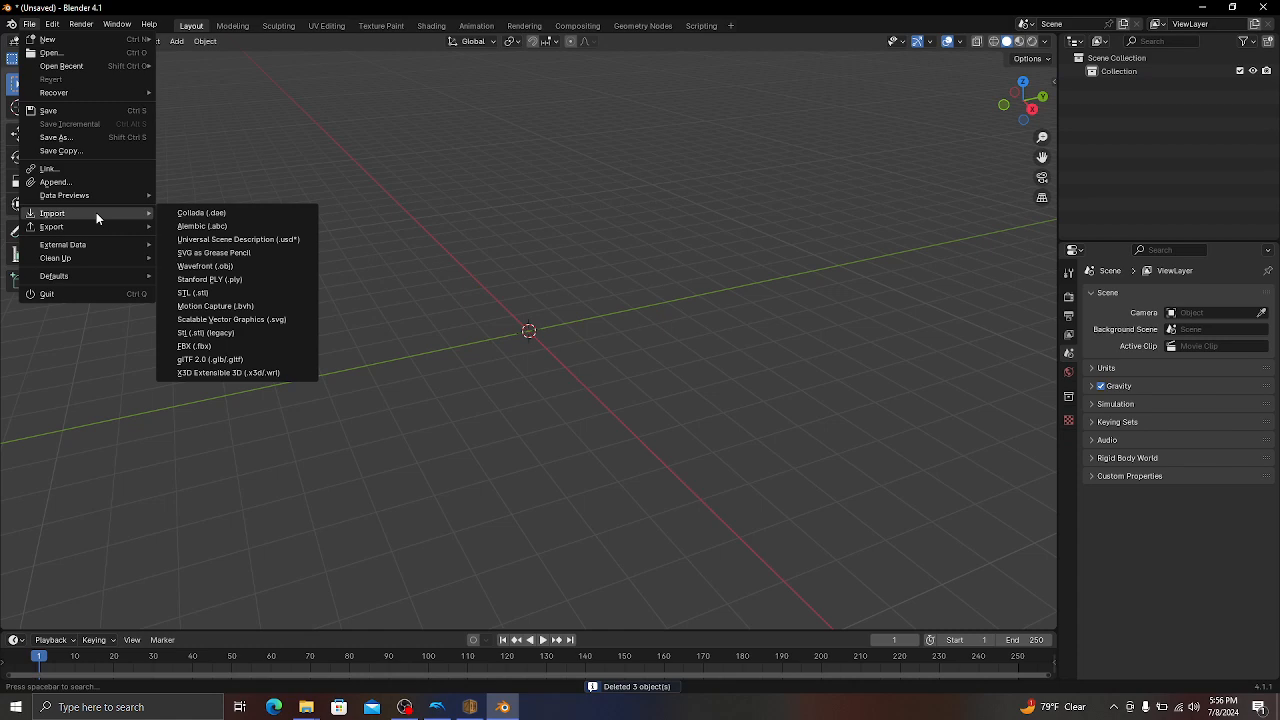
{"action": "left_click", "coordinate": [205, 212]}
{"action": "left_click", "coordinate": [337, 270]}
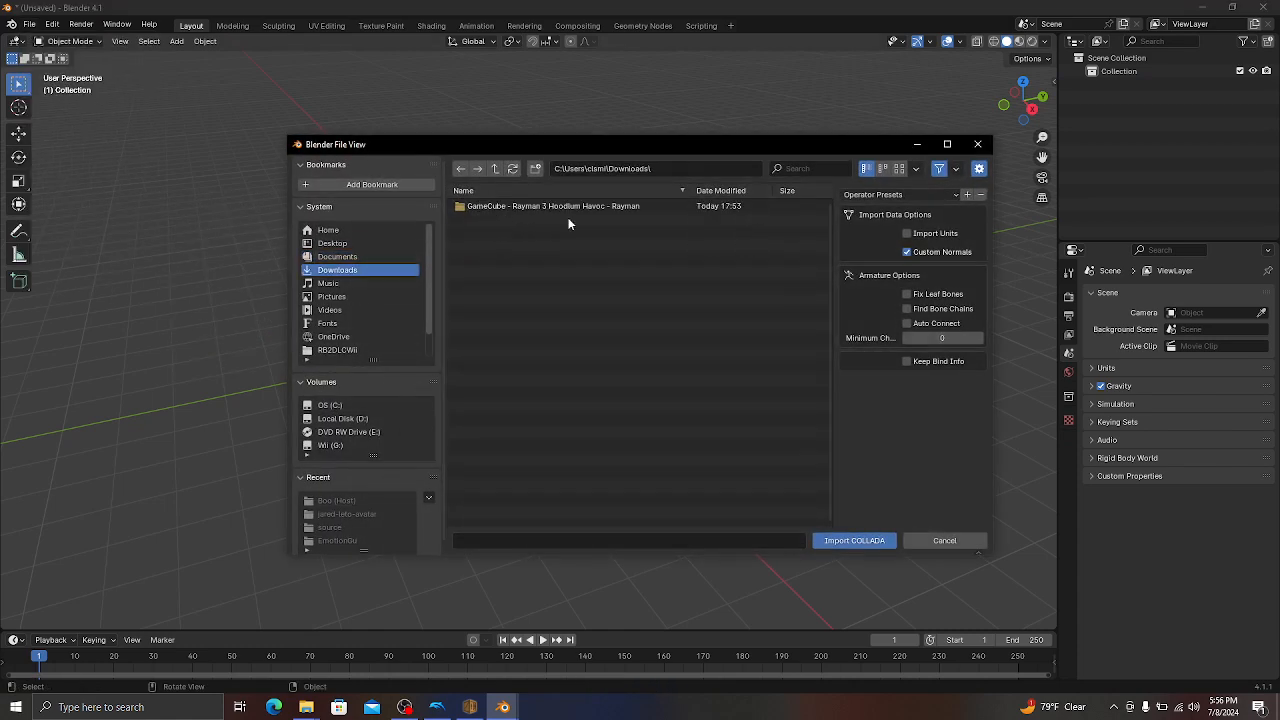
{"action": "left_click", "coordinate": [544, 206]}
{"action": "left_click", "coordinate": [523, 205]}
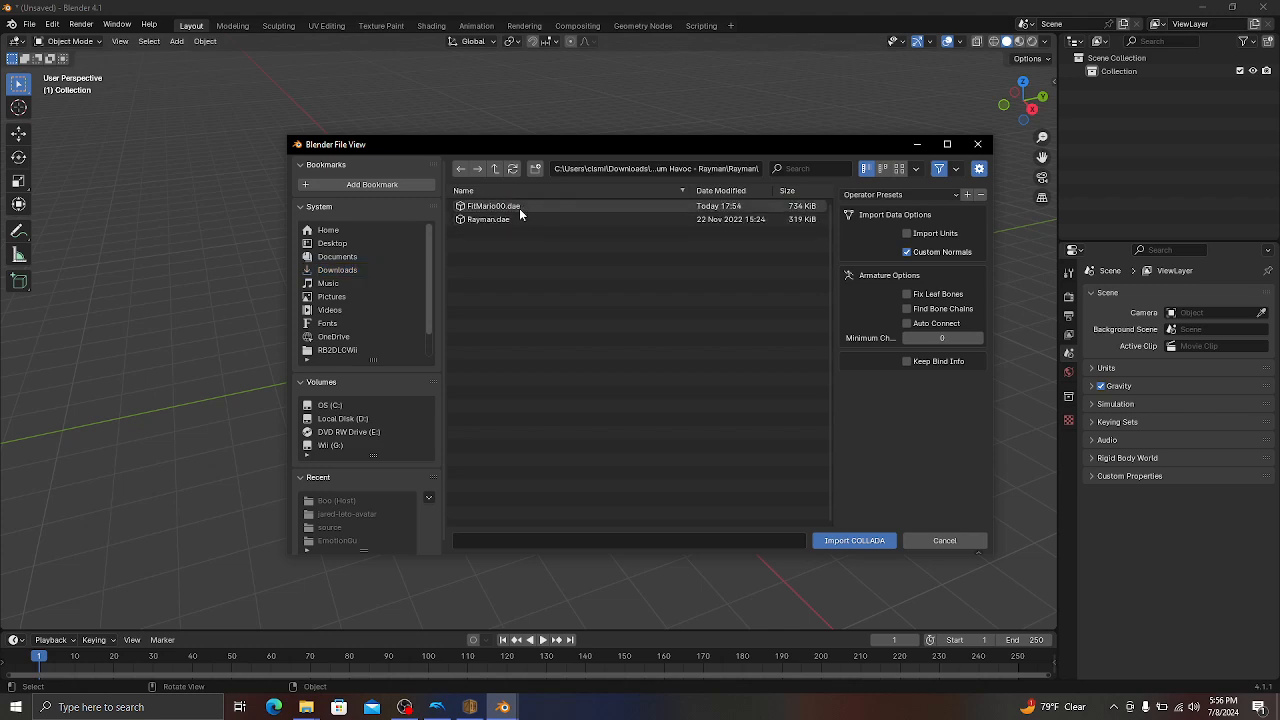
{"action": "double_click", "coordinate": [510, 222]}
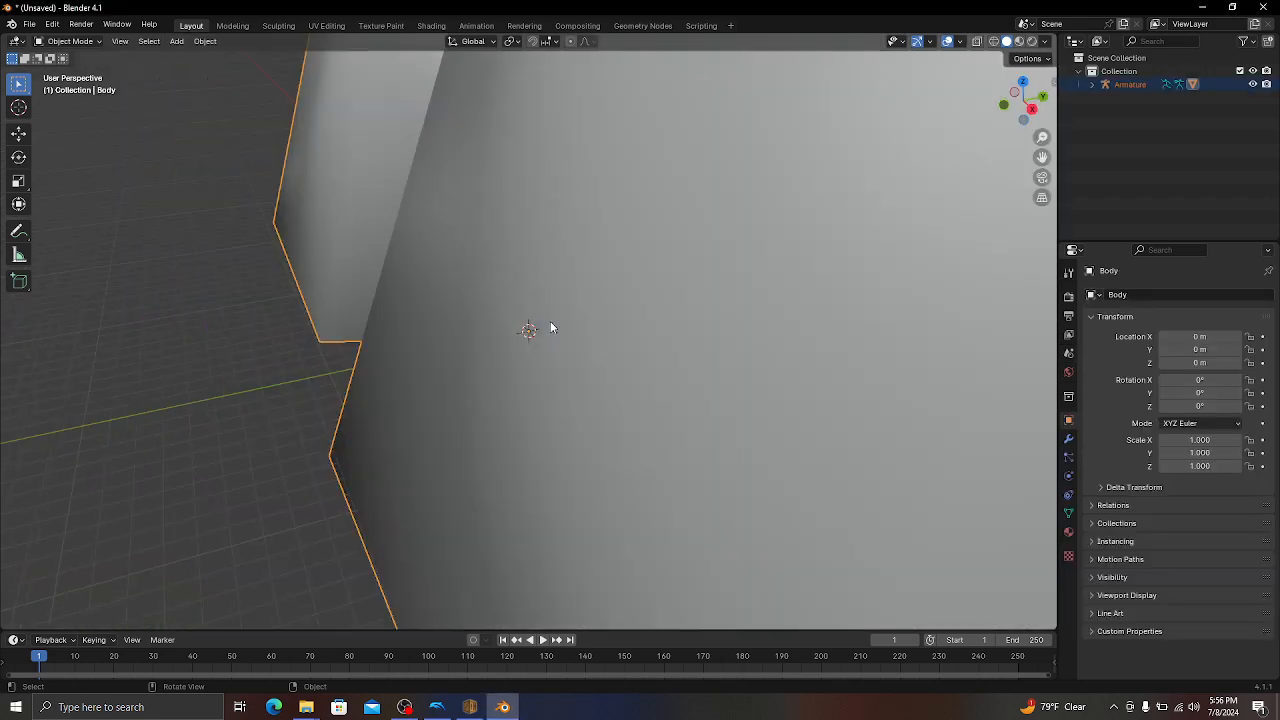
{"action": "scroll", "coordinate": [550, 321], "scroll_direction": "down", "scroll_amount": 10}
{"action": "scroll", "coordinate": [629, 336], "scroll_direction": "down", "scroll_amount": 6}
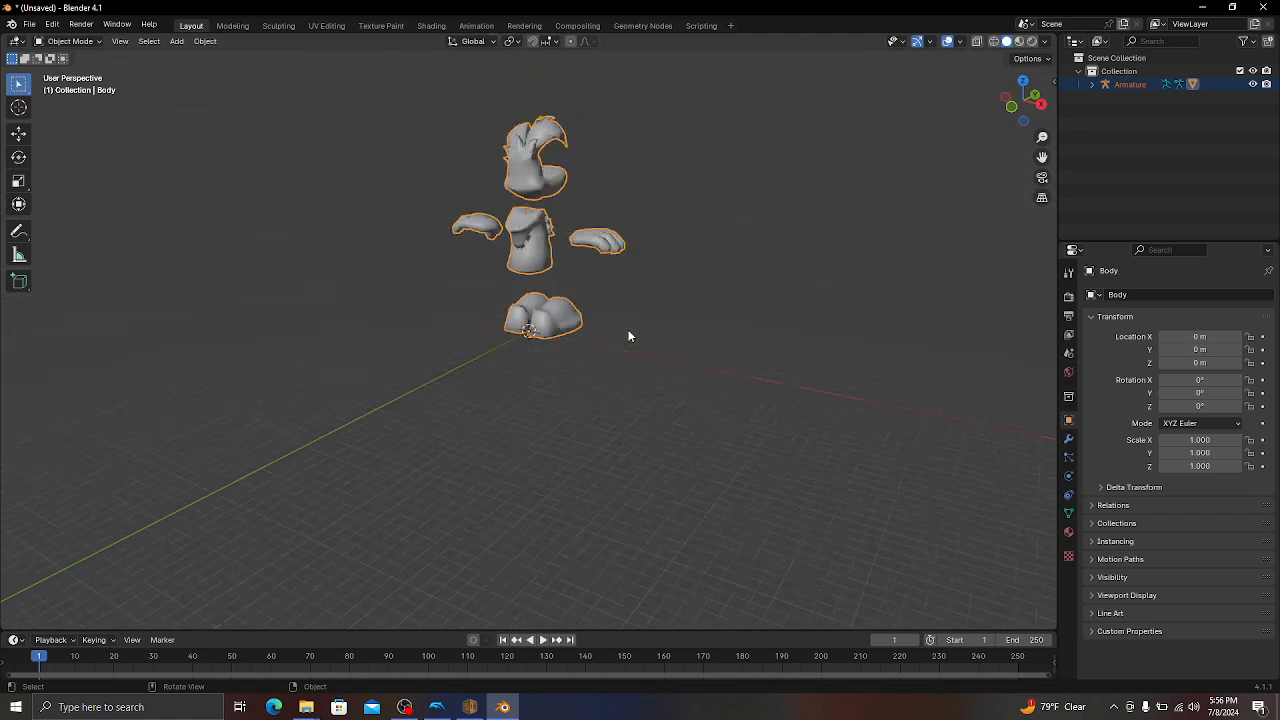
Import FitMario00.fbx from the Rayman folder into the same scene.
{"action": "left_click", "coordinate": [31, 25]}
{"action": "mouse_move", "coordinate": [110, 213]}
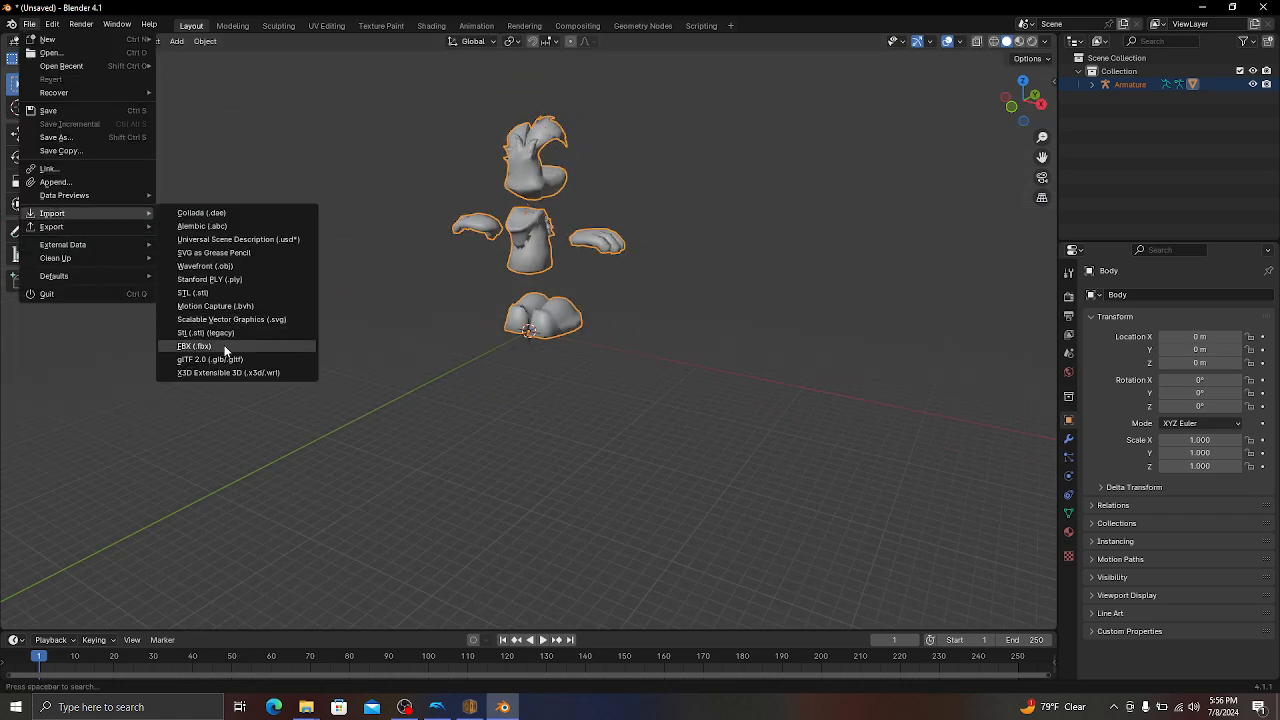
{"action": "left_click", "coordinate": [200, 346]}
{"action": "left_click", "coordinate": [375, 500]}
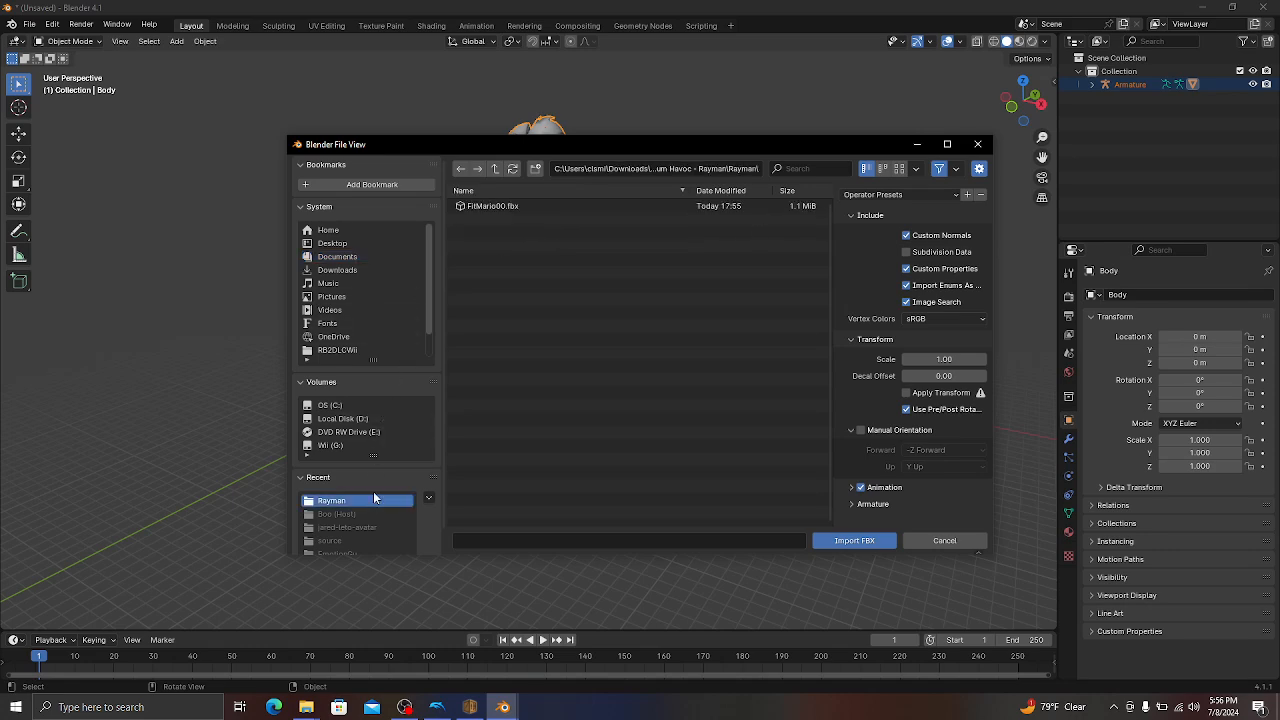
{"action": "double_click", "coordinate": [525, 205]}
Clear the parent of Rayman's Body mesh while keeping its transformation, and delete Rayman's original Armature.
{"action": "scroll", "coordinate": [560, 198], "scroll_direction": "up", "scroll_amount": 6}
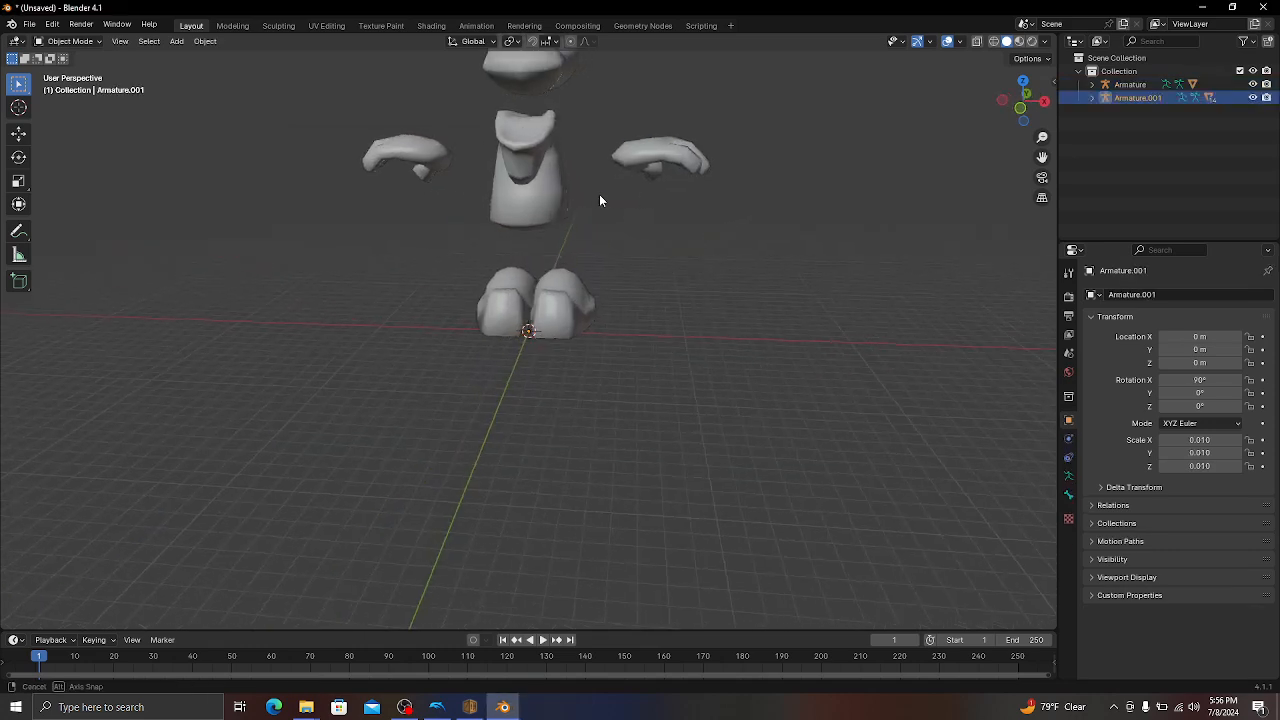
{"action": "left_click", "coordinate": [526, 77]}
{"action": "scroll", "coordinate": [579, 191], "scroll_direction": "up", "scroll_amount": 8}
{"action": "scroll", "coordinate": [611, 172], "scroll_direction": "up", "scroll_amount": 10}
{"action": "mouse_move", "coordinate": [580, 186]}
{"action": "middle_mouse_down"}
{"action": "mouse_move", "coordinate": [611, 172]}
{"action": "mouse_move", "coordinate": [569, 175]}
{"action": "middle_mouse_up"}
{"action": "scroll", "coordinate": [569, 175], "scroll_direction": "down", "scroll_amount": 11}
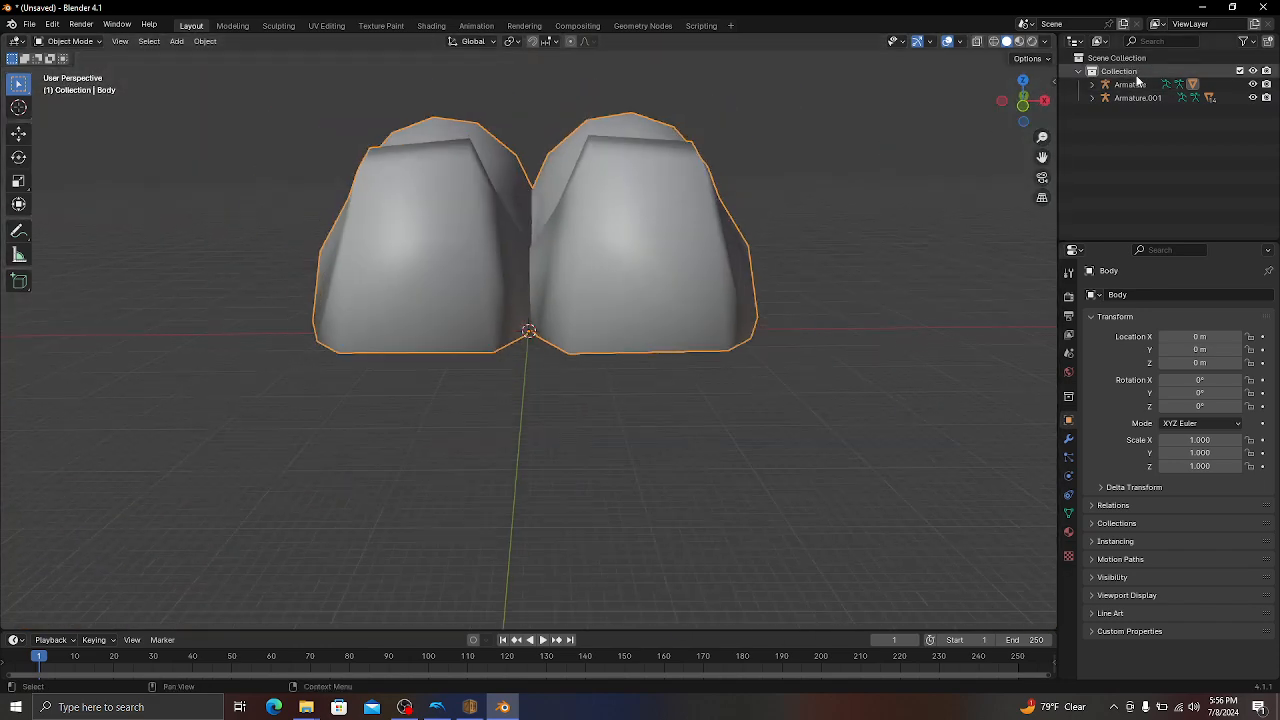
{"action": "left_click", "coordinate": [1092, 84]}
{"action": "left_click", "coordinate": [1130, 84]}
{"action": "left_click", "coordinate": [1132, 127], "text": "ctrl"}
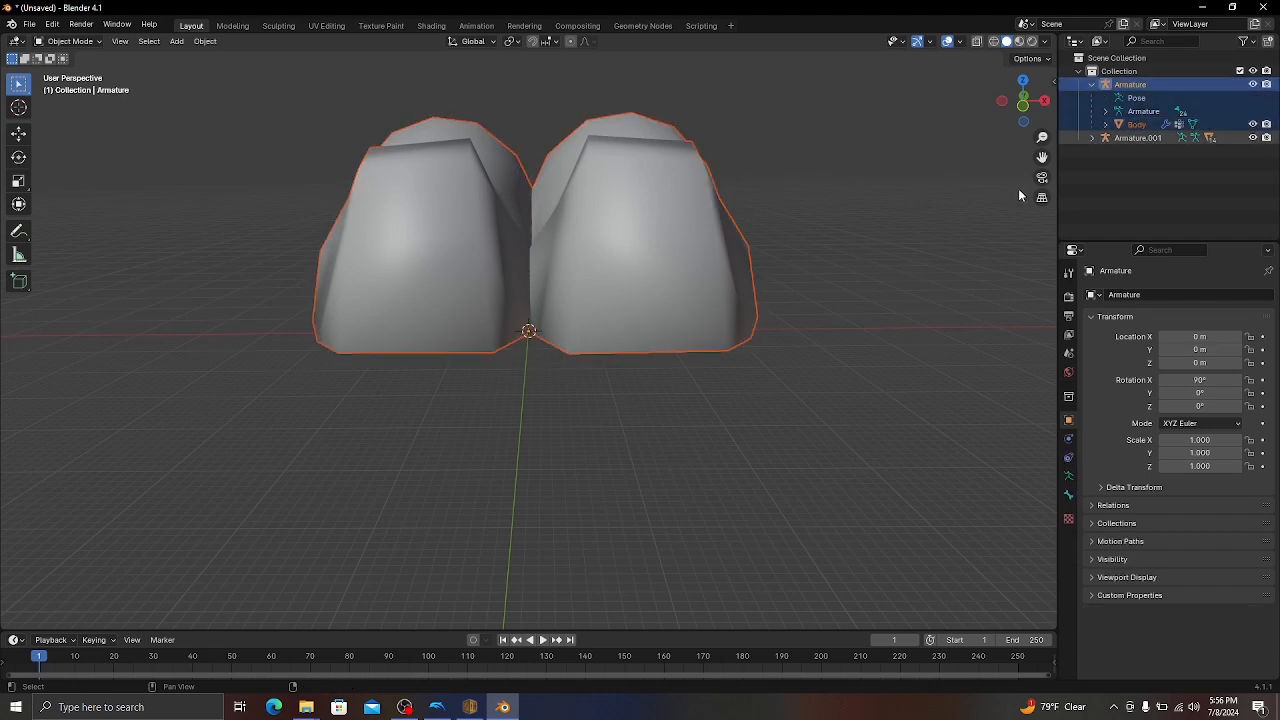
{"action": "key", "text": "alt+p"}
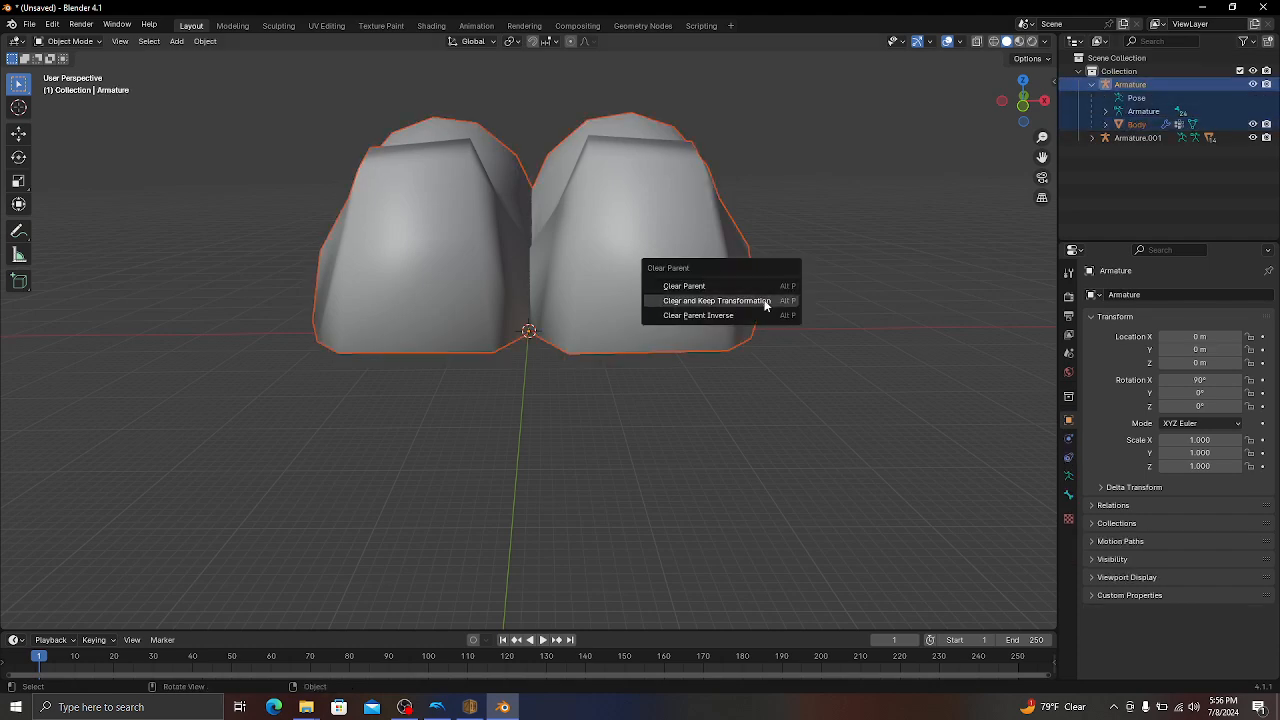
{"action": "left_click", "coordinate": [740, 300]}
{"action": "key", "text": "Delete"}
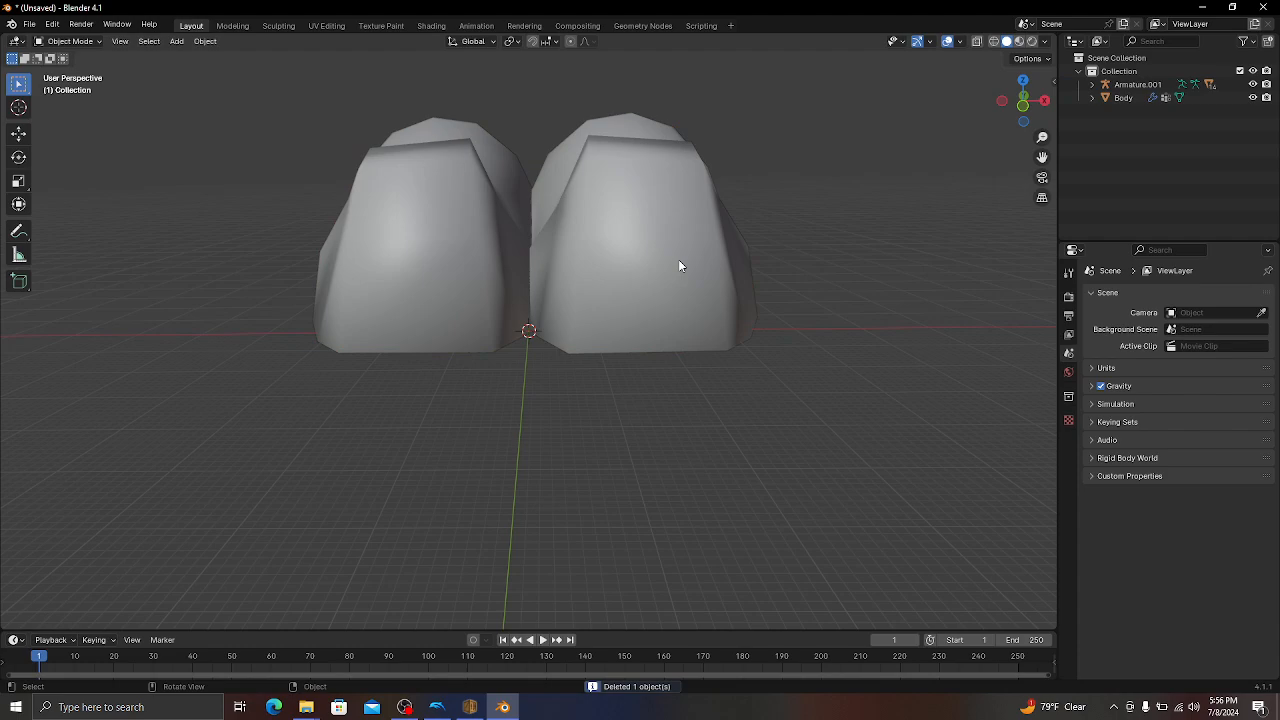
Scale Rayman's Body uniformly down to about 0.000807 to match the size of the Mario model.
{"action": "left_click", "coordinate": [678, 266]}
{"action": "key", "text": "s"}
{"action": "left_click", "coordinate": [655, 255]}
{"action": "scroll", "coordinate": [656, 250], "scroll_direction": "up", "scroll_amount": 10}
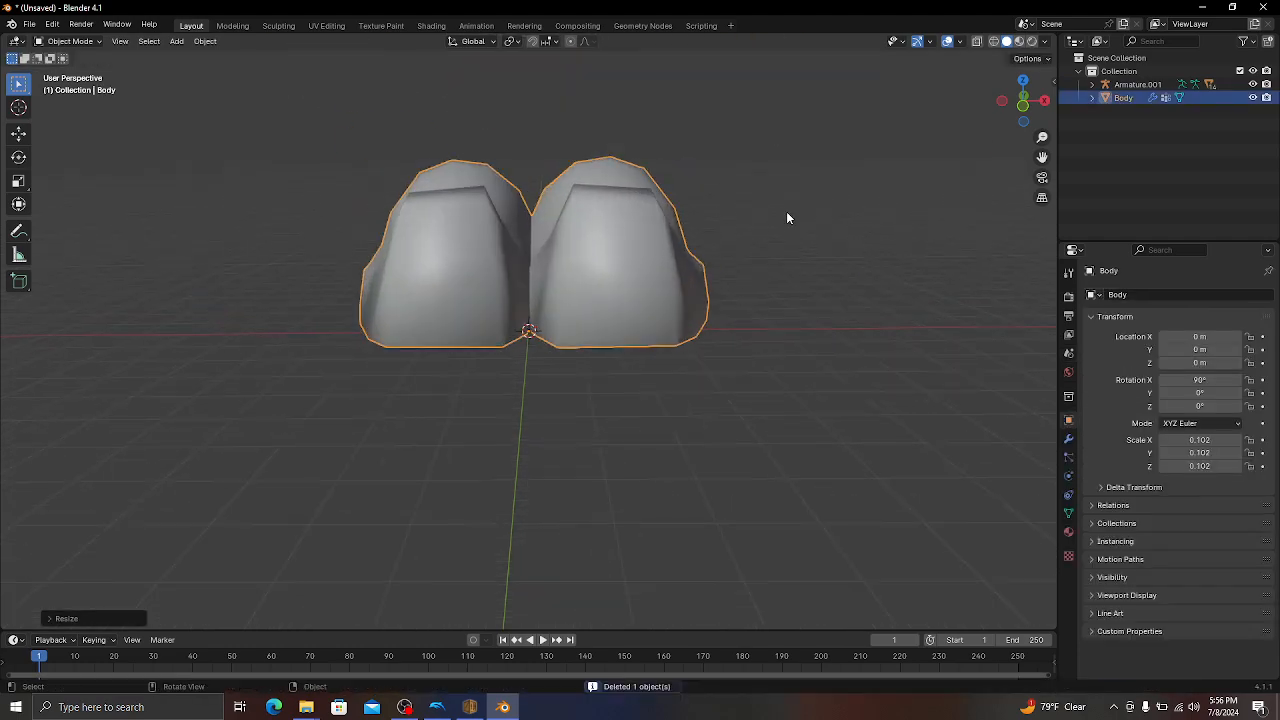
{"action": "key", "text": "s"}
{"action": "left_click", "coordinate": [600, 303]}
{"action": "scroll", "coordinate": [700, 270], "scroll_direction": "up", "scroll_amount": 6}
{"action": "key", "text": "s"}
{"action": "left_click", "coordinate": [650, 290]}
{"action": "key", "text": "s"}
{"action": "left_click", "coordinate": [648, 310]}
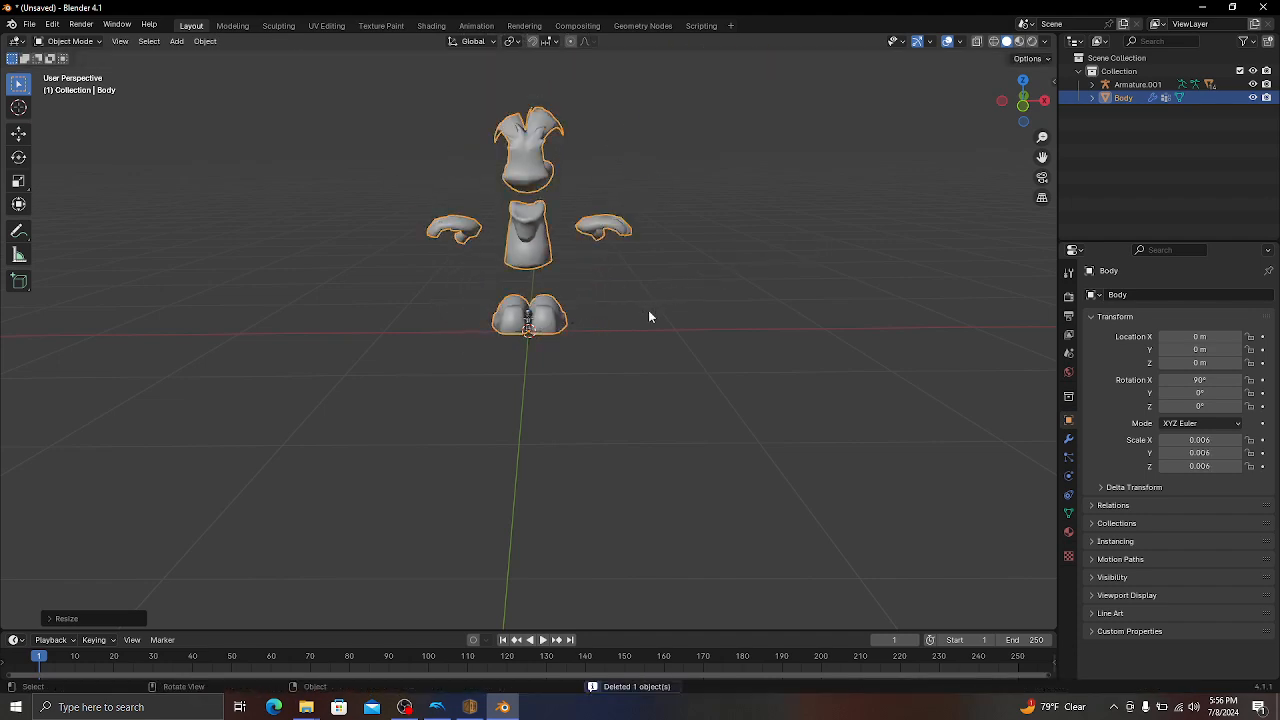
{"action": "scroll", "coordinate": [700, 285], "scroll_direction": "up", "scroll_amount": 6}
{"action": "key", "text": "s"}
{"action": "left_click", "coordinate": [635, 349]}
{"action": "key", "text": "s"}
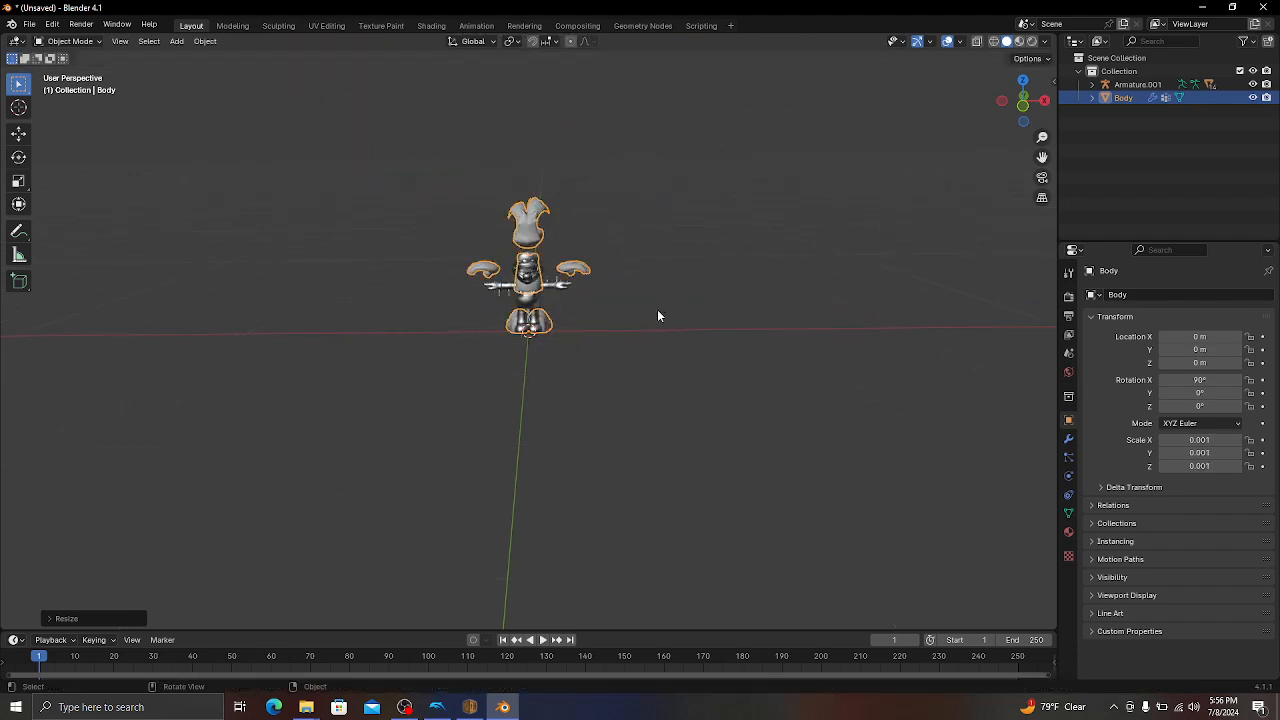
{"action": "scroll", "coordinate": [700, 280], "scroll_direction": "up", "scroll_amount": 6}
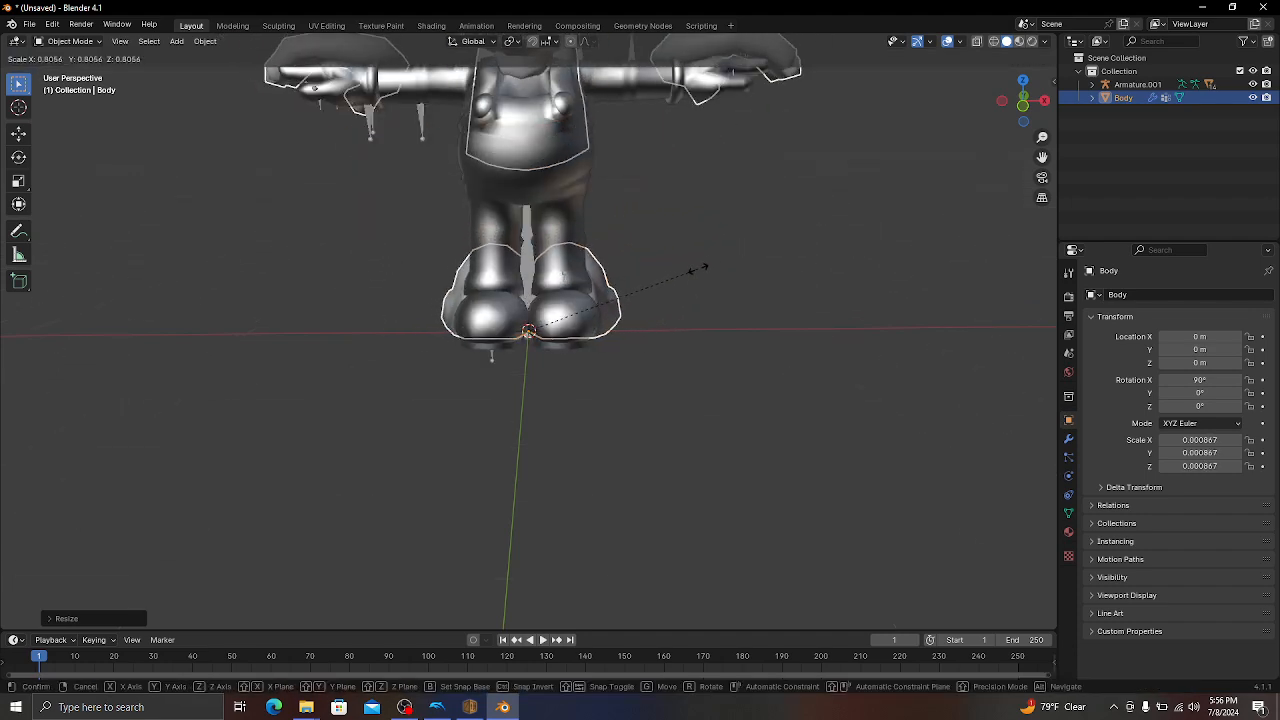
{"action": "left_click", "coordinate": [686, 273]}
{"action": "scroll", "coordinate": [683, 232], "scroll_direction": "down", "scroll_amount": 2}
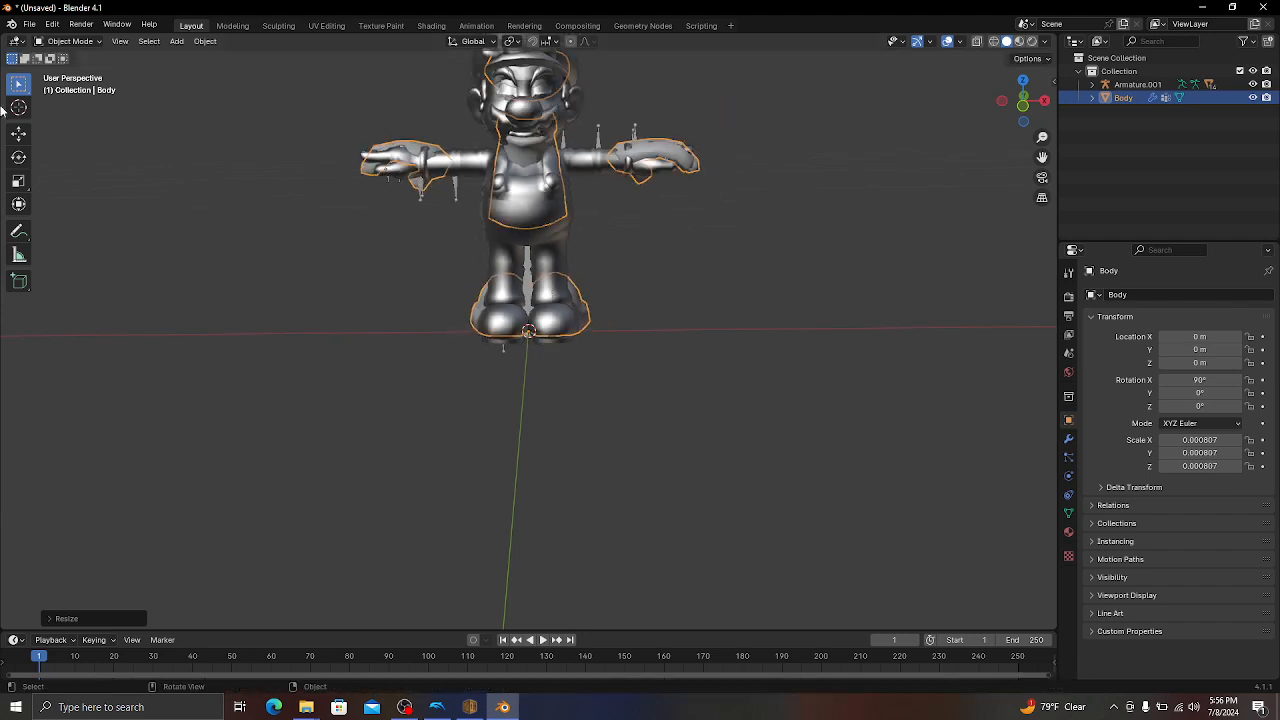
Rotate Rayman's Body to -180° about the Z axis.
{"action": "left_click", "coordinate": [18, 158]}
{"action": "scroll", "coordinate": [638, 221], "scroll_direction": "down", "scroll_amount": 3}
{"action": "scroll", "coordinate": [638, 226], "scroll_direction": "up", "scroll_amount": 1}
{"action": "middle_click_drag", "start_coordinate": [638, 230], "coordinate": [638, 261]}
{"action": "scroll", "coordinate": [638, 261], "scroll_direction": "up", "scroll_amount": 1}
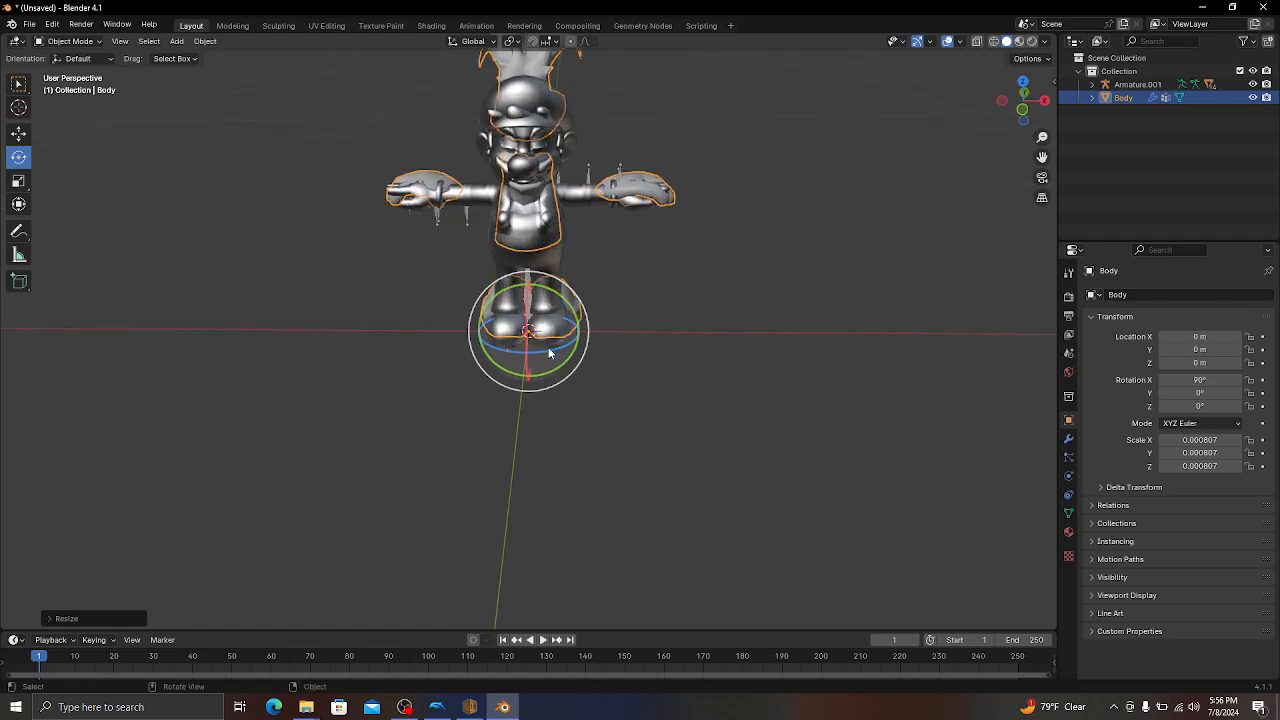
{"action": "left_click_drag", "start_coordinate": [548, 350], "coordinate": [486, 273]}
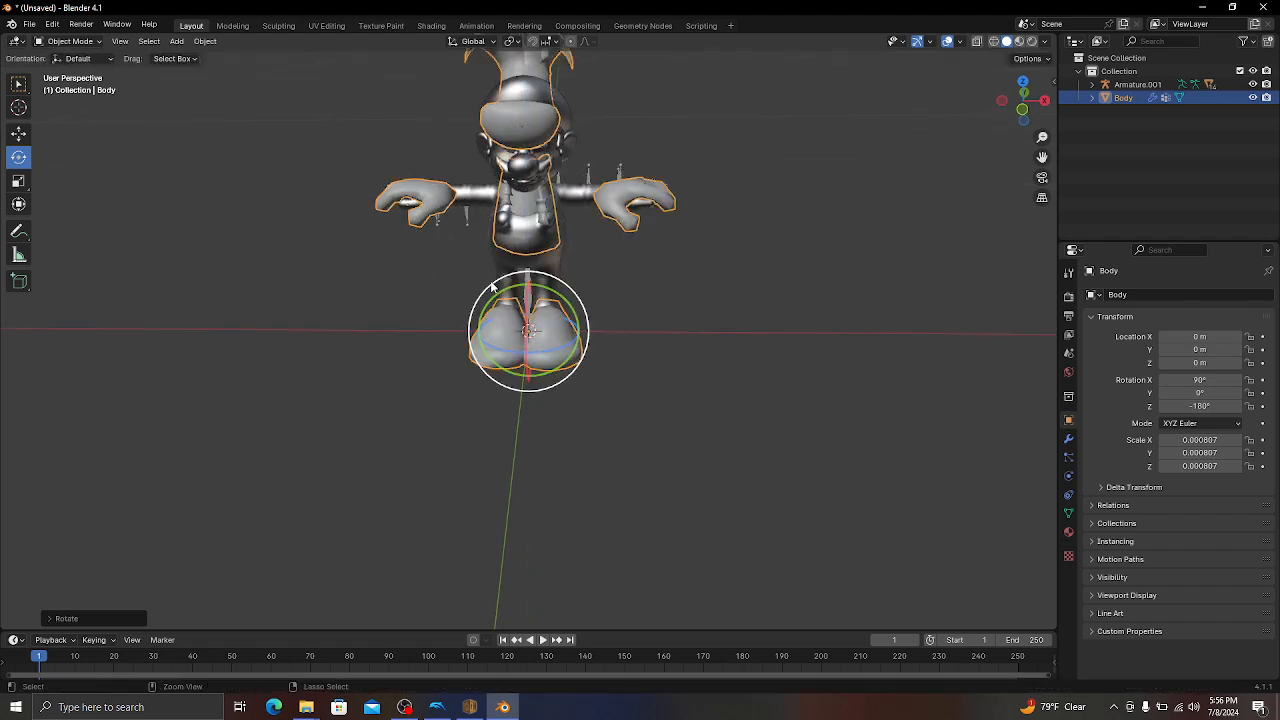
Move Rayman's Body along the Y axis to about 0.007445 m to line it up with Mario.
{"action": "middle_click_drag", "start_coordinate": [520, 300], "coordinate": [519, 357]}
{"action": "scroll", "coordinate": [519, 357], "scroll_direction": "up", "scroll_amount": 3}
{"action": "left_click", "coordinate": [16, 133]}
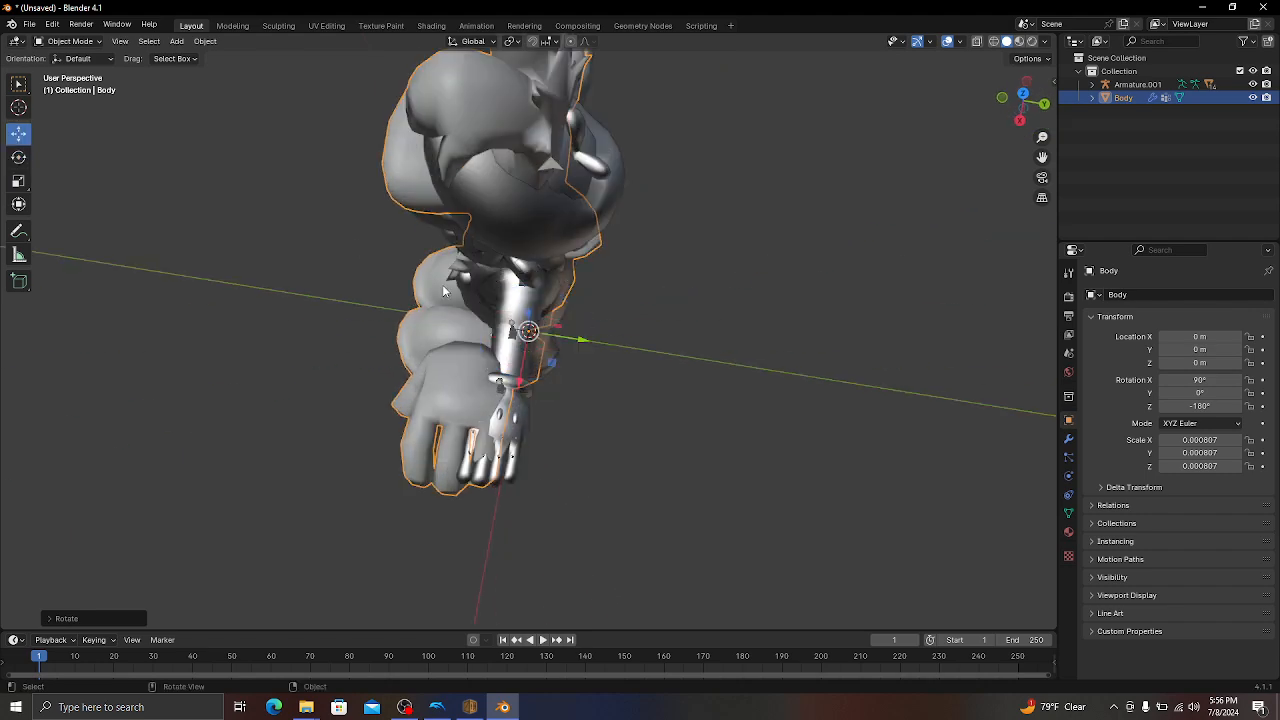
{"action": "left_click_drag", "start_coordinate": [577, 344], "coordinate": [640, 339]}
Apply all transforms to Rayman's Body.
{"action": "middle_click_drag", "start_coordinate": [638, 333], "coordinate": [765, 264]}
{"action": "scroll", "coordinate": [765, 264], "scroll_direction": "down", "scroll_amount": 2}
{"action": "left_click", "coordinate": [205, 41]}
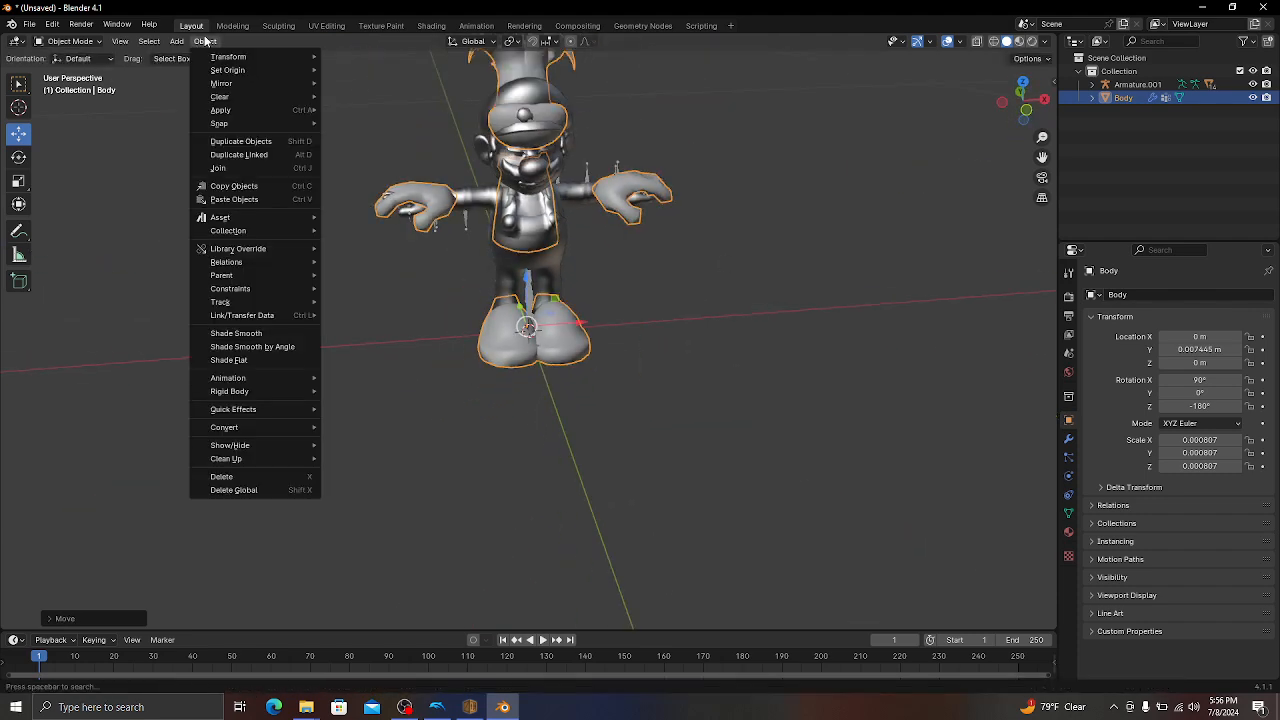
{"action": "mouse_move", "coordinate": [277, 110]}
{"action": "left_click", "coordinate": [418, 150]}
Inspect from several angles how Rayman's Body lines up with the Mario model's head, hands and feet.
{"action": "scroll", "coordinate": [607, 238], "scroll_direction": "up", "scroll_amount": 2}
{"action": "scroll", "coordinate": [571, 229], "scroll_direction": "up", "scroll_amount": 3}
{"action": "mouse_move", "coordinate": [607, 238]}
{"action": "middle_mouse_down"}
{"action": "mouse_move", "coordinate": [571, 229]}
{"action": "mouse_move", "coordinate": [600, 227]}
{"action": "middle_mouse_up"}
{"action": "scroll", "coordinate": [571, 229], "scroll_direction": "down", "scroll_amount": 4}
{"action": "middle_click_drag", "start_coordinate": [434, 325], "coordinate": [570, 267]}
{"action": "scroll", "coordinate": [590, 348], "scroll_direction": "up", "scroll_amount": 4}
{"action": "scroll", "coordinate": [570, 267], "scroll_direction": "down", "scroll_amount": 4}
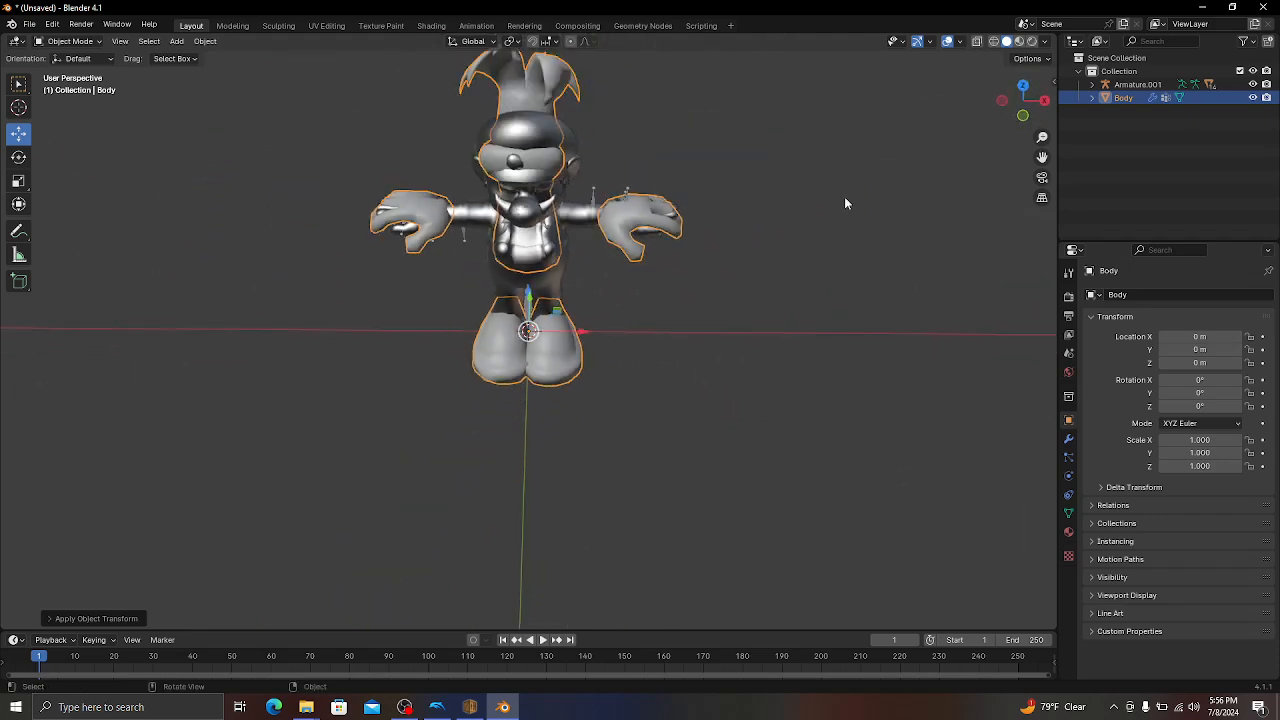
Switch Rayman's Body to Edit Mode and set the viewport shading to wireframe.
{"action": "left_click", "coordinate": [1092, 86]}
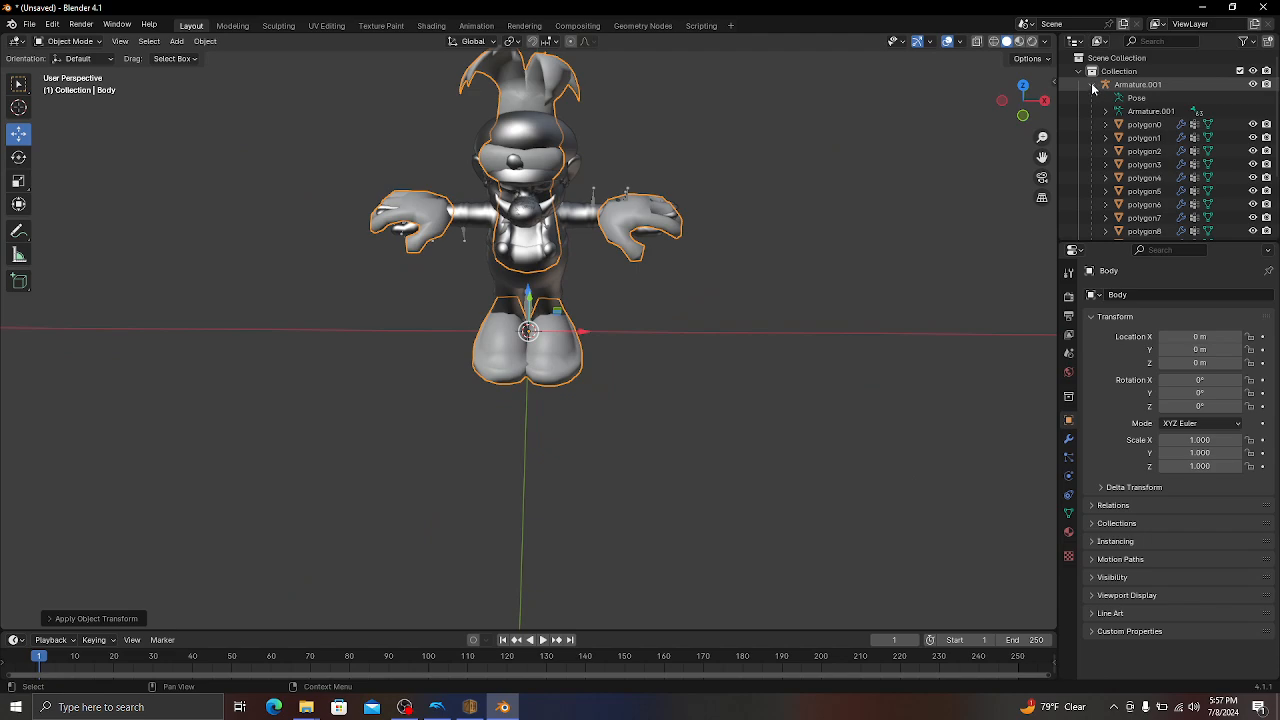
{"action": "left_click", "coordinate": [1093, 86]}
{"action": "left_click", "coordinate": [80, 41]}
{"action": "left_click", "coordinate": [70, 76]}
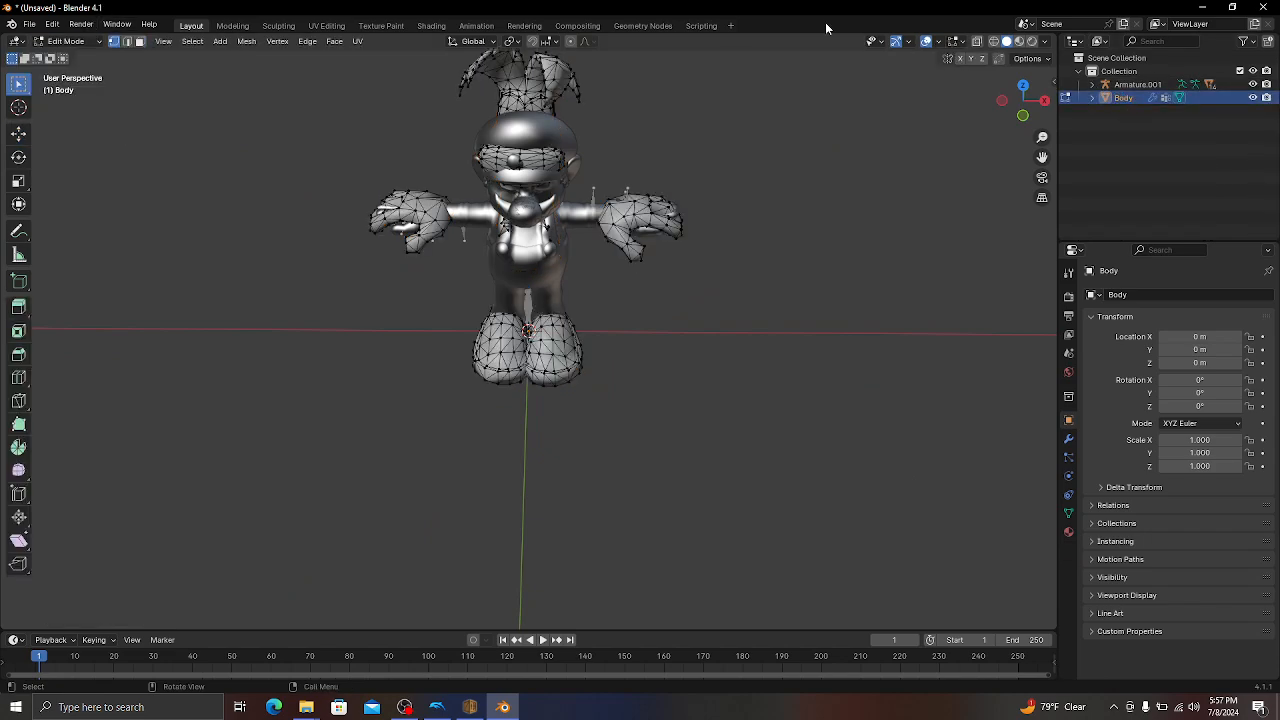
{"action": "left_click", "coordinate": [993, 41]}
{"action": "scroll", "coordinate": [908, 405], "scroll_direction": "up", "scroll_amount": 4}
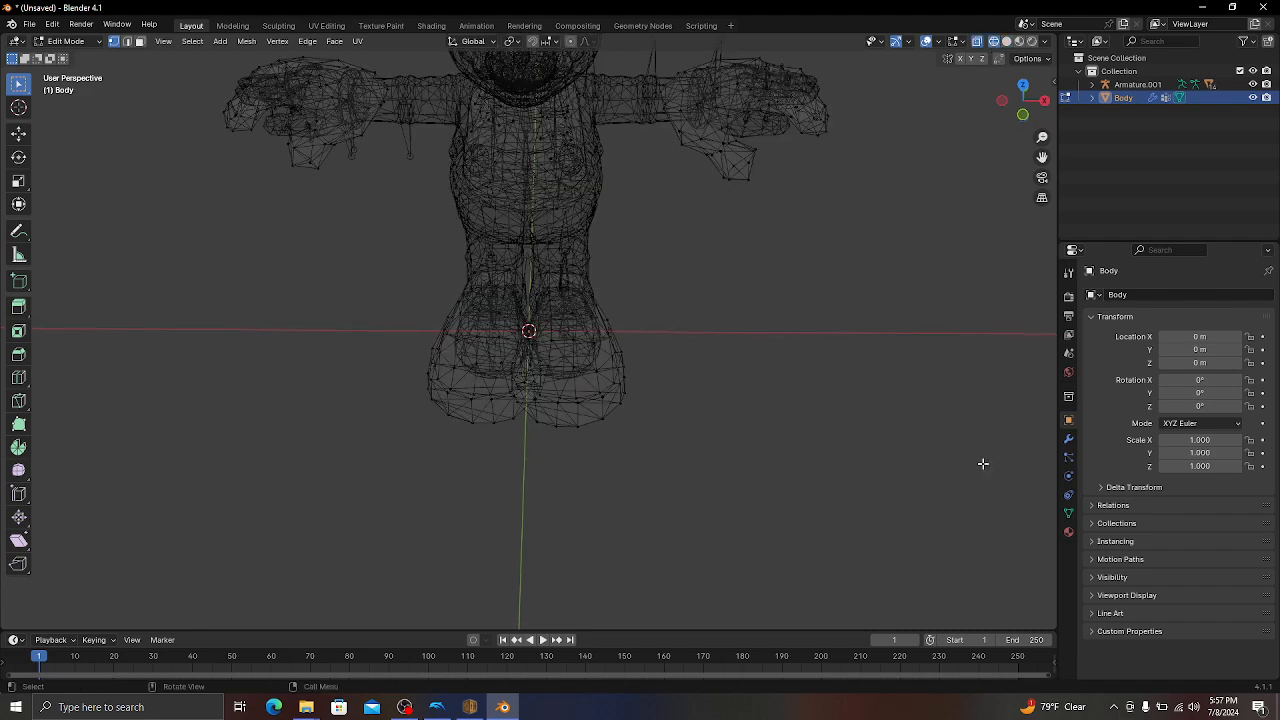
Select all vertices of Rayman's right foot through its vertex groups, including Bone_16__0__0.
{"action": "left_click", "coordinate": [1068, 513]}
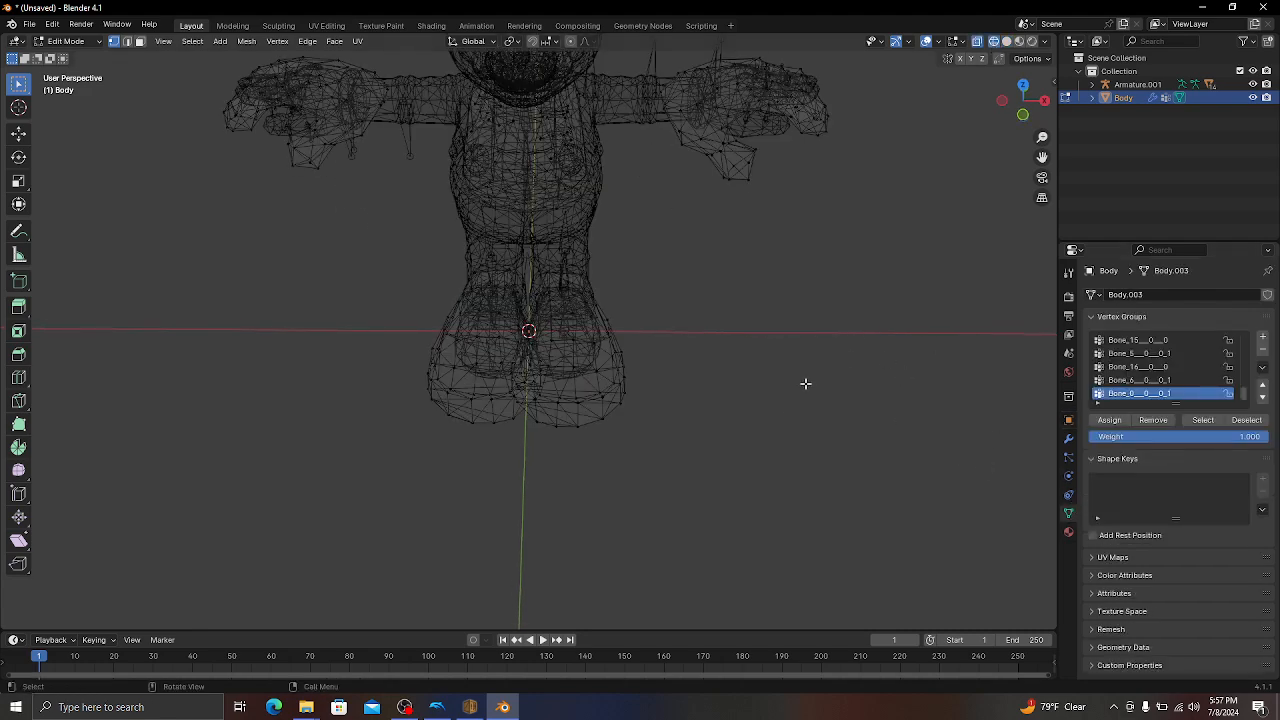
{"action": "scroll", "coordinate": [790, 388], "scroll_direction": "up", "scroll_amount": 3}
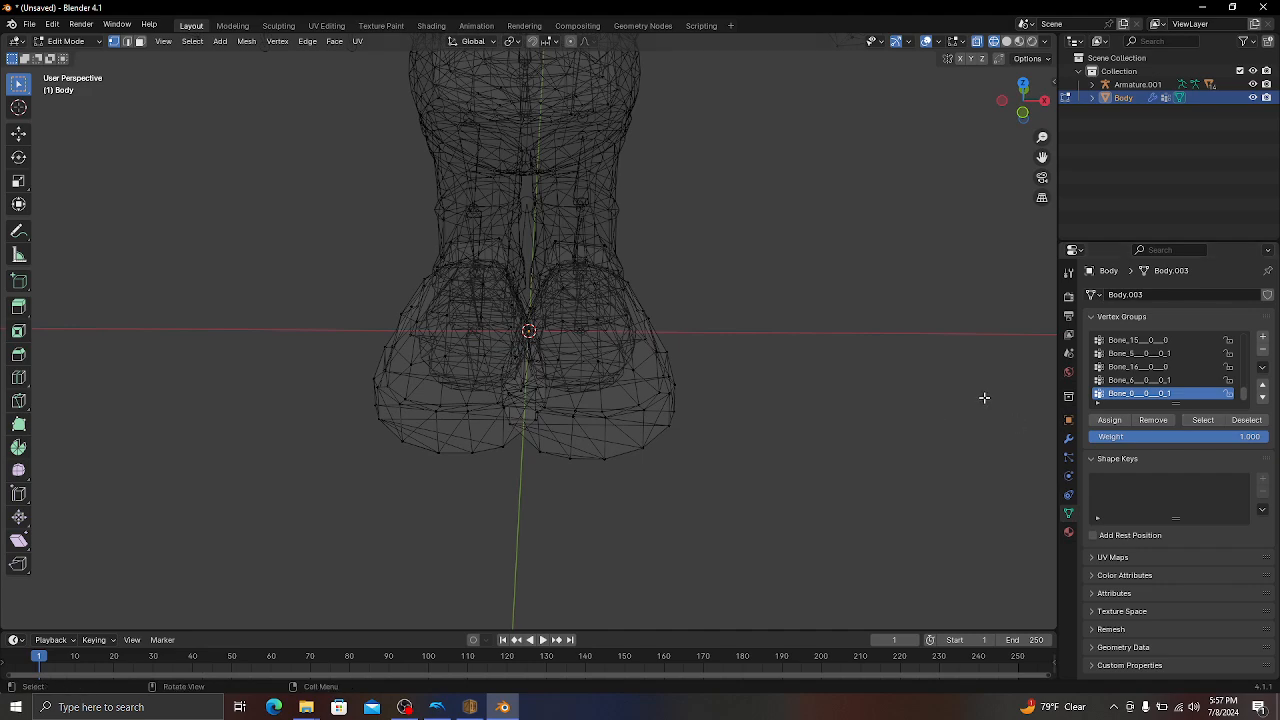
{"action": "left_click", "coordinate": [1204, 420]}
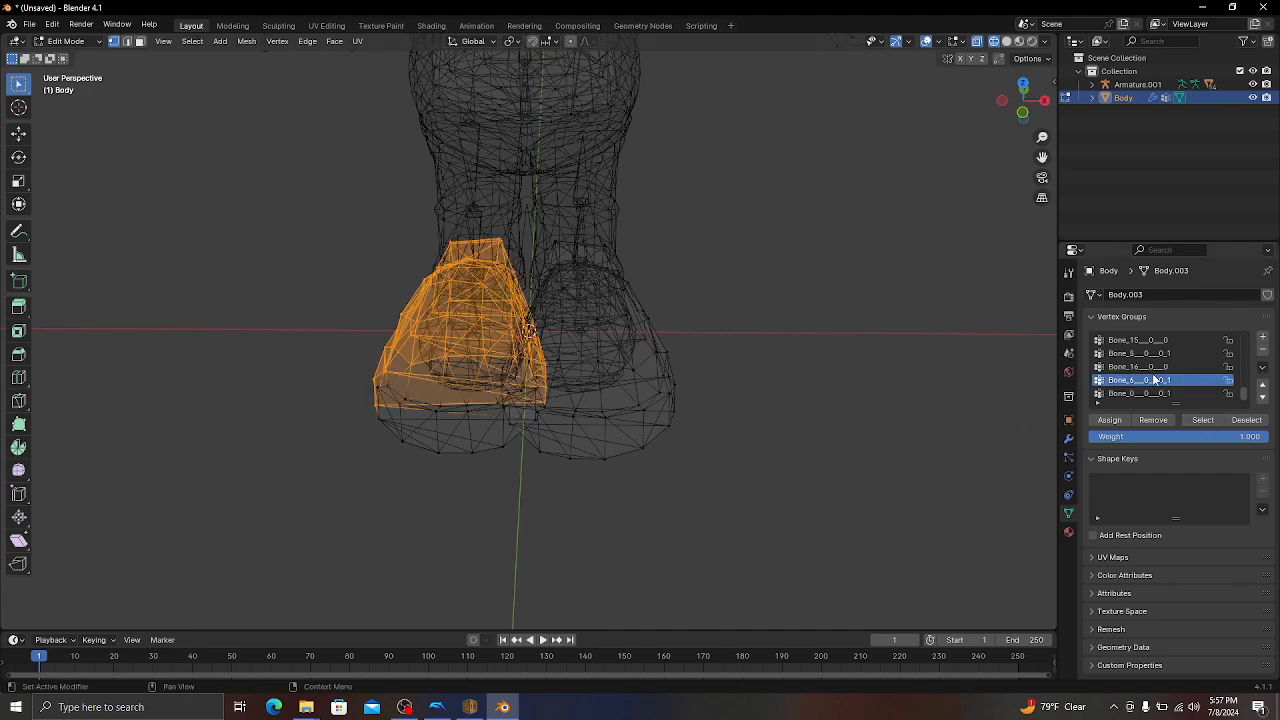
{"action": "left_click", "coordinate": [1140, 366]}
{"action": "left_click", "coordinate": [1205, 420]}
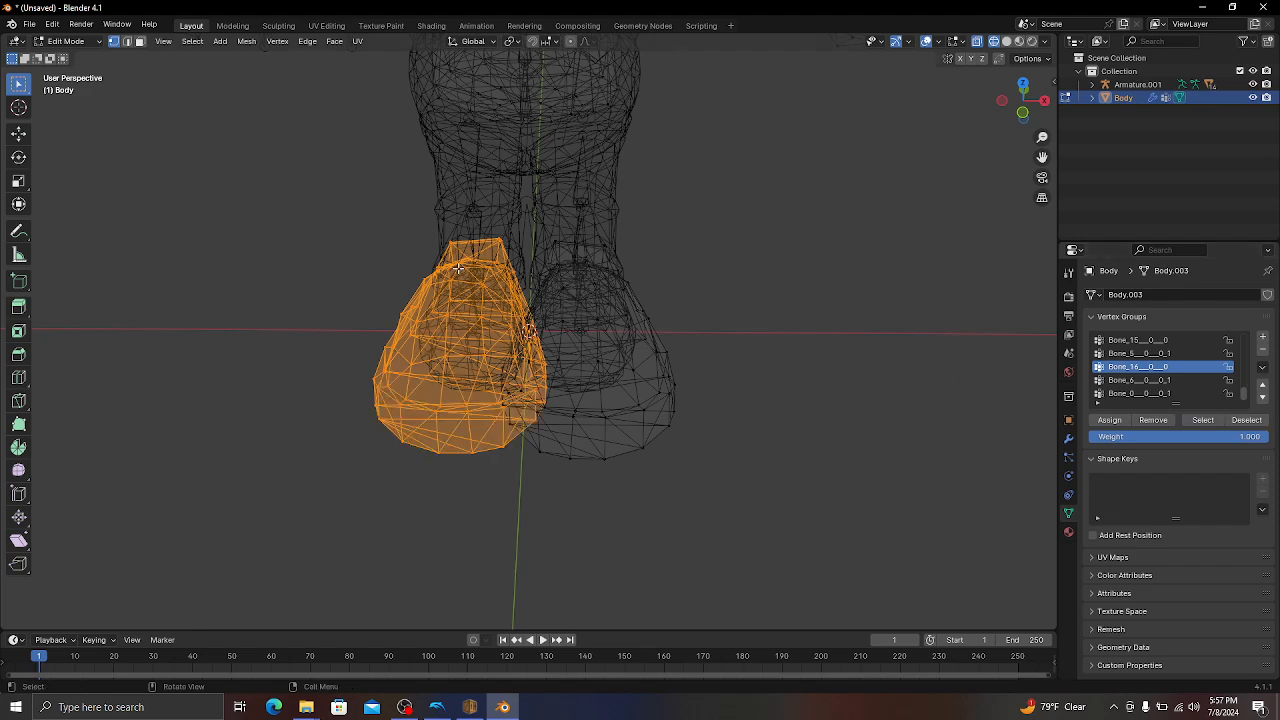
{"action": "scroll", "coordinate": [723, 277], "scroll_direction": "down", "scroll_amount": 5}
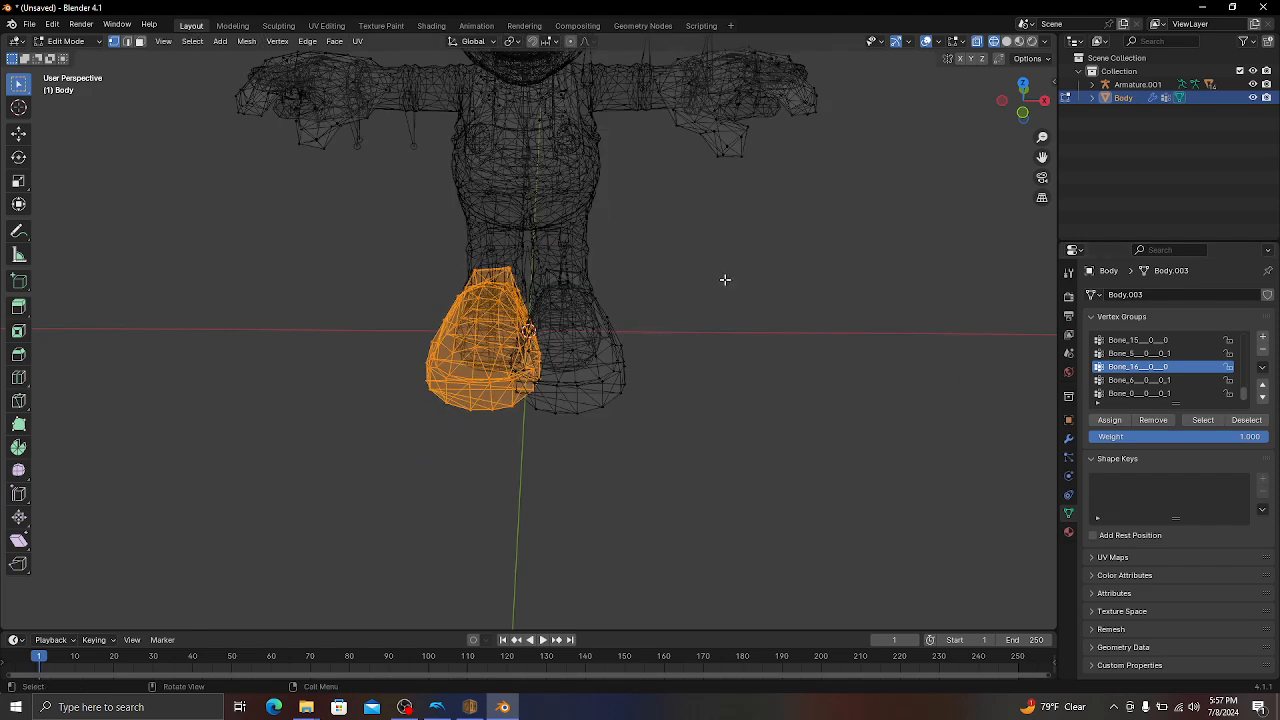
Return to Object Mode and delete Mario's meshes polygon0 through polygon13 from under Armature.001.
{"action": "left_click", "coordinate": [83, 45]}
{"action": "left_click", "coordinate": [84, 58]}
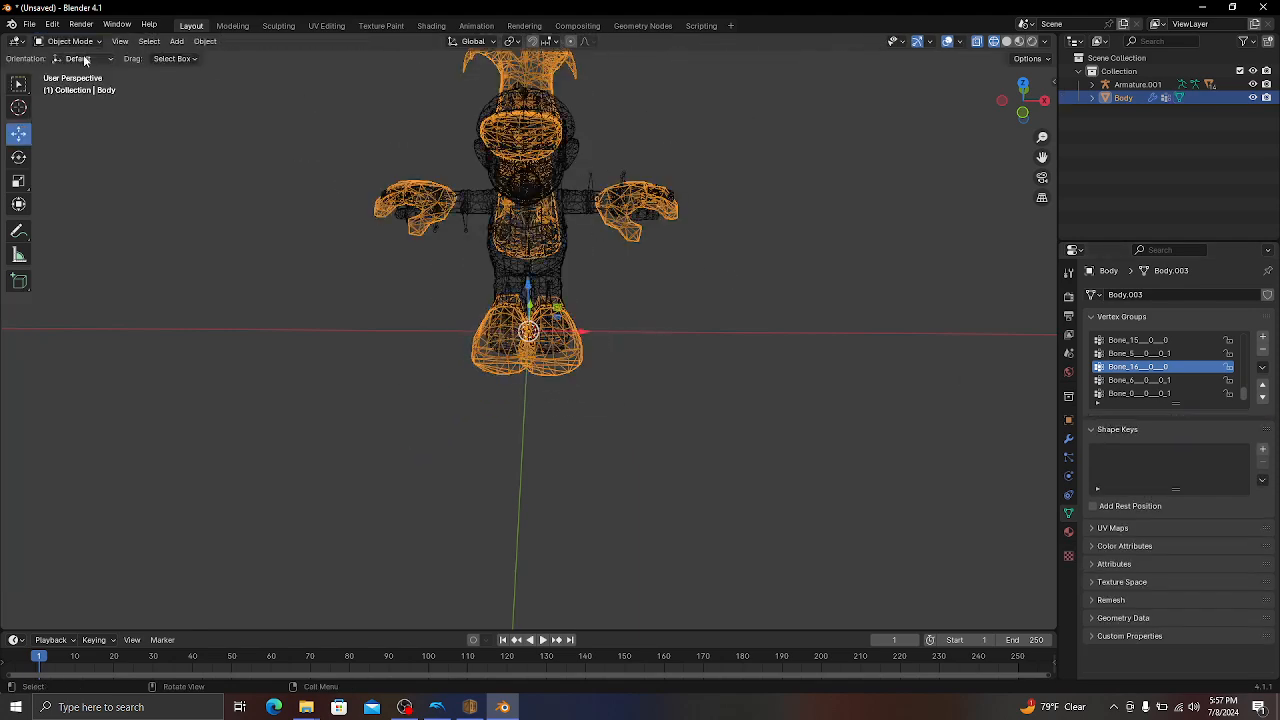
{"action": "left_click", "coordinate": [1093, 84]}
{"action": "left_click", "coordinate": [1150, 159]}
{"action": "scroll", "coordinate": [1150, 180], "scroll_direction": "down", "scroll_amount": 3}
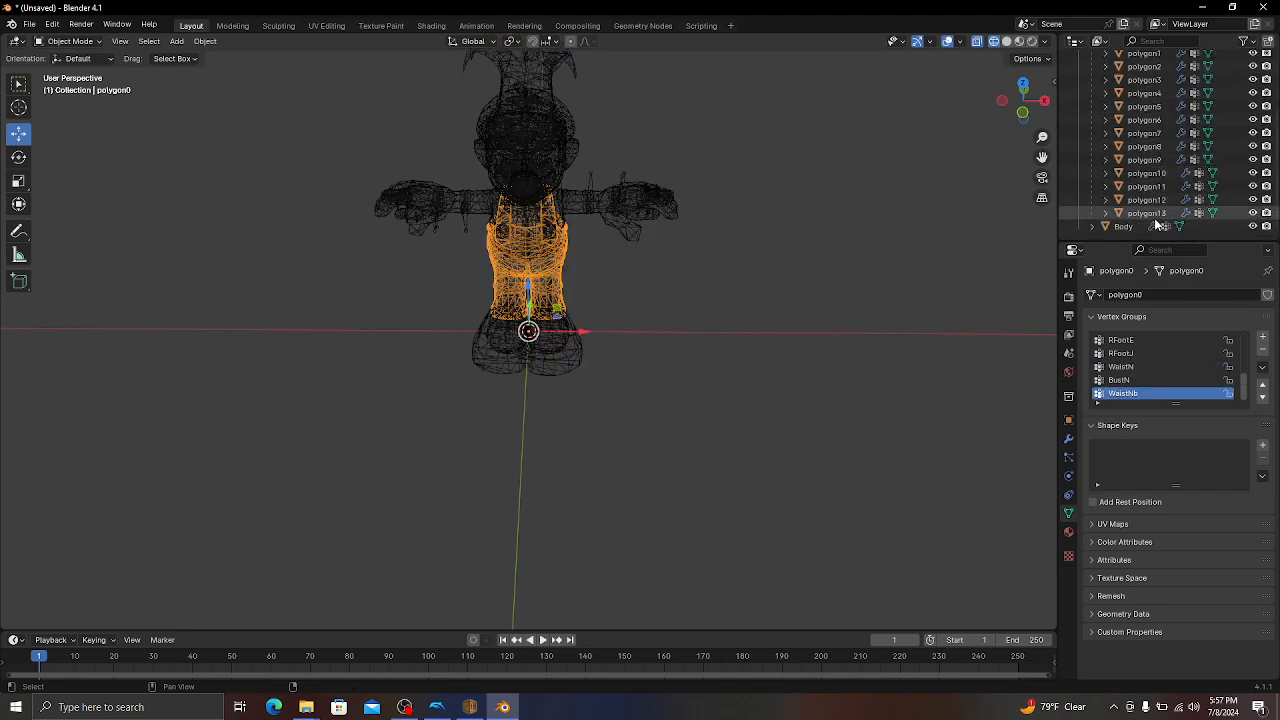
{"action": "left_click", "coordinate": [1148, 214], "text": "shift"}
{"action": "key", "text": "Delete"}
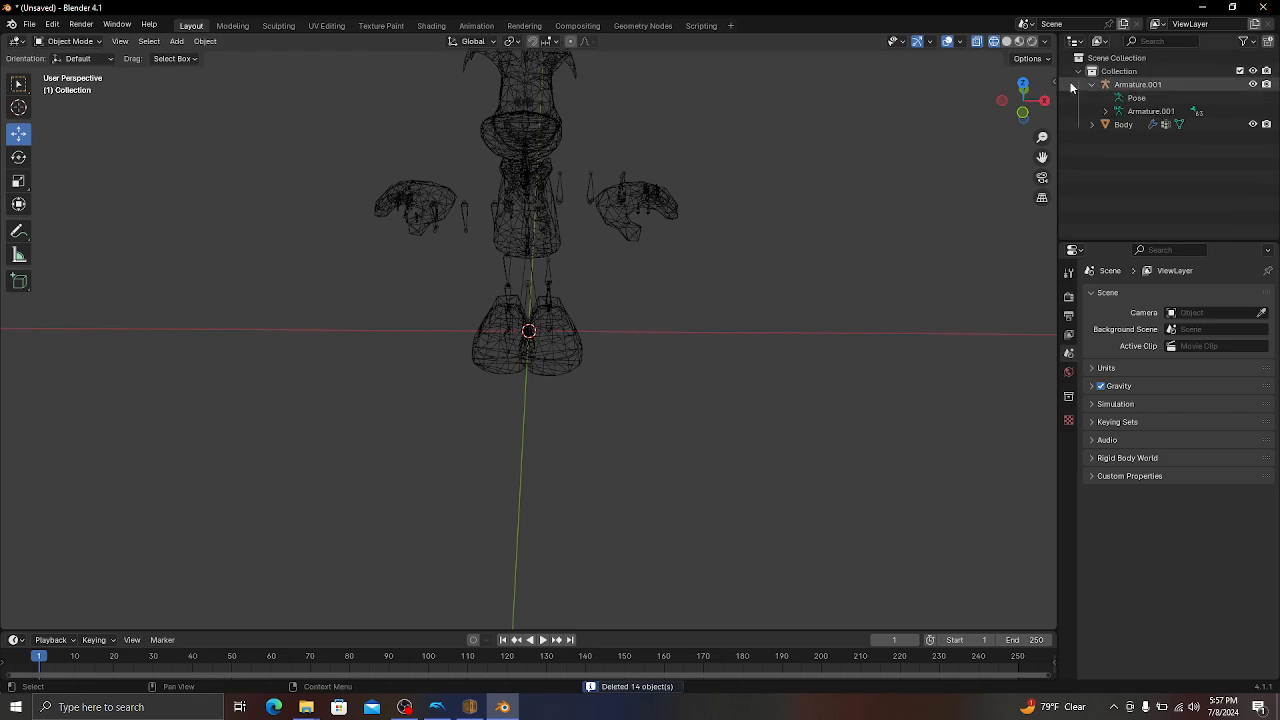
Remove the existing modifier from Rayman's Body.
{"action": "left_click", "coordinate": [1091, 84]}
{"action": "left_click", "coordinate": [1119, 85]}
{"action": "left_click", "coordinate": [1118, 97], "text": "shift"}
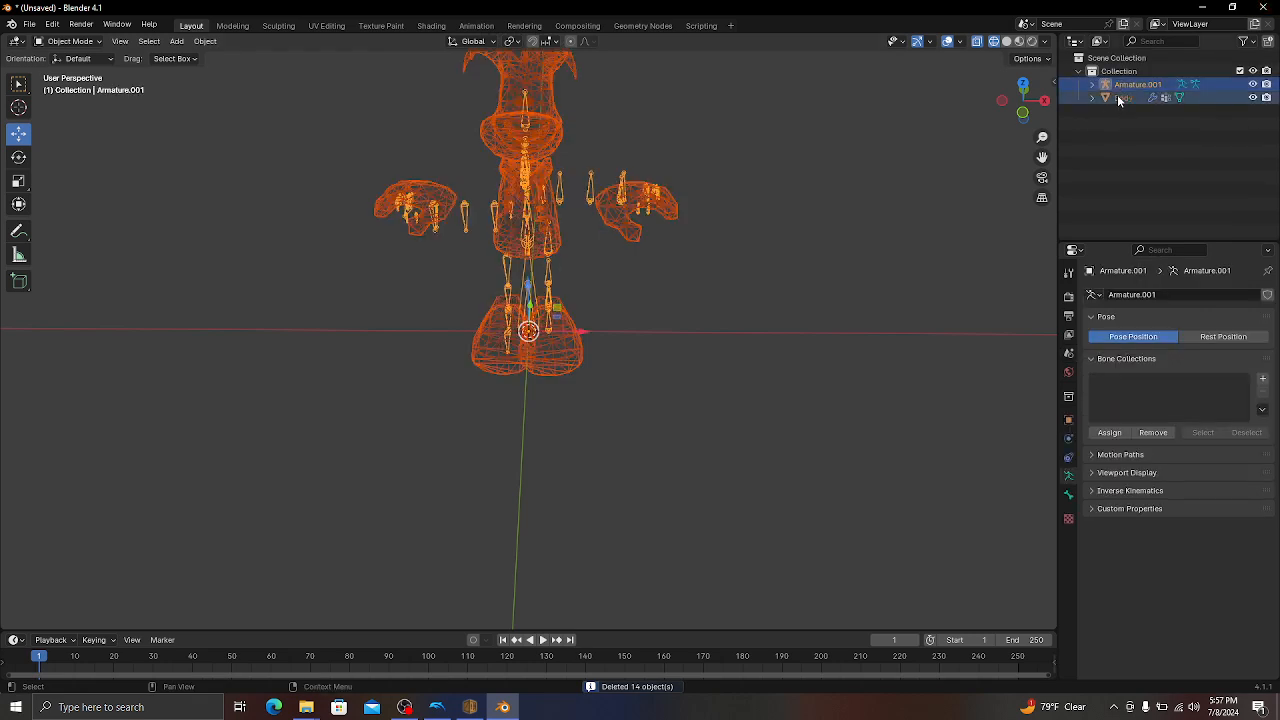
{"action": "left_click", "coordinate": [1122, 97]}
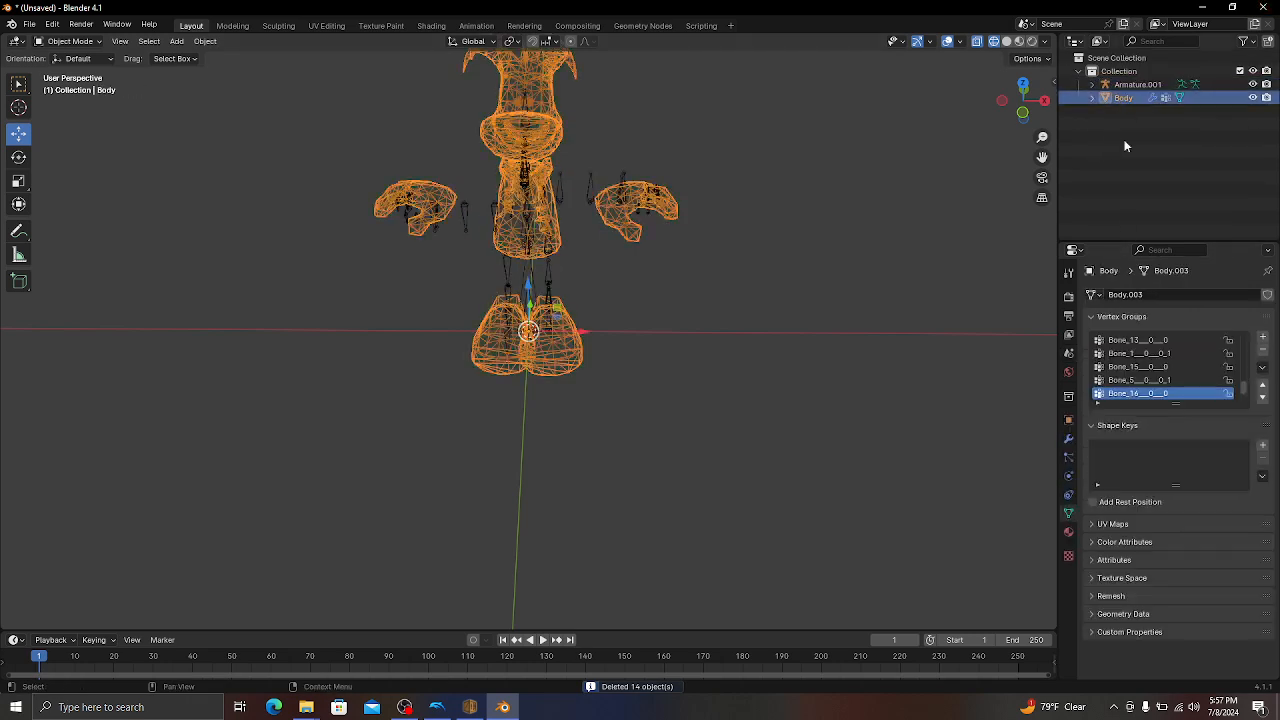
{"action": "left_click", "coordinate": [1068, 440]}
{"action": "left_click", "coordinate": [1247, 317]}
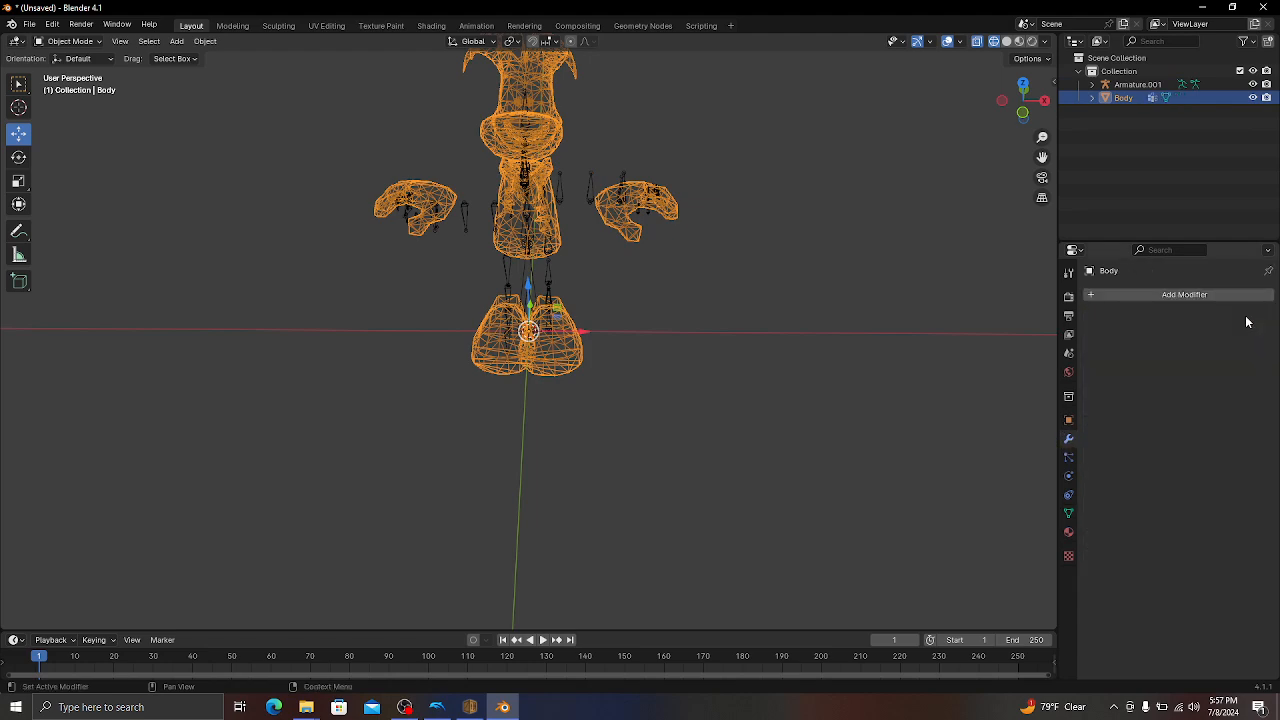
Delete all vertex groups of Rayman's Body.
{"action": "left_click", "coordinate": [1068, 513]}
{"action": "left_click", "coordinate": [1260, 369]}
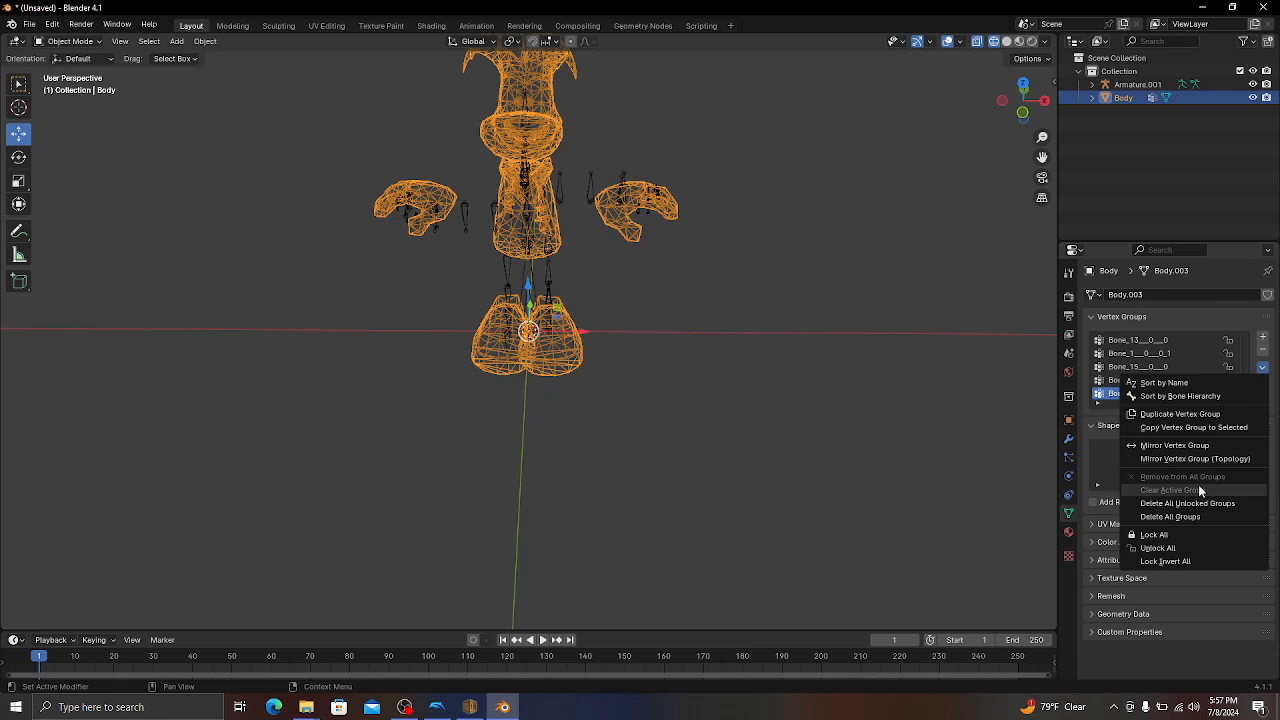
{"action": "left_click", "coordinate": [1150, 517]}
Parent Rayman's Body to Armature.001 using Armature Deform With Empty Groups.
{"action": "left_click", "coordinate": [1137, 85]}
{"action": "left_click", "coordinate": [1126, 98], "text": "ctrl"}
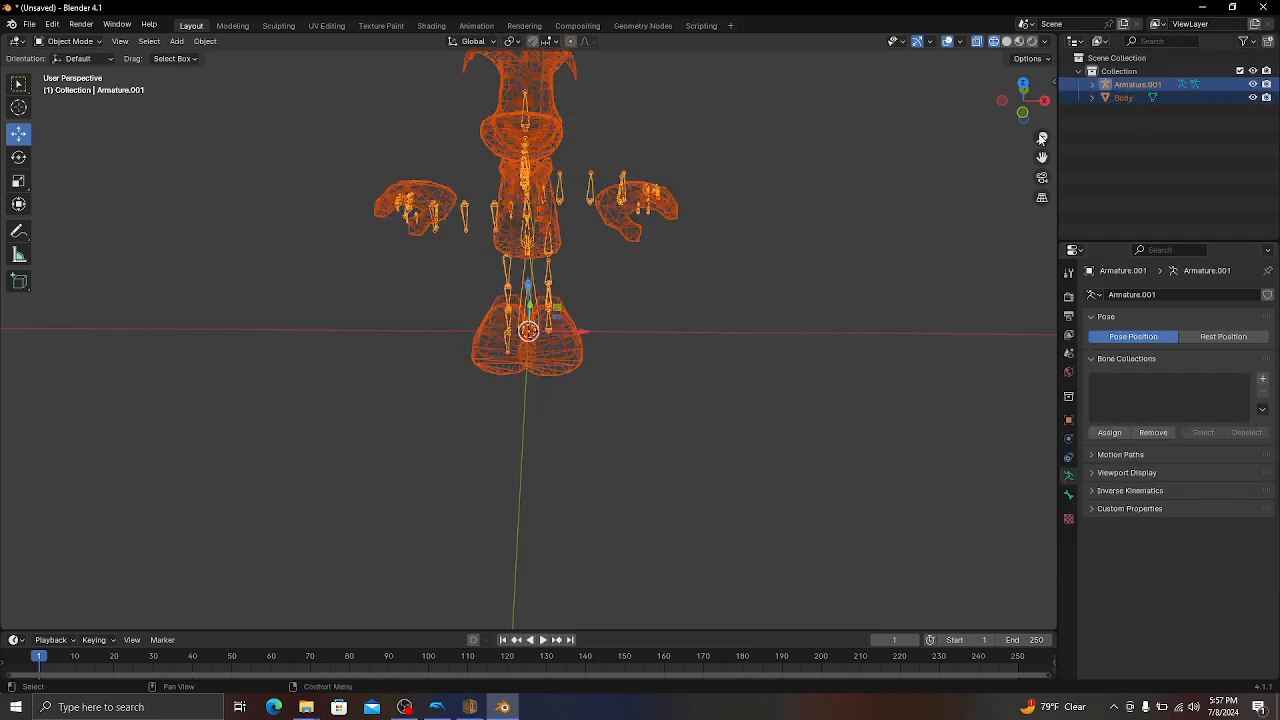
{"action": "right_click", "coordinate": [865, 187]}
{"action": "mouse_move", "coordinate": [899, 324]}
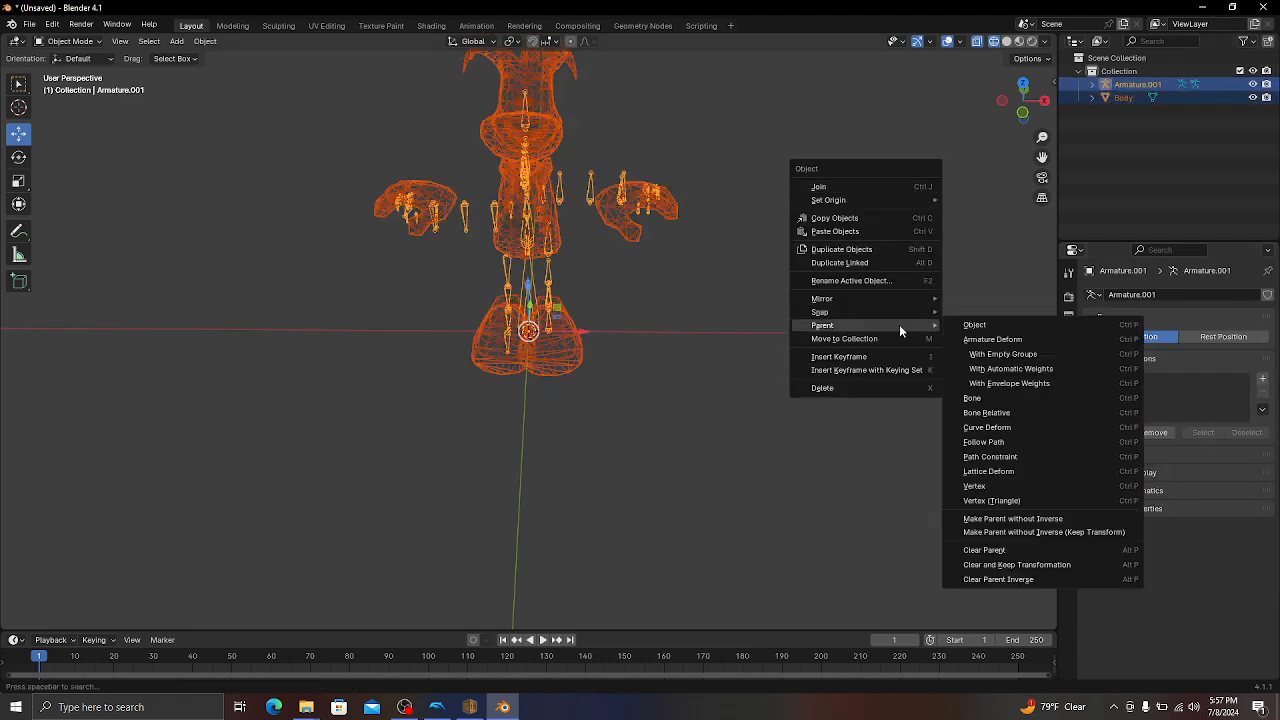
{"action": "left_click", "coordinate": [1003, 354]}
Put the parented Body in Edit Mode and enlarge its vertex group list to show more entries.
{"action": "left_click", "coordinate": [1092, 84]}
{"action": "left_click", "coordinate": [1136, 124]}
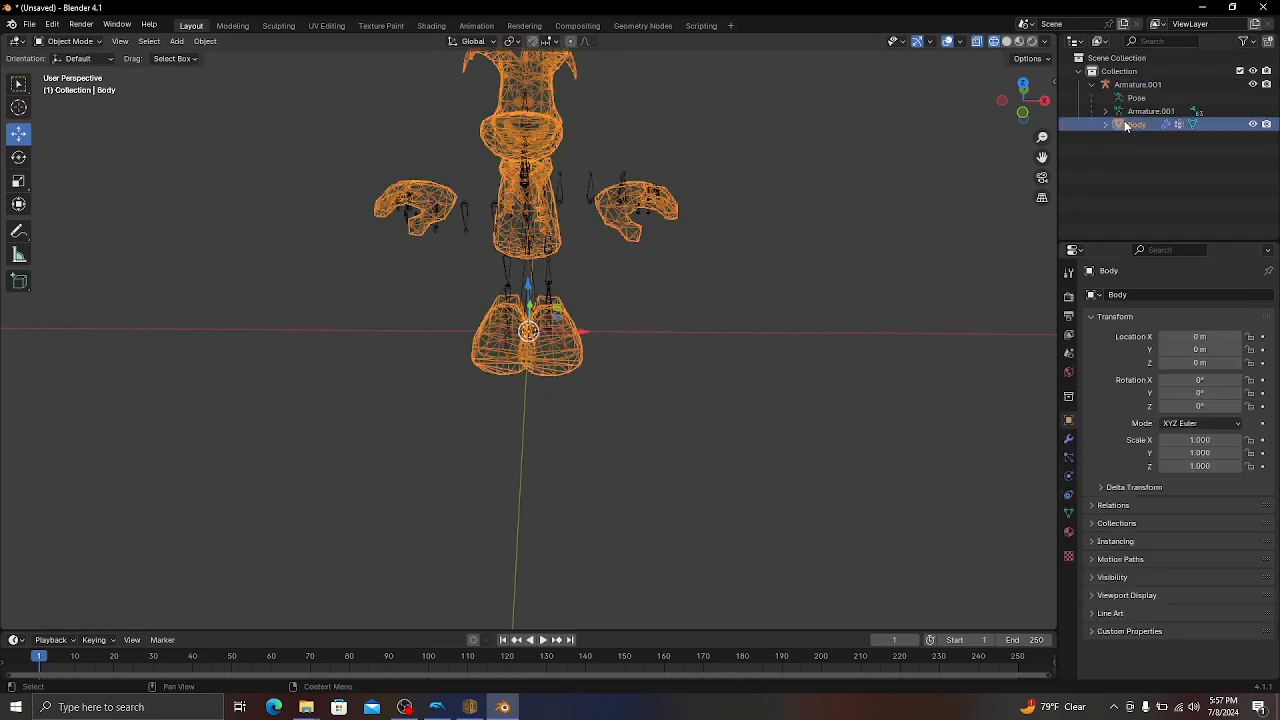
{"action": "left_click", "coordinate": [70, 41]}
{"action": "left_click", "coordinate": [69, 71]}
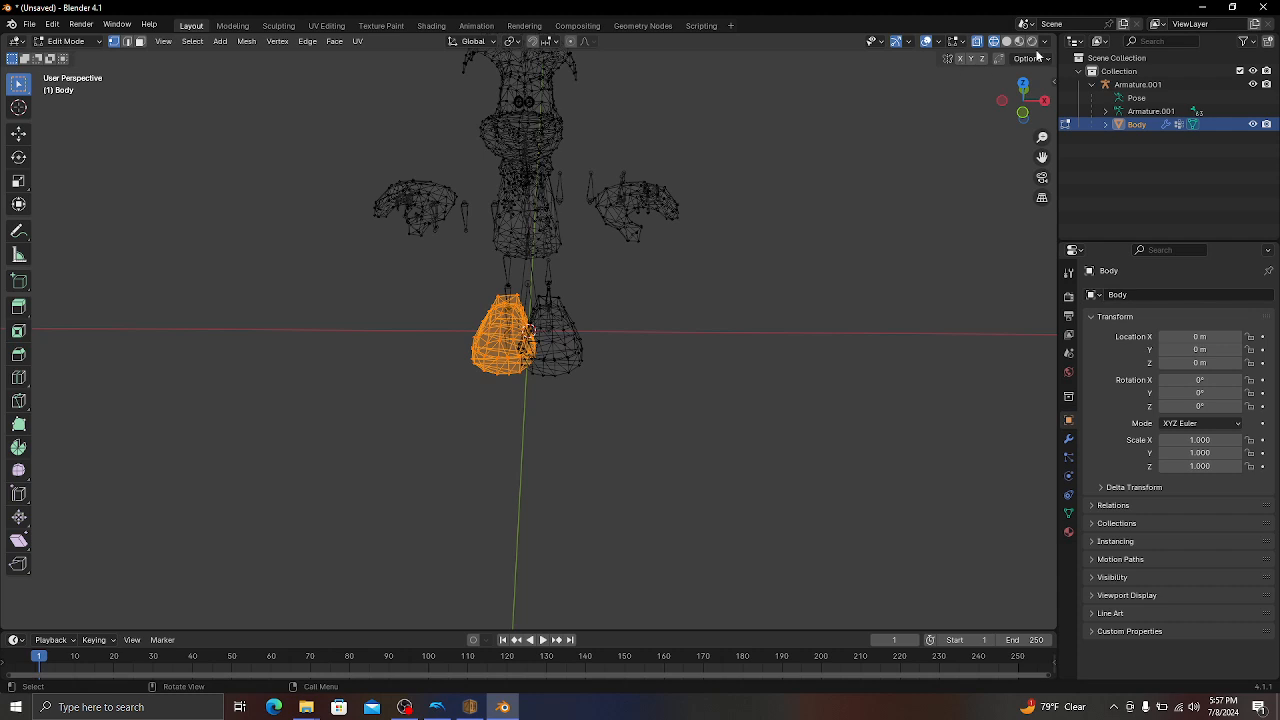
{"action": "left_click", "coordinate": [1068, 513]}
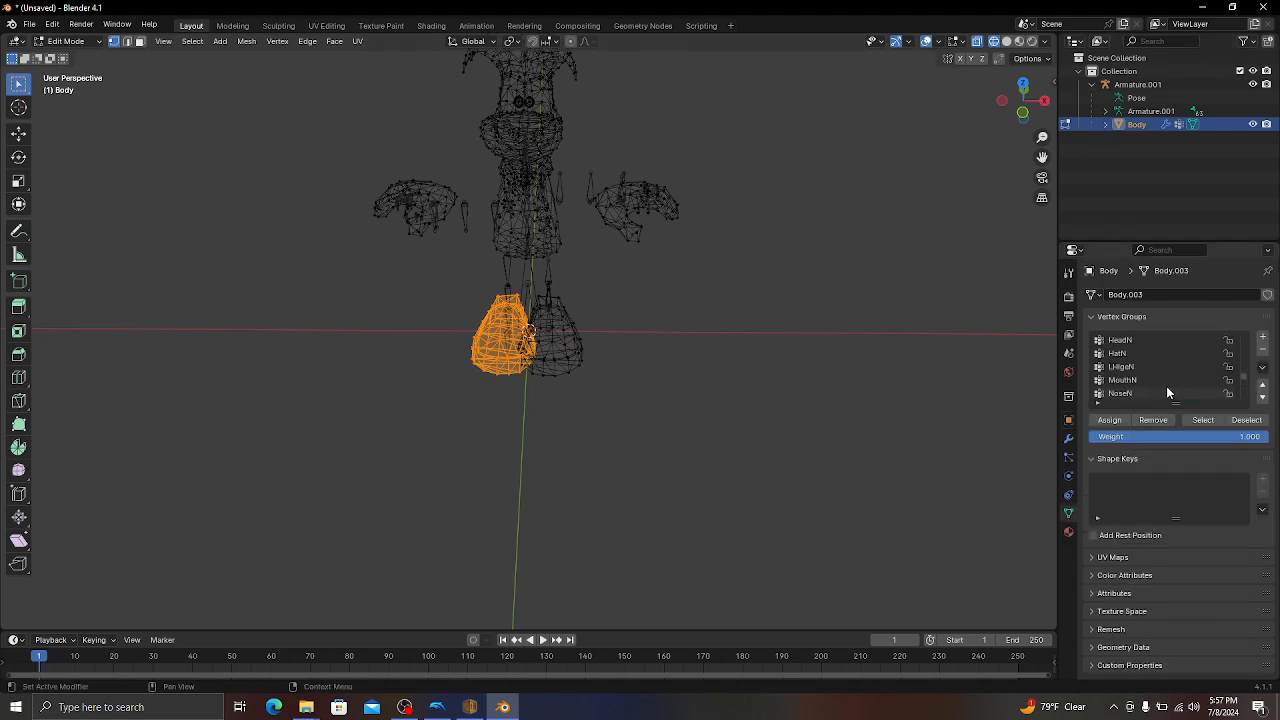
{"action": "scroll", "coordinate": [1170, 380], "scroll_direction": "up", "scroll_amount": 5}
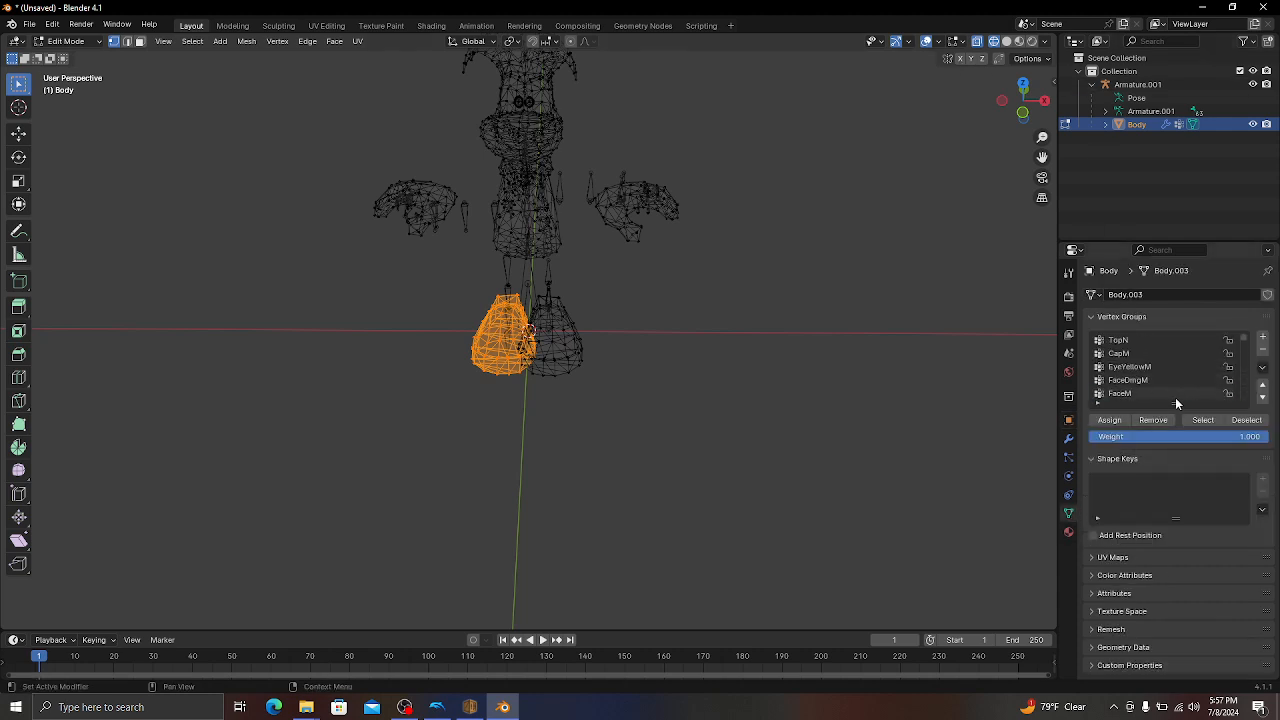
{"action": "left_click_drag", "start_coordinate": [1175, 403], "coordinate": [1178, 563]}
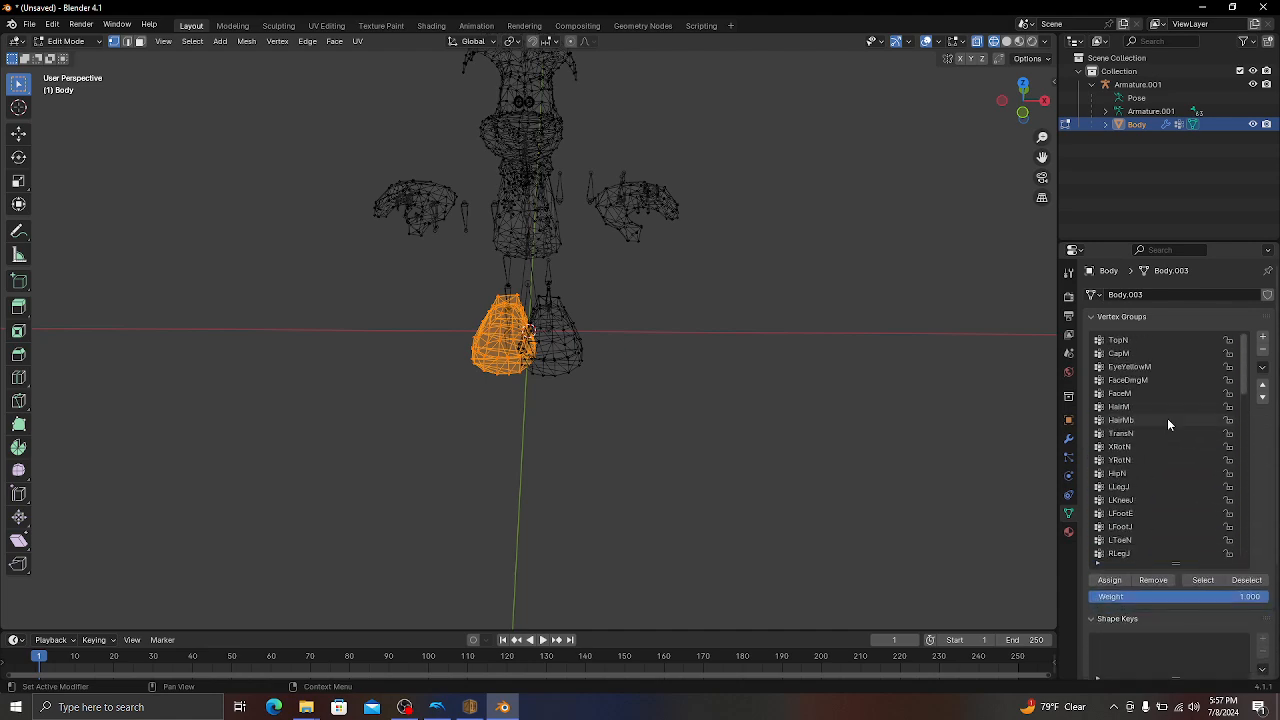
Examine how the selected foot sits on the leg bones and look through Body's new vertex groups.
{"action": "scroll", "coordinate": [884, 406], "scroll_direction": "up", "scroll_amount": 4}
{"action": "middle_click_drag", "start_coordinate": [884, 406], "coordinate": [549, 371]}
{"action": "middle_click_drag", "start_coordinate": [760, 349], "coordinate": [639, 358]}
{"action": "scroll", "coordinate": [639, 358], "scroll_direction": "up", "scroll_amount": 2}
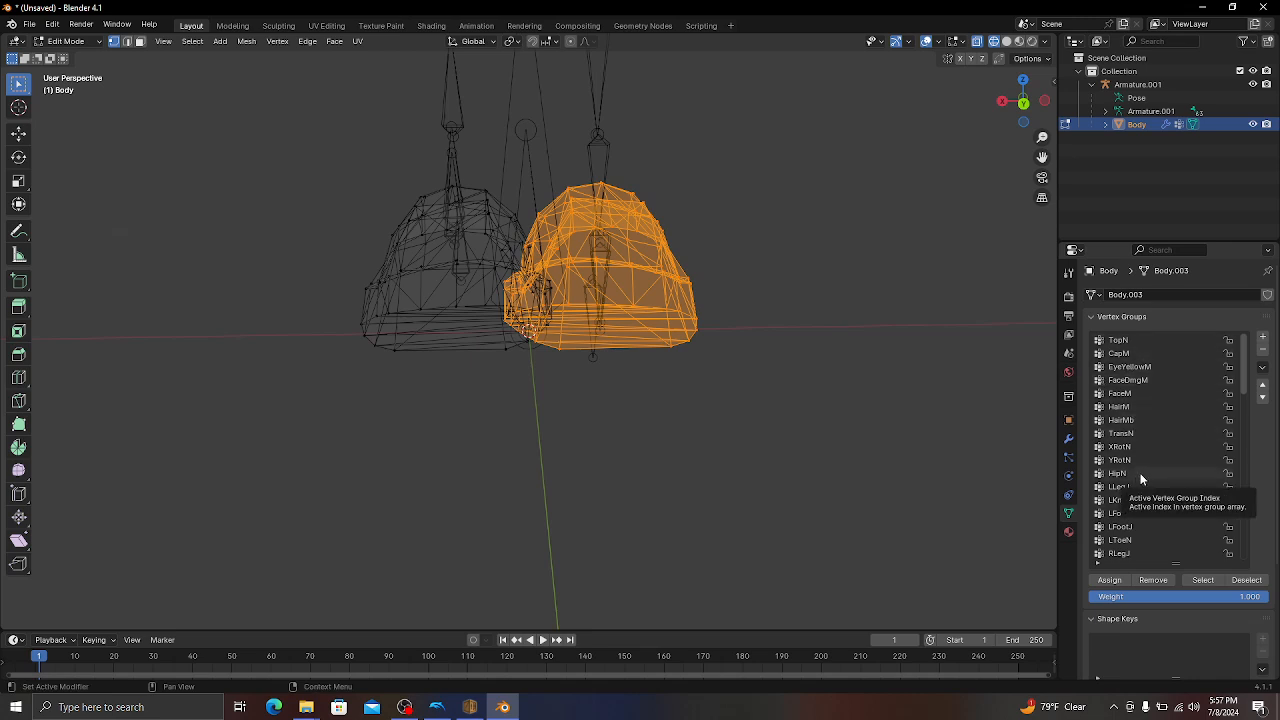
{"action": "scroll", "coordinate": [1139, 470], "scroll_direction": "down", "scroll_amount": 5}
{"action": "scroll", "coordinate": [1139, 470], "scroll_direction": "down", "scroll_amount": 8}
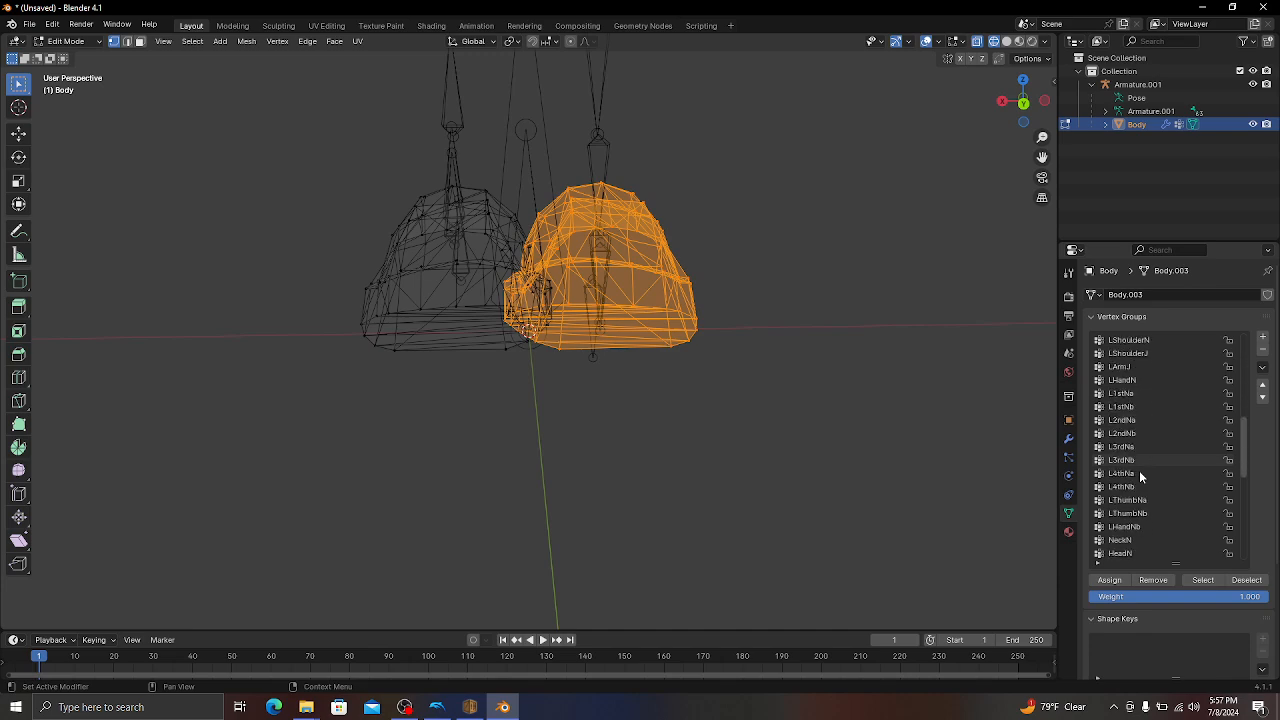
{"action": "scroll", "coordinate": [1159, 472], "scroll_direction": "up", "scroll_amount": 15}
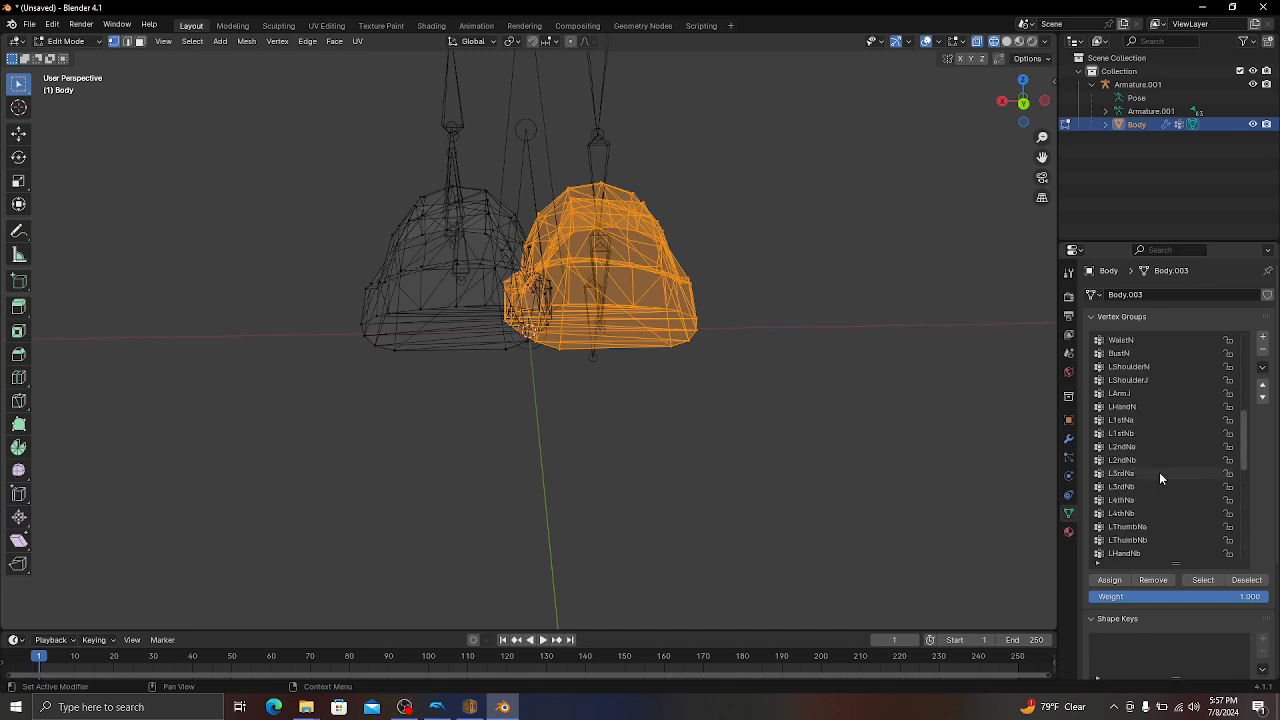
{"action": "scroll", "coordinate": [743, 443], "scroll_direction": "down", "scroll_amount": 6}
{"action": "middle_click_drag", "start_coordinate": [743, 443], "coordinate": [767, 483]}
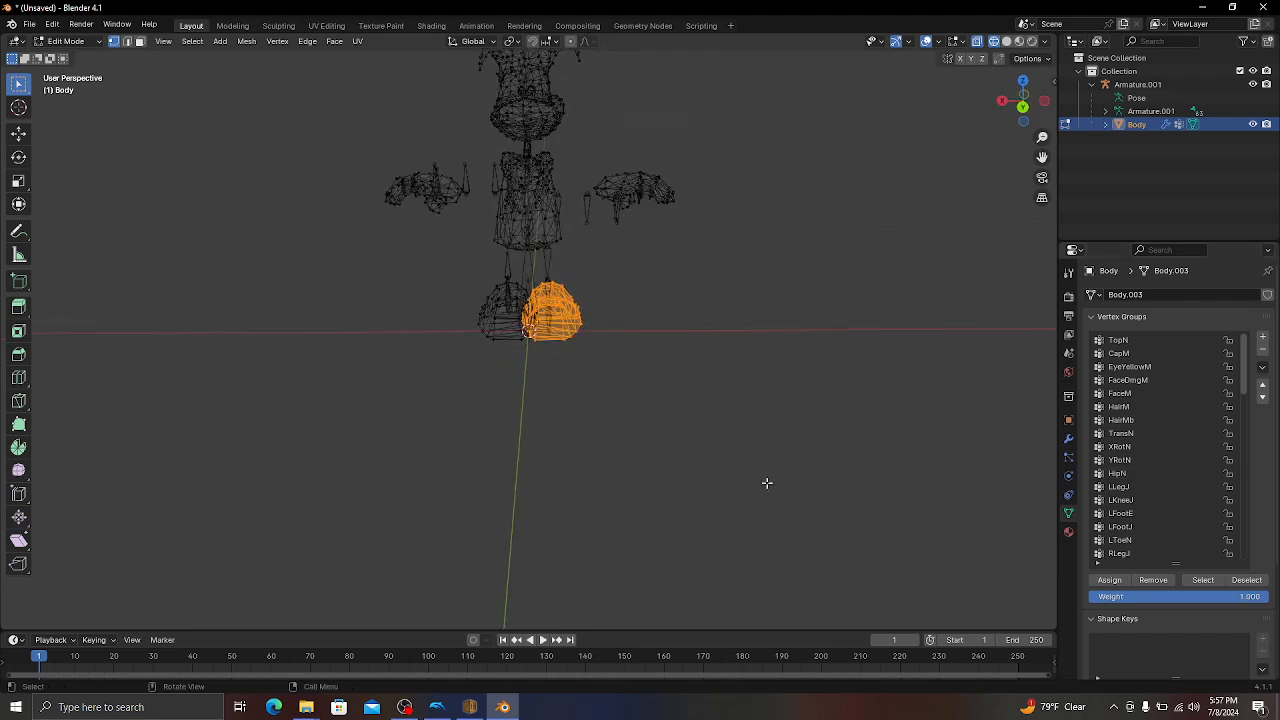
{"action": "left_click", "coordinate": [1005, 42]}
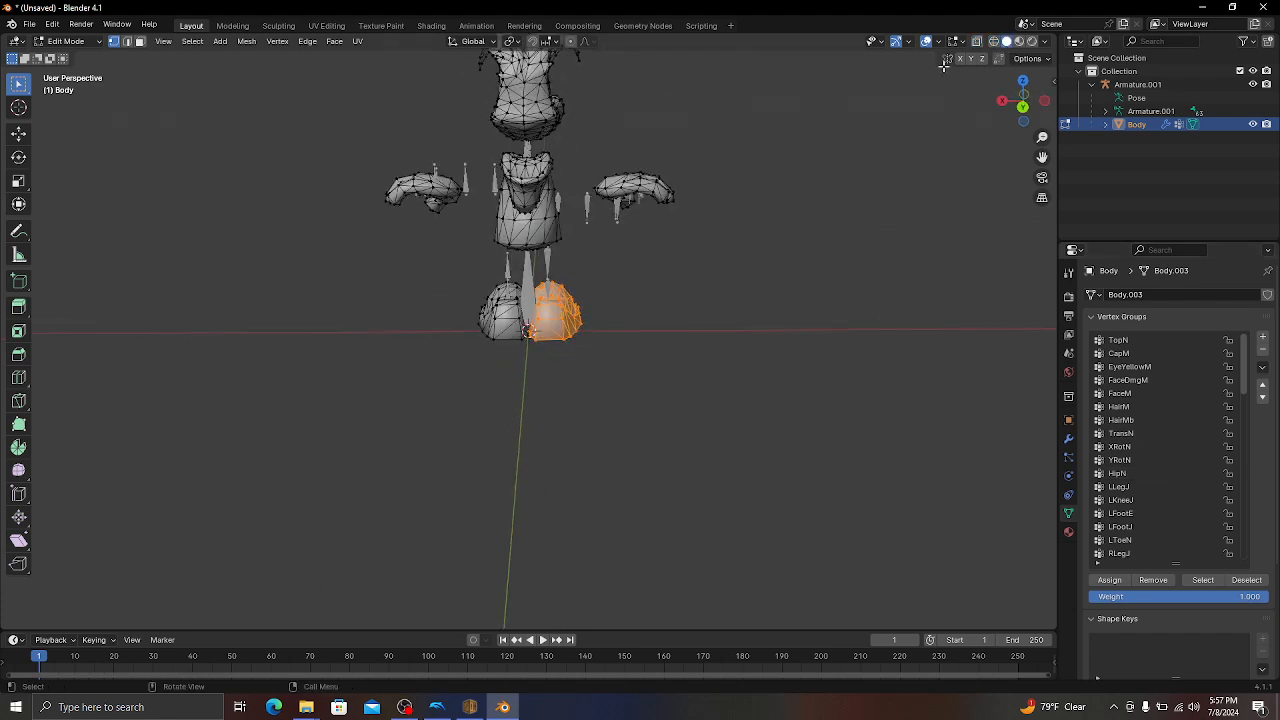
{"action": "left_click", "coordinate": [994, 42]}
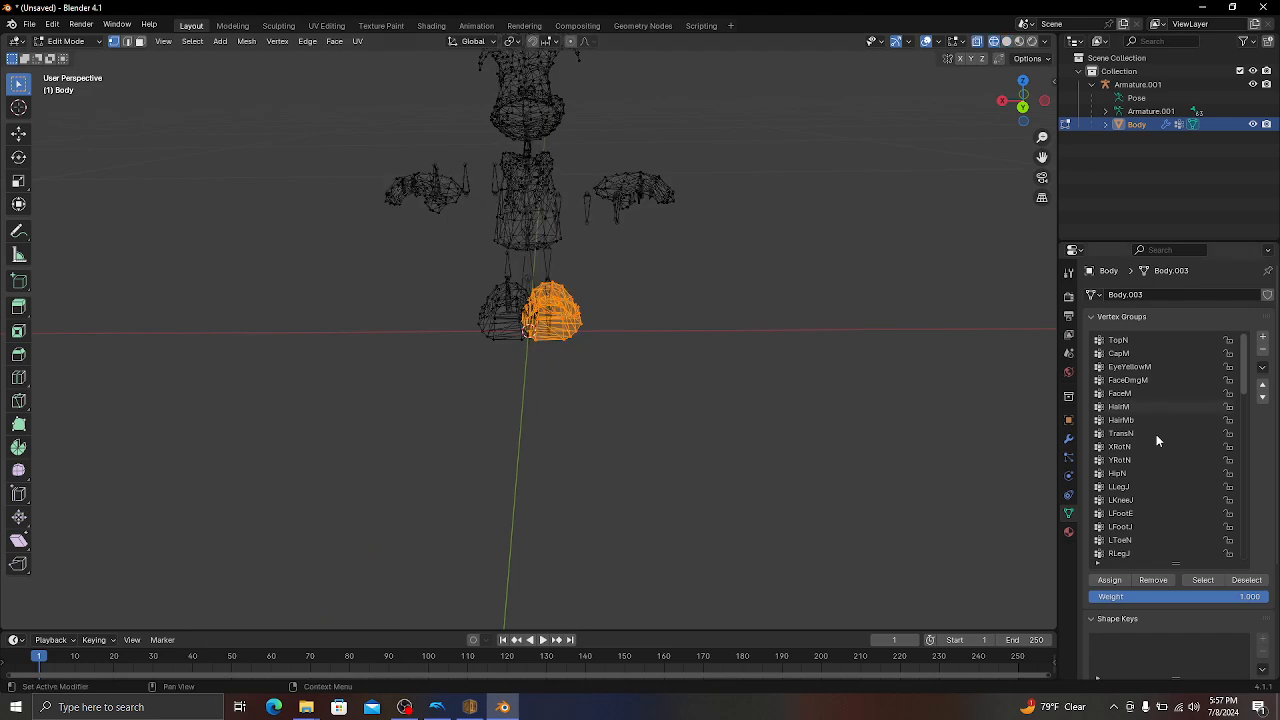
Assign the selected right foot vertices to the RFootJ vertex group with a weight of 1.000.
{"action": "scroll", "coordinate": [1170, 455], "scroll_direction": "down", "scroll_amount": 5}
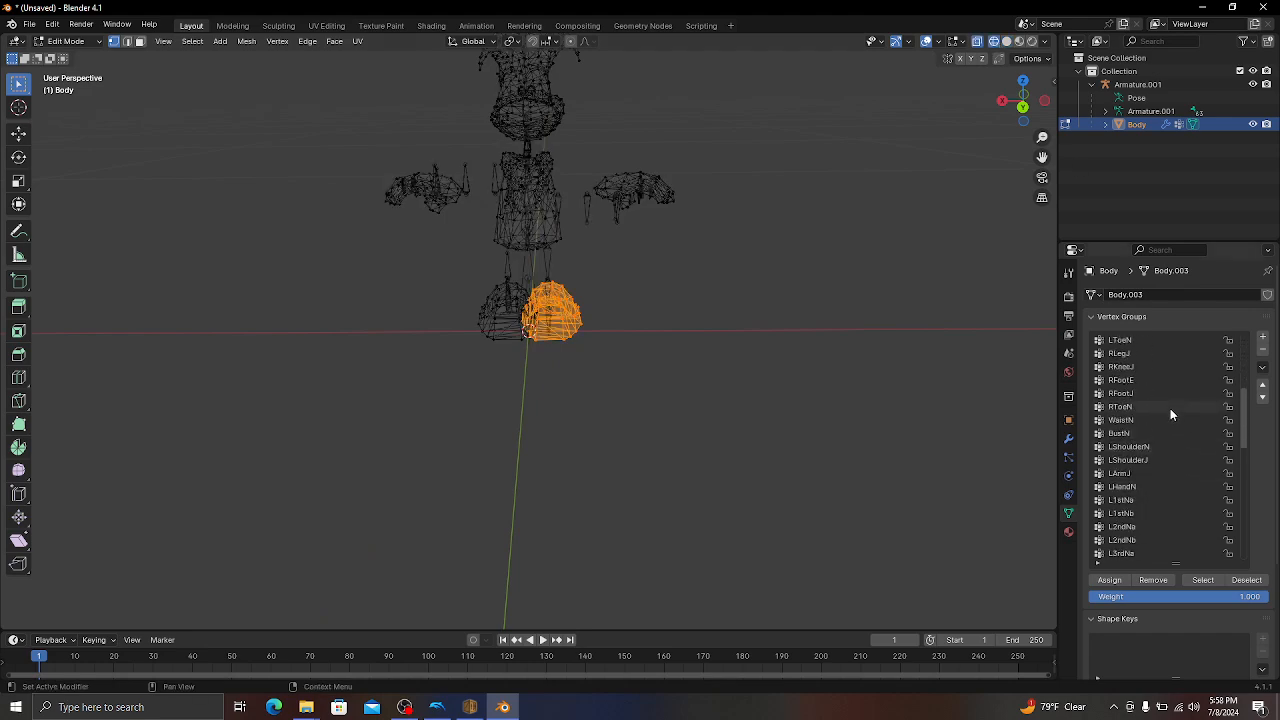
{"action": "left_click", "coordinate": [1155, 395]}
{"action": "scroll", "coordinate": [908, 369], "scroll_direction": "up", "scroll_amount": 3}
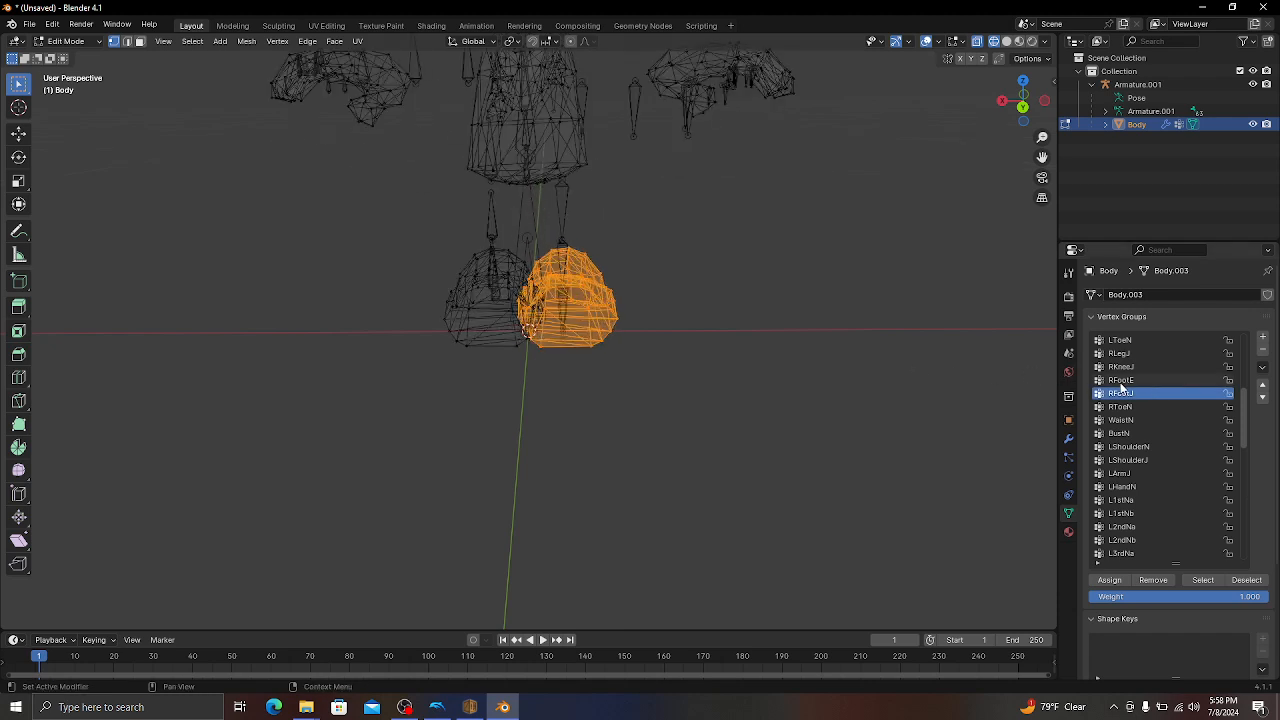
{"action": "left_click", "coordinate": [1122, 382]}
{"action": "left_click", "coordinate": [1124, 396]}
{"action": "left_click", "coordinate": [1130, 407]}
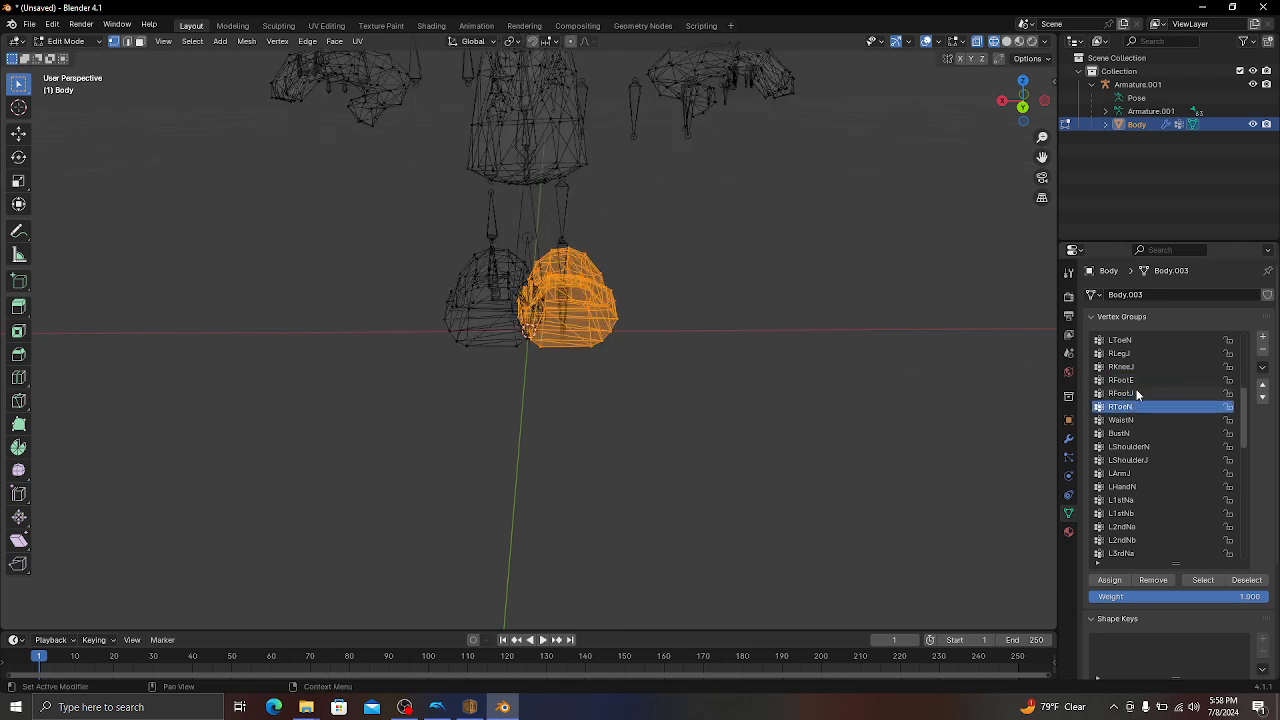
{"action": "left_click", "coordinate": [1137, 381]}
{"action": "left_click", "coordinate": [1135, 395]}
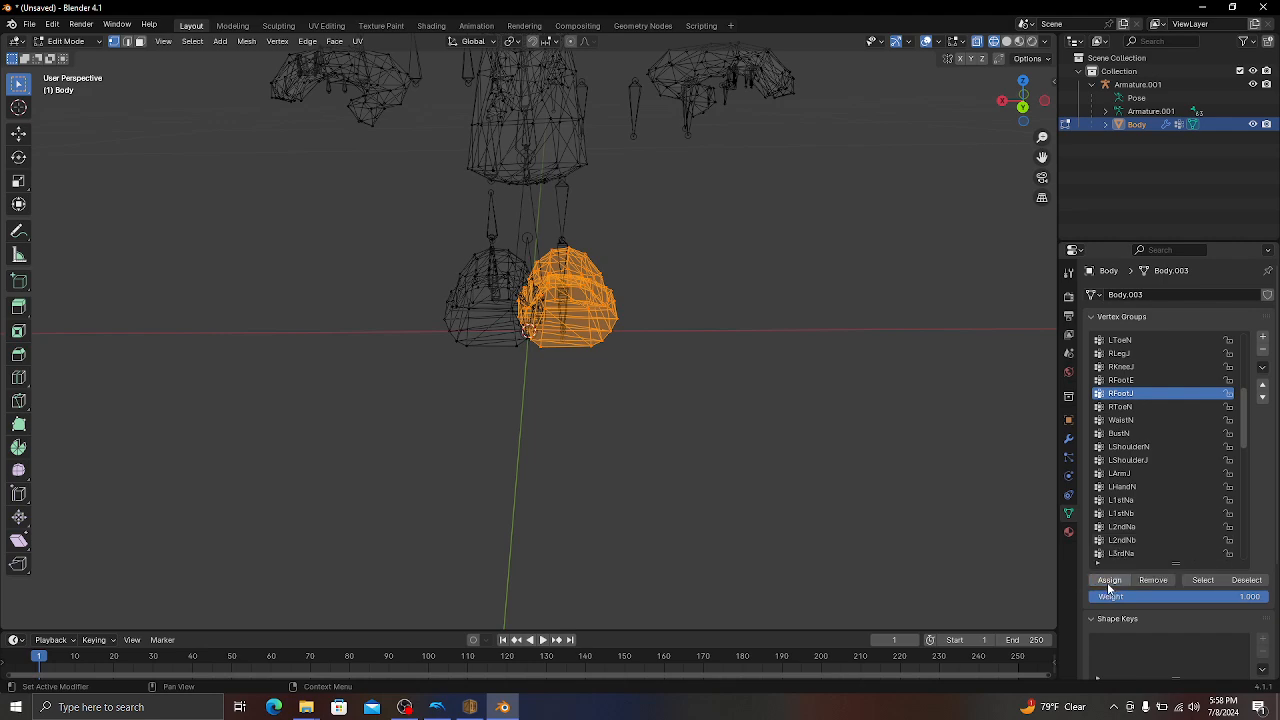
Select only the left foot's vertices by box-selecting both feet and deselecting those already in the RFootJ vertex group.
{"action": "scroll", "coordinate": [1159, 494], "scroll_direction": "up", "scroll_amount": 3}
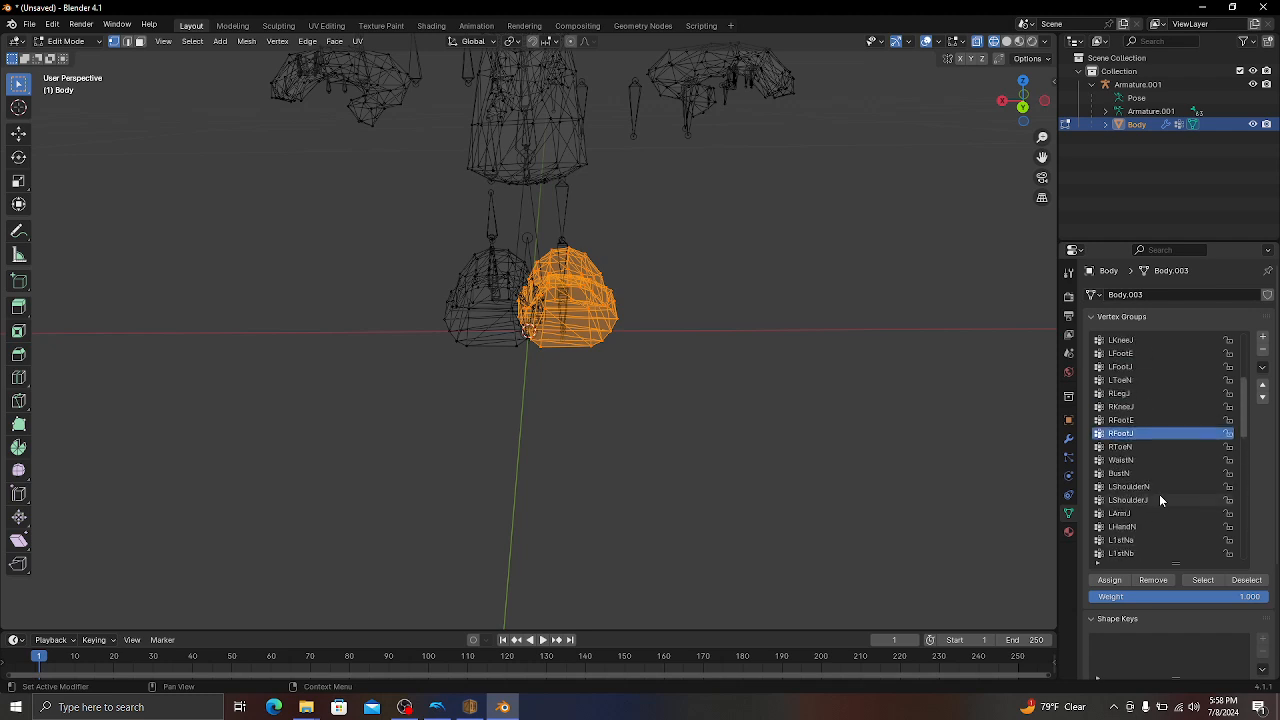
{"action": "scroll", "coordinate": [1159, 494], "scroll_direction": "up", "scroll_amount": 5}
{"action": "left_click", "coordinate": [1138, 435]}
{"action": "key", "text": "b"}
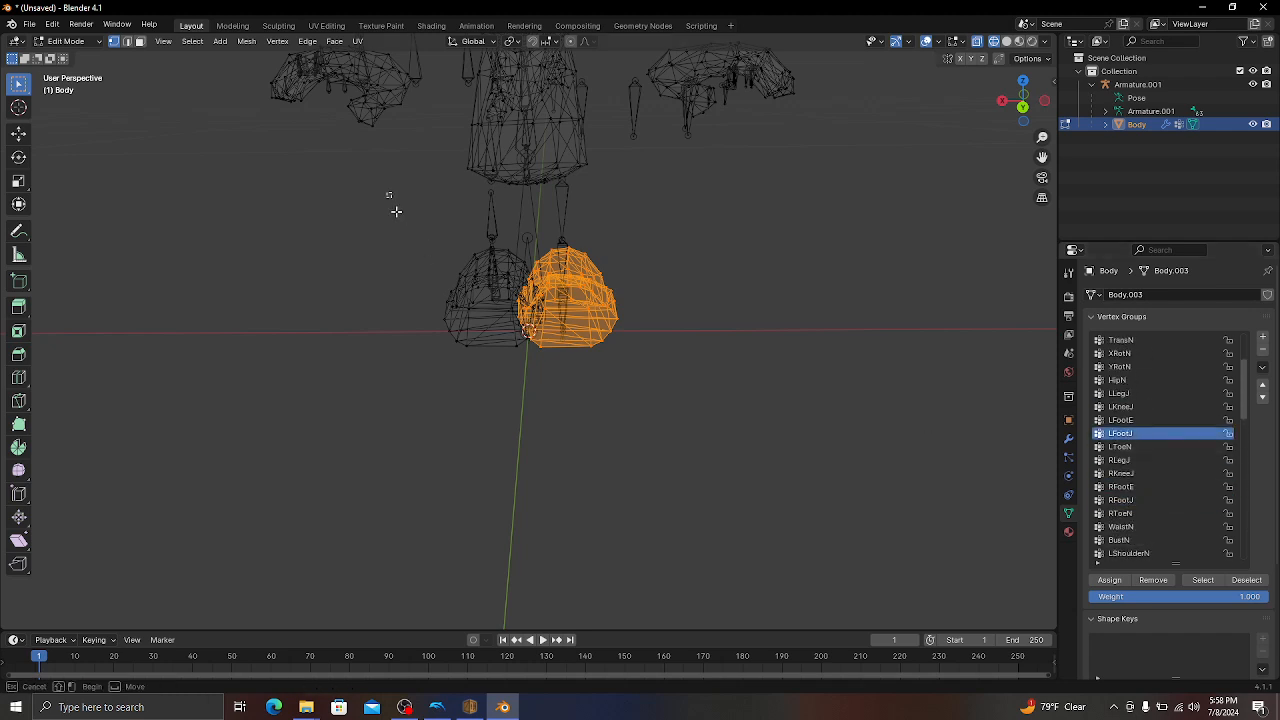
{"action": "left_click_drag", "start_coordinate": [391, 196], "coordinate": [607, 506]}
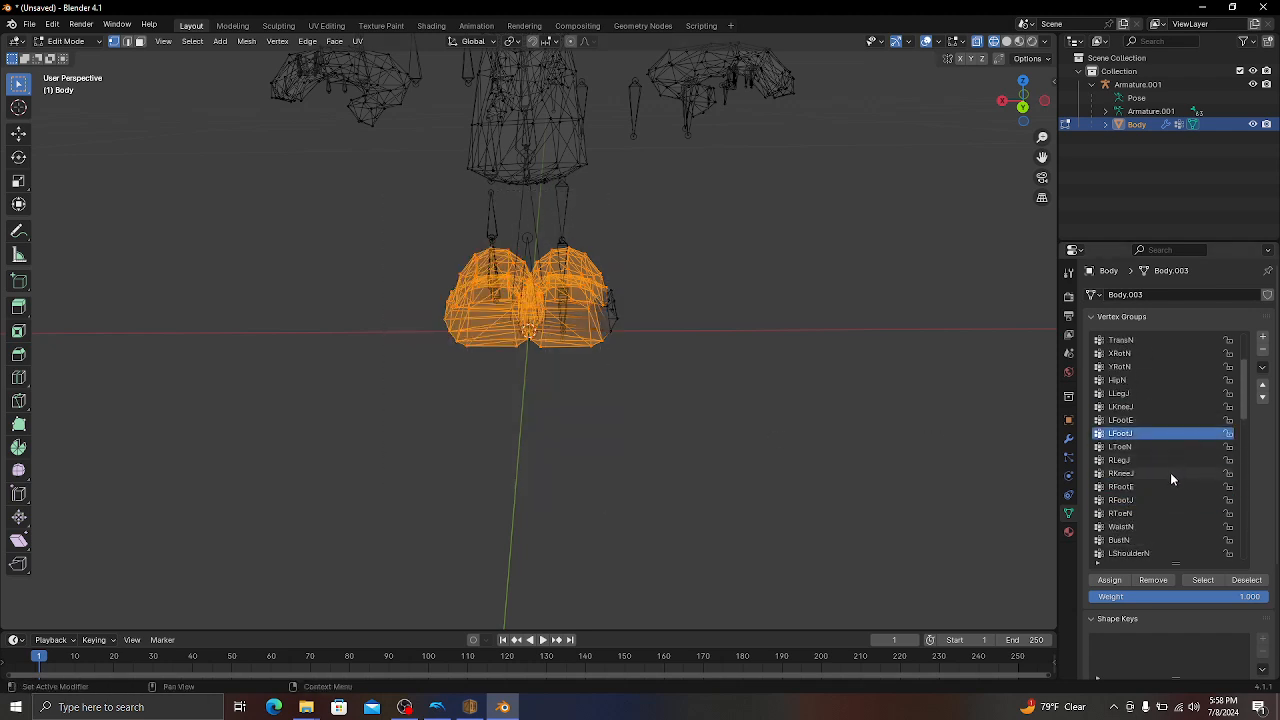
{"action": "left_click", "coordinate": [1155, 498]}
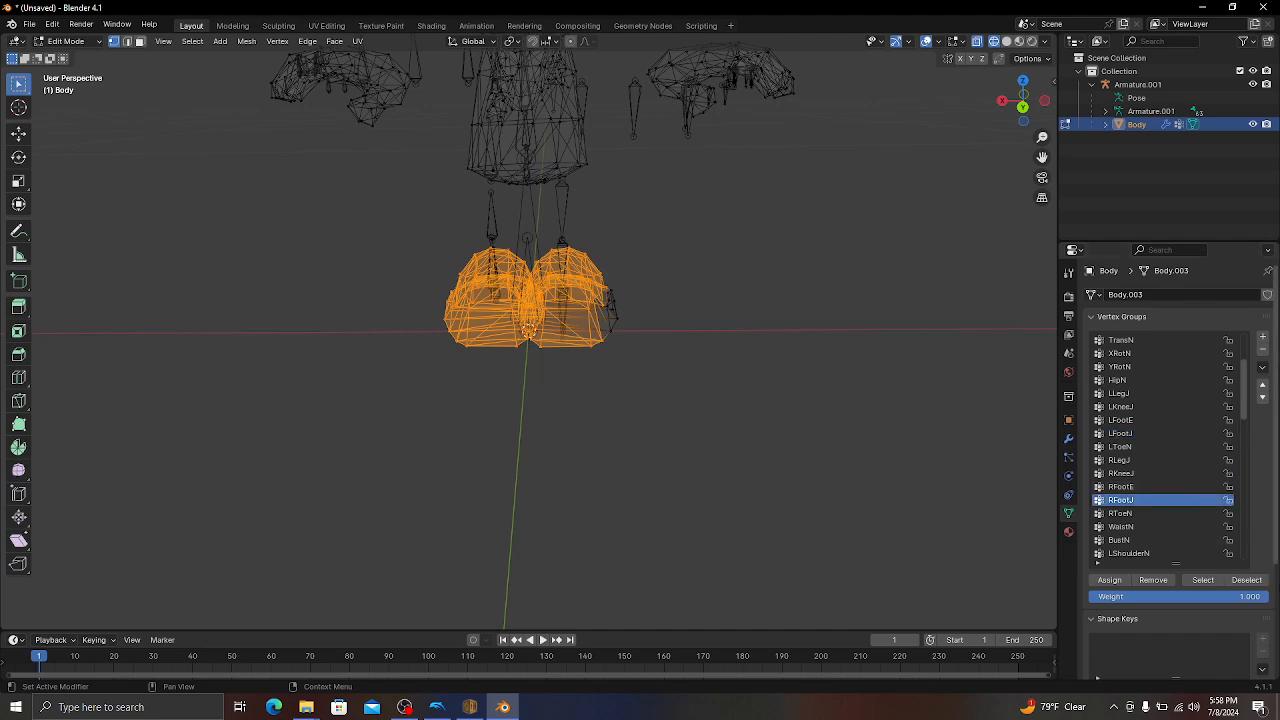
{"action": "left_click", "coordinate": [1265, 581]}
{"action": "scroll", "coordinate": [686, 320], "scroll_direction": "up", "scroll_amount": 1}
{"action": "middle_click_drag", "start_coordinate": [686, 320], "coordinate": [660, 243]}
{"action": "scroll", "coordinate": [594, 337], "scroll_direction": "up", "scroll_amount": 5}
{"action": "scroll", "coordinate": [691, 325], "scroll_direction": "down", "scroll_amount": 3}
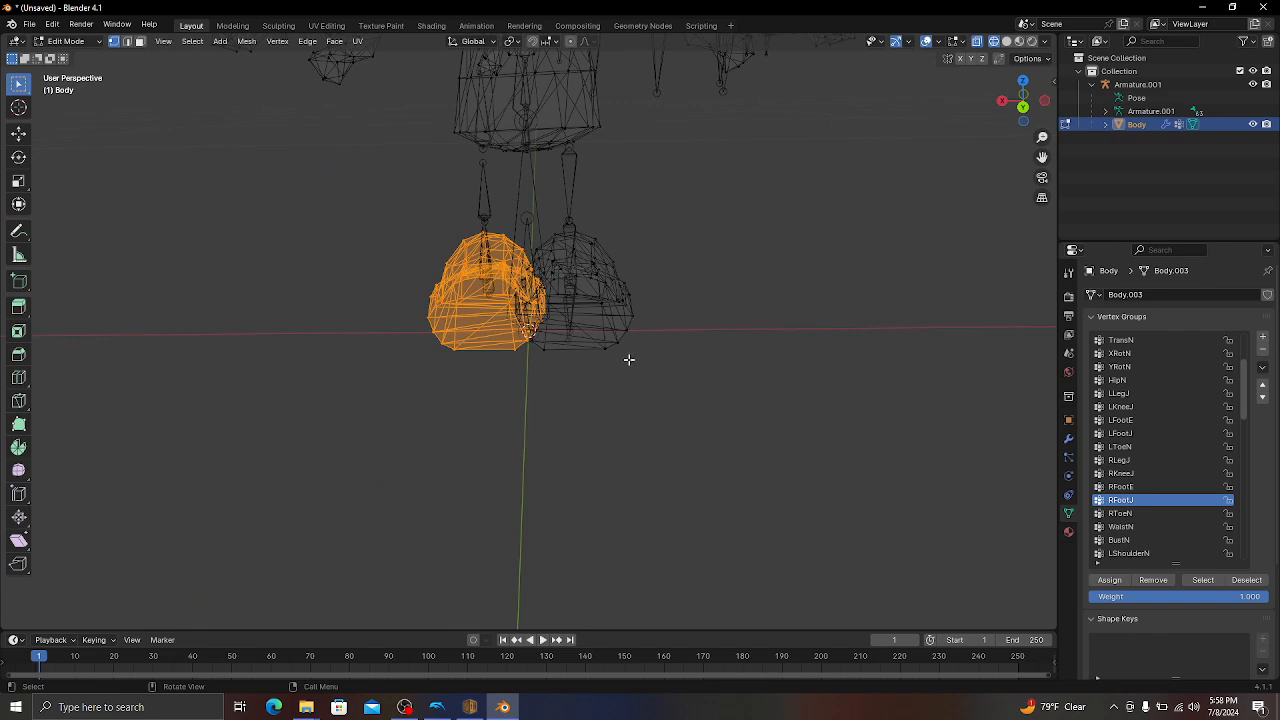
Assign the selected left foot vertices to the LFootJ vertex group with a weight of 1.000 and clear the selection.
{"action": "left_click", "coordinate": [1120, 433]}
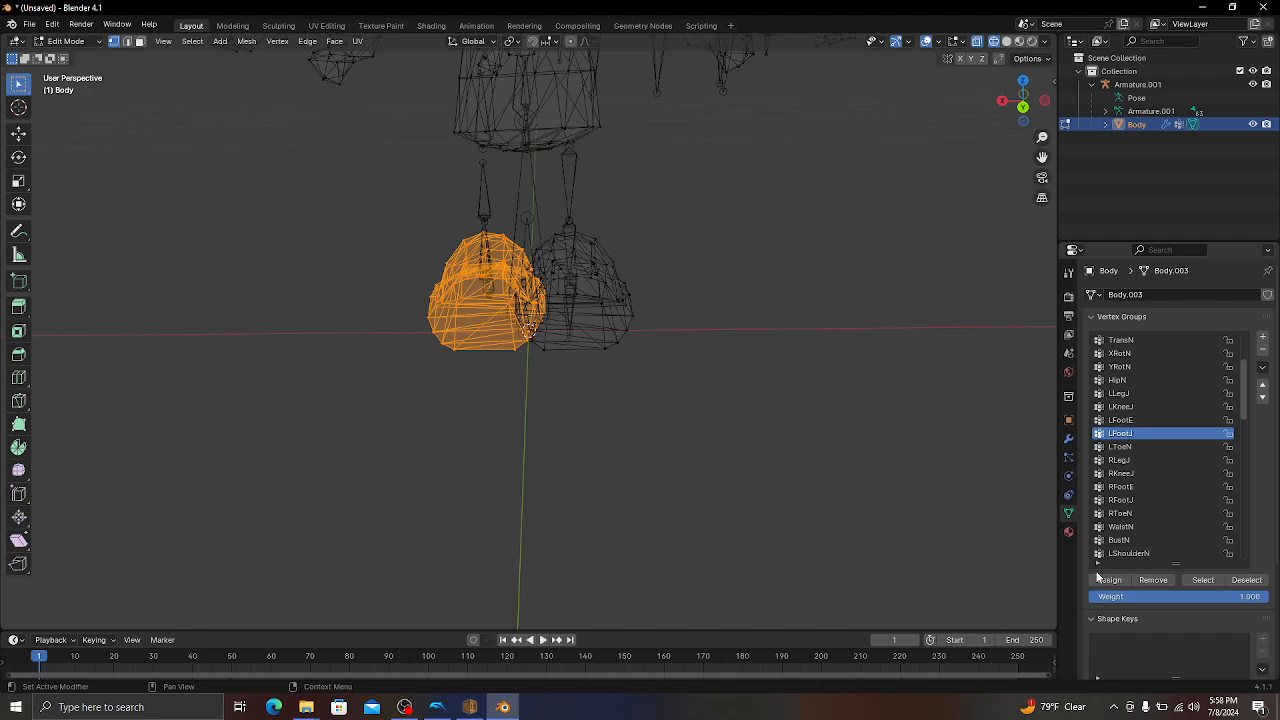
{"action": "scroll", "coordinate": [754, 429], "scroll_direction": "down", "scroll_amount": 4}
{"action": "key", "text": "alt+a"}
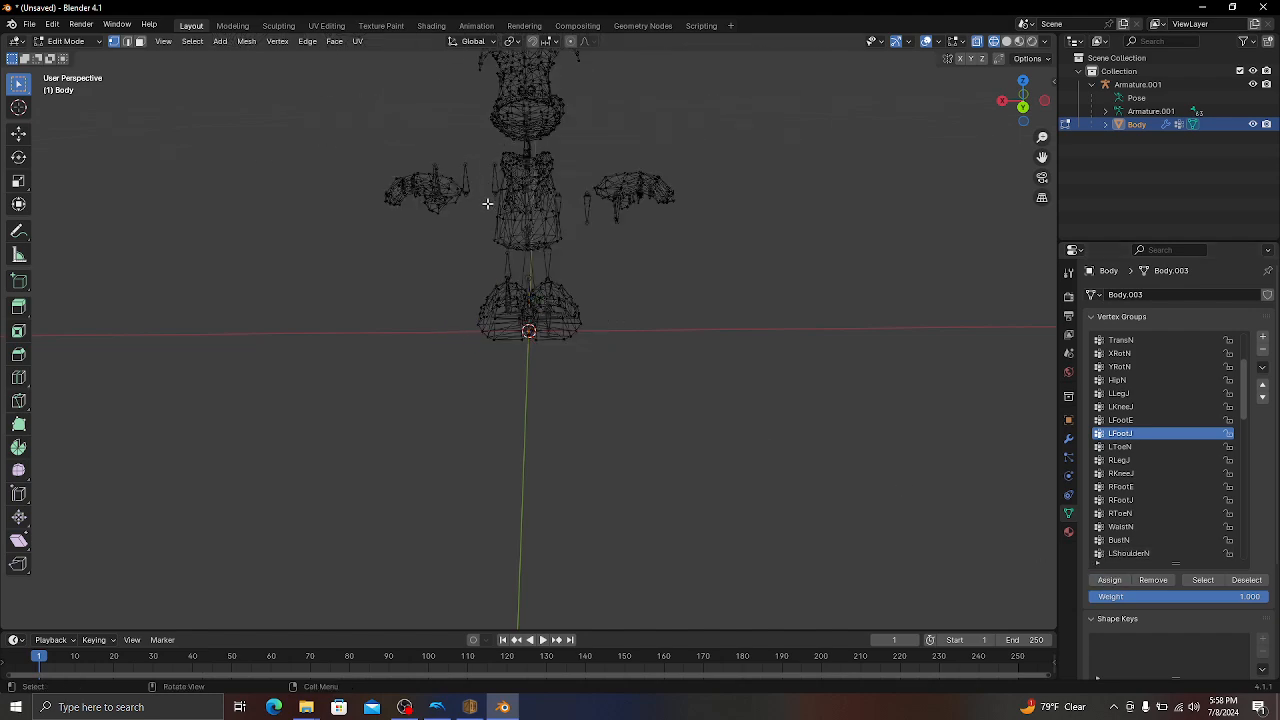
Select the vertices along the bottom of the torso and assign them to the WaistN vertex group.
{"action": "mouse_move", "coordinate": [487, 203]}
{"action": "middle_mouse_down"}
{"action": "mouse_move", "coordinate": [480, 186]}
{"action": "mouse_move", "coordinate": [496, 215]}
{"action": "middle_mouse_up"}
{"action": "left_click_drag", "start_coordinate": [453, 184], "coordinate": [613, 221]}
{"action": "scroll", "coordinate": [1155, 440], "scroll_direction": "up", "scroll_amount": 3}
{"action": "left_click", "coordinate": [1140, 473]}
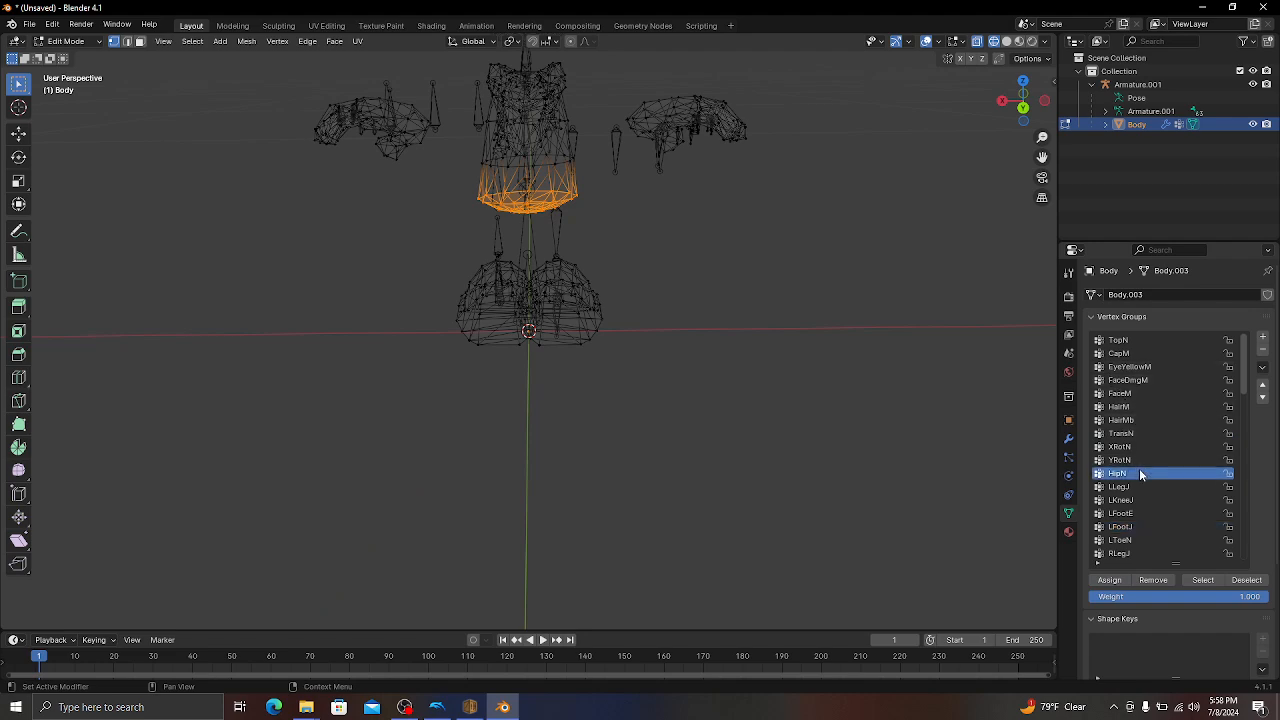
{"action": "scroll", "coordinate": [1140, 523], "scroll_direction": "down", "scroll_amount": 6}
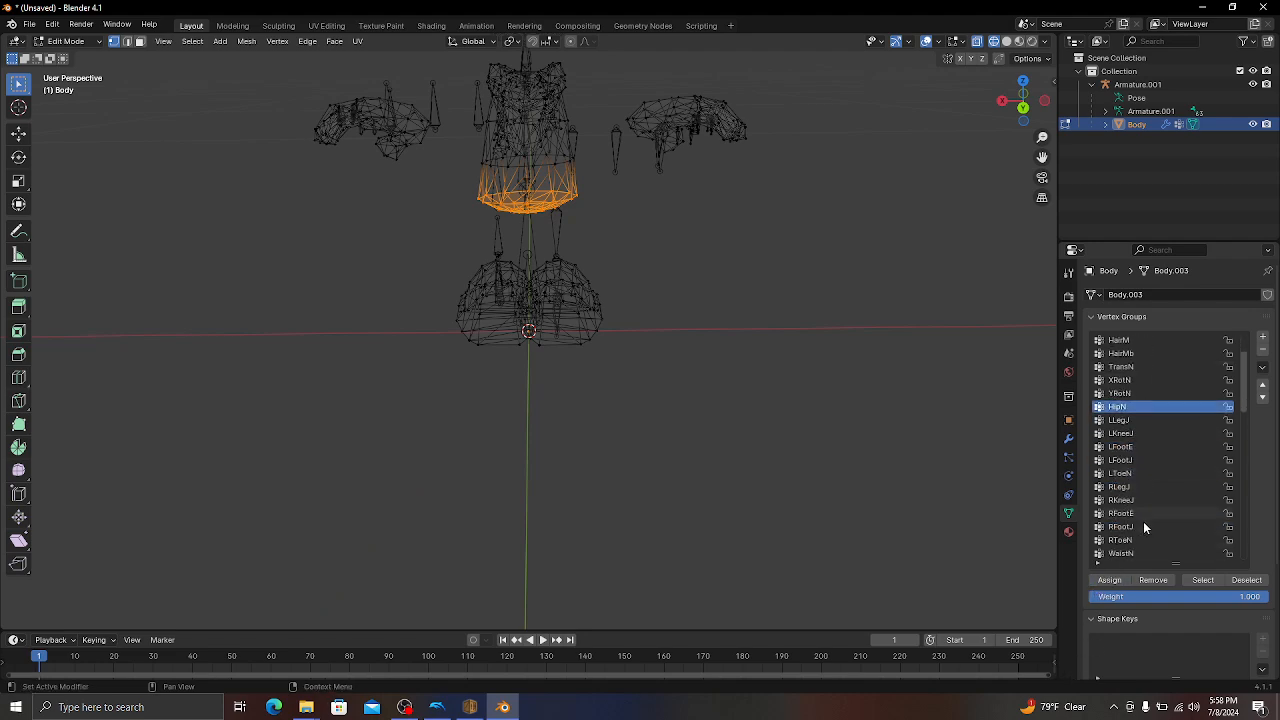
{"action": "left_click", "coordinate": [1121, 540]}
{"action": "middle_click_drag", "start_coordinate": [525, 140], "coordinate": [525, 166]}
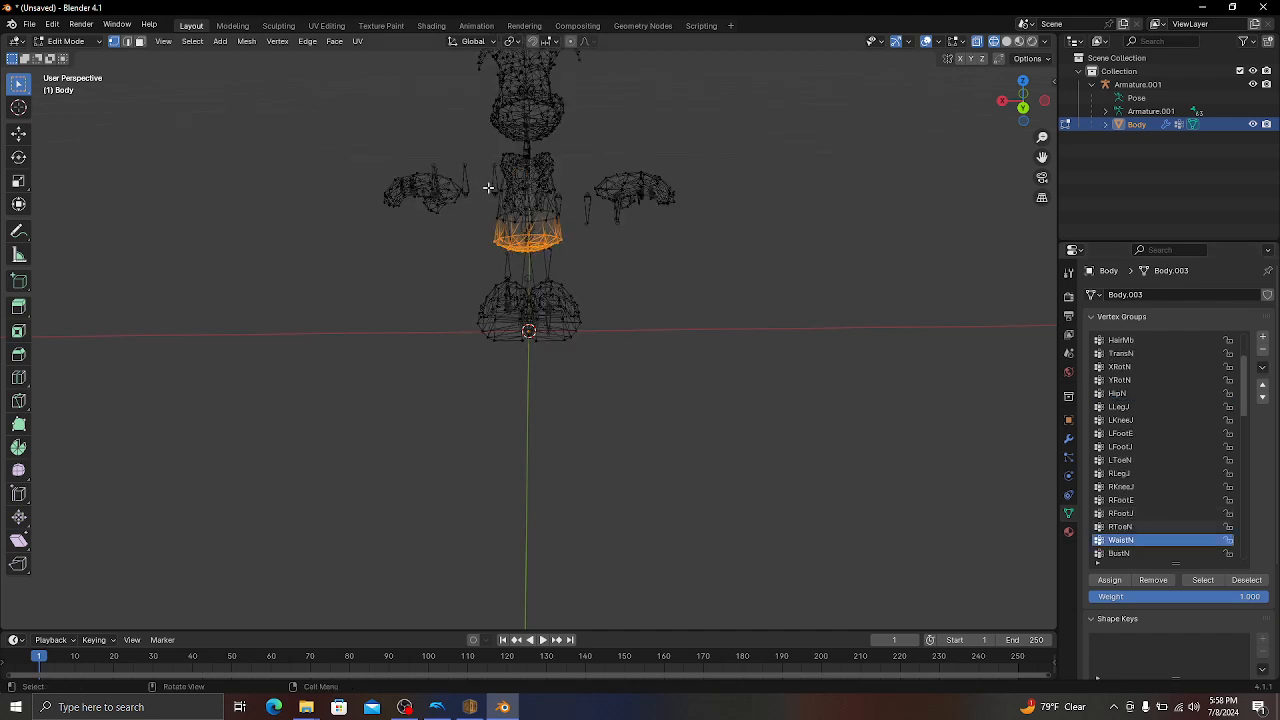
Select the upper torso's vertices, including the top around the neck, and assign them to the BustN vertex group.
{"action": "left_click_drag", "start_coordinate": [485, 186], "coordinate": [582, 236]}
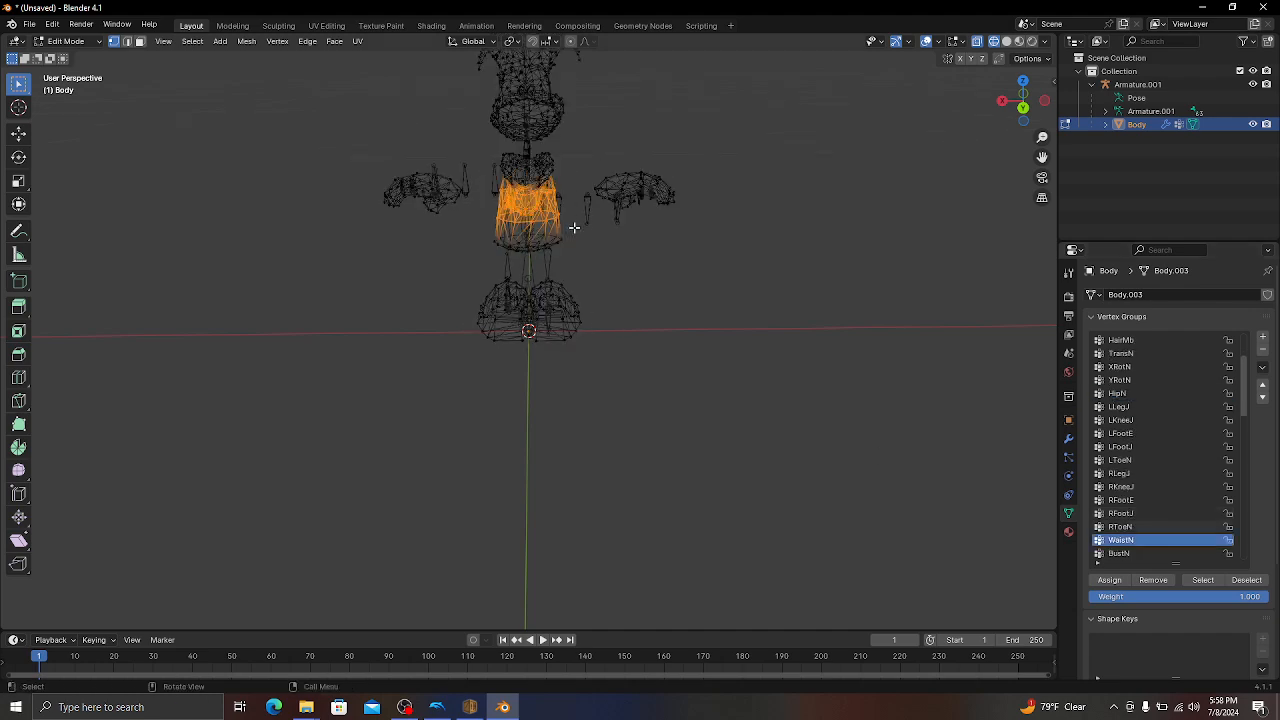
{"action": "middle_click_drag", "start_coordinate": [575, 226], "coordinate": [308, 229]}
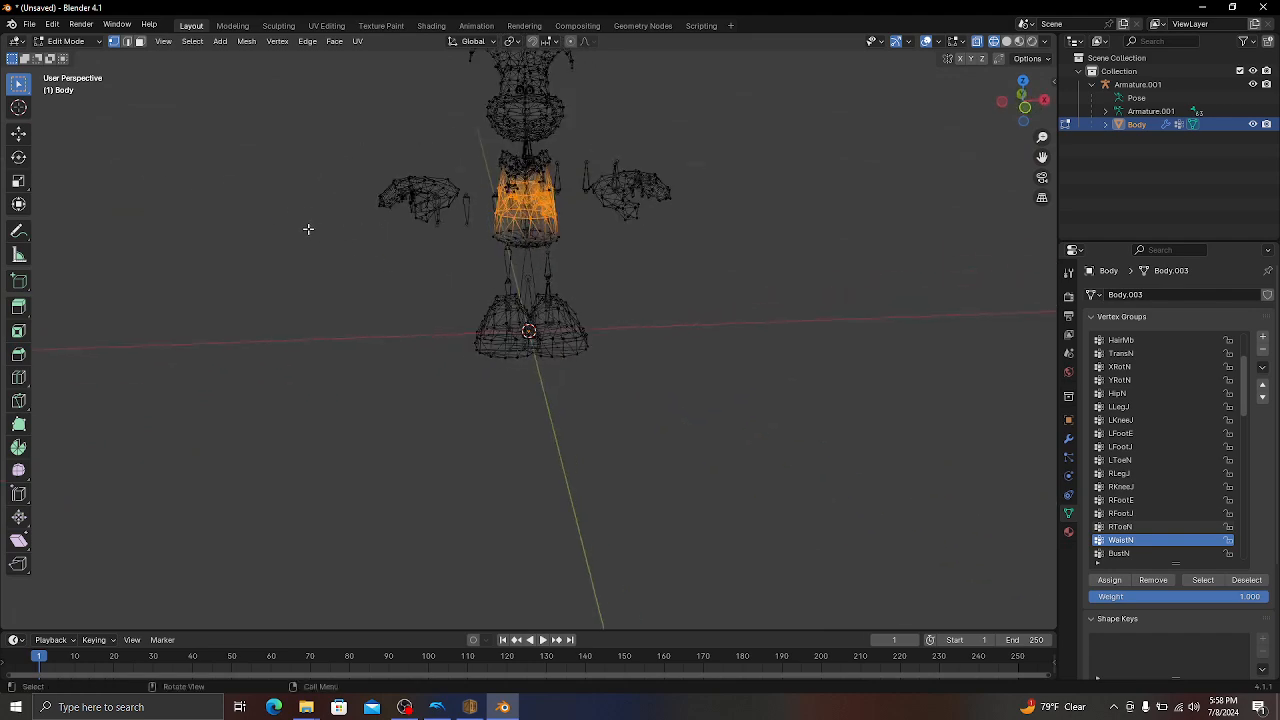
{"action": "left_click_drag", "start_coordinate": [482, 146], "coordinate": [574, 217]}
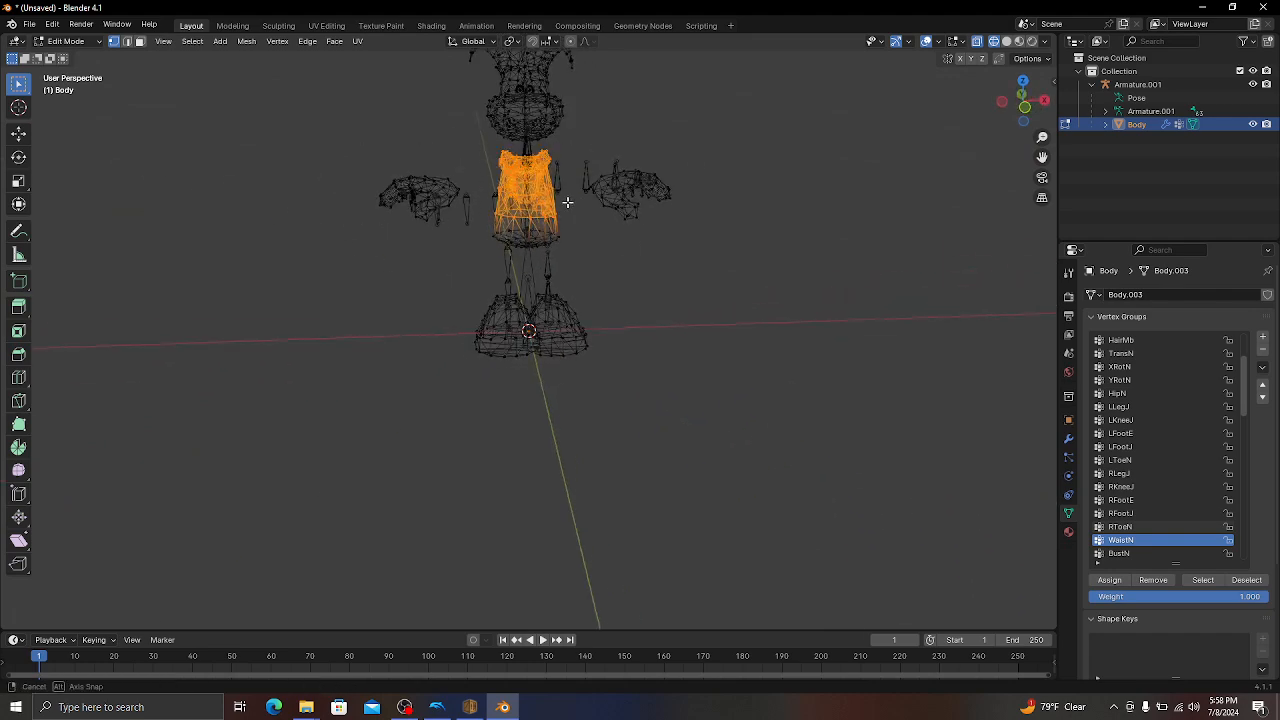
{"action": "middle_click_drag", "start_coordinate": [574, 217], "coordinate": [490, 208]}
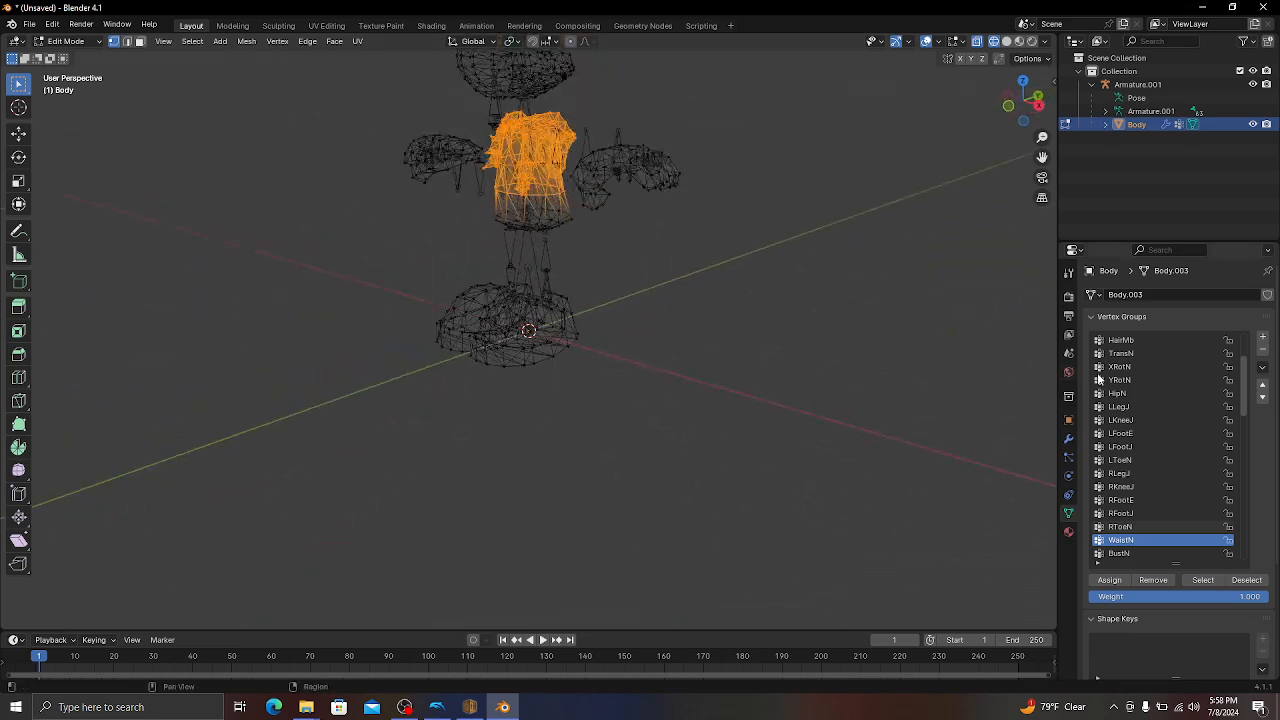
{"action": "left_click", "coordinate": [1116, 555]}
Select the right hand's vertices and assign them to the RHandN vertex group with a weight of 1.000.
{"action": "middle_click_drag", "start_coordinate": [749, 367], "coordinate": [685, 327]}
{"action": "left_click_drag", "start_coordinate": [381, 191], "coordinate": [497, 309]}
{"action": "middle_click_drag", "start_coordinate": [497, 309], "coordinate": [214, 291]}
{"action": "scroll", "coordinate": [1137, 406], "scroll_direction": "down", "scroll_amount": 10}
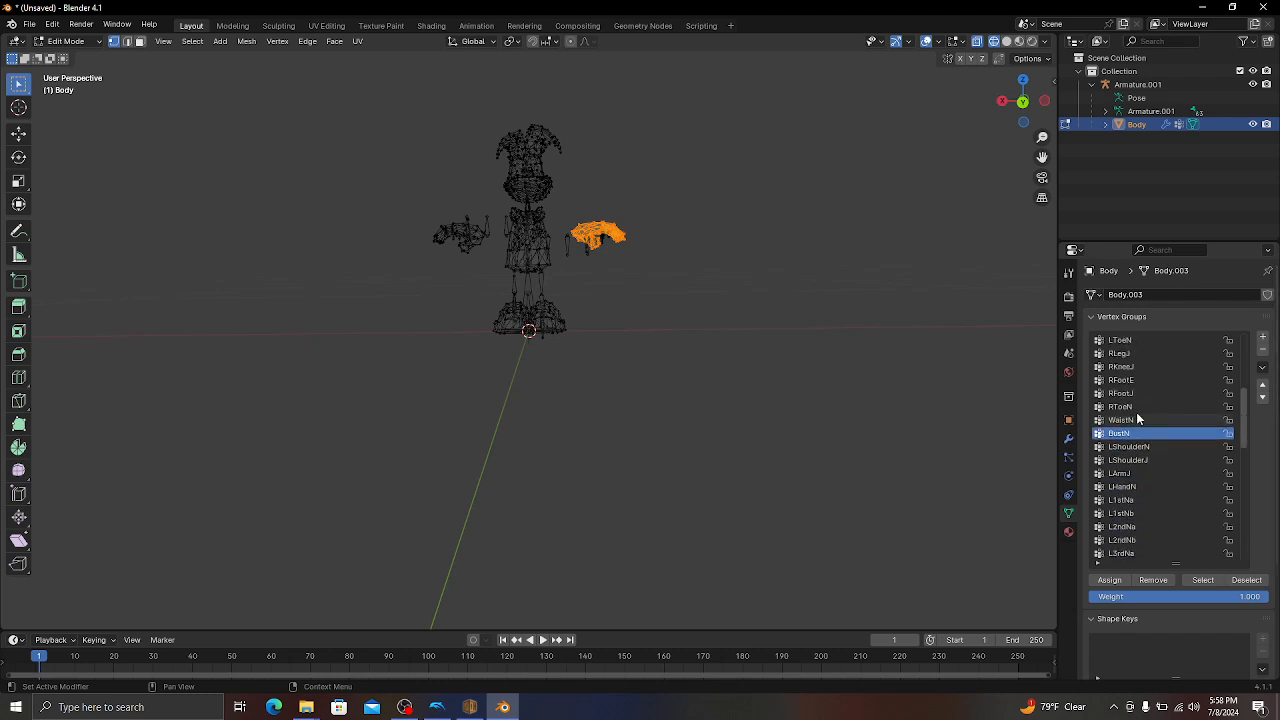
{"action": "scroll", "coordinate": [1137, 406], "scroll_direction": "up", "scroll_amount": 8}
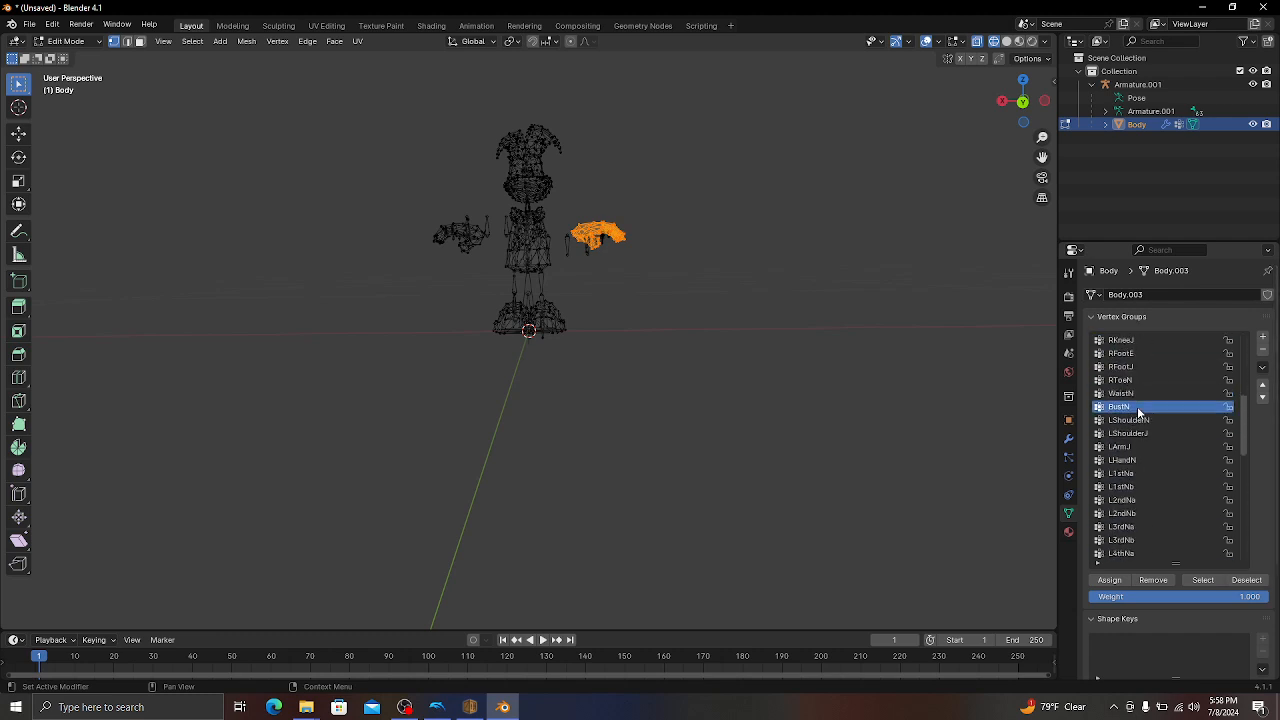
{"action": "scroll", "coordinate": [1137, 406], "scroll_direction": "down", "scroll_amount": 10}
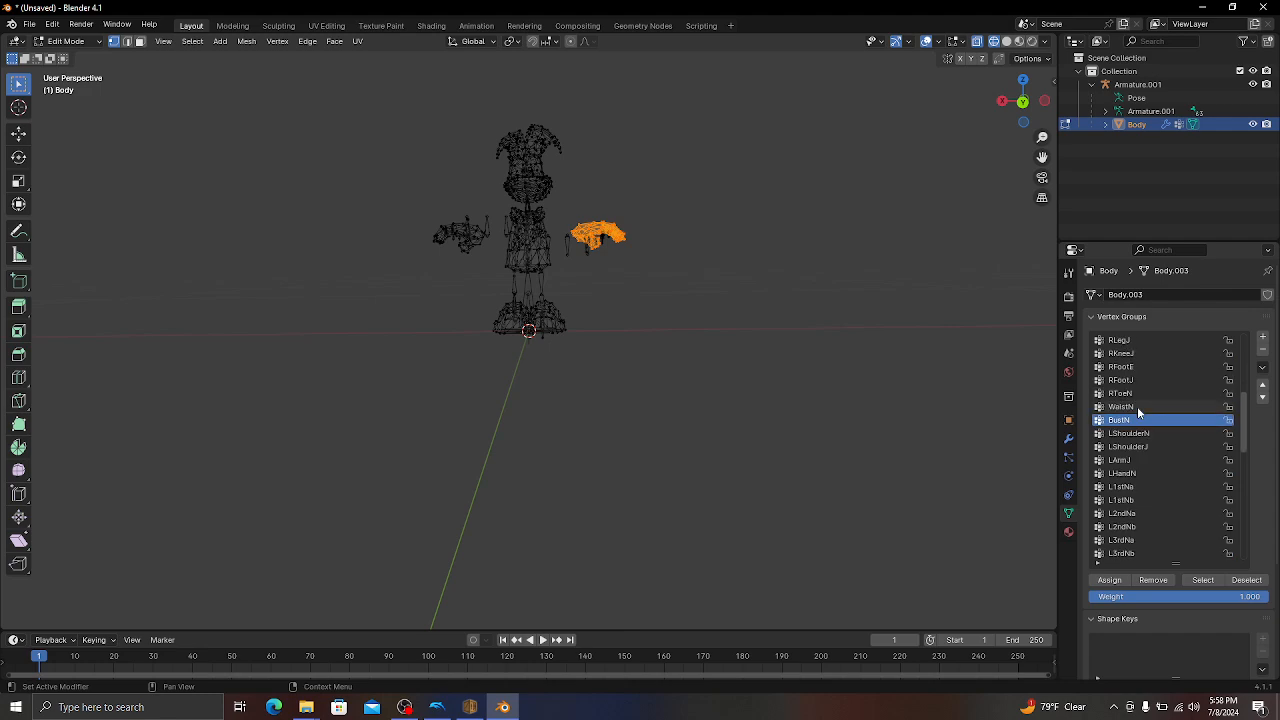
{"action": "middle_click_drag", "start_coordinate": [877, 429], "coordinate": [930, 452]}
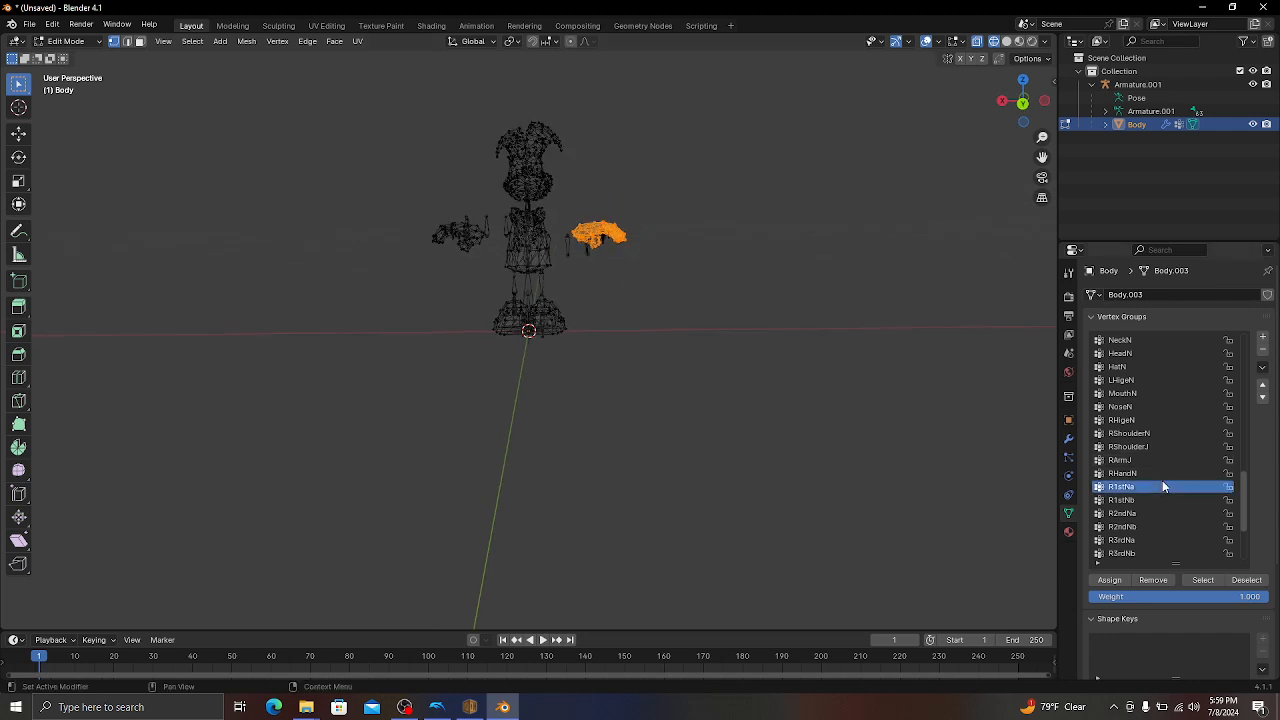
{"action": "left_click", "coordinate": [1124, 473]}
{"action": "scroll", "coordinate": [1144, 514], "scroll_direction": "down", "scroll_amount": 5}
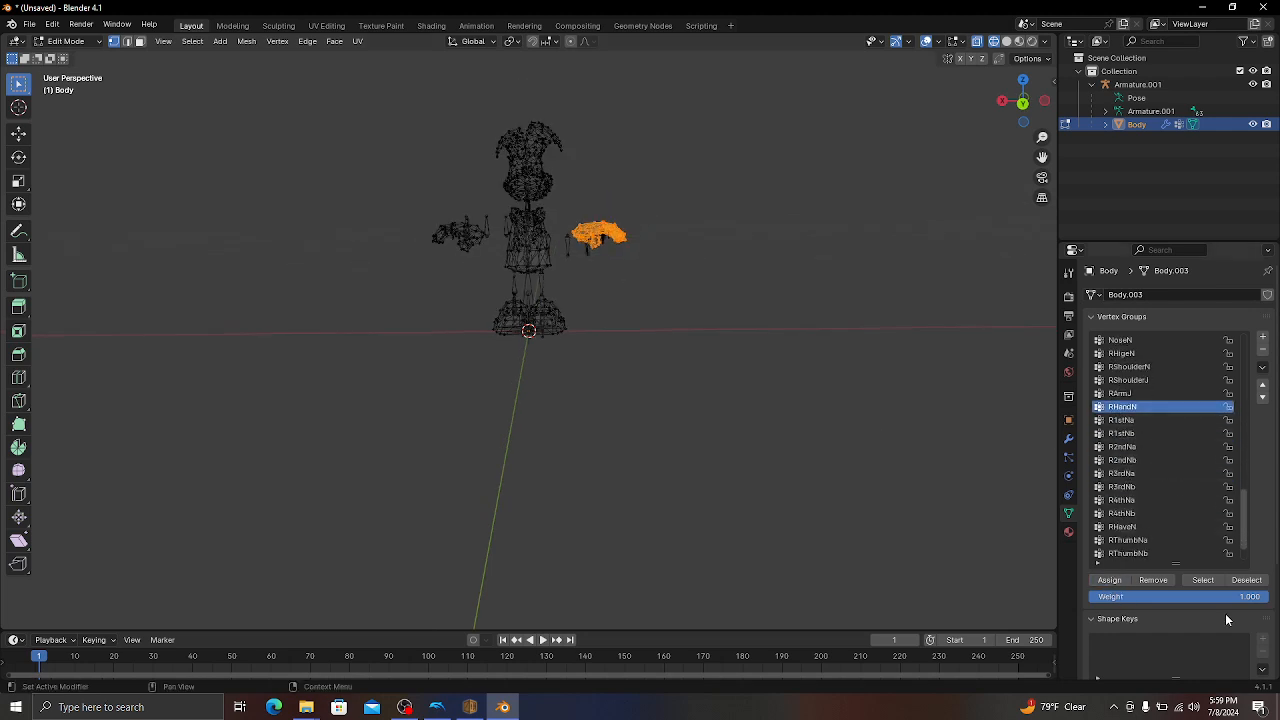
Select the left hand's vertices and assign them to the LHandN vertex group with a weight of 1.000.
{"action": "scroll", "coordinate": [1160, 510], "scroll_direction": "up", "scroll_amount": 13}
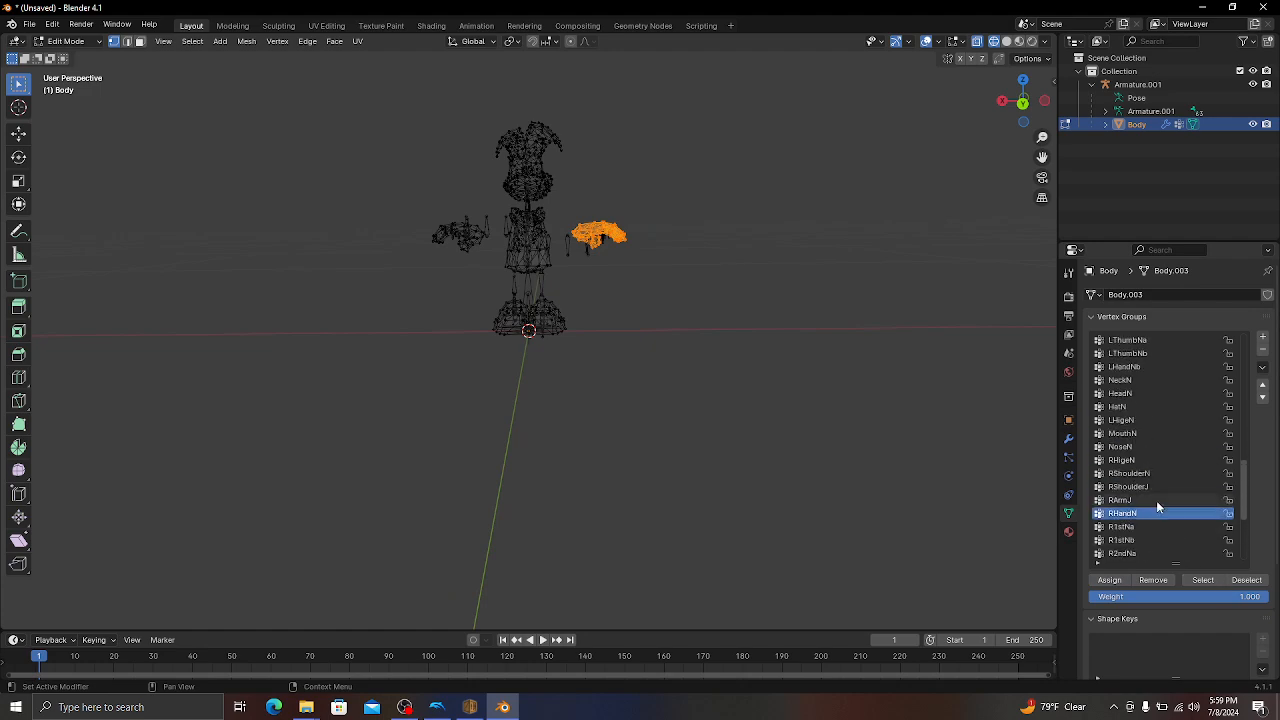
{"action": "scroll", "coordinate": [1141, 494], "scroll_direction": "up", "scroll_amount": 6}
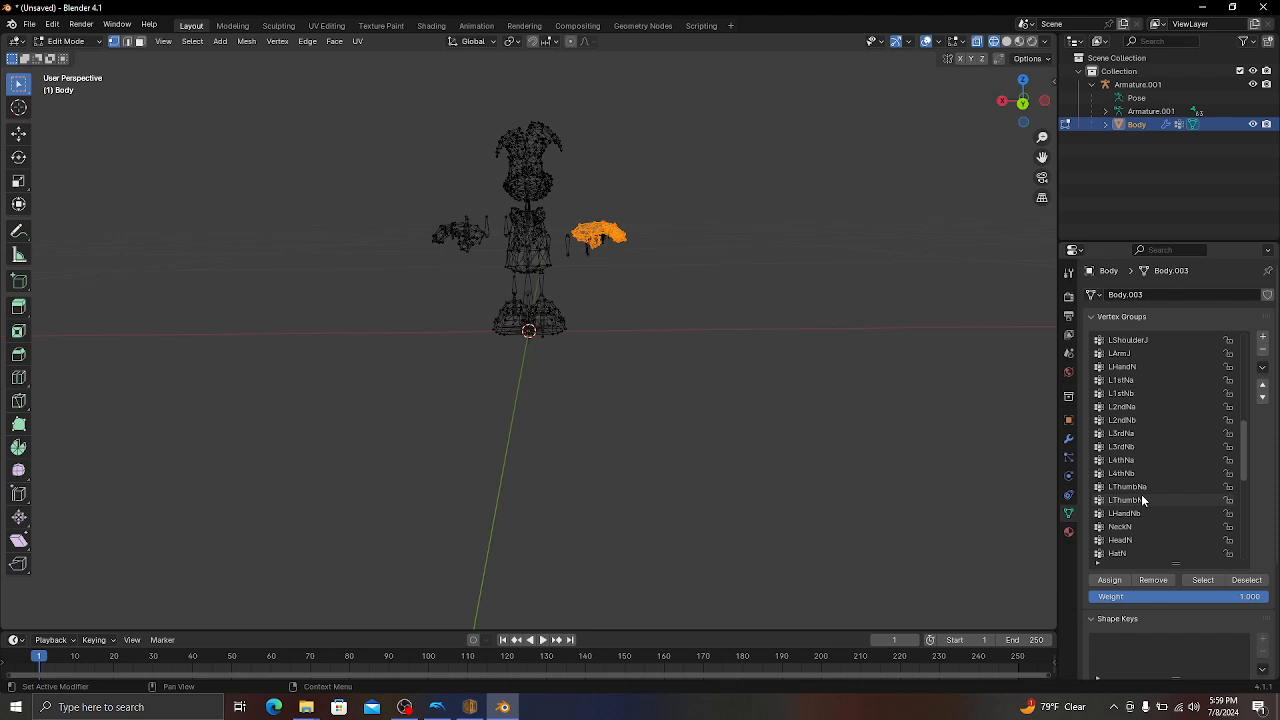
{"action": "left_click", "coordinate": [1122, 367]}
{"action": "left_click_drag", "start_coordinate": [338, 193], "coordinate": [490, 276]}
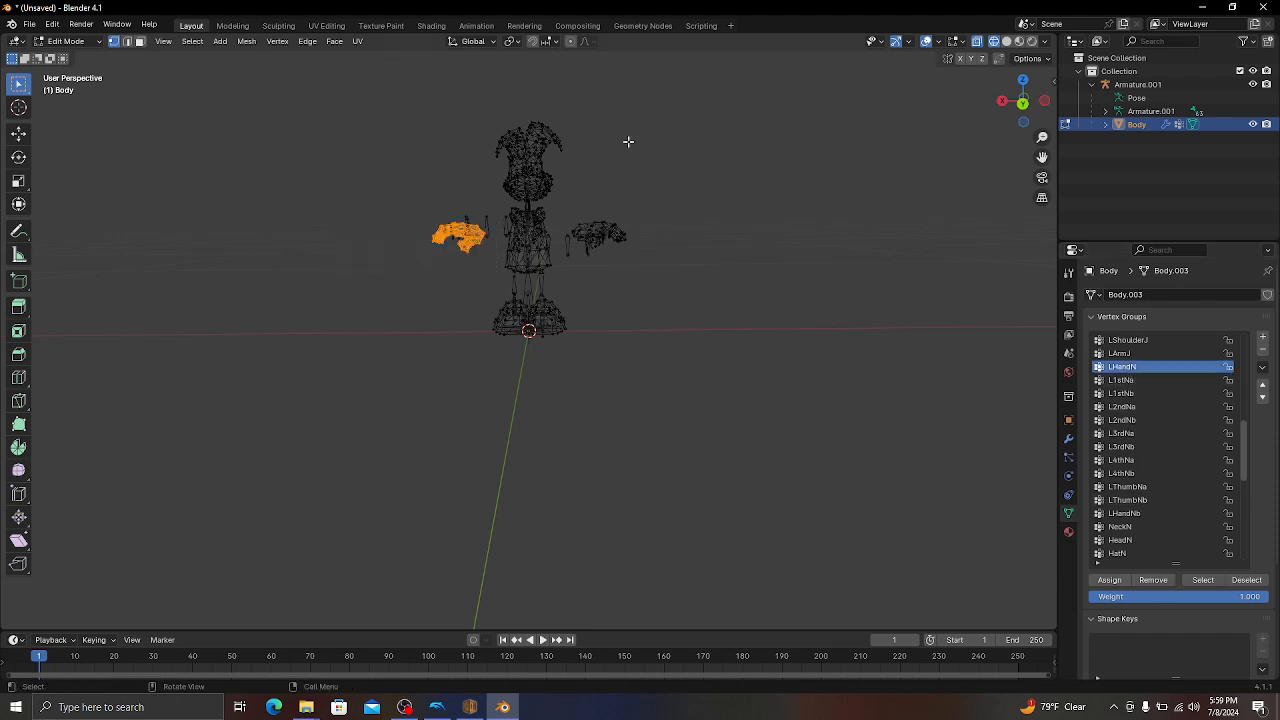
Select all of the head and hair vertices and assign them to the HeadN vertex group with a weight of 1.000.
{"action": "scroll", "coordinate": [503, 147], "scroll_direction": "down", "scroll_amount": 2}
{"action": "left_click_drag", "start_coordinate": [477, 126], "coordinate": [559, 245]}
{"action": "middle_click_drag", "start_coordinate": [729, 249], "coordinate": [530, 252]}
{"action": "scroll", "coordinate": [1175, 462], "scroll_direction": "up", "scroll_amount": 7}
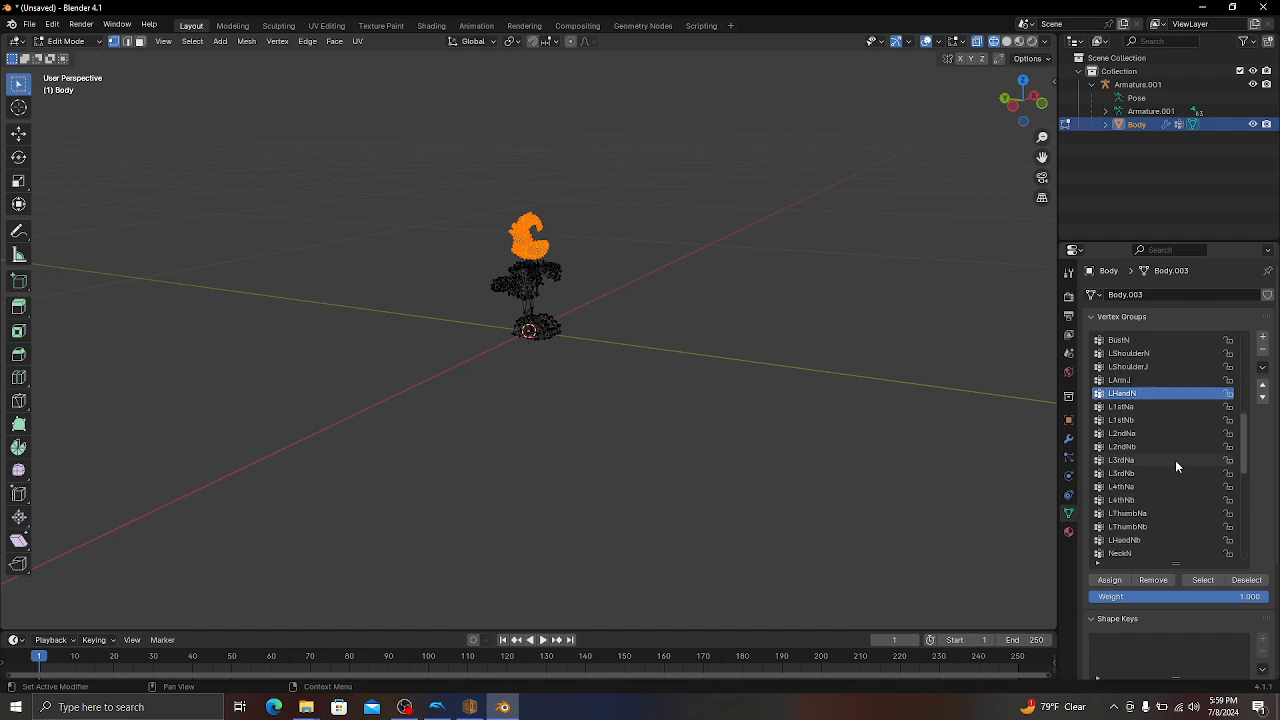
{"action": "scroll", "coordinate": [1175, 460], "scroll_direction": "up", "scroll_amount": 6}
{"action": "scroll", "coordinate": [1175, 460], "scroll_direction": "down", "scroll_amount": 18}
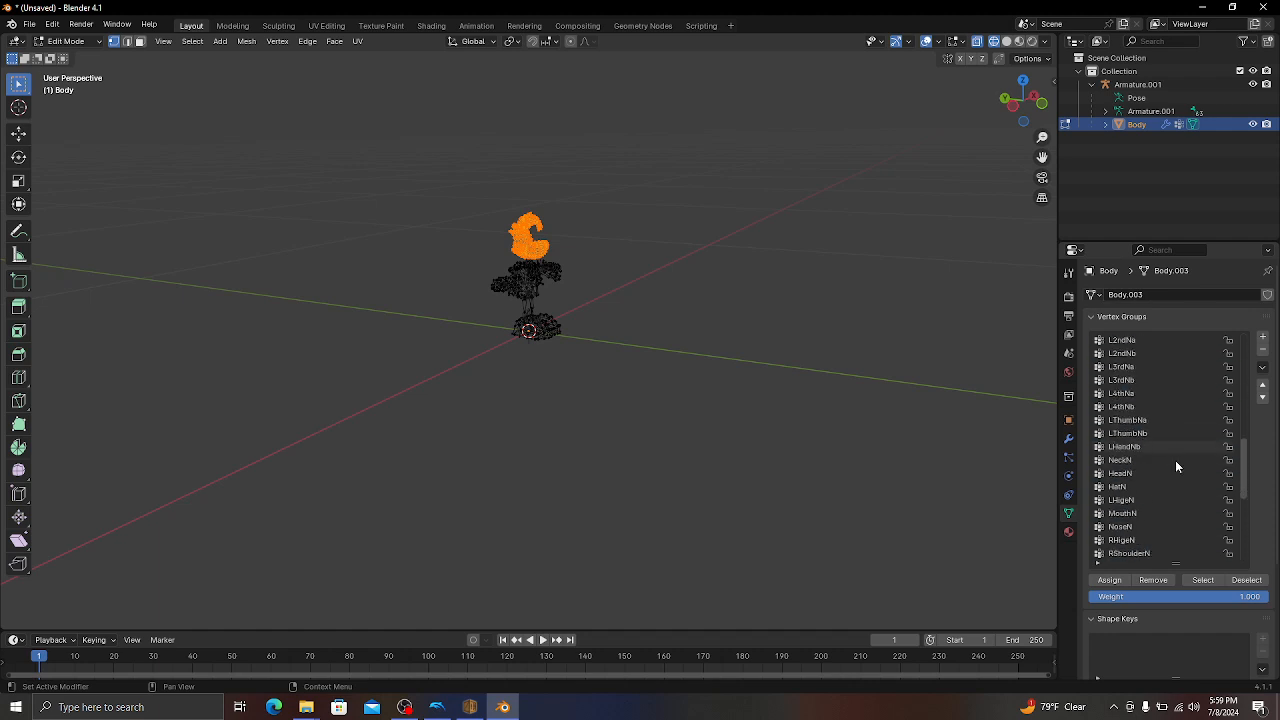
{"action": "left_click", "coordinate": [1160, 473]}
{"action": "middle_click_drag", "start_coordinate": [874, 394], "coordinate": [746, 371]}
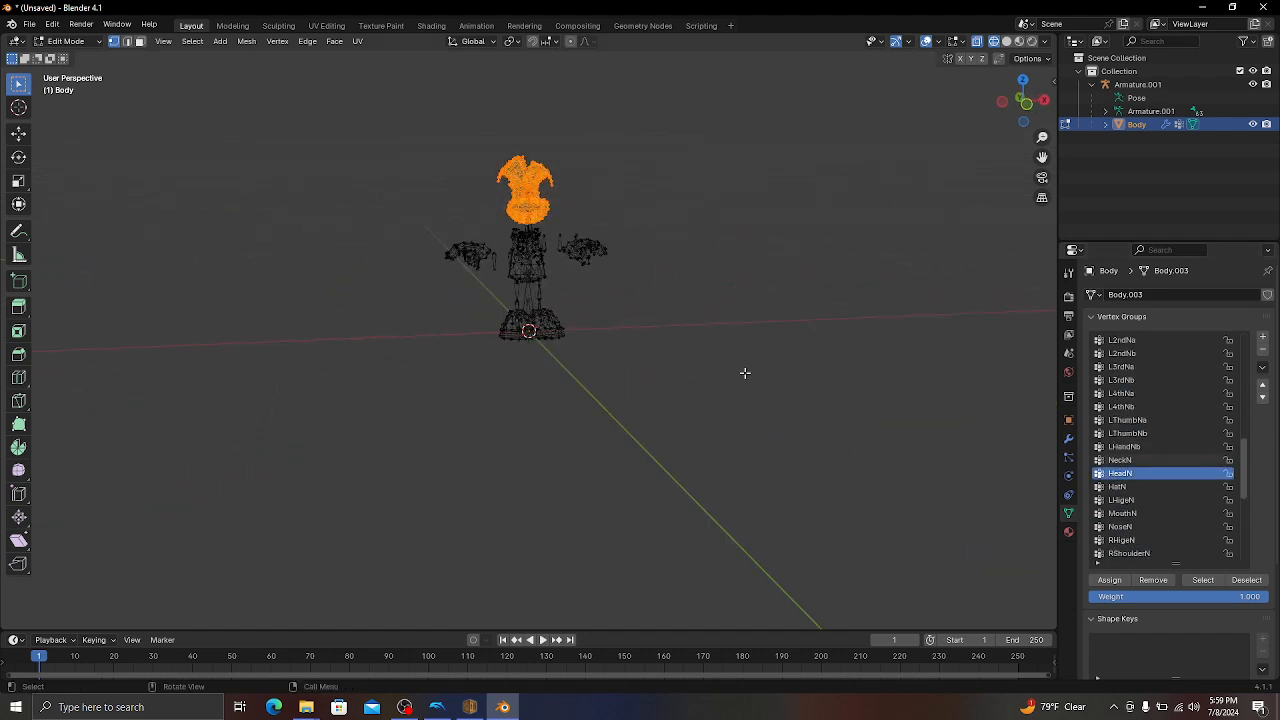
{"action": "left_click", "coordinate": [1109, 580]}
Normalize all of Body's vertex group weights in Weight Paint mode and return to Object Mode.
{"action": "left_click", "coordinate": [66, 41]}
{"action": "left_click", "coordinate": [75, 115]}
{"action": "left_click", "coordinate": [182, 41]}
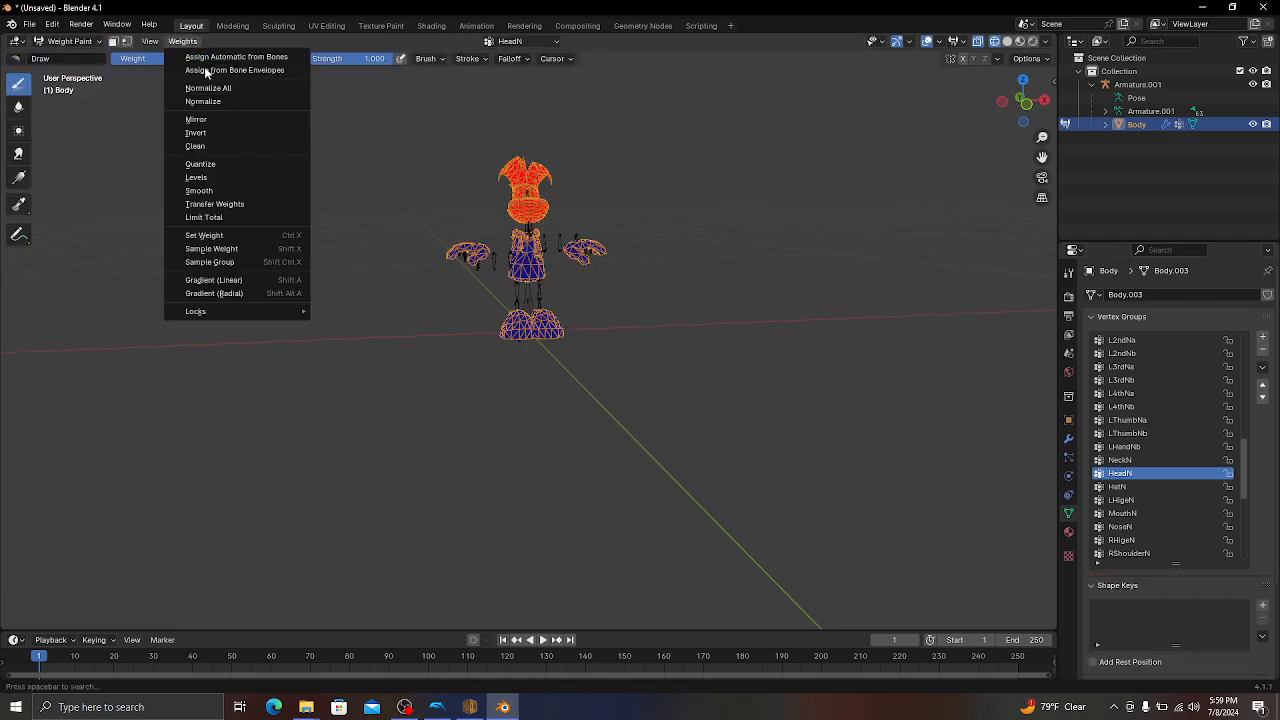
{"action": "left_click", "coordinate": [208, 88]}
{"action": "left_click", "coordinate": [66, 41]}
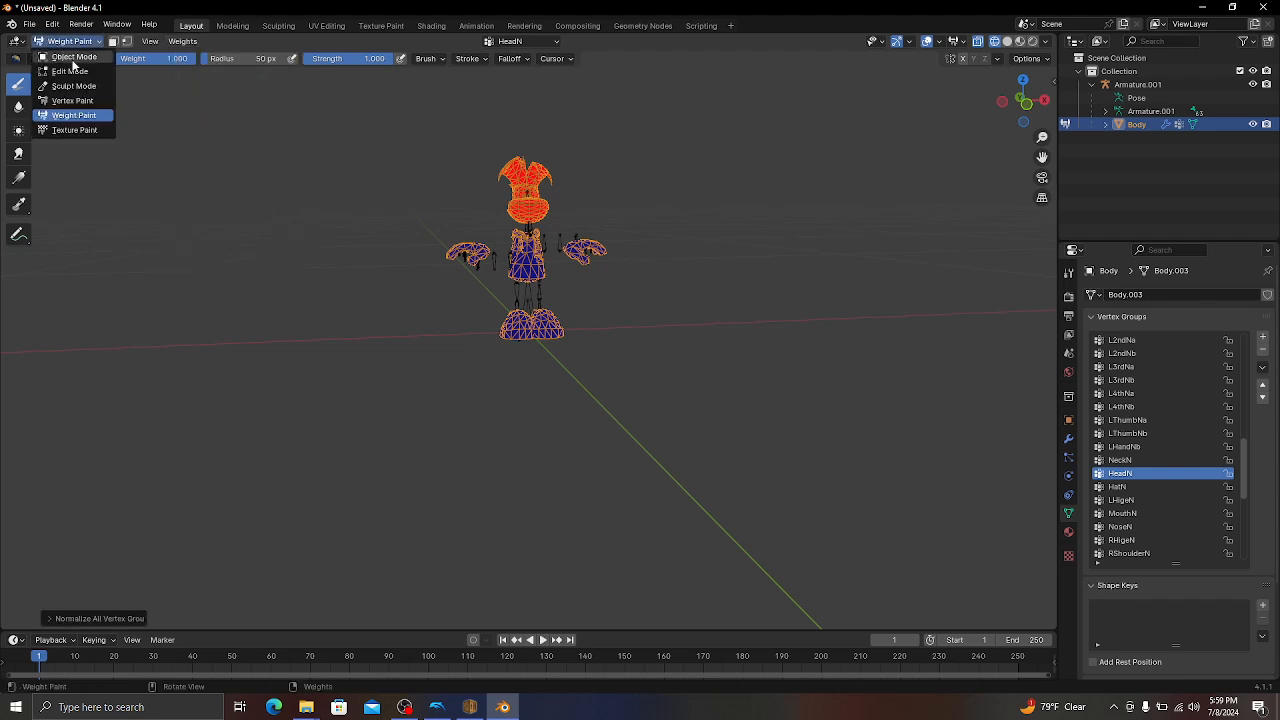
{"action": "left_click", "coordinate": [70, 62]}
Start an FBX export into the recent Rayman folder and name the file Rayman.
{"action": "left_click", "coordinate": [29, 24]}
{"action": "mouse_move", "coordinate": [86, 227]}
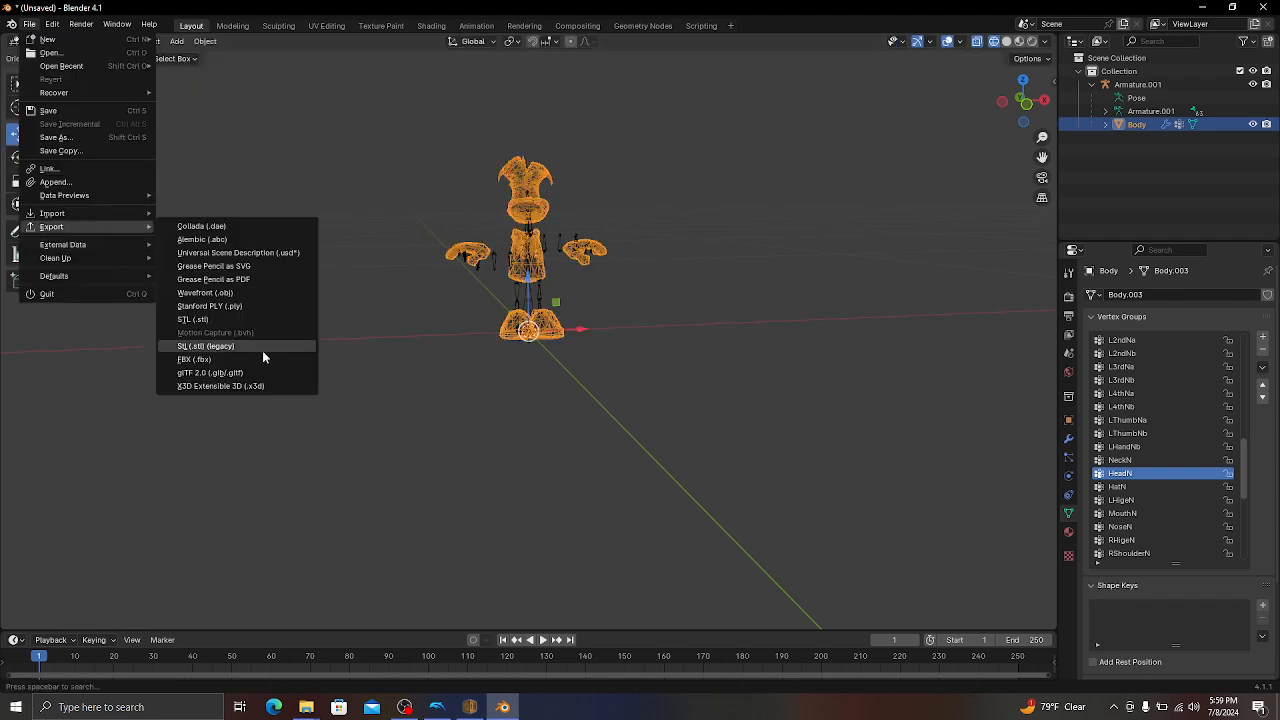
{"action": "left_click", "coordinate": [226, 359]}
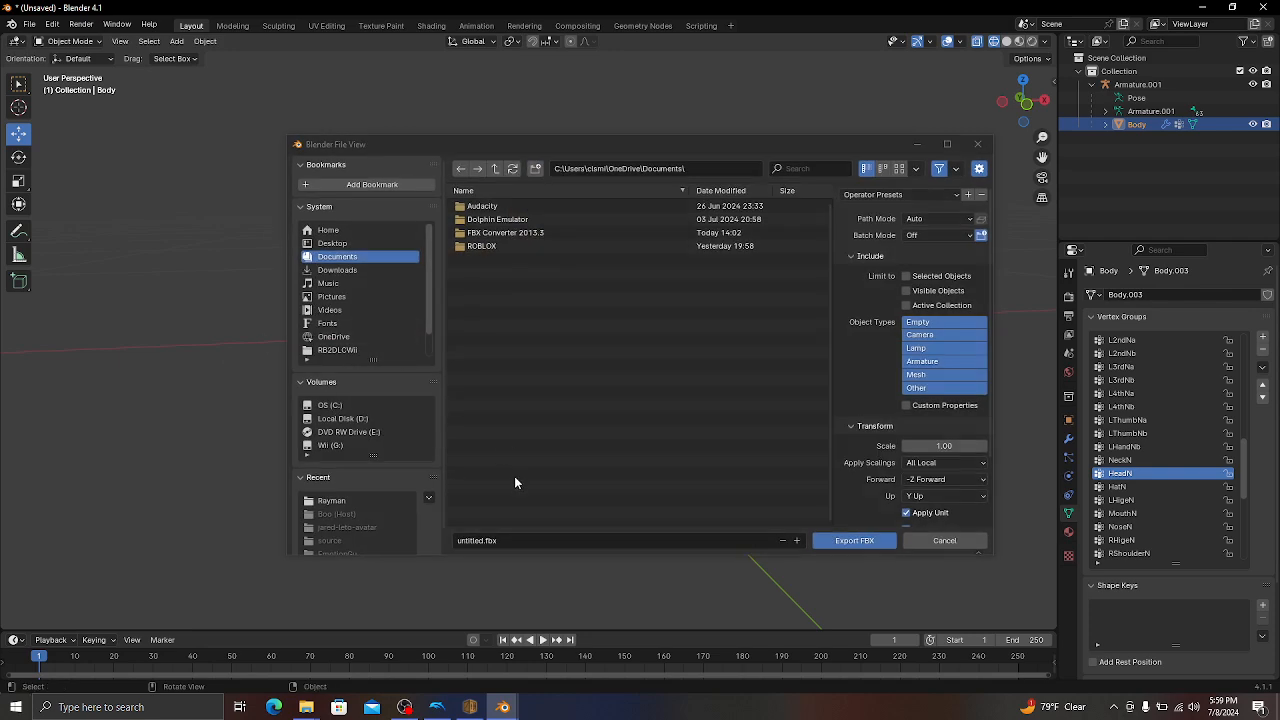
{"action": "left_click", "coordinate": [330, 501]}
{"action": "left_click_drag", "start_coordinate": [484, 546], "coordinate": [404, 544]}
{"action": "type", "text": "Ra"}
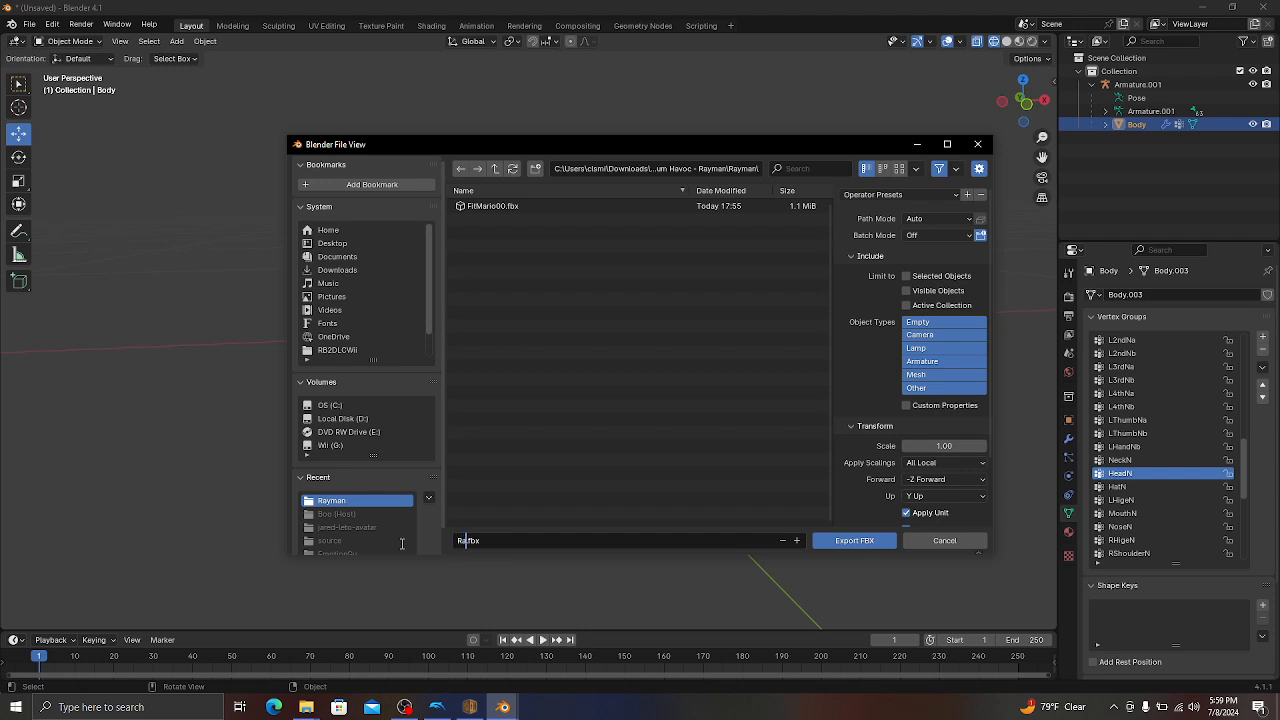
{"action": "type", "text": "yman"}
Export Rayman.fbx with Add Leaf Bones turned off in the Armature options.
{"action": "left_click", "coordinate": [690, 343]}
{"action": "scroll", "coordinate": [866, 512], "scroll_direction": "down", "scroll_amount": 5}
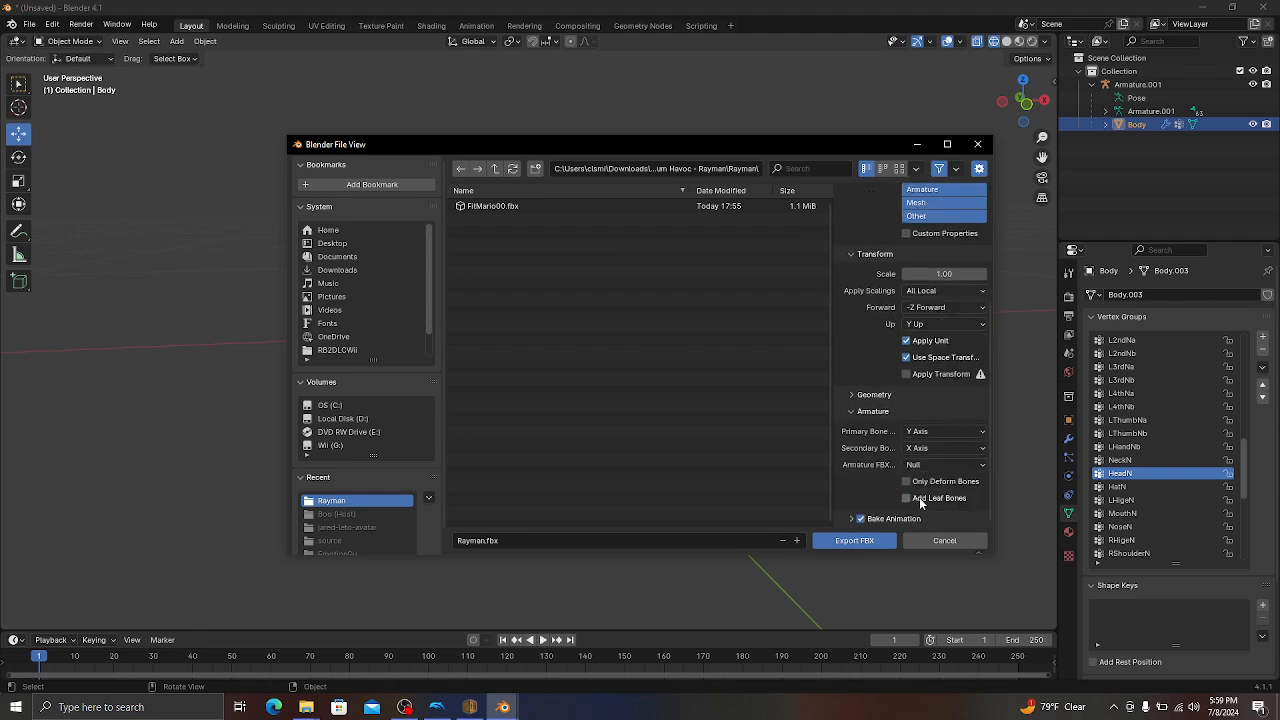
{"action": "left_click", "coordinate": [873, 540]}
Switch to Autodesk FBX Converter 2013.3 and add Rayman.fbx from the Rayman folder as a source file.
{"action": "left_click", "coordinate": [1200, 8]}
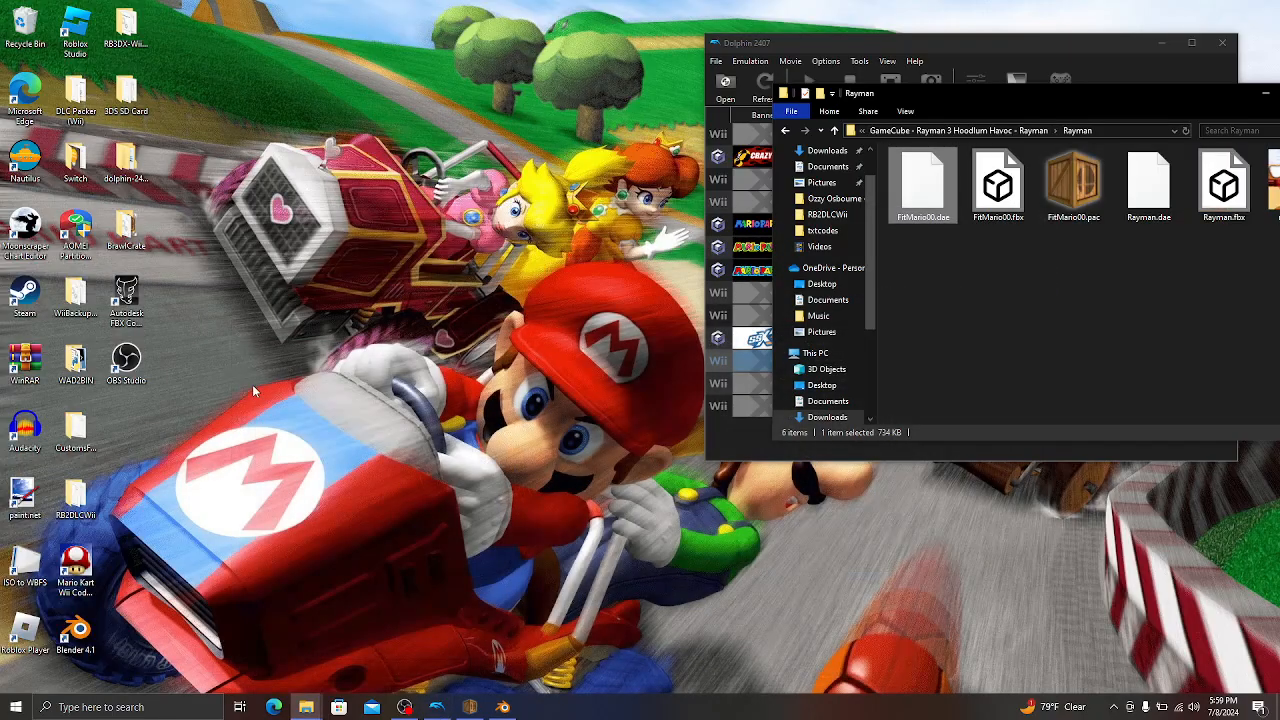
{"action": "double_click", "coordinate": [126, 295]}
{"action": "left_click_drag", "start_coordinate": [949, 96], "coordinate": [866, 117]}
{"action": "left_click", "coordinate": [1136, 203]}
{"action": "left_click_drag", "start_coordinate": [1142, 203], "coordinate": [380, 250]}
{"action": "left_click", "coordinate": [476, 150]}
Convert Rayman.fbx to DAE Collada, choosing to rename the output instead of overwriting the existing file, and close the converter.
{"action": "left_click", "coordinate": [593, 368]}
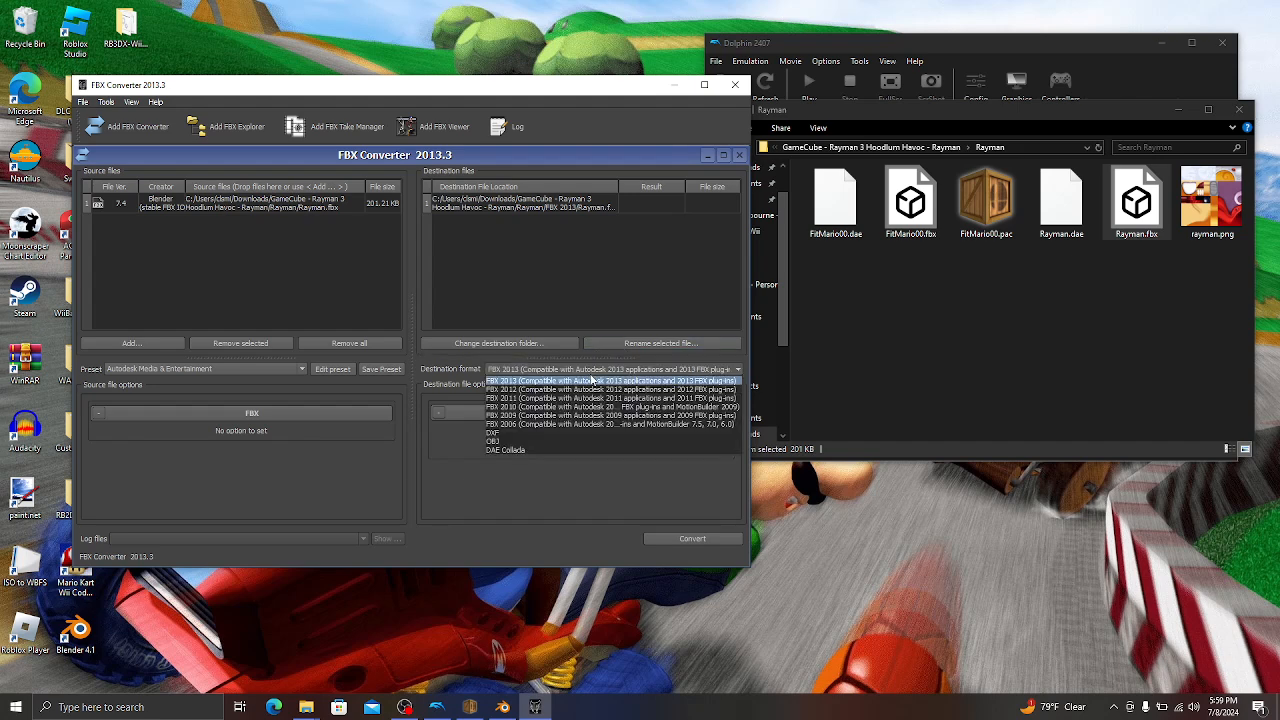
{"action": "left_click", "coordinate": [547, 448]}
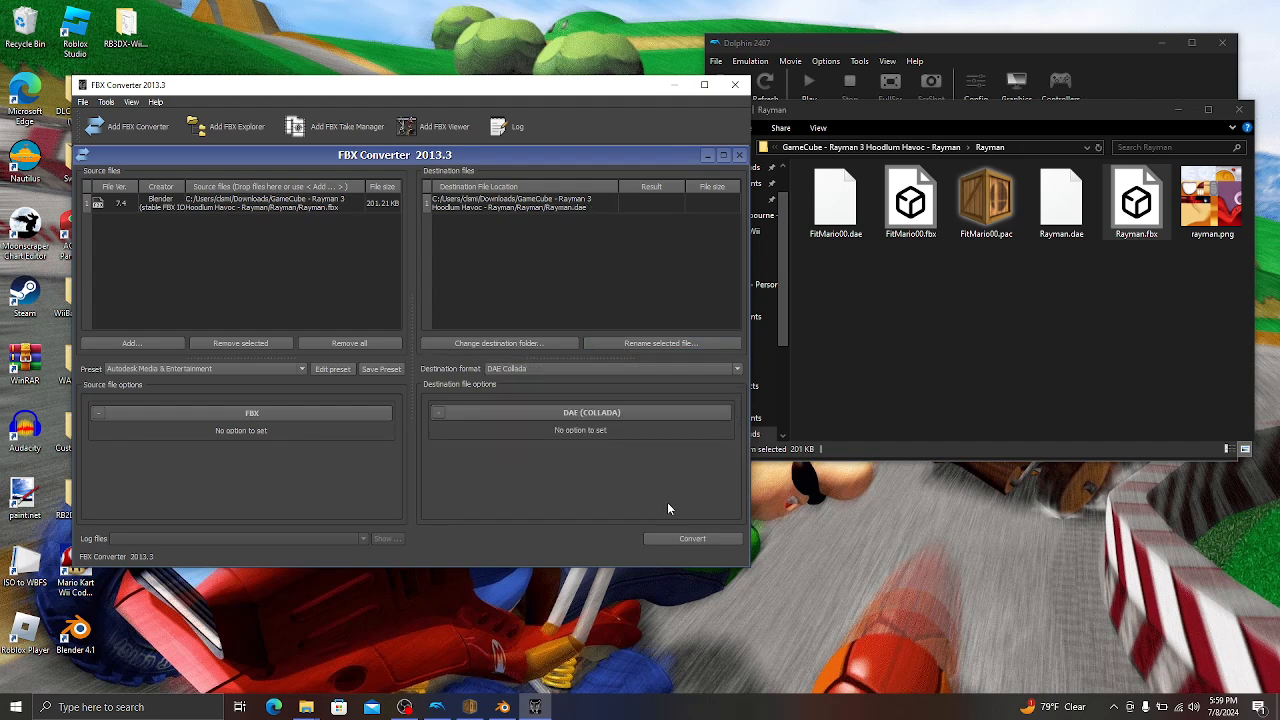
{"action": "left_click", "coordinate": [687, 538]}
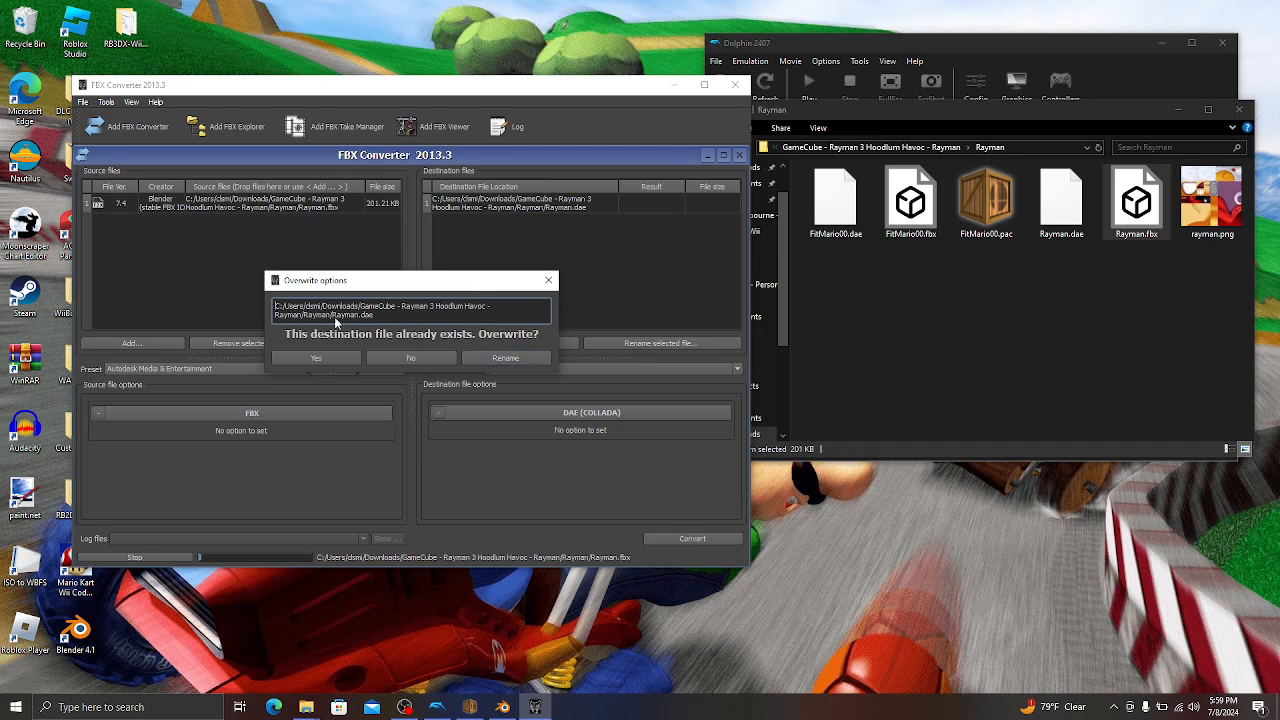
{"action": "left_click", "coordinate": [520, 360]}
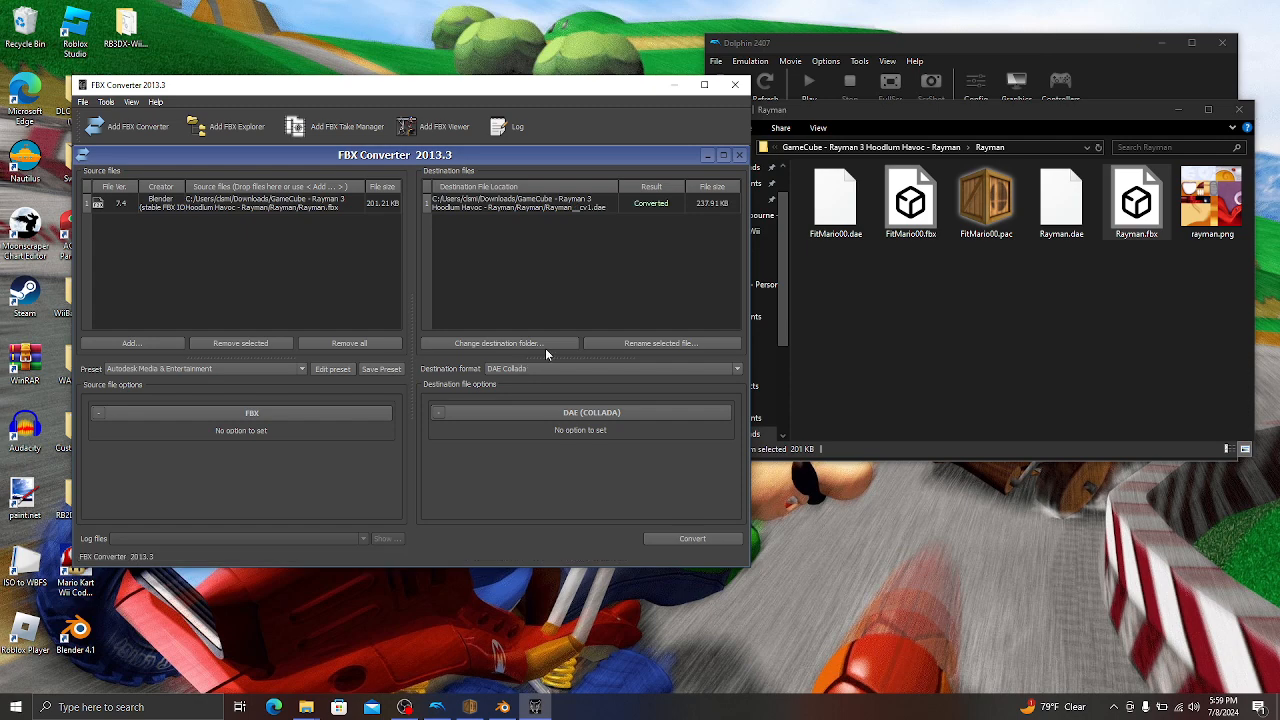
{"action": "left_click", "coordinate": [734, 85]}
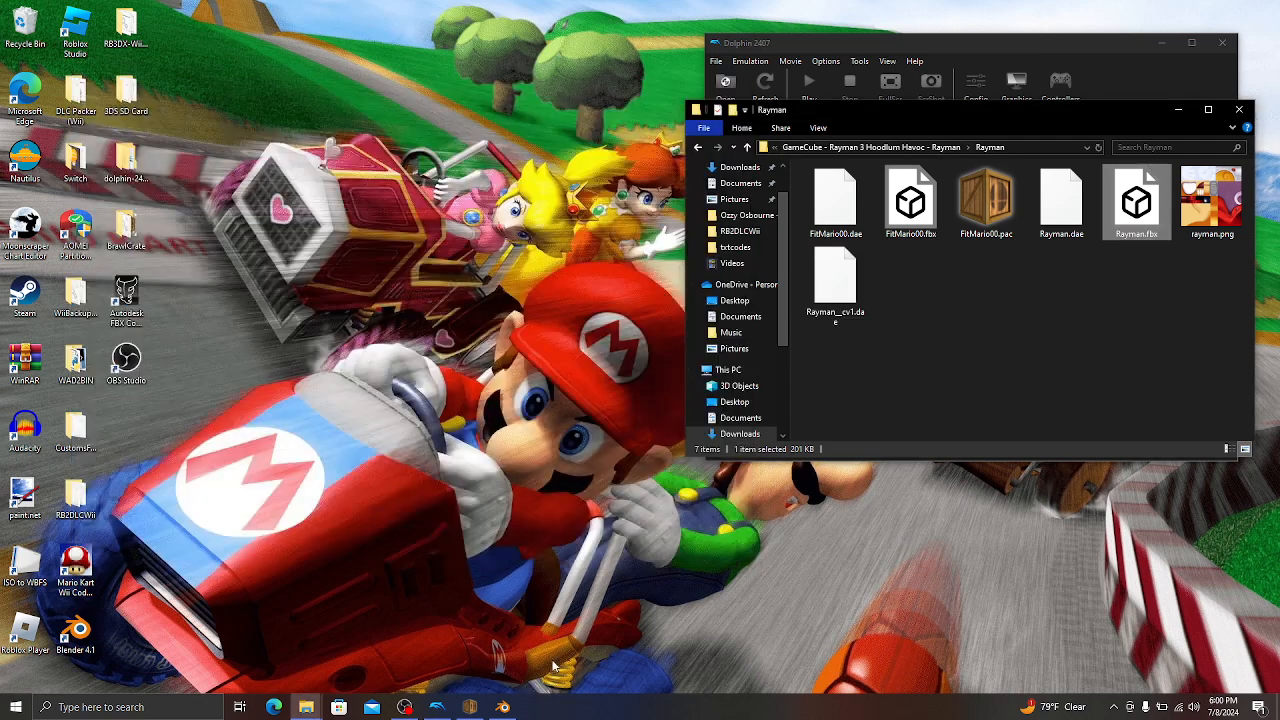
Switch to BrawlCrate with FitMario00.pac loaded and expand Model Data [0] down to its FitMario00 model.
{"action": "left_click", "coordinate": [990, 205]}
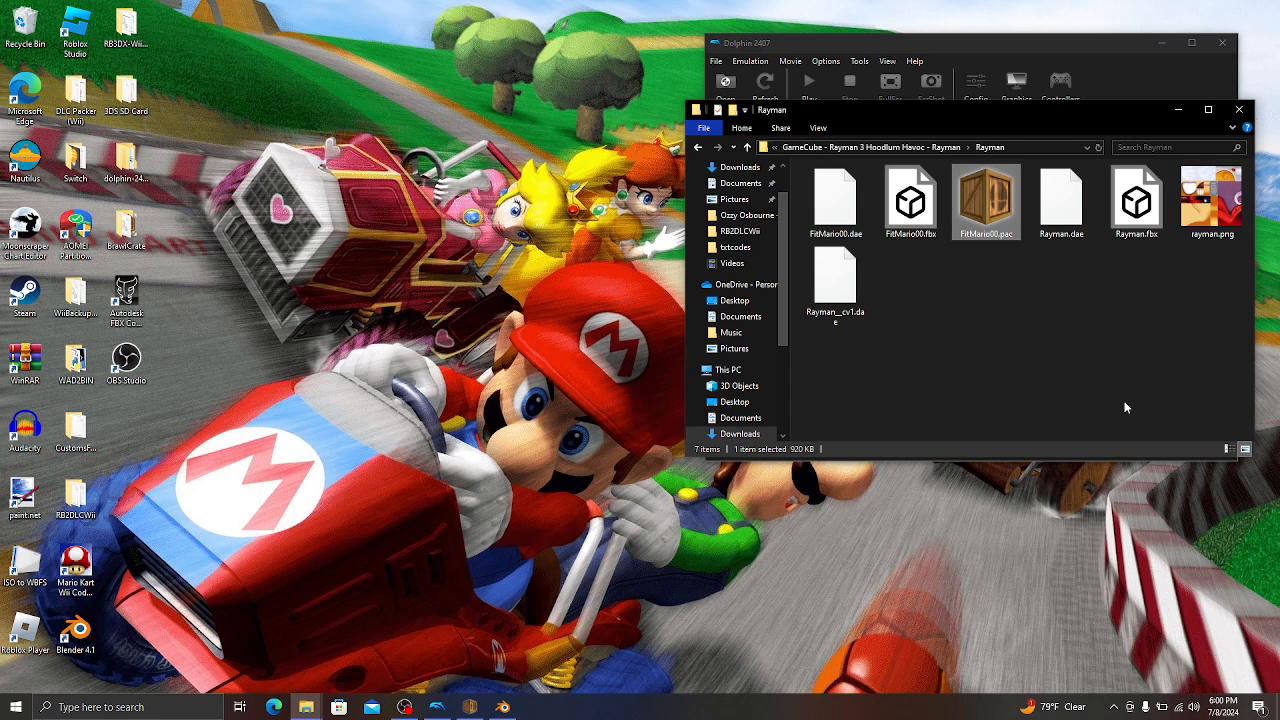
{"action": "left_click", "coordinate": [134, 168]}
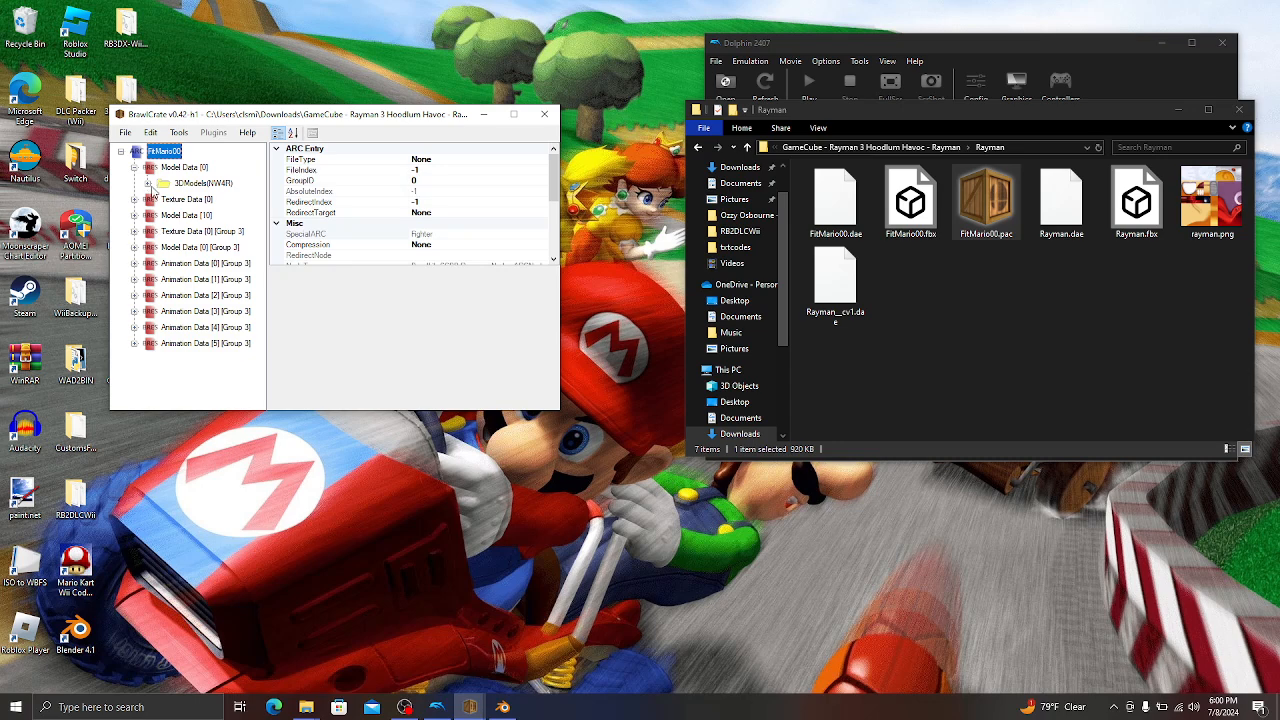
{"action": "left_click", "coordinate": [148, 184]}
{"action": "left_click", "coordinate": [410, 708]}
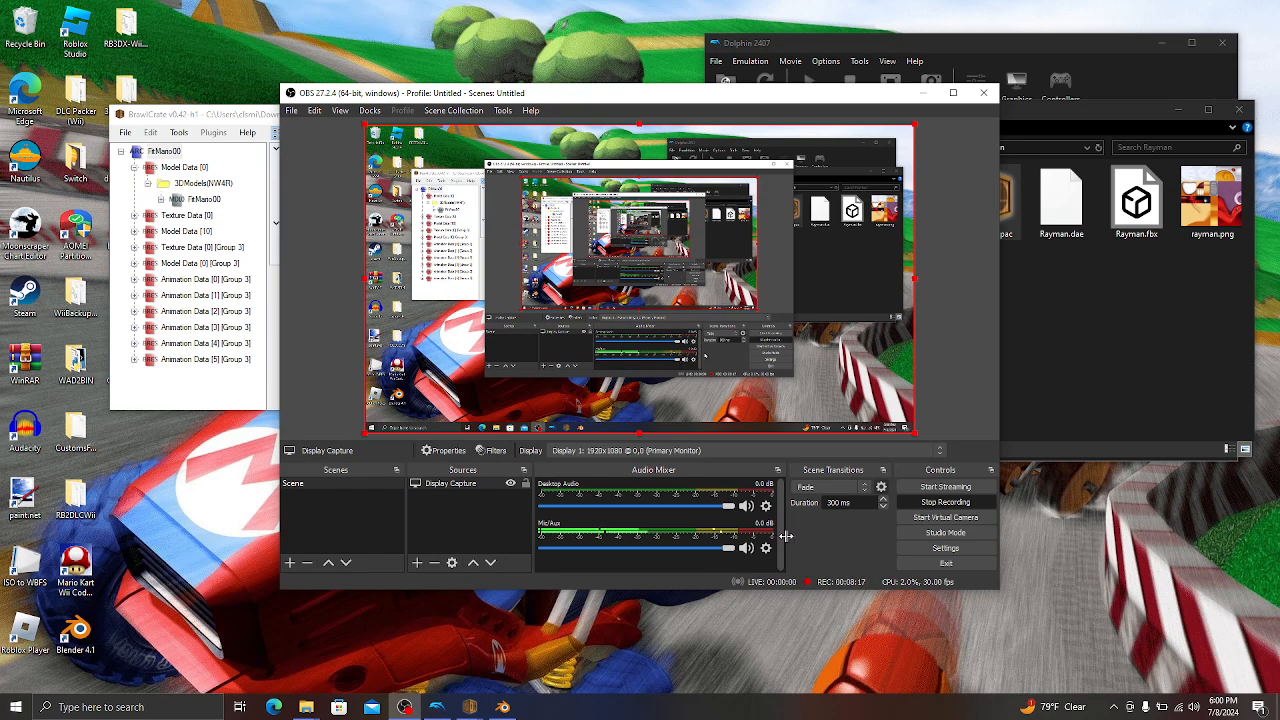
{"action": "left_click", "coordinate": [747, 548]}
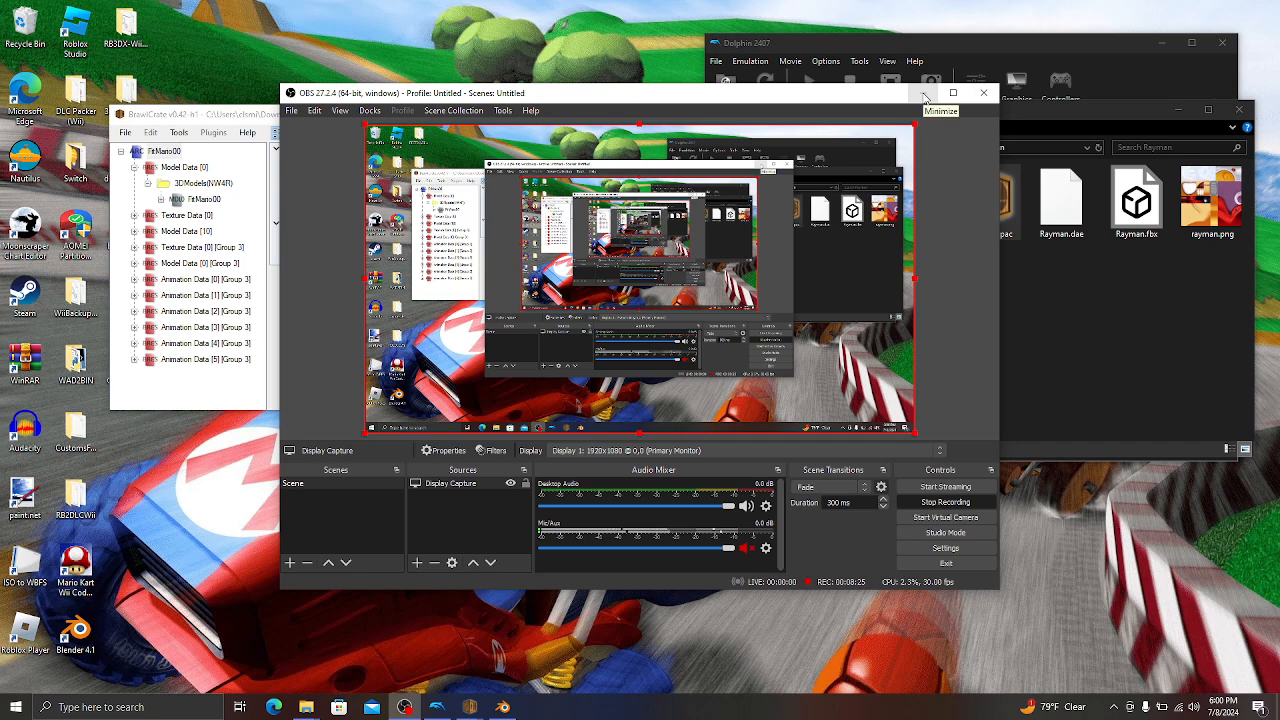
{"action": "left_click", "coordinate": [747, 549]}
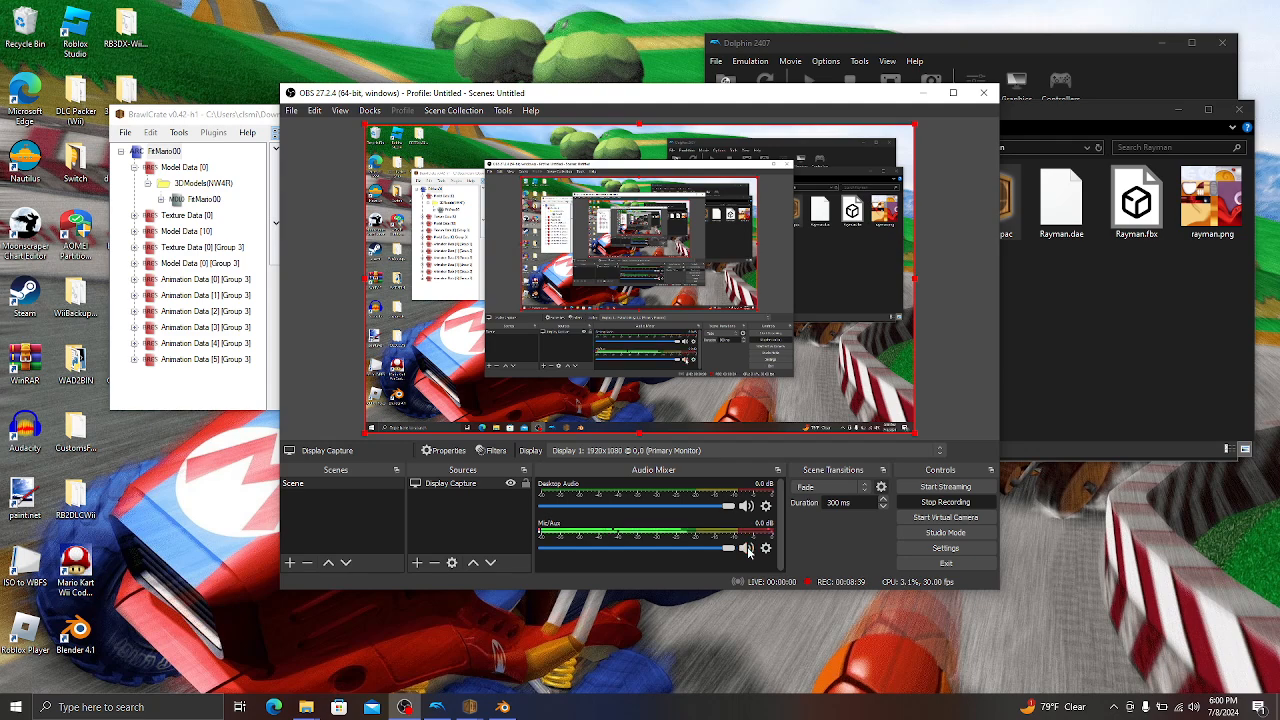
{"action": "left_click", "coordinate": [928, 96]}
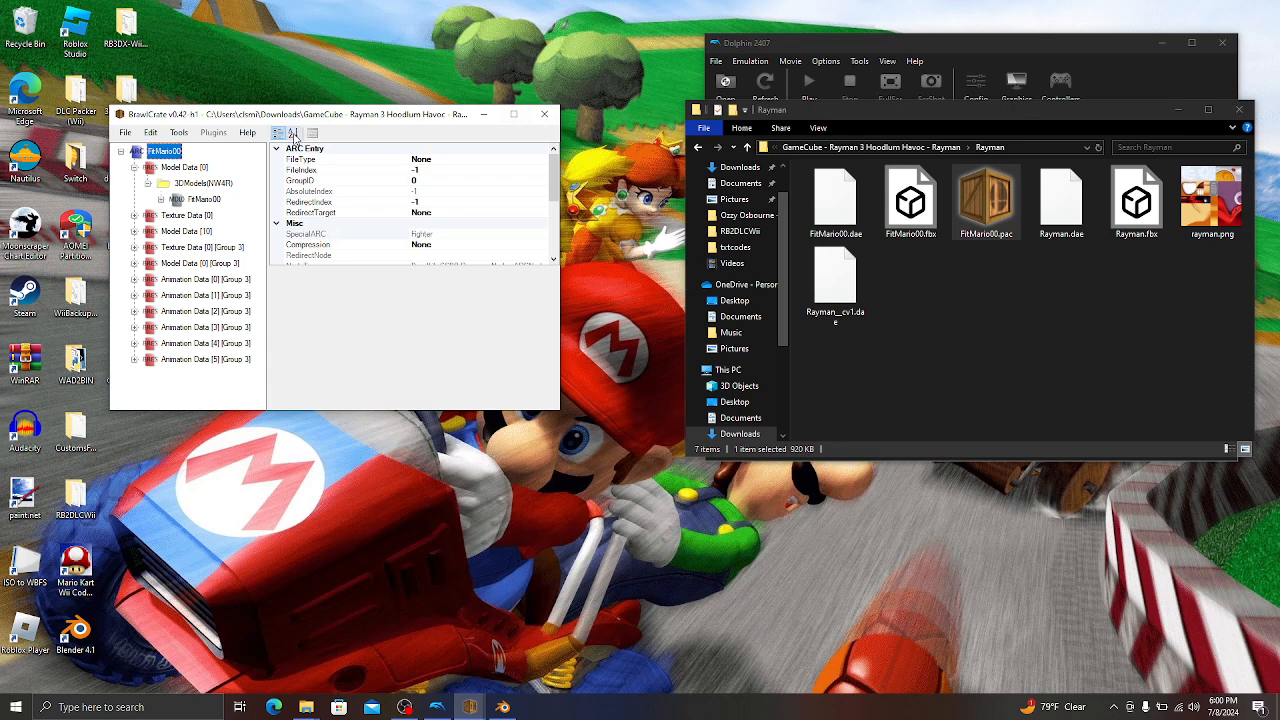
Start replacing the FitMario00 model in Model Data [0] with Rayman__cv1.dae.
{"action": "left_click_drag", "start_coordinate": [304, 112], "coordinate": [359, 100]}
{"action": "left_click", "coordinate": [265, 187]}
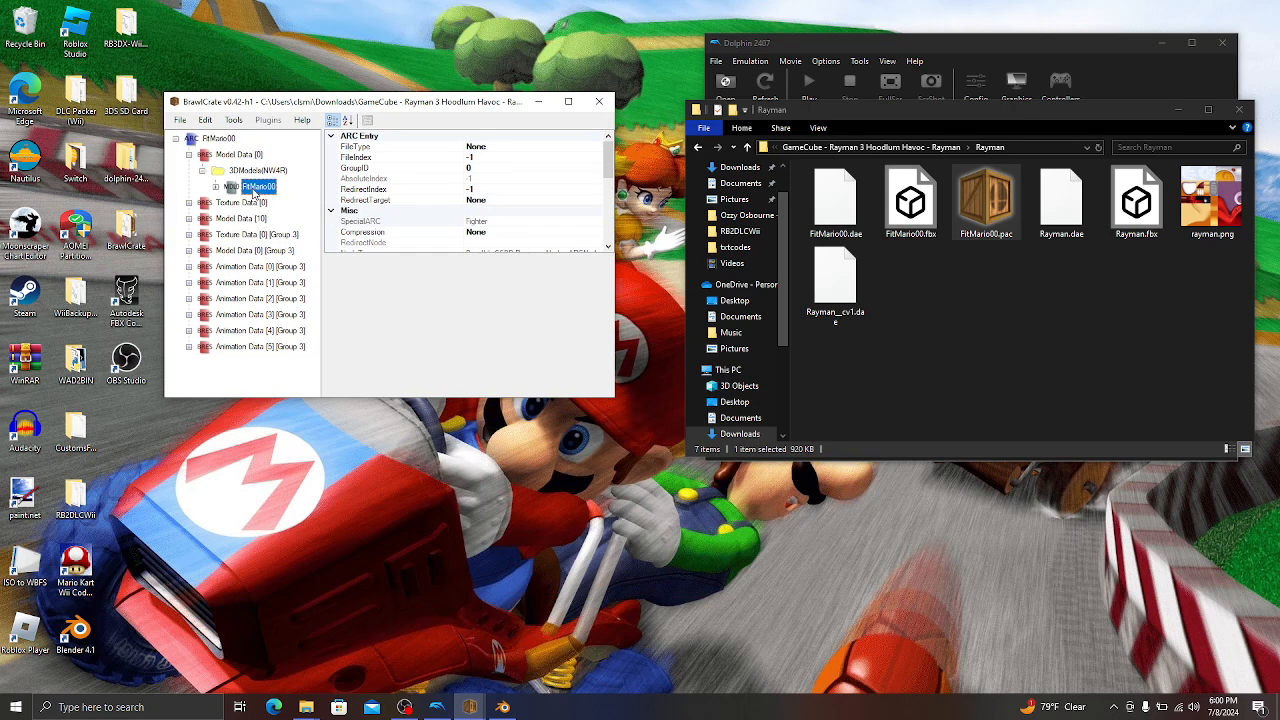
{"action": "right_click", "coordinate": [256, 191]}
{"action": "left_click", "coordinate": [308, 247]}
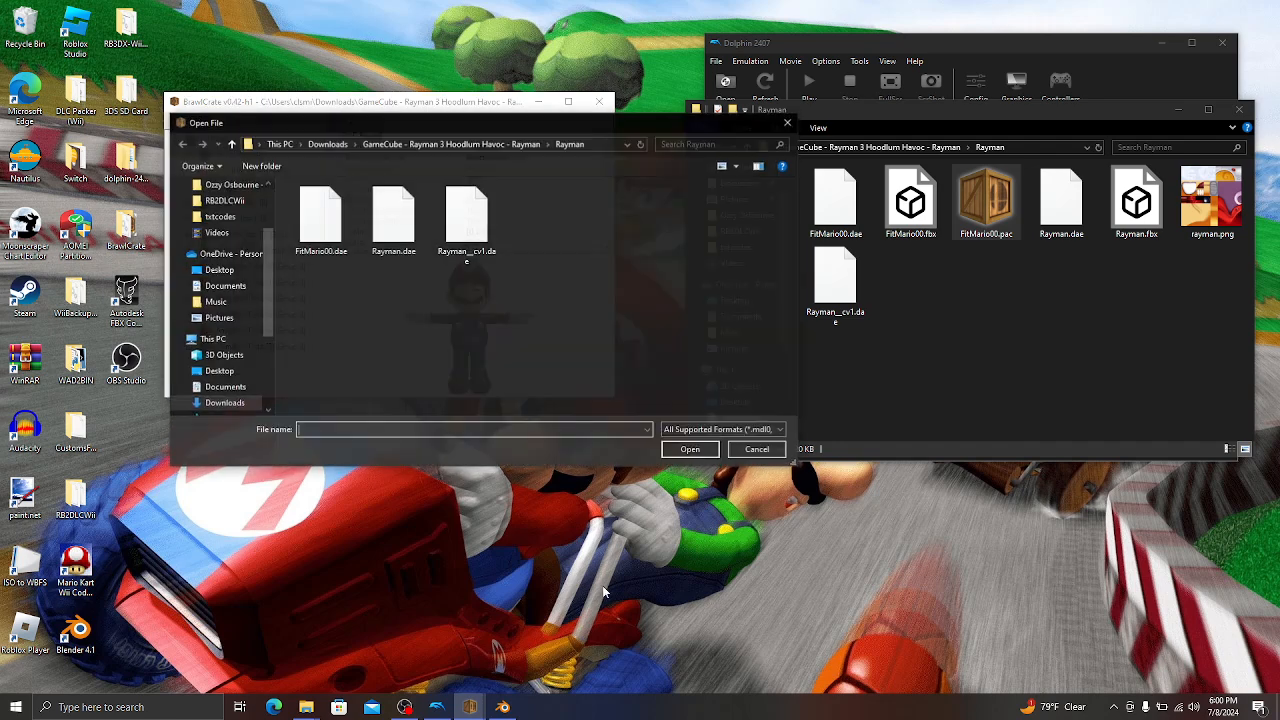
{"action": "double_click", "coordinate": [475, 207]}
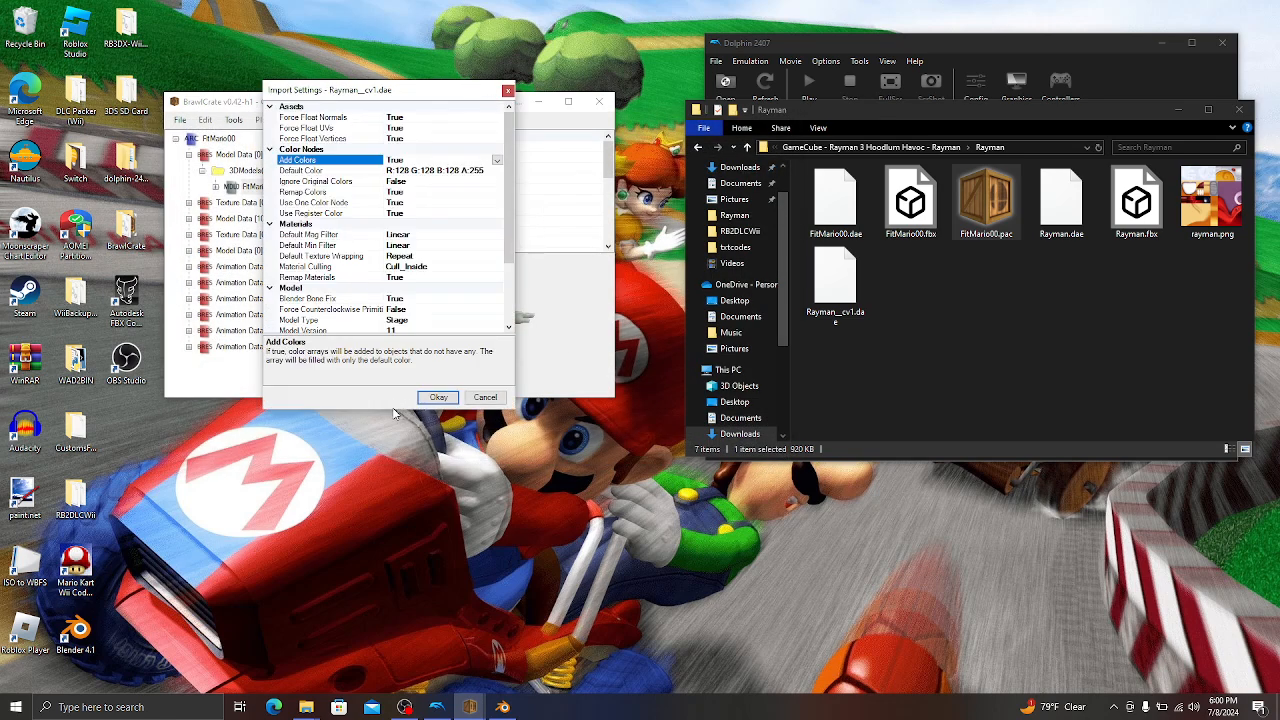
Set Add Colors to False and Material Culling to Cull_None in the import settings for the Rayman model.
{"action": "left_click_drag", "start_coordinate": [393, 426], "coordinate": [432, 622]}
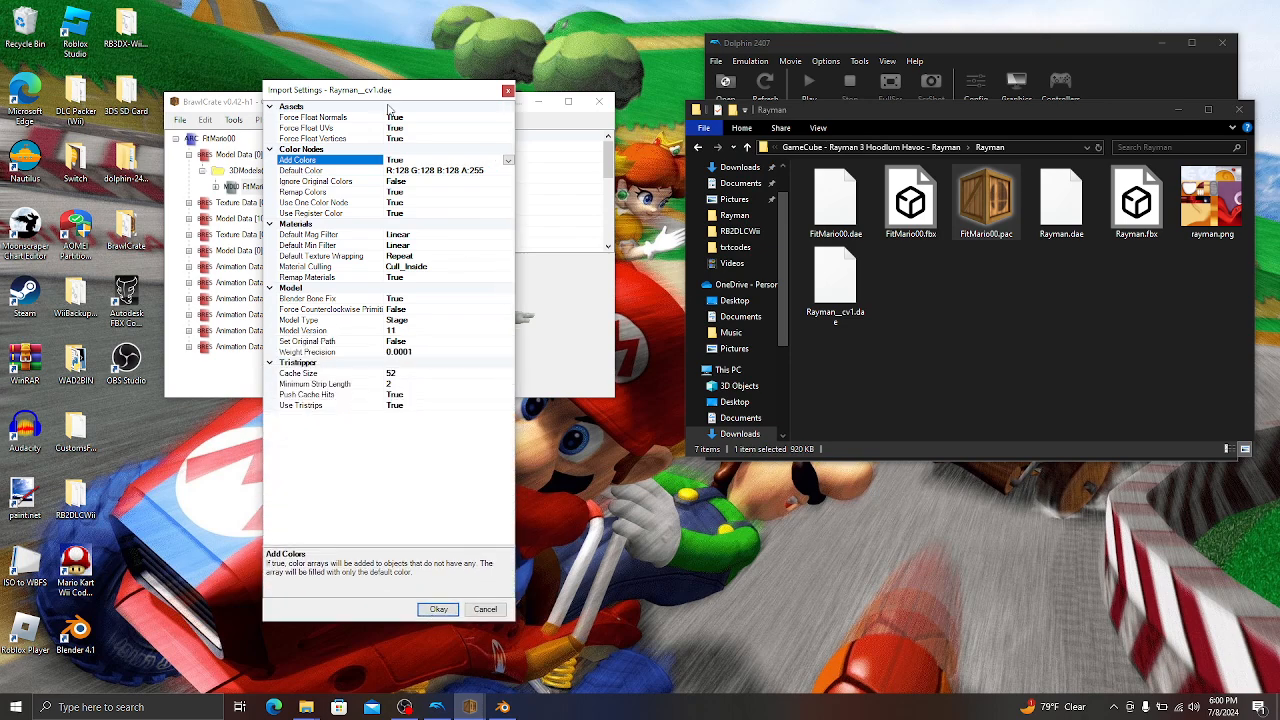
{"action": "left_click_drag", "start_coordinate": [381, 91], "coordinate": [622, 98]}
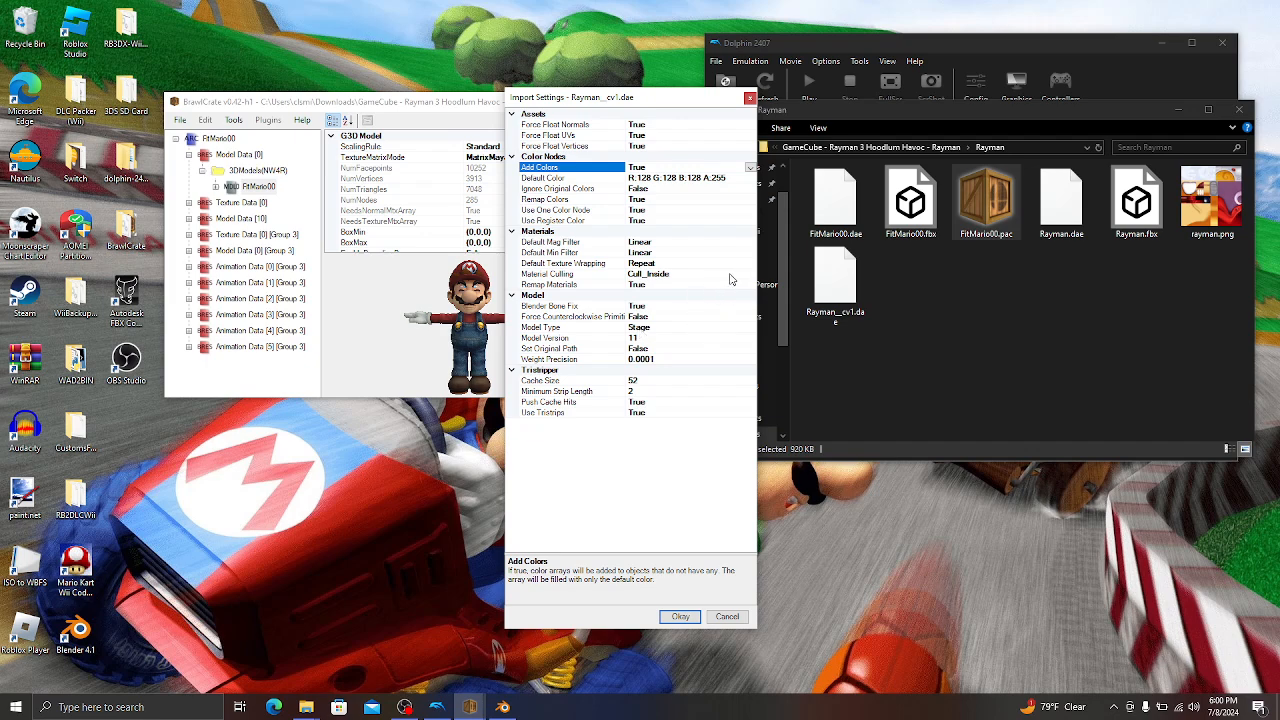
{"action": "left_click", "coordinate": [750, 168]}
{"action": "left_click", "coordinate": [664, 190]}
{"action": "left_click", "coordinate": [733, 276]}
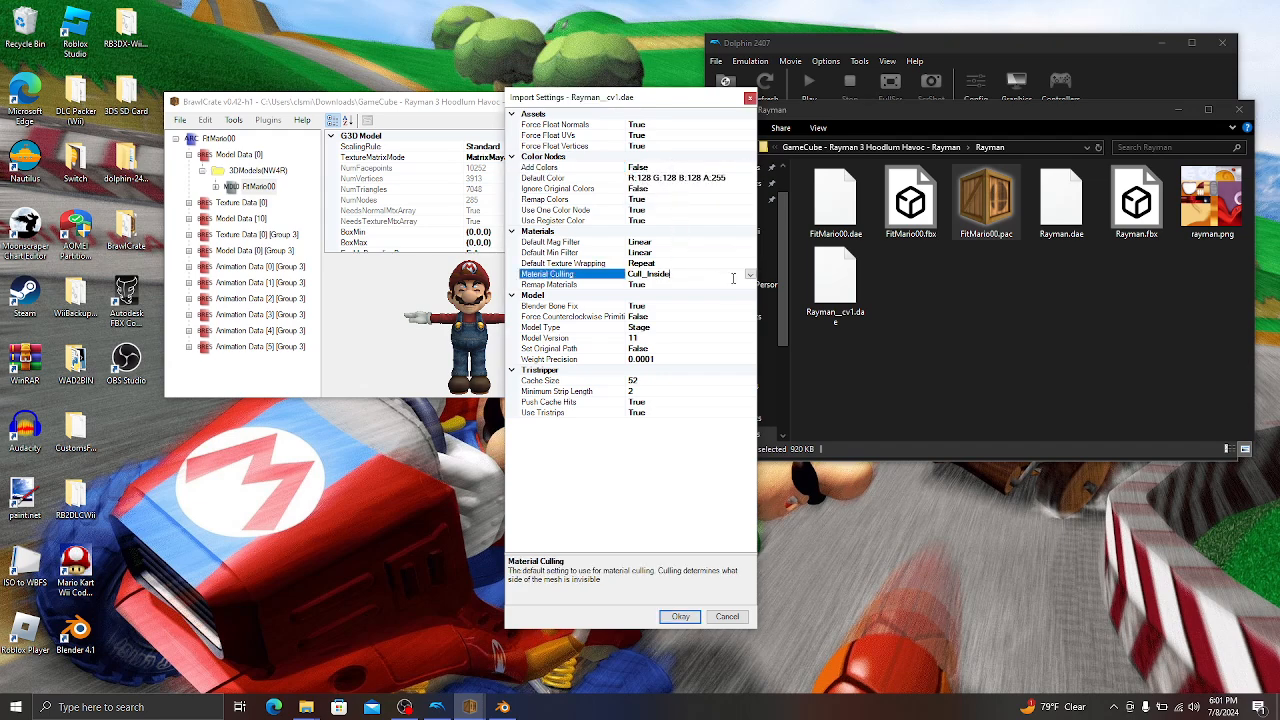
{"action": "left_click", "coordinate": [750, 276]}
{"action": "left_click", "coordinate": [682, 287]}
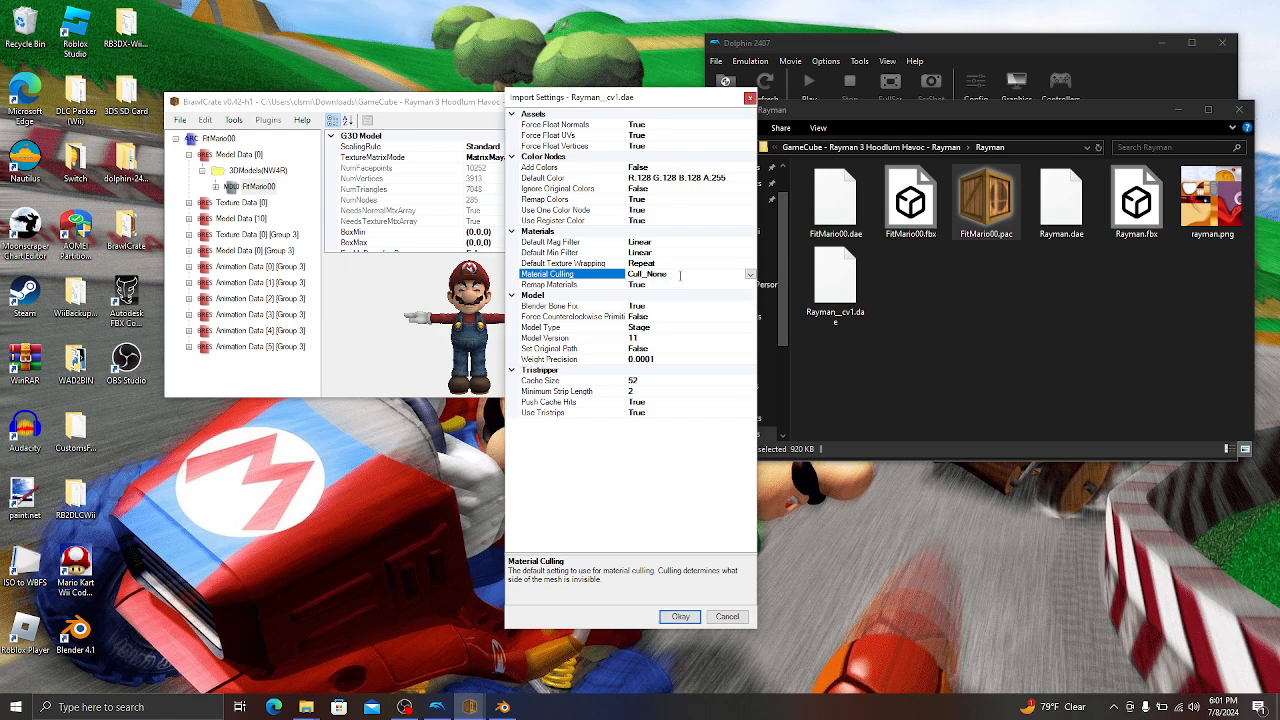
Set Model Type to Character and Model Version to 9, check that Blender Bone Fix is True, and import the model.
{"action": "left_click", "coordinate": [695, 328]}
{"action": "left_click", "coordinate": [750, 328]}
{"action": "left_click", "coordinate": [673, 344]}
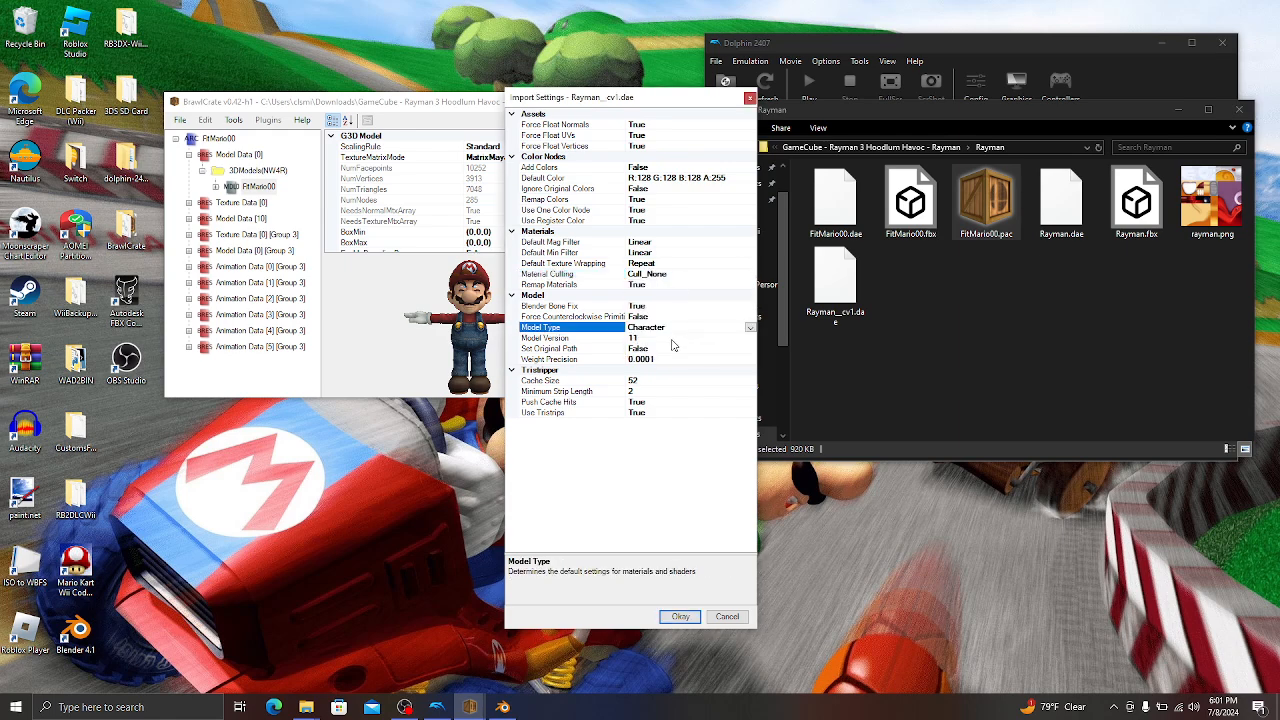
{"action": "left_click", "coordinate": [568, 338]}
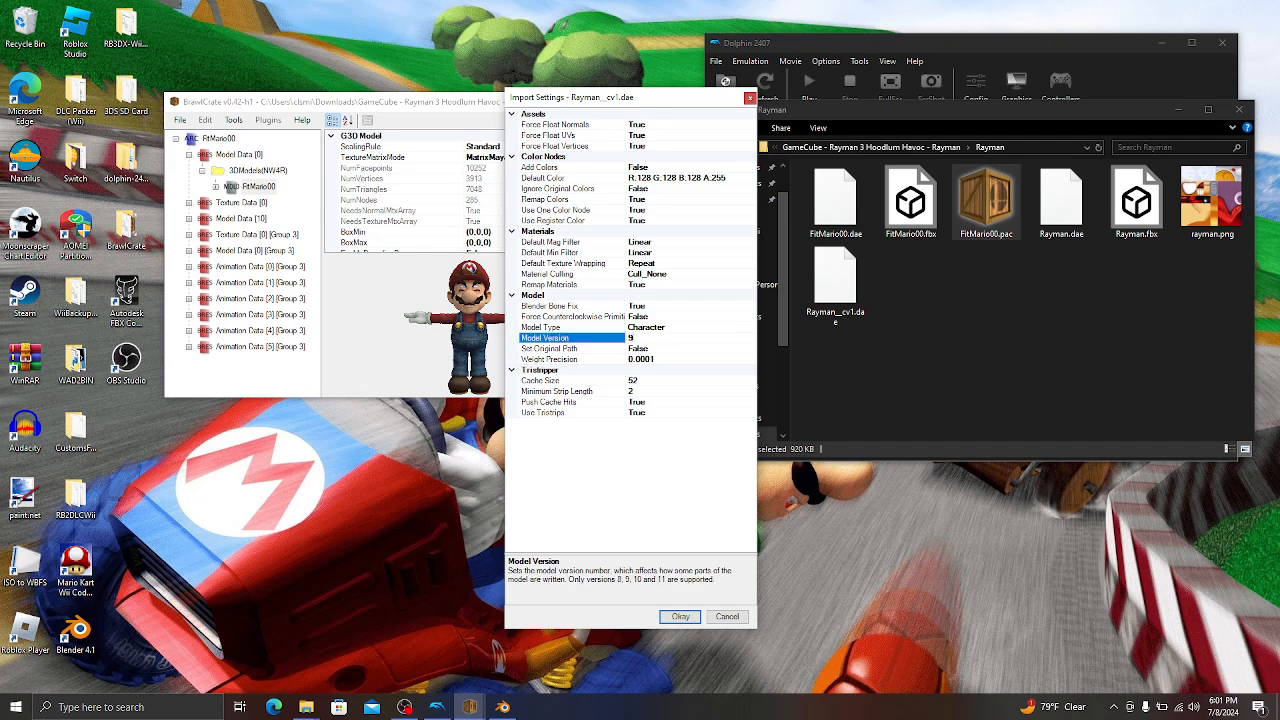
{"action": "left_click", "coordinate": [675, 308]}
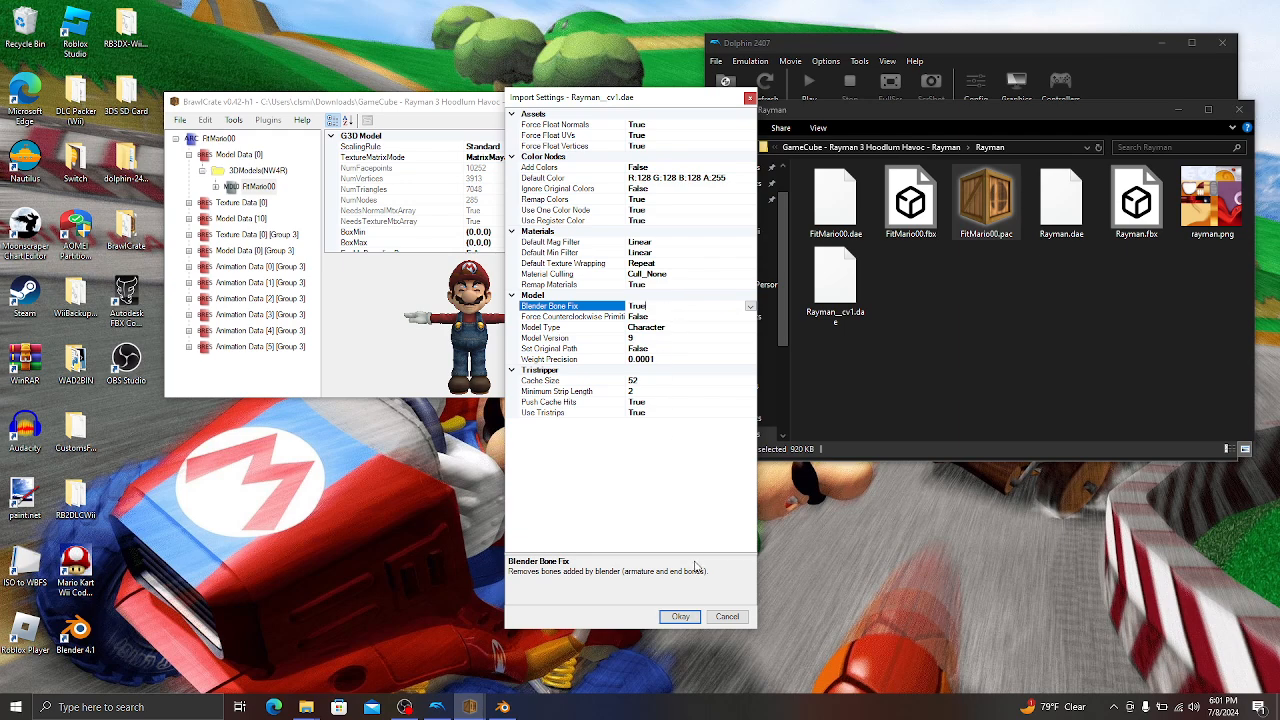
{"action": "left_click", "coordinate": [680, 616]}
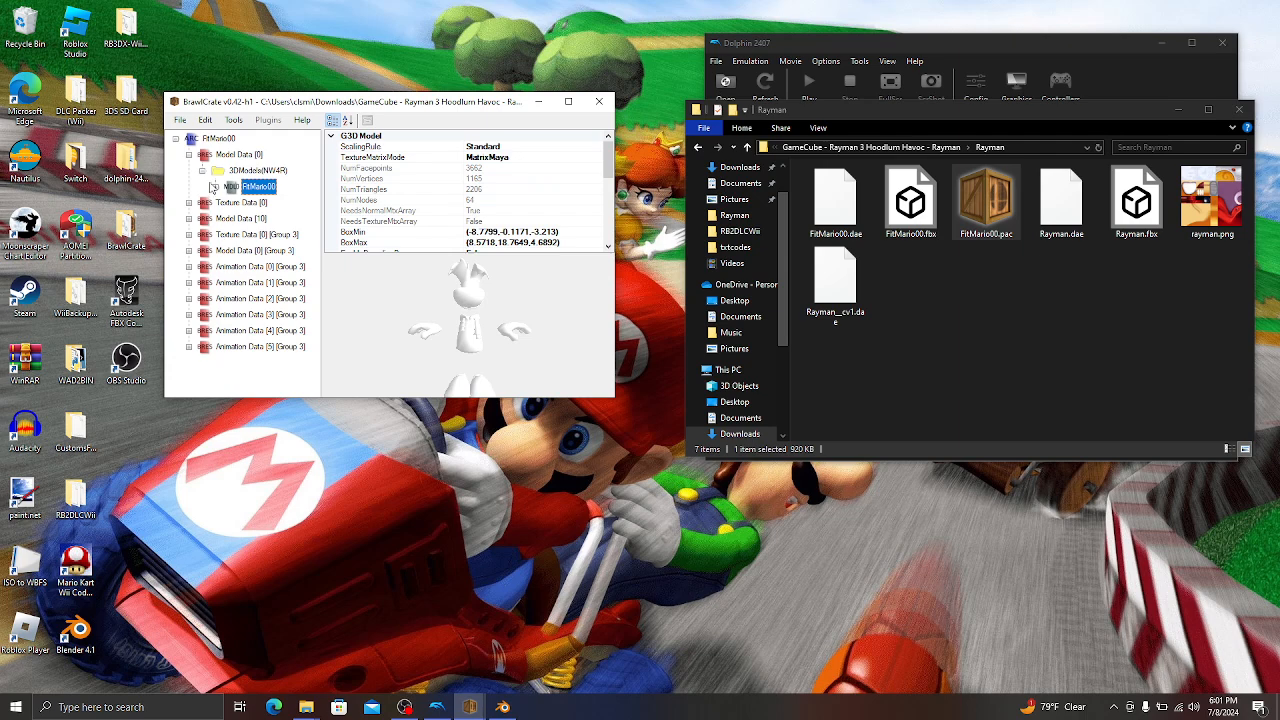
Expand the imported FitMario00 model's Textures group and select its rayman texture reference.
{"action": "left_click", "coordinate": [213, 187]}
{"action": "left_click", "coordinate": [222, 346]}
{"action": "left_click", "coordinate": [229, 330]}
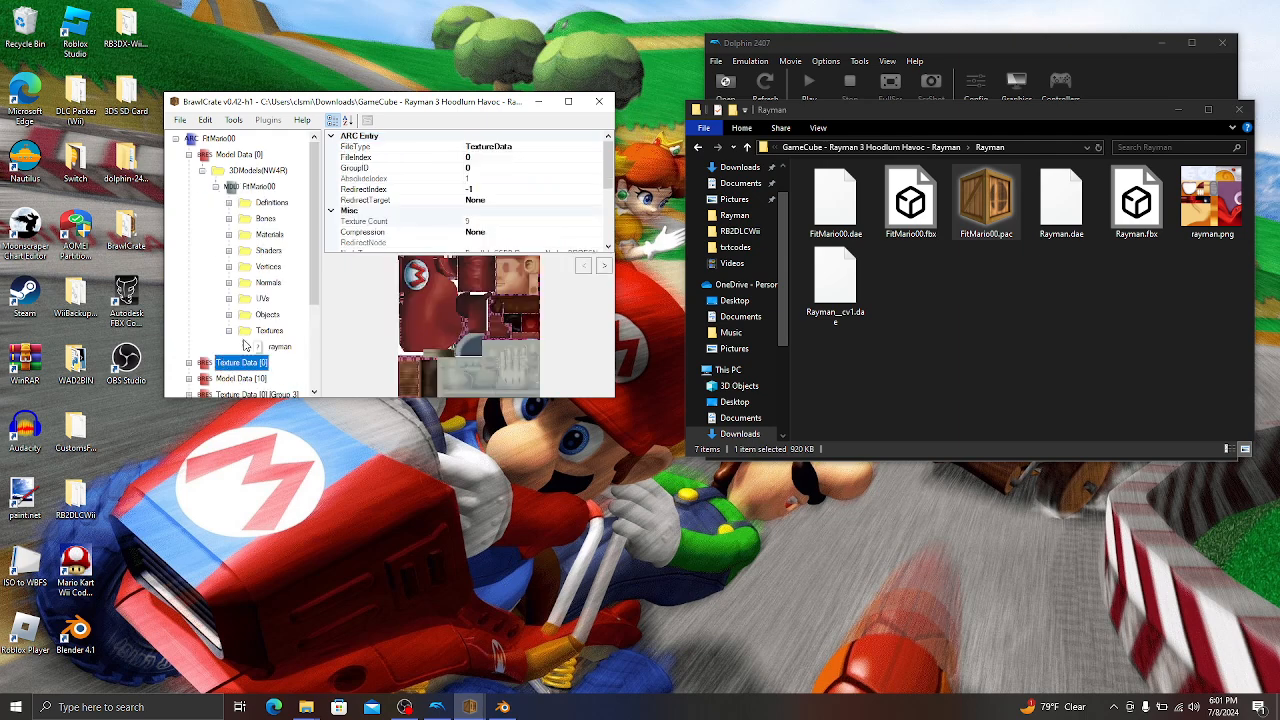
{"action": "left_click", "coordinate": [250, 342]}
Expand Texture Data [0] and import rayman.png into it as a new texture.
{"action": "scroll", "coordinate": [236, 336], "scroll_direction": "down", "scroll_amount": 2}
{"action": "left_click", "coordinate": [190, 266]}
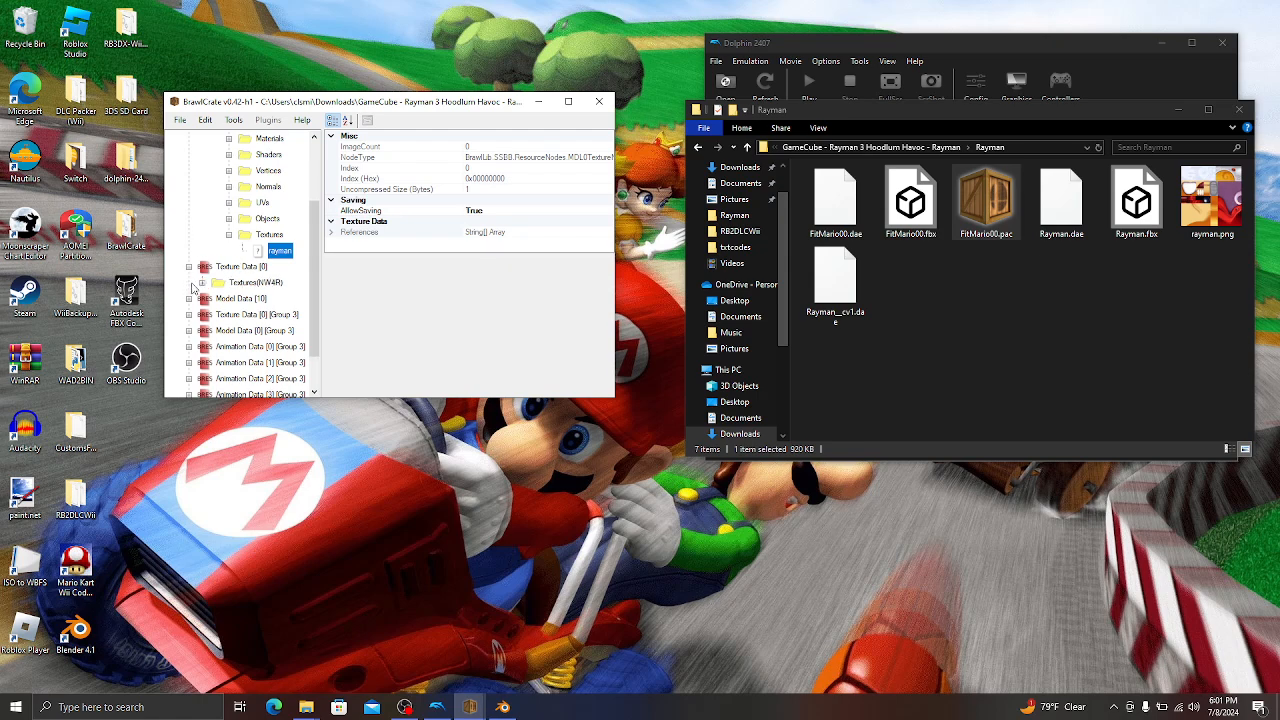
{"action": "left_click", "coordinate": [202, 283]}
{"action": "right_click", "coordinate": [250, 199]}
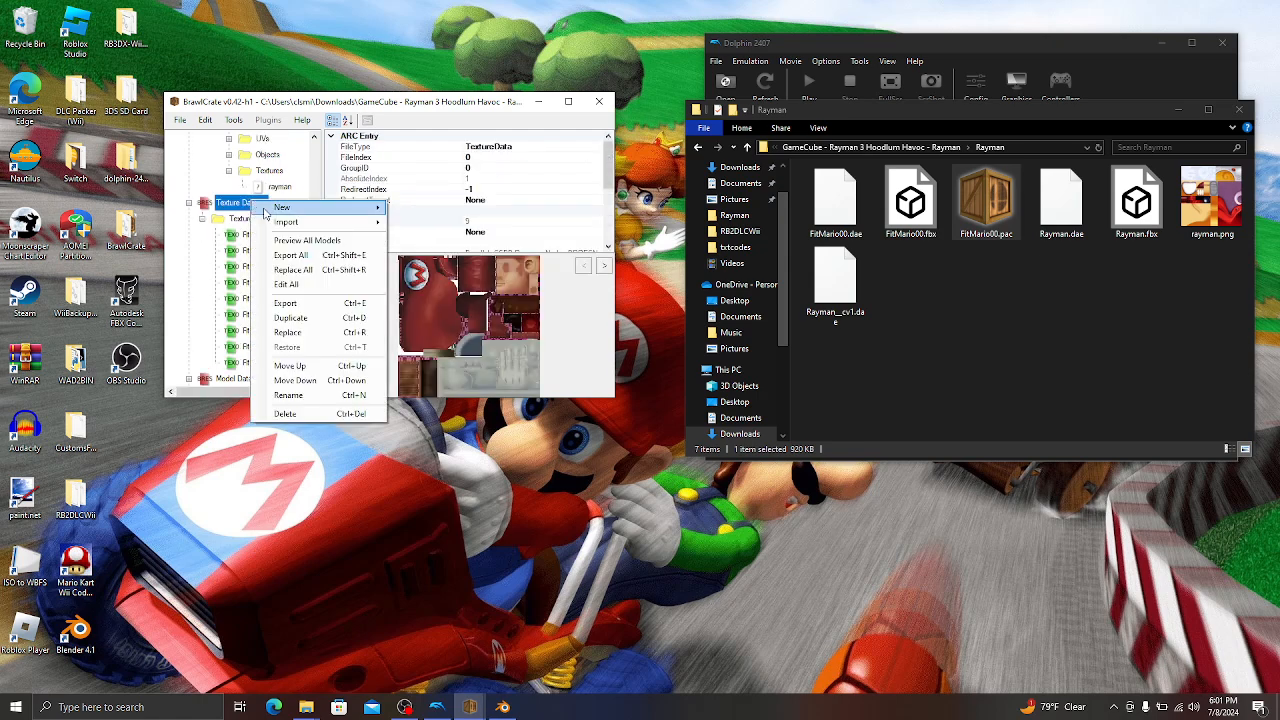
{"action": "mouse_move", "coordinate": [285, 223]}
{"action": "left_click", "coordinate": [445, 223]}
{"action": "double_click", "coordinate": [318, 218]}
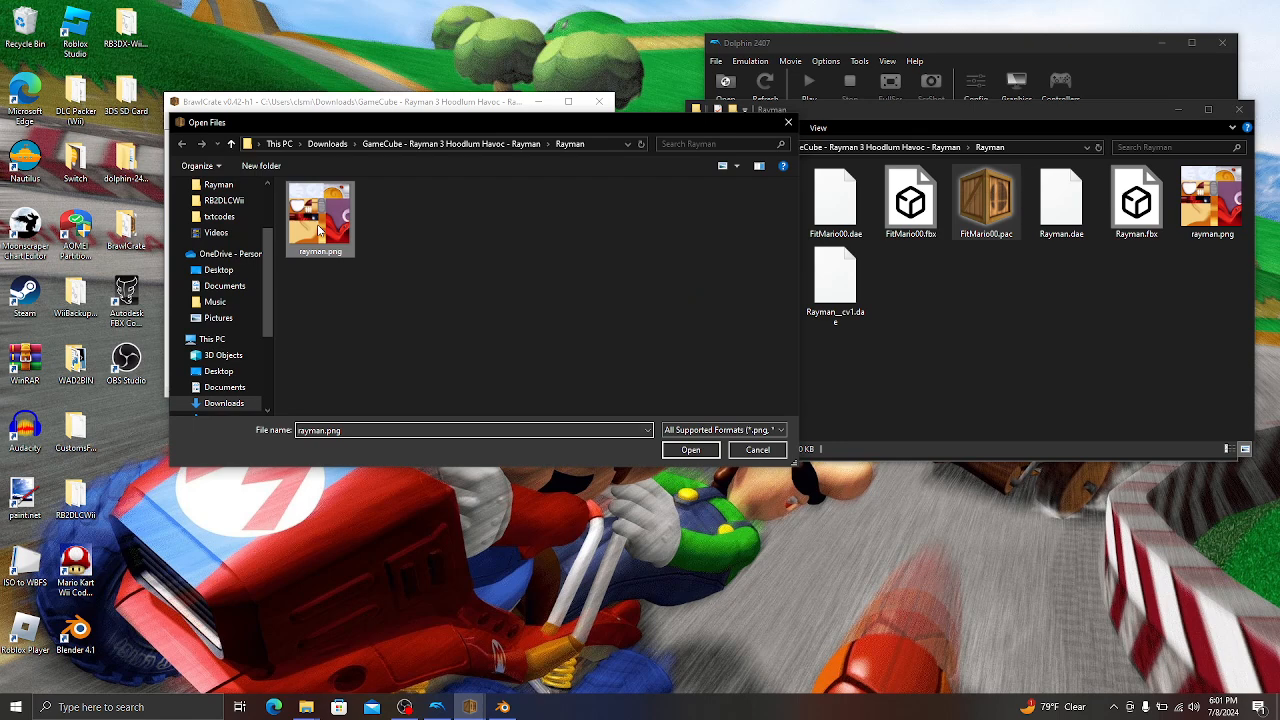
{"action": "left_click", "coordinate": [487, 404]}
Delete all FitMario textures from FitMario_BodyA to FitMario_Kage in Texture Data [0], keeping only rayman.
{"action": "left_click", "coordinate": [268, 219]}
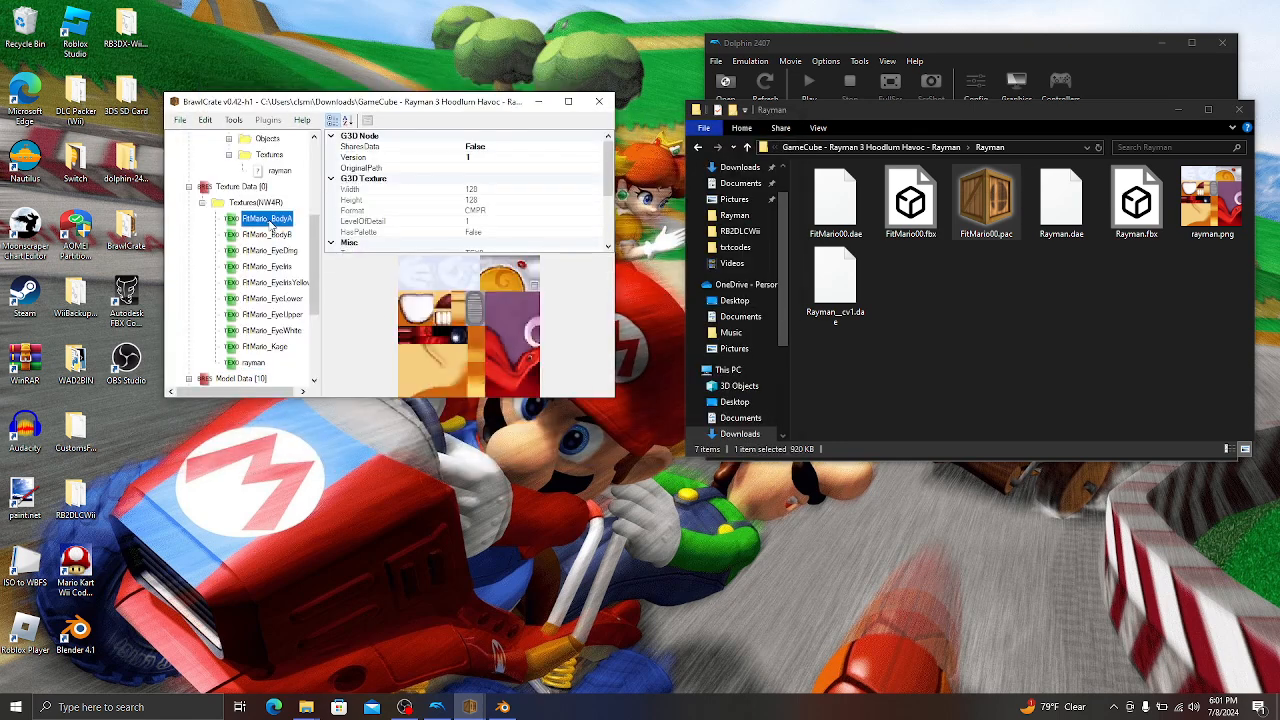
{"action": "key", "text": "ctrl+Delete"}
{"action": "key", "text": "ctrl+Delete"}
{"action": "key", "text": "ctrl+Delete"}
{"action": "key", "text": "ctrl+Delete"}
{"action": "key", "text": "ctrl+Delete"}
{"action": "key", "text": "ctrl+Delete"}
{"action": "key", "text": "ctrl+Delete"}
{"action": "key", "text": "ctrl+Delete"}
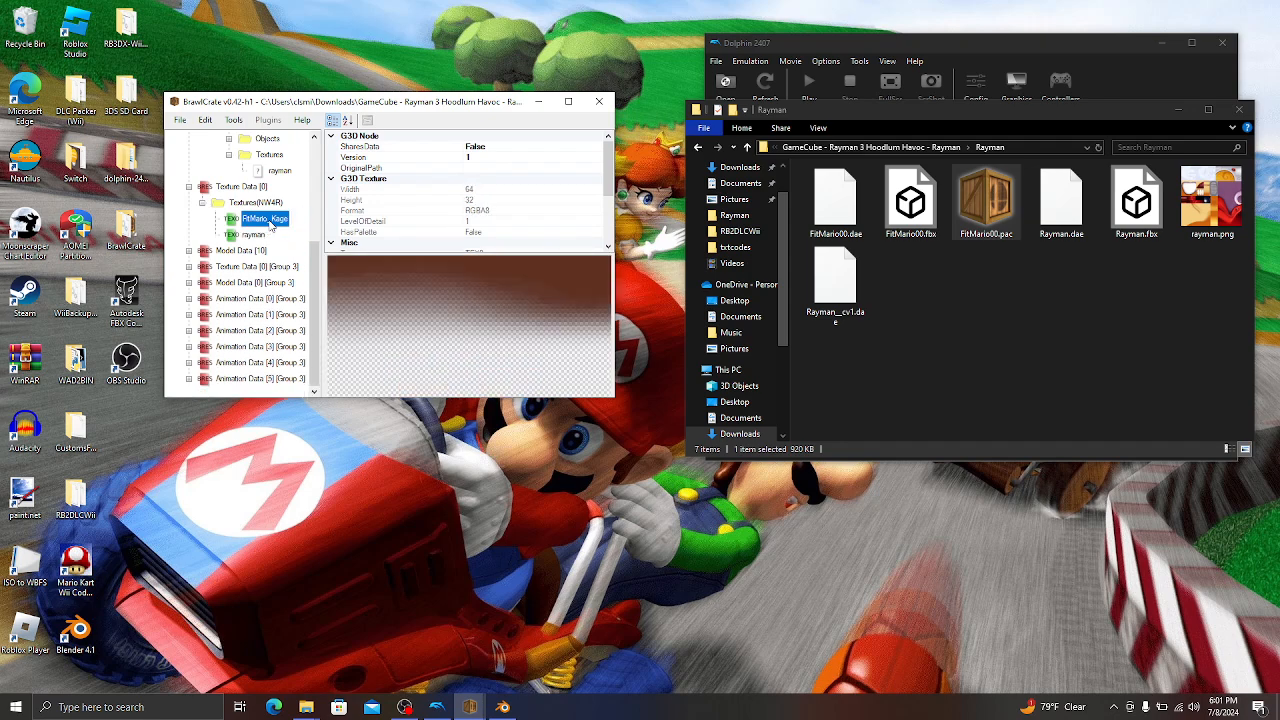
Reselect the FitMario00 model to refresh its preview with the imported texture.
{"action": "scroll", "coordinate": [269, 225], "scroll_direction": "up", "scroll_amount": 4}
{"action": "left_click", "coordinate": [255, 187]}
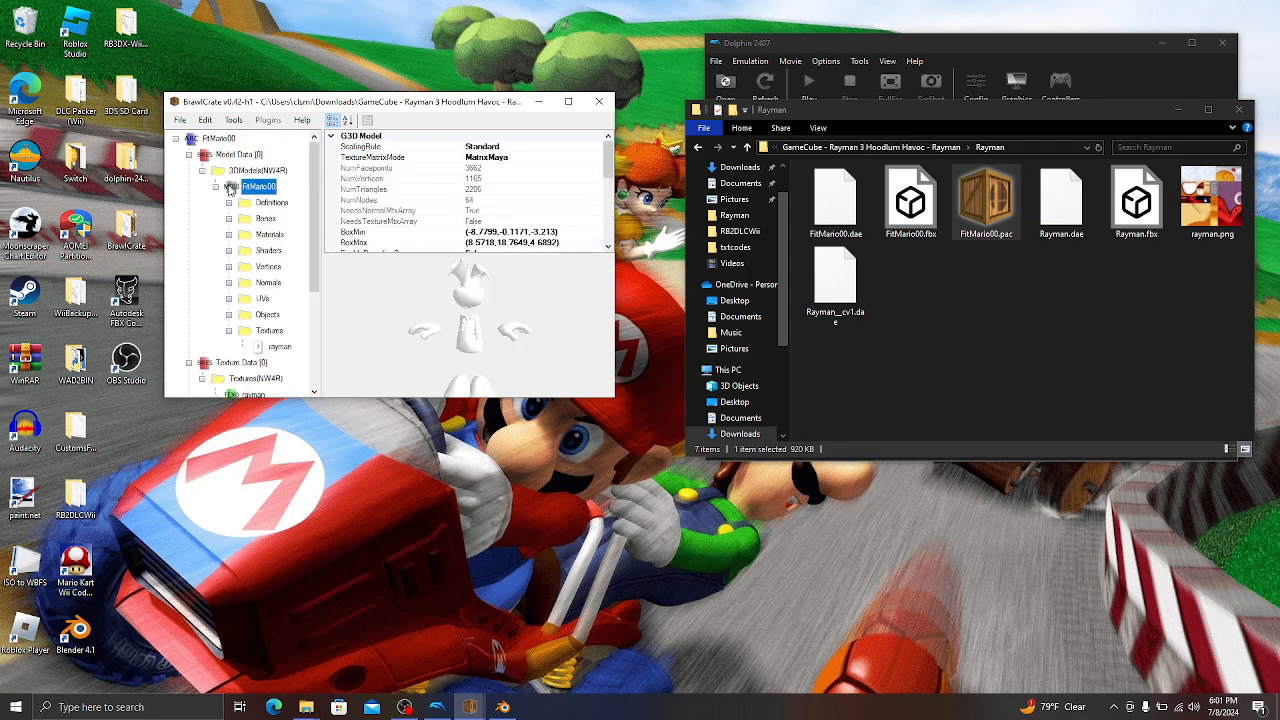
{"action": "left_click", "coordinate": [258, 170]}
{"action": "left_click", "coordinate": [258, 187]}
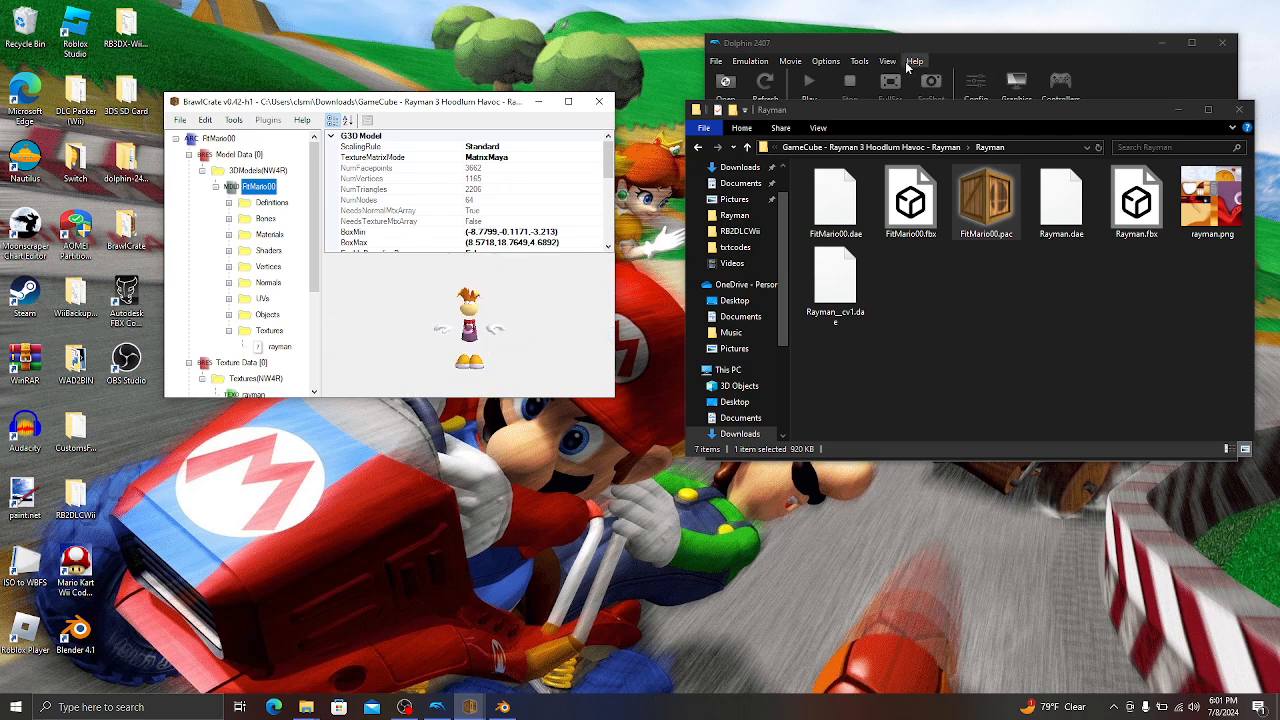
Set AutoMetalMaterials to True for the FitMario00 model and collapse the model's contents.
{"action": "left_click", "coordinate": [879, 41]}
{"action": "left_click_drag", "start_coordinate": [881, 46], "coordinate": [876, 48]}
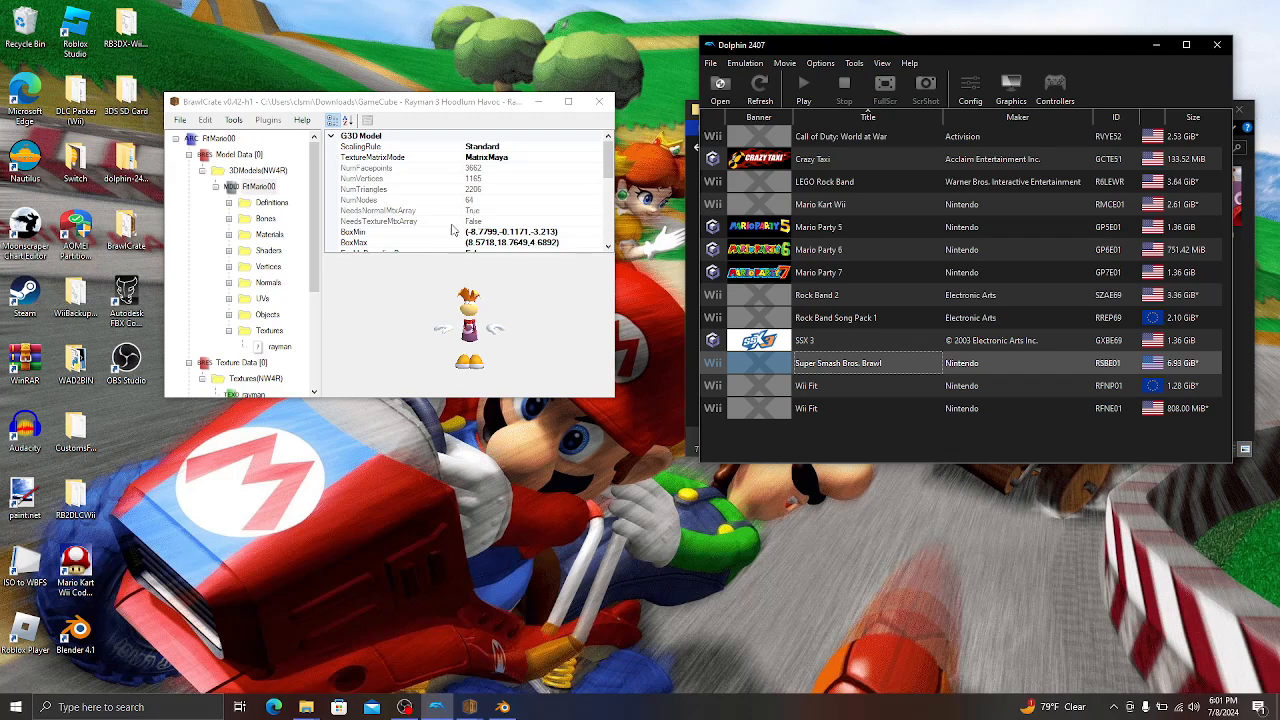
{"action": "left_click", "coordinate": [476, 112]}
{"action": "scroll", "coordinate": [521, 242], "scroll_direction": "down", "scroll_amount": 2}
{"action": "scroll", "coordinate": [524, 243], "scroll_direction": "down", "scroll_amount": 1}
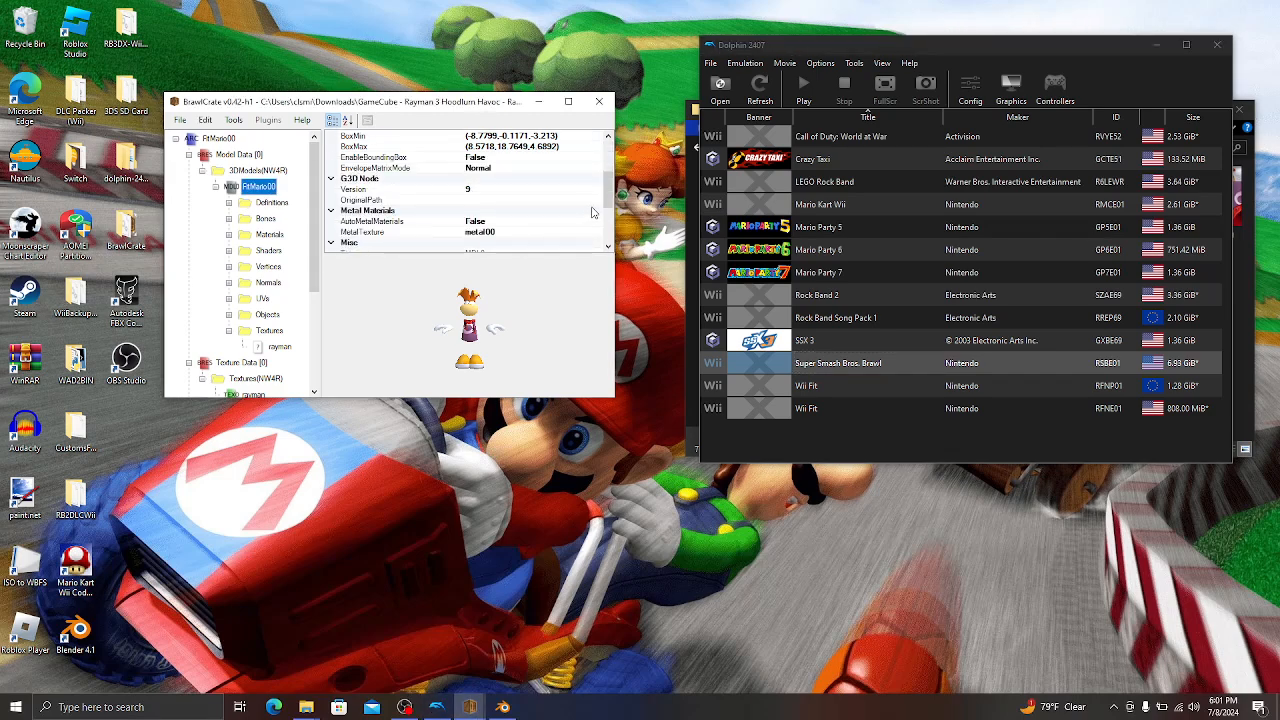
{"action": "left_click", "coordinate": [582, 222]}
{"action": "left_click", "coordinate": [596, 200]}
{"action": "left_click", "coordinate": [514, 211]}
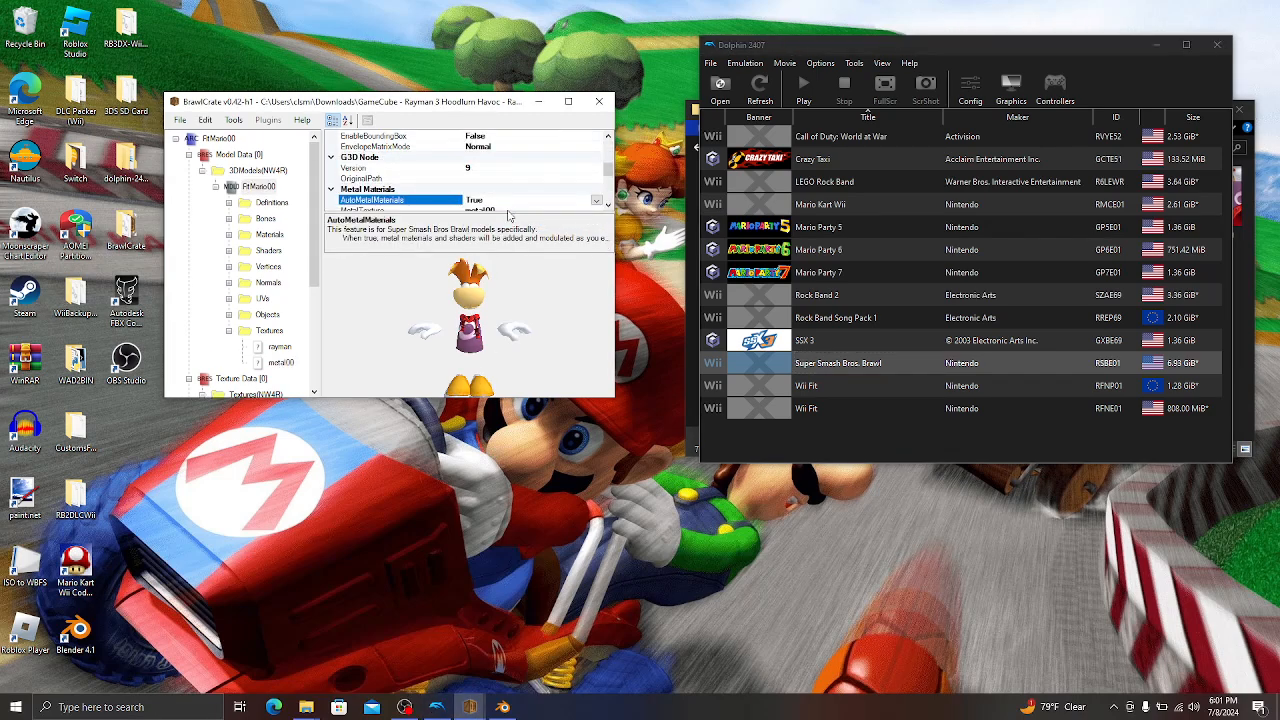
{"action": "left_click", "coordinate": [215, 186]}
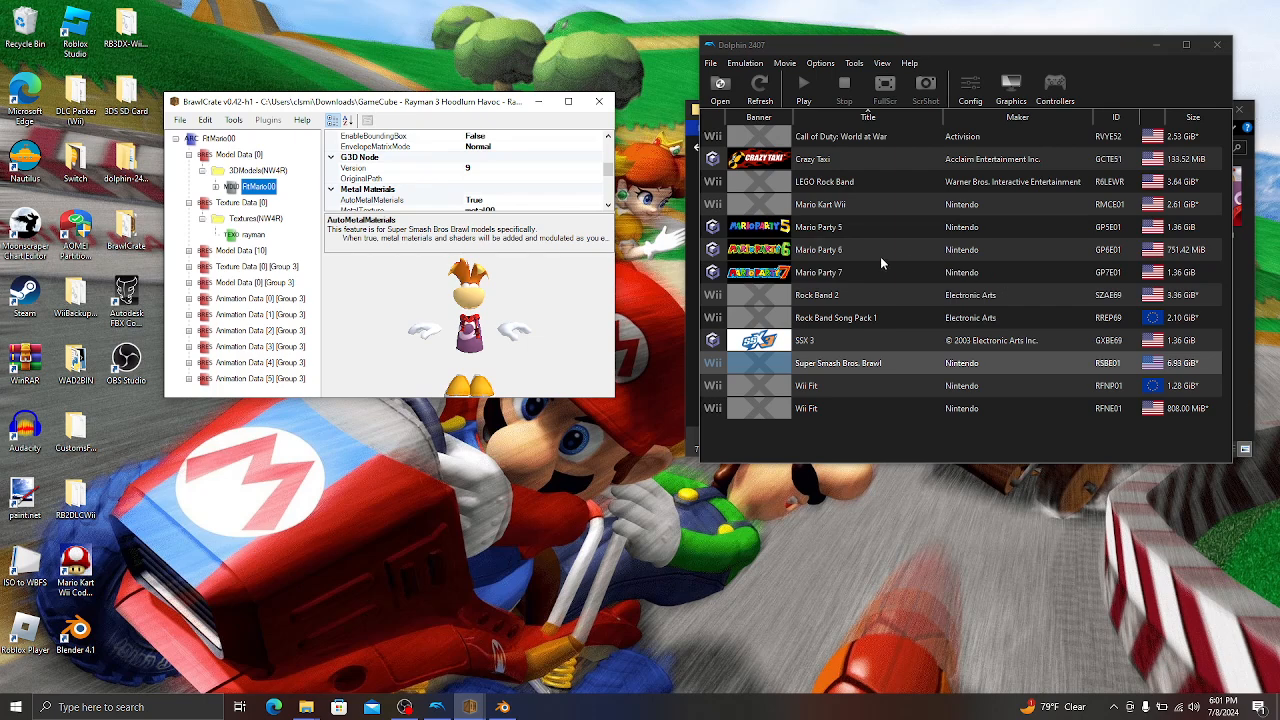
Switch to Dolphin, view the disc filesystem of Super Smash Bros. Brawl and expand the mario folder inside fighter.
{"action": "right_click", "coordinate": [850, 360]}
{"action": "left_click", "coordinate": [895, 369]}
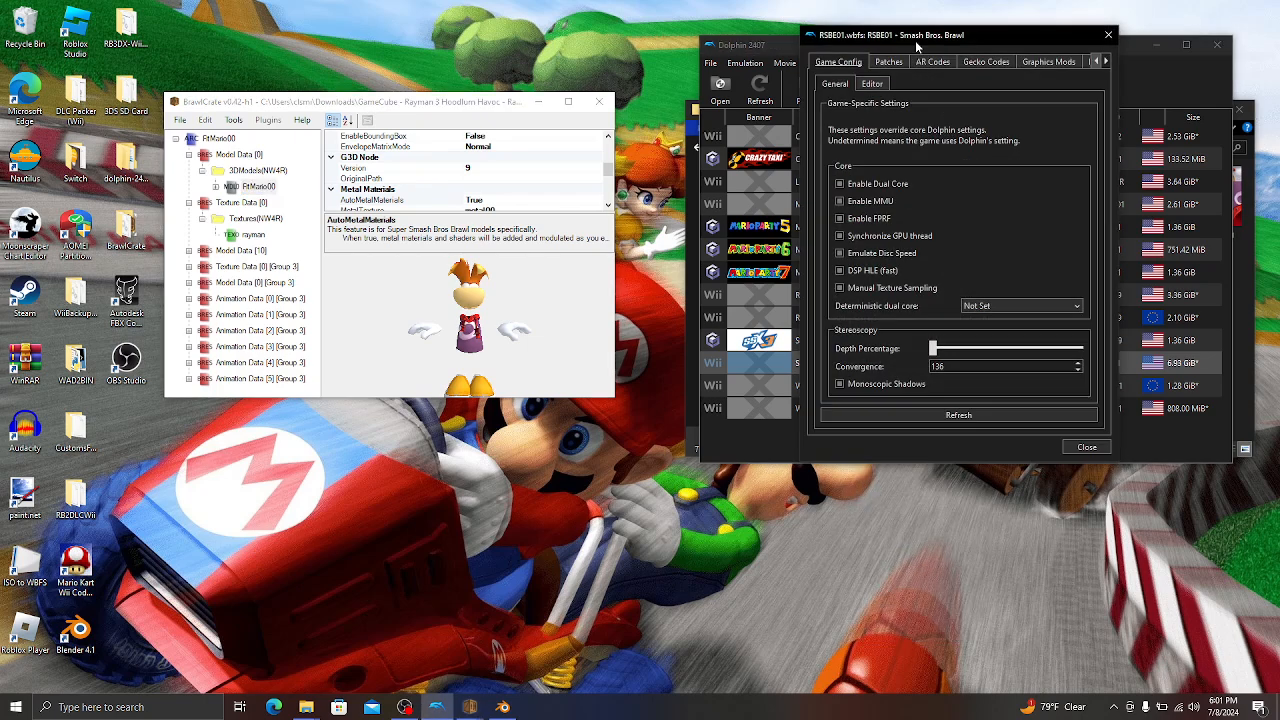
{"action": "left_click", "coordinate": [932, 62]}
{"action": "scroll", "coordinate": [932, 62], "scroll_direction": "down", "scroll_amount": 5}
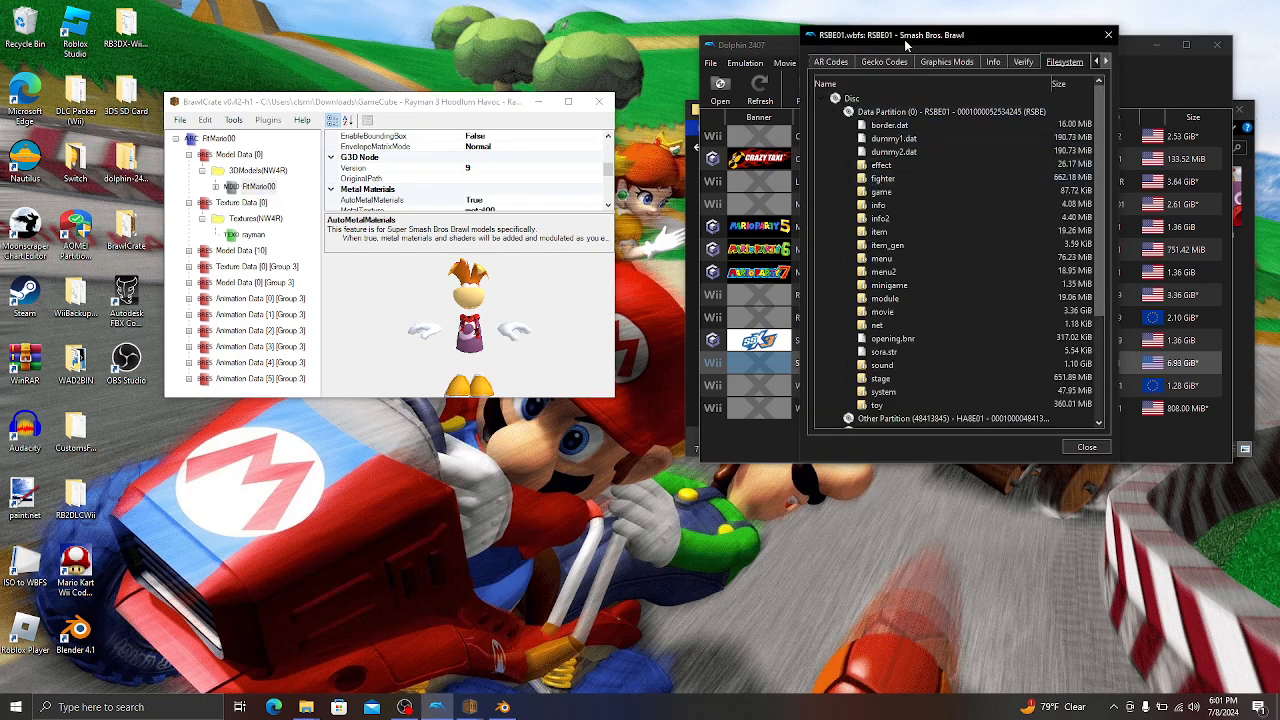
{"action": "left_click_drag", "start_coordinate": [904, 39], "coordinate": [829, 44]}
{"action": "left_click", "coordinate": [770, 198]}
{"action": "left_click", "coordinate": [769, 200]}
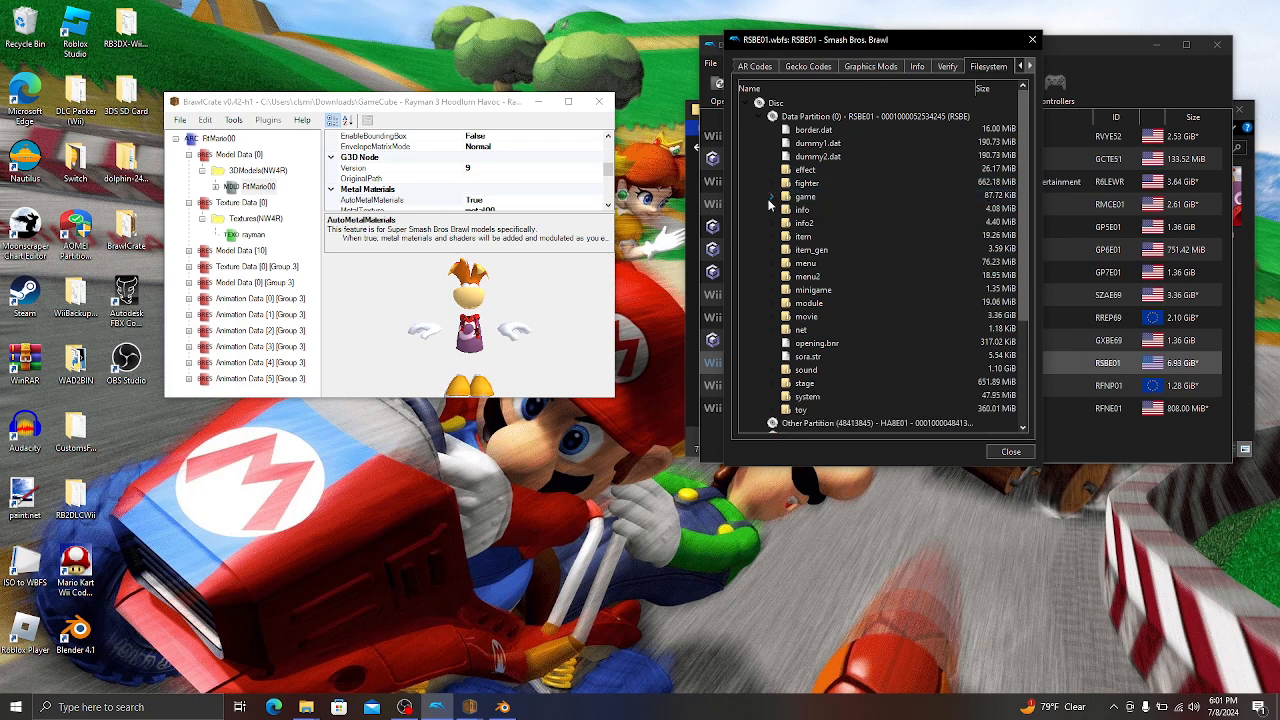
{"action": "left_click", "coordinate": [770, 185]}
{"action": "scroll", "coordinate": [796, 224], "scroll_direction": "down", "scroll_amount": 5}
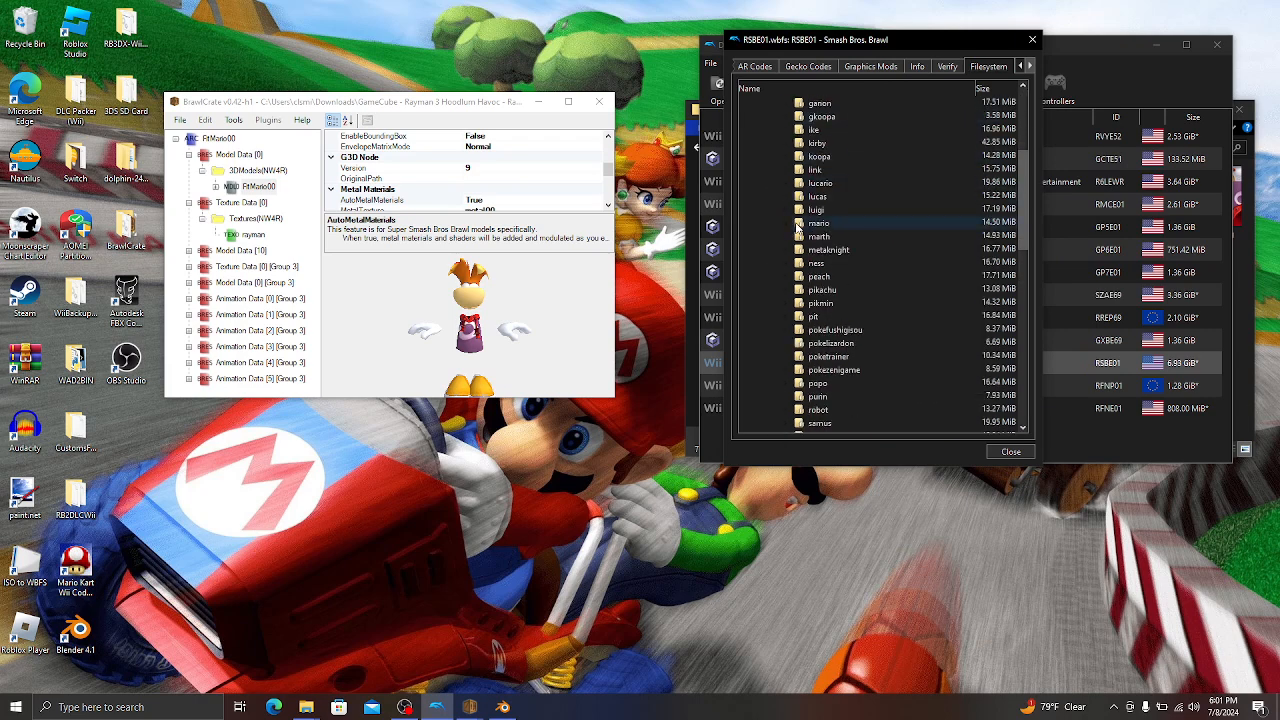
{"action": "left_click", "coordinate": [786, 225]}
{"action": "scroll", "coordinate": [885, 276], "scroll_direction": "down", "scroll_amount": 2}
Extract FitMarioMotionEtc.pac into the Rayman folder within the GameCube - Rayman 3 Hoodlum Havoc - Rayman download.
{"action": "right_click", "coordinate": [885, 385]}
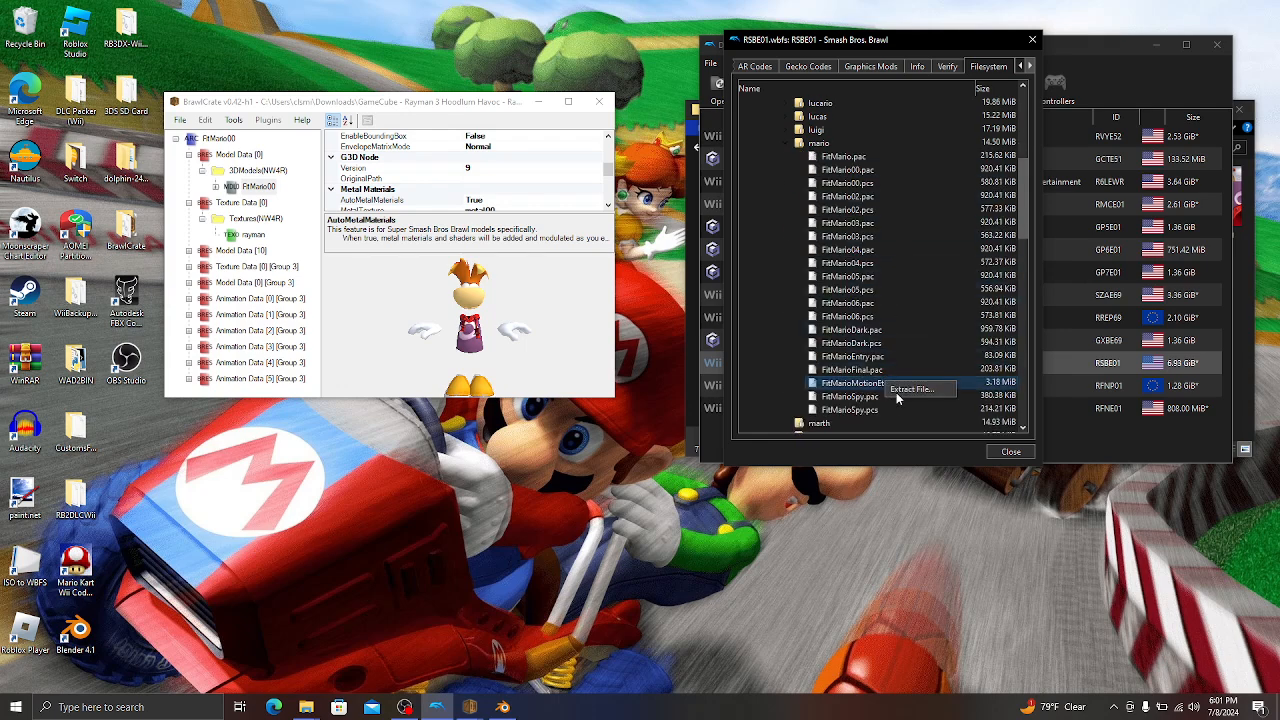
{"action": "left_click", "coordinate": [896, 392]}
{"action": "left_click", "coordinate": [700, 165]}
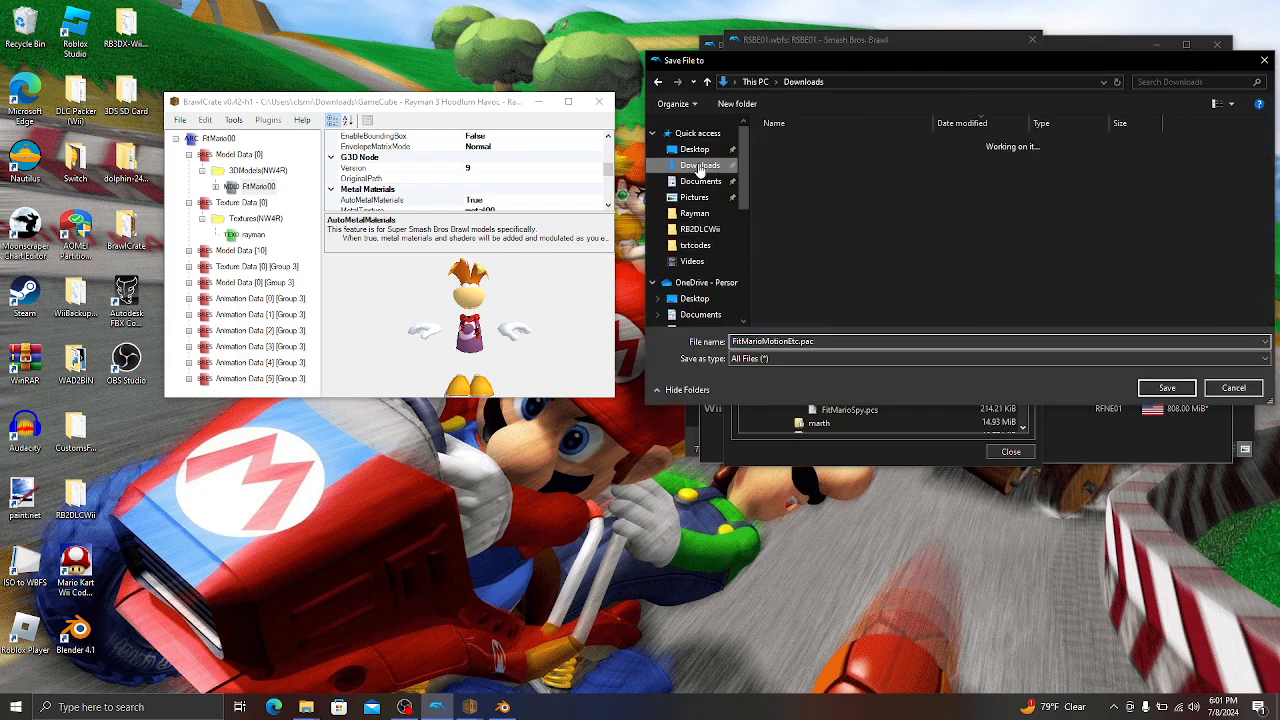
{"action": "double_click", "coordinate": [863, 190]}
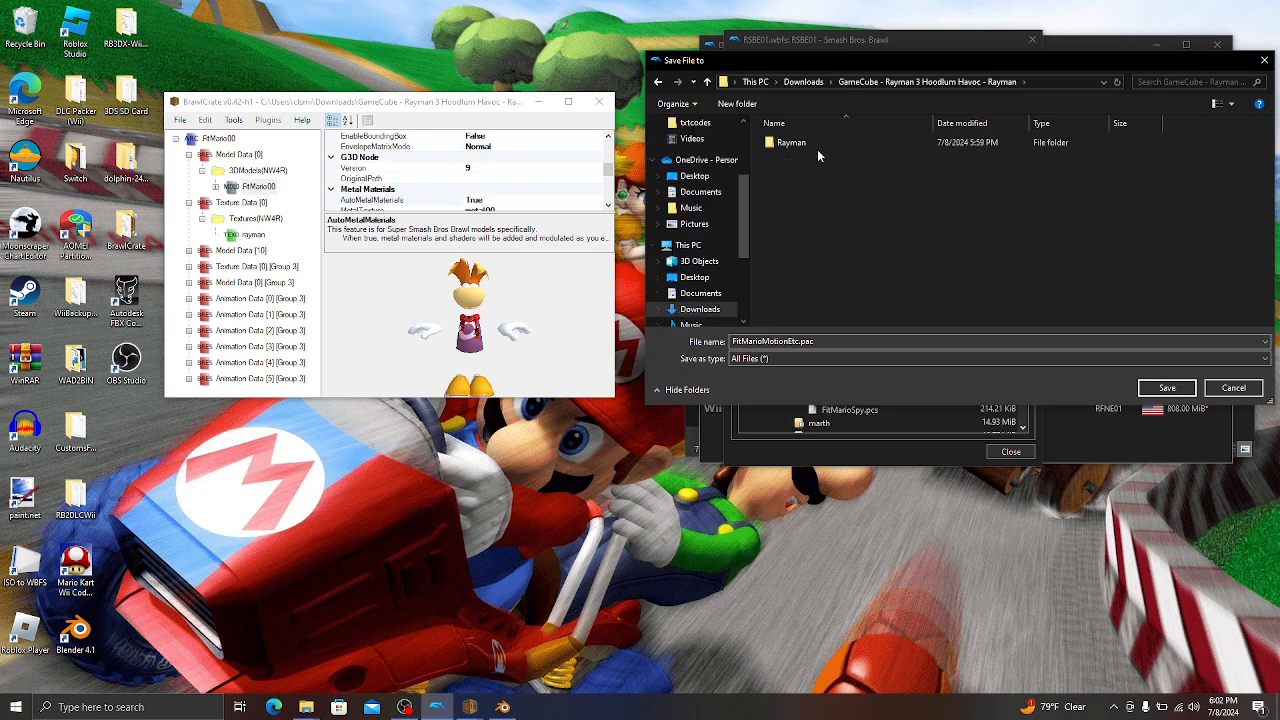
{"action": "double_click", "coordinate": [812, 145]}
{"action": "left_click", "coordinate": [1167, 388]}
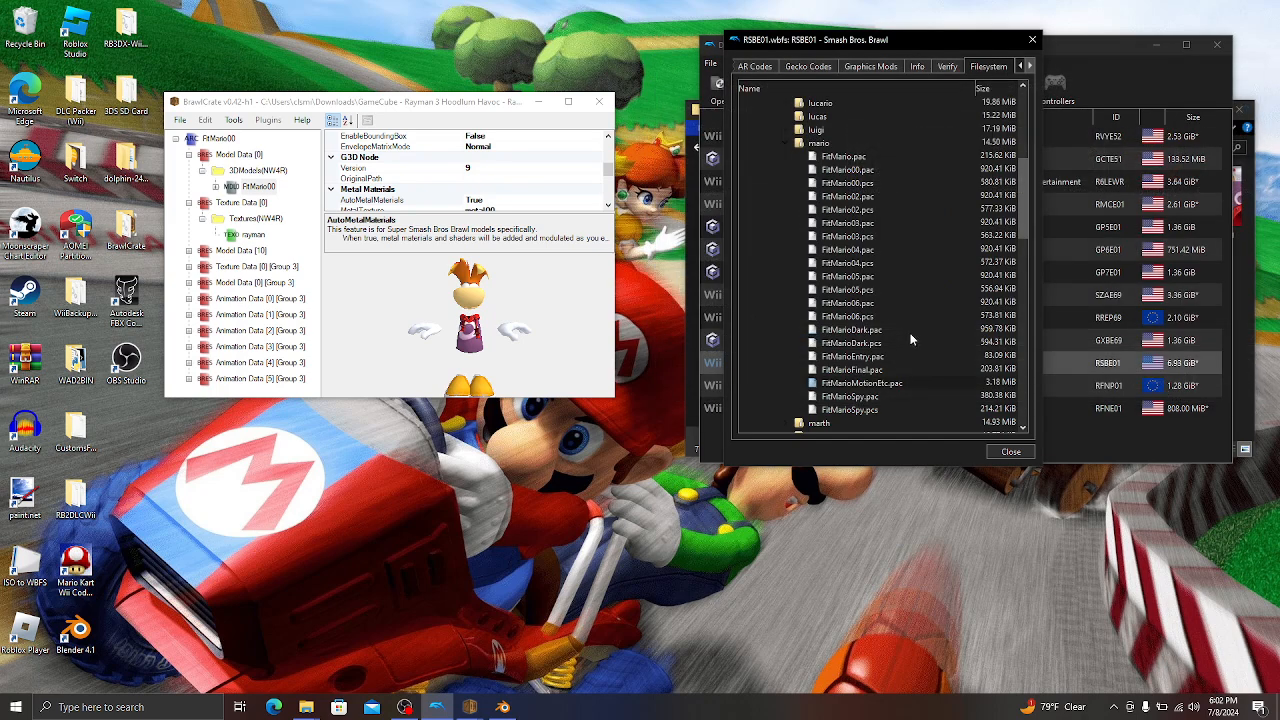
Locate FitKoopaMotion.pac in the koopa fighter folder for comparison and close the game's properties.
{"action": "left_click", "coordinate": [907, 267]}
{"action": "scroll", "coordinate": [902, 256], "scroll_direction": "up", "scroll_amount": 2}
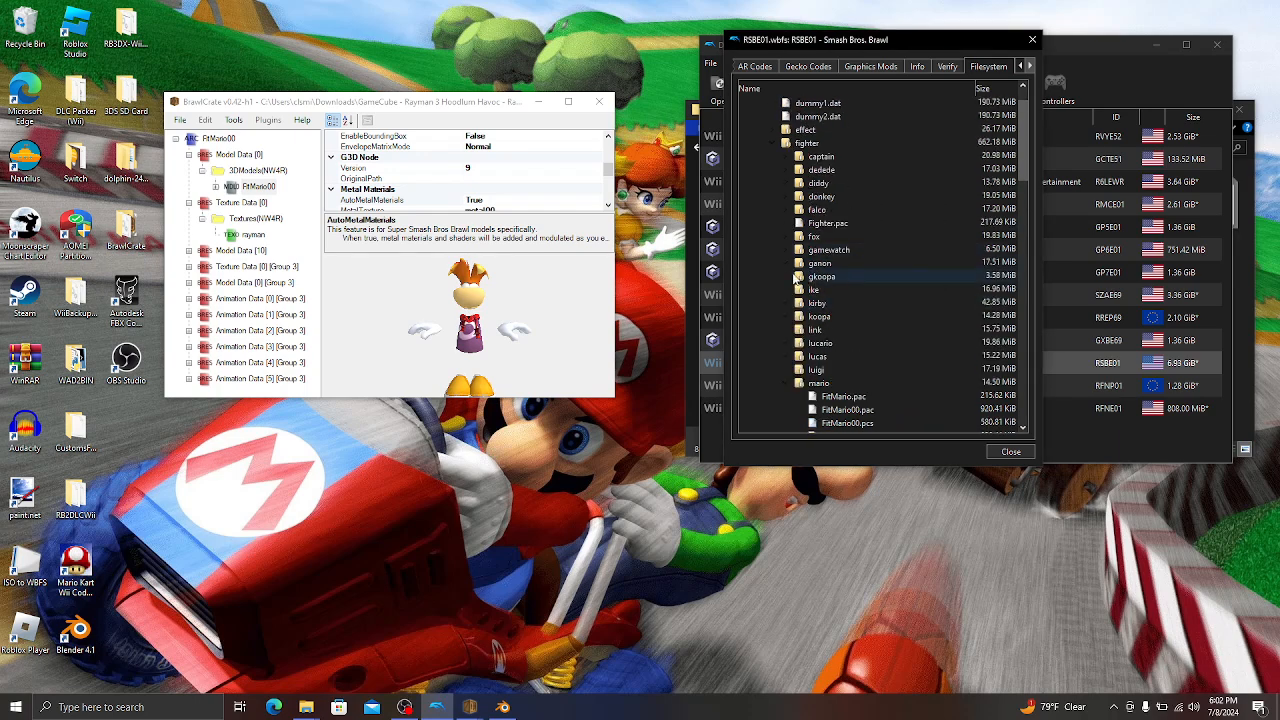
{"action": "double_click", "coordinate": [799, 315]}
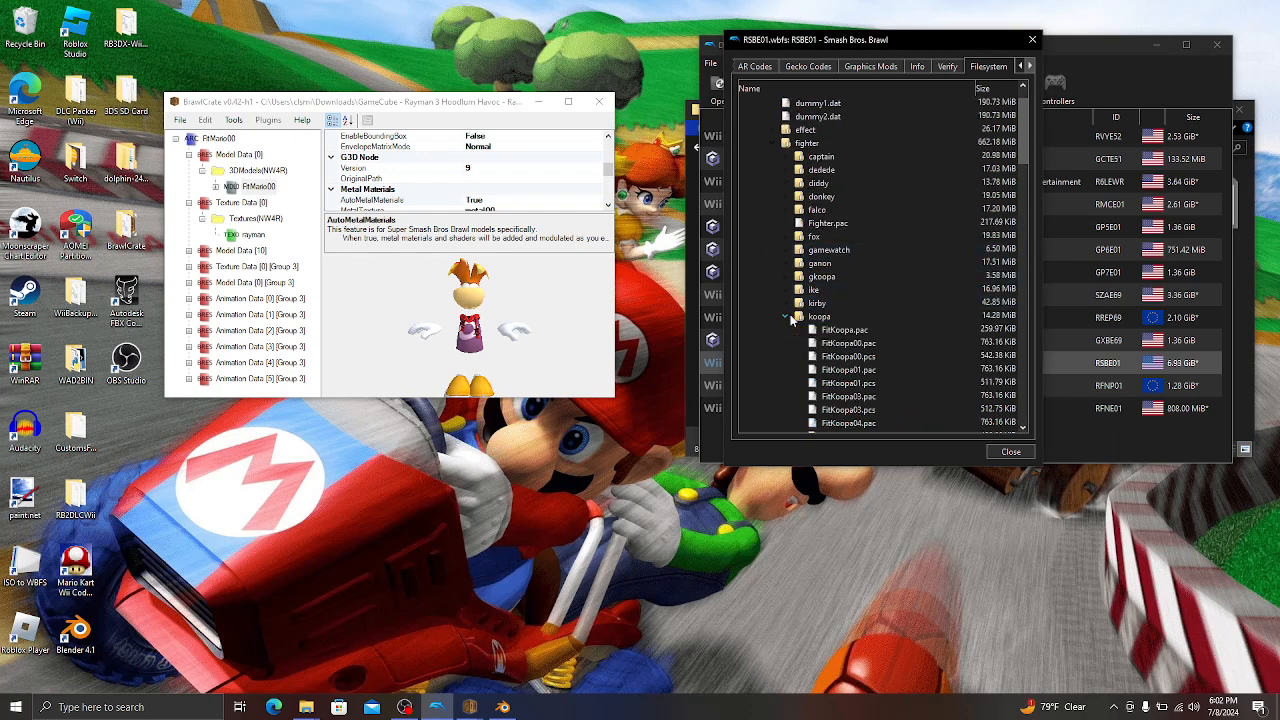
{"action": "scroll", "coordinate": [835, 310], "scroll_direction": "down", "scroll_amount": 5}
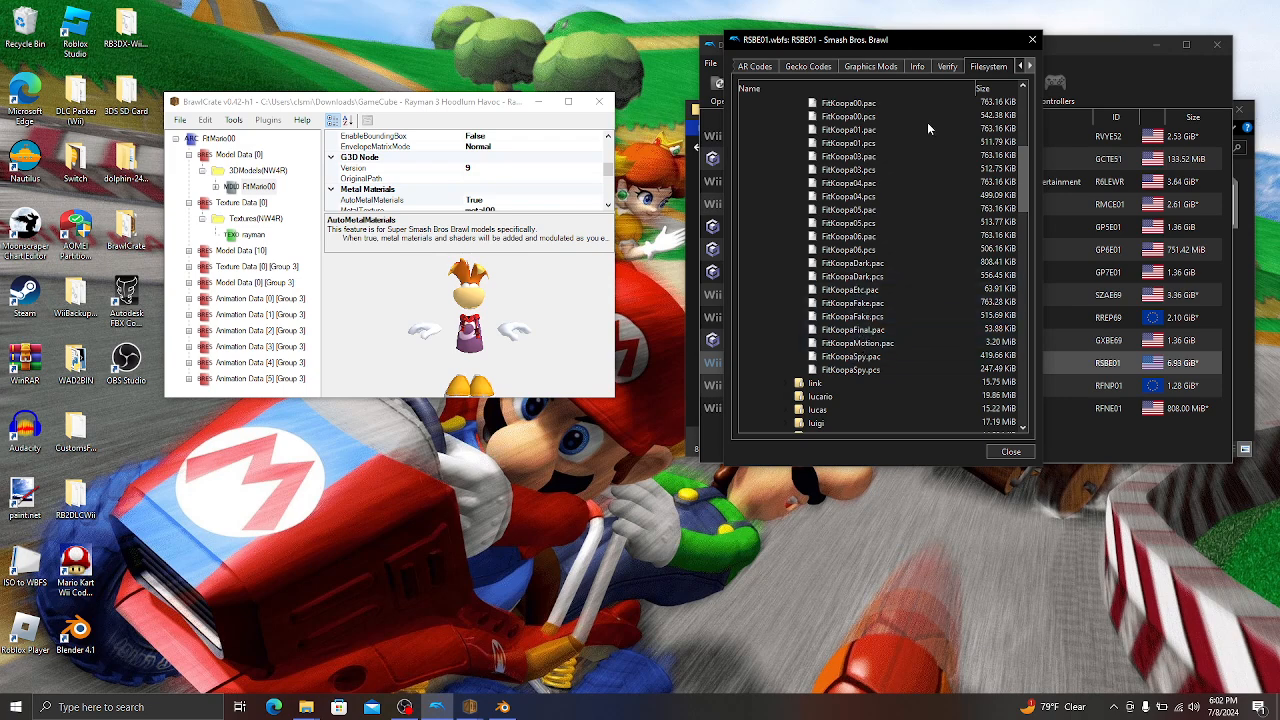
{"action": "left_click", "coordinate": [866, 344]}
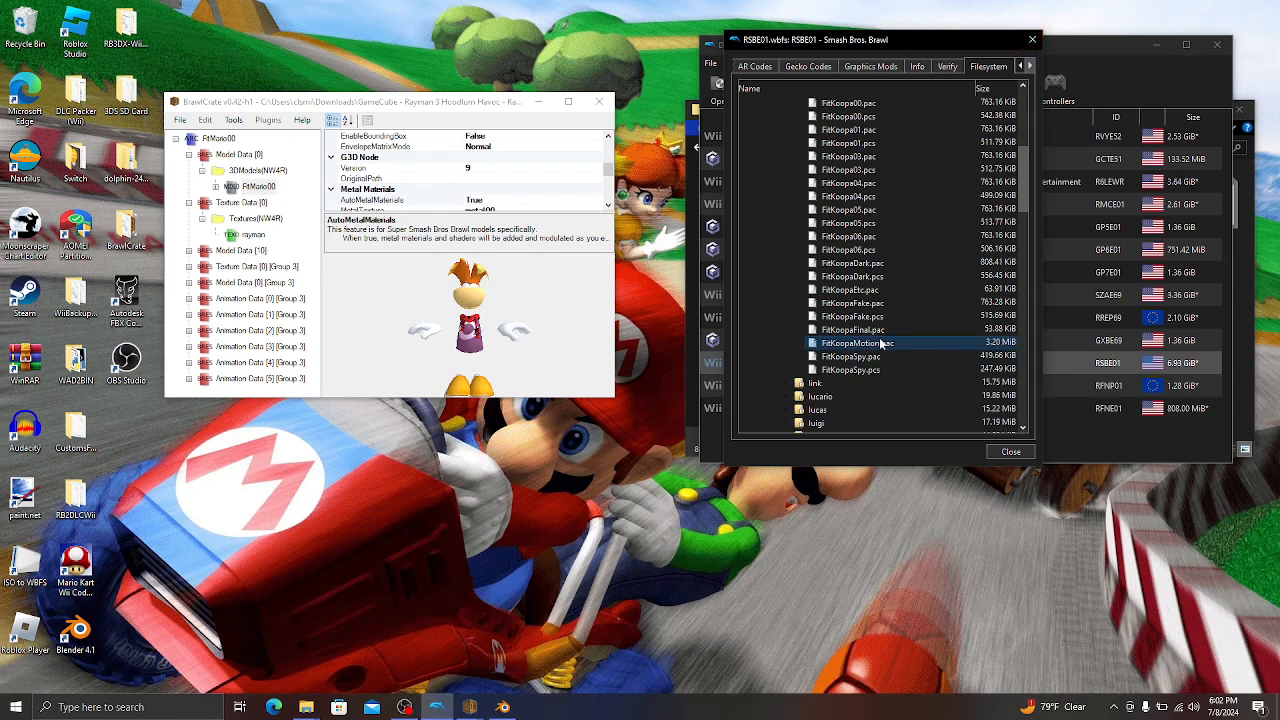
{"action": "scroll", "coordinate": [900, 320], "scroll_direction": "down", "scroll_amount": 1}
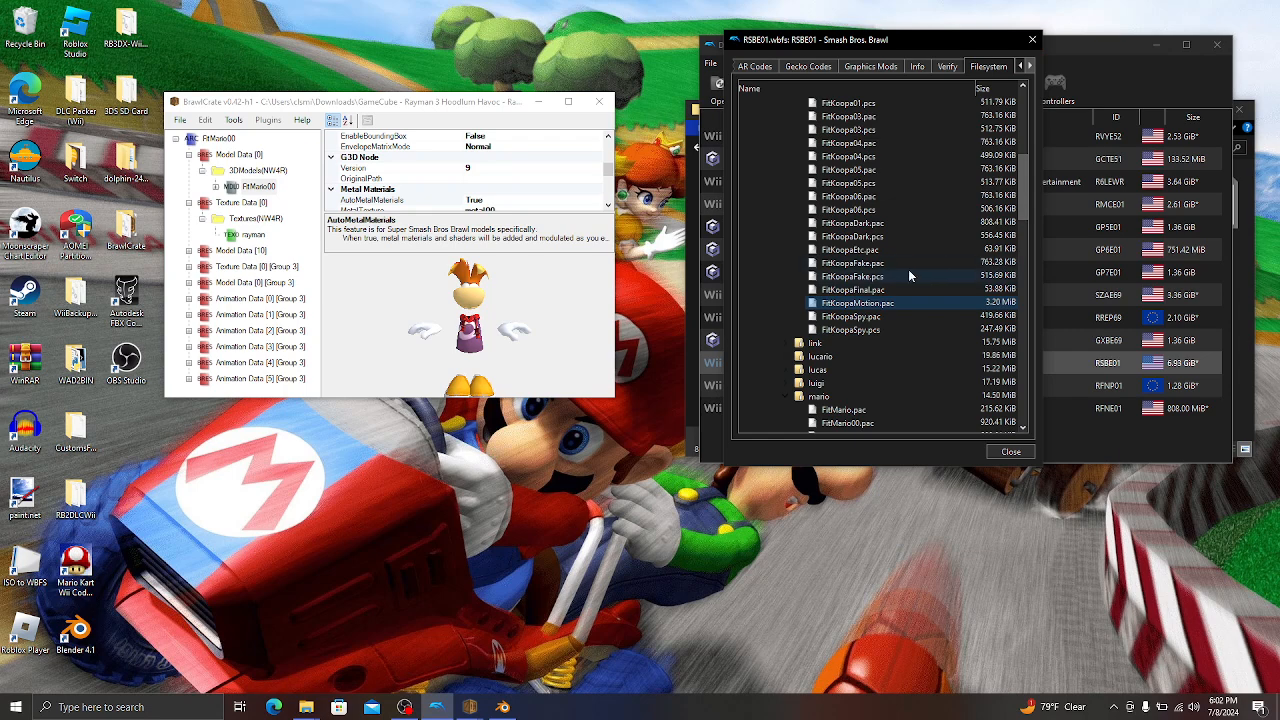
{"action": "left_click", "coordinate": [1032, 40]}
Switch to BrawlCrate, open FitMario00 in the Advanced Model Editor and load the animations from FitMarioMotionEtc.pac.
{"action": "left_click", "coordinate": [262, 187]}
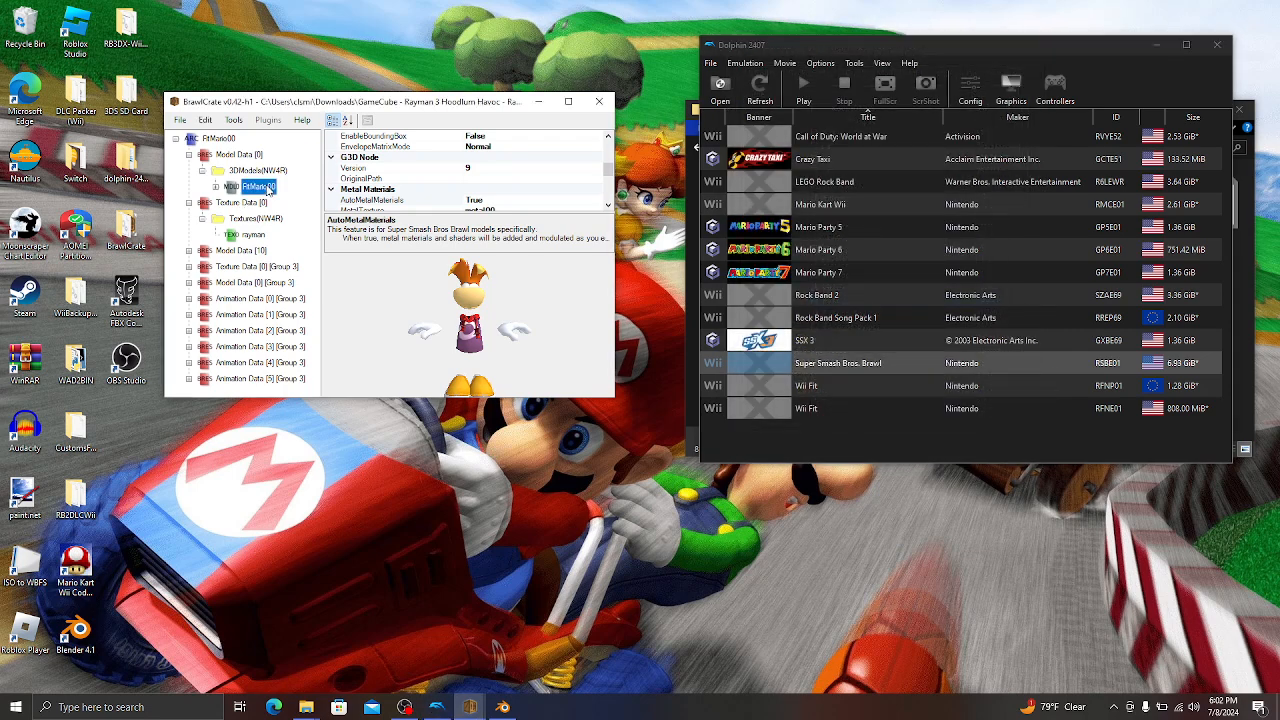
{"action": "double_click", "coordinate": [275, 191]}
{"action": "scroll", "coordinate": [363, 243], "scroll_direction": "down", "scroll_amount": 3}
{"action": "right_click_drag", "start_coordinate": [364, 229], "coordinate": [359, 334]}
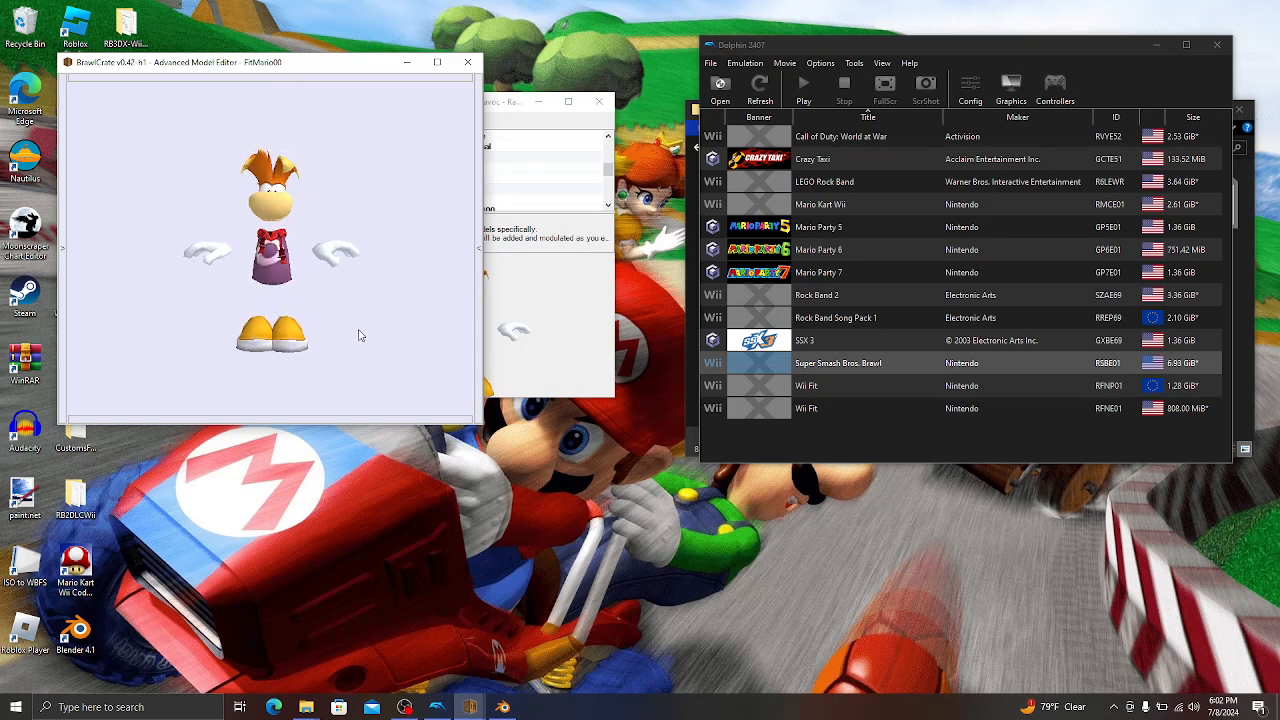
{"action": "left_click", "coordinate": [64, 124]}
{"action": "left_click", "coordinate": [70, 104]}
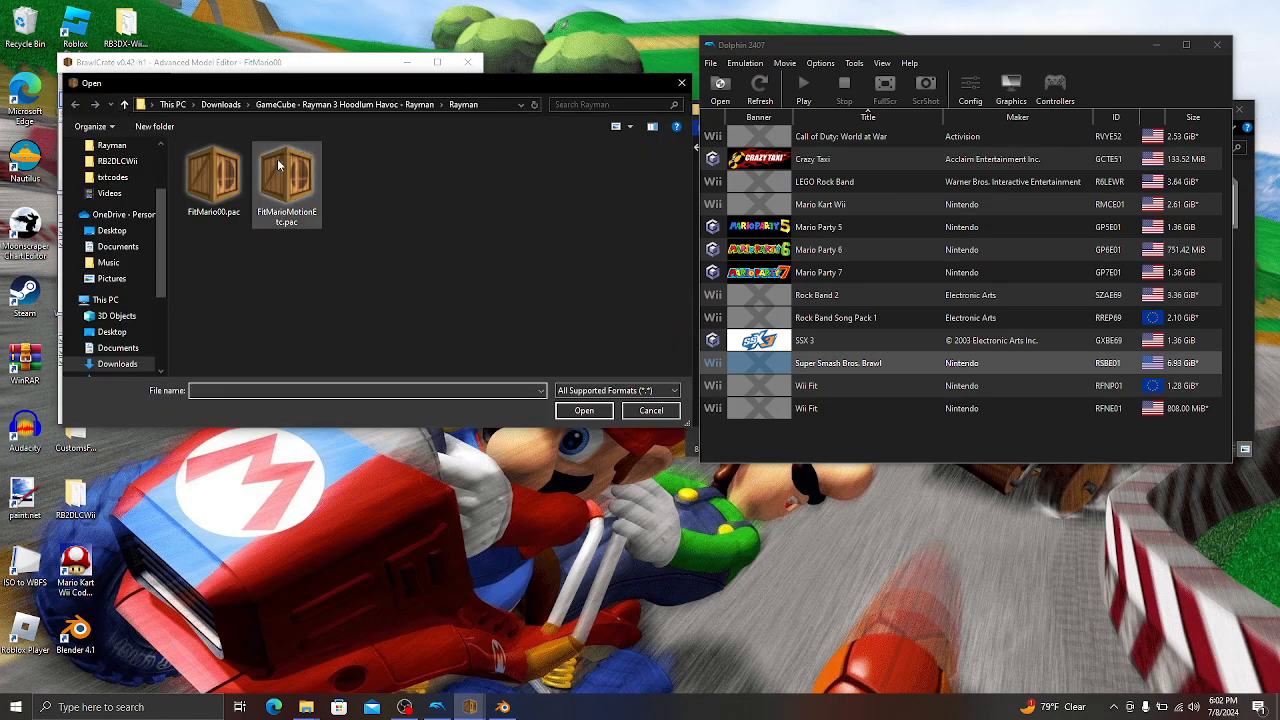
{"action": "double_click", "coordinate": [280, 168]}
{"action": "scroll", "coordinate": [127, 150], "scroll_direction": "down", "scroll_amount": 4}
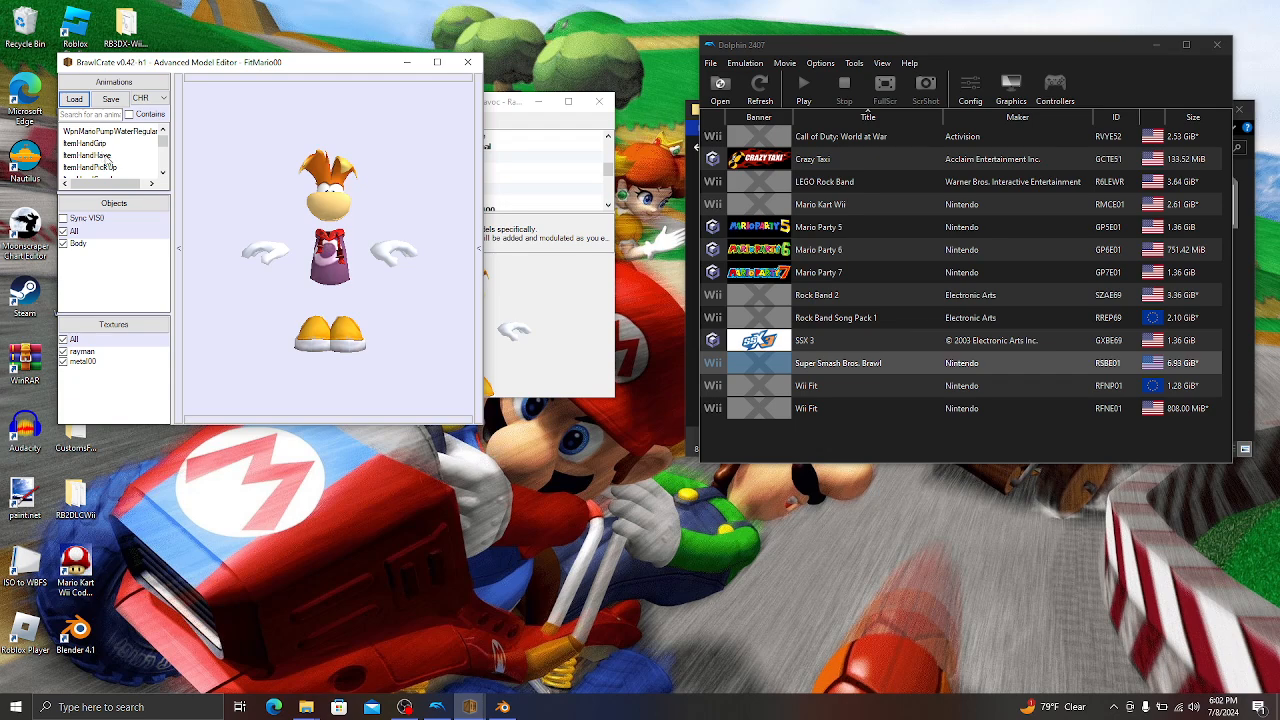
Maximize the model editor, preview the Wait1 animation on the Rayman model with playback controls shown, and select Wait2.
{"action": "left_click", "coordinate": [103, 156]}
{"action": "scroll", "coordinate": [122, 160], "scroll_direction": "down", "scroll_amount": 1}
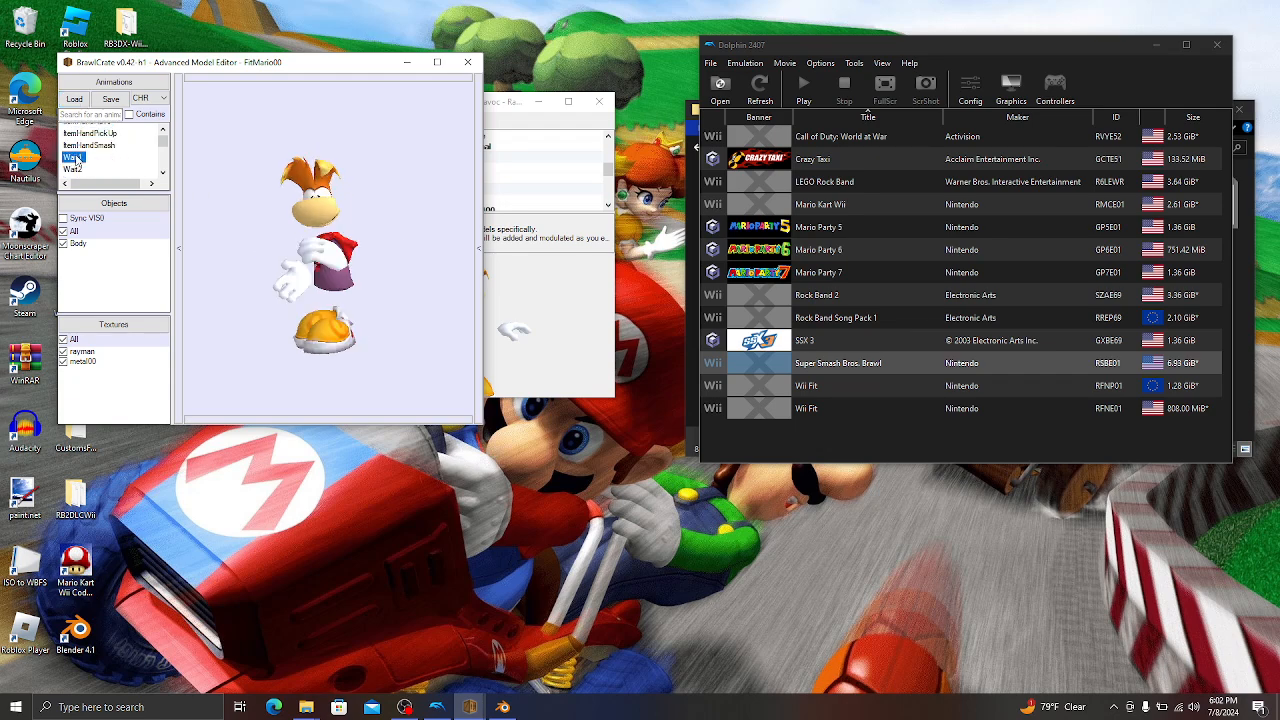
{"action": "left_click", "coordinate": [437, 61]}
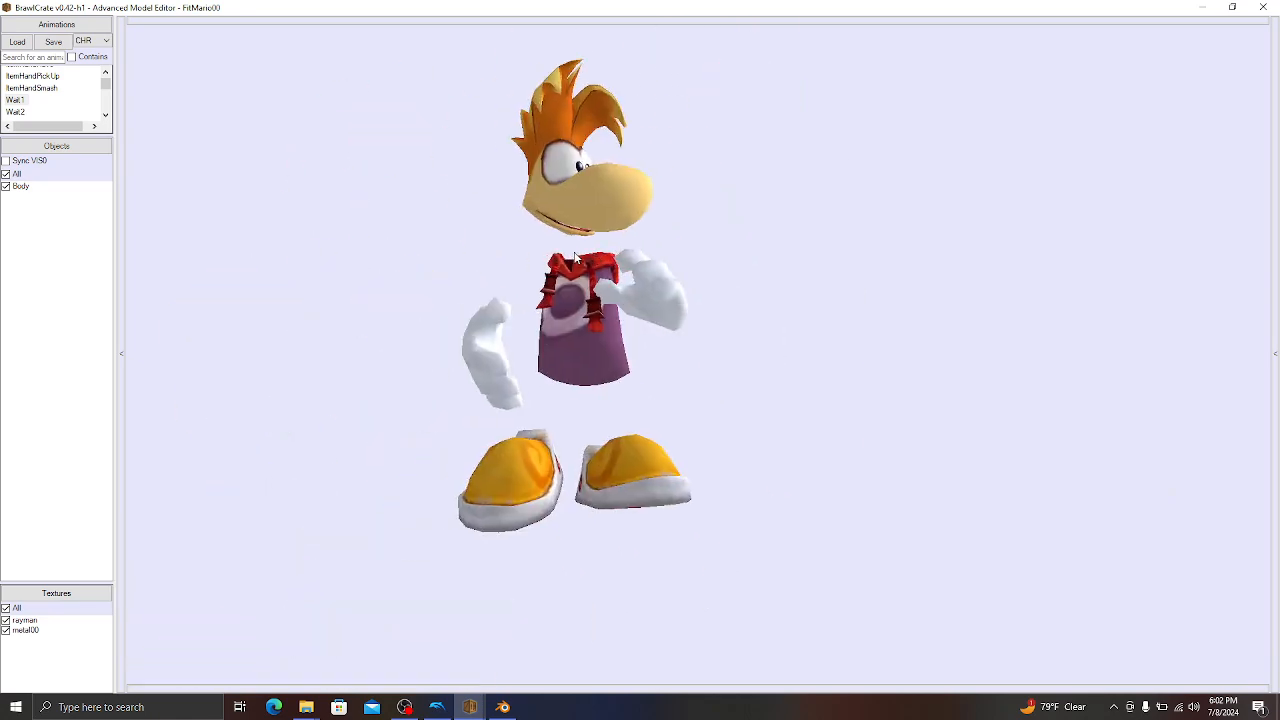
{"action": "left_click", "coordinate": [785, 688]}
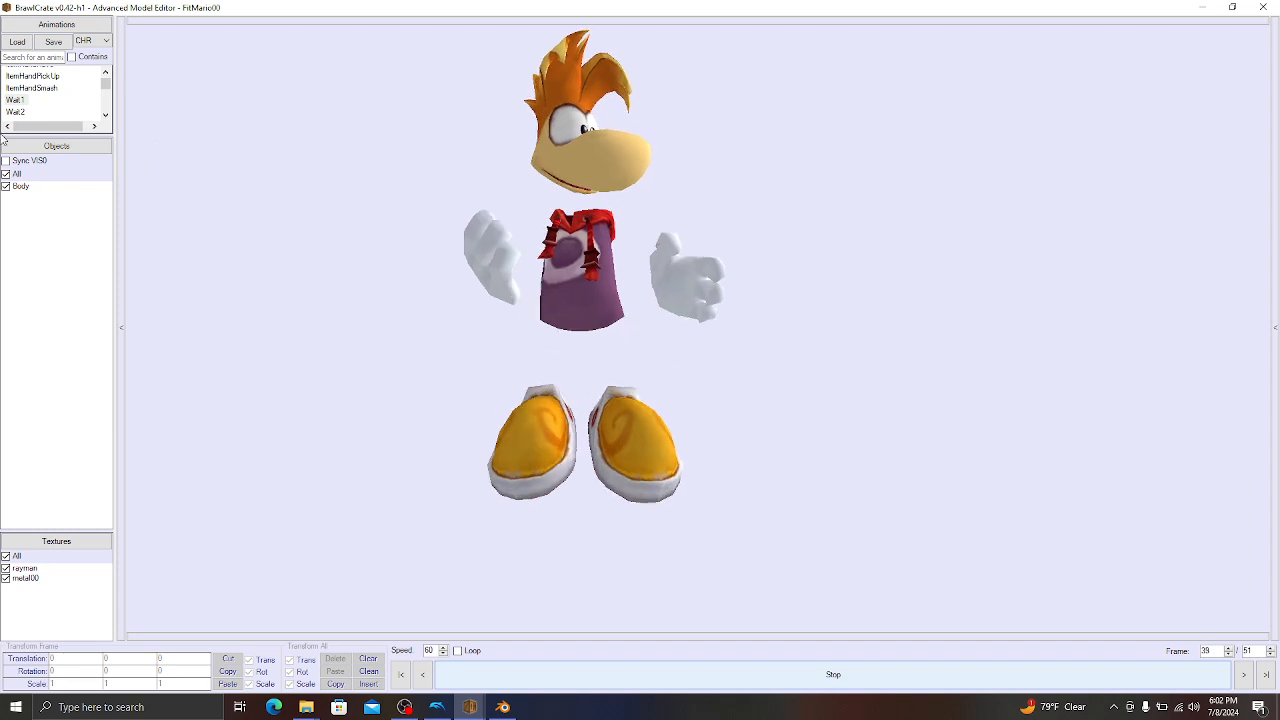
{"action": "left_click", "coordinate": [26, 113]}
{"action": "scroll", "coordinate": [50, 95], "scroll_direction": "up", "scroll_amount": 5}
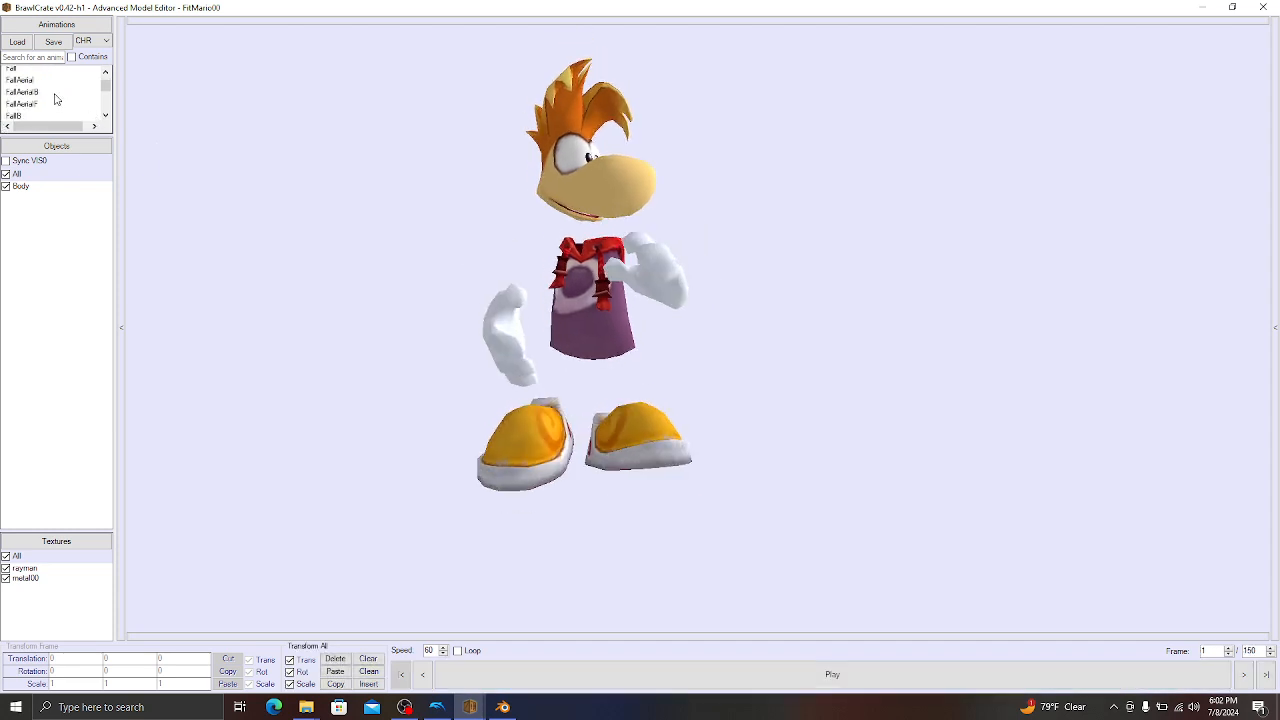
Filter the animation list by "win" and play the Win1 animation.
{"action": "left_click", "coordinate": [37, 57]}
{"action": "type", "text": "win"}
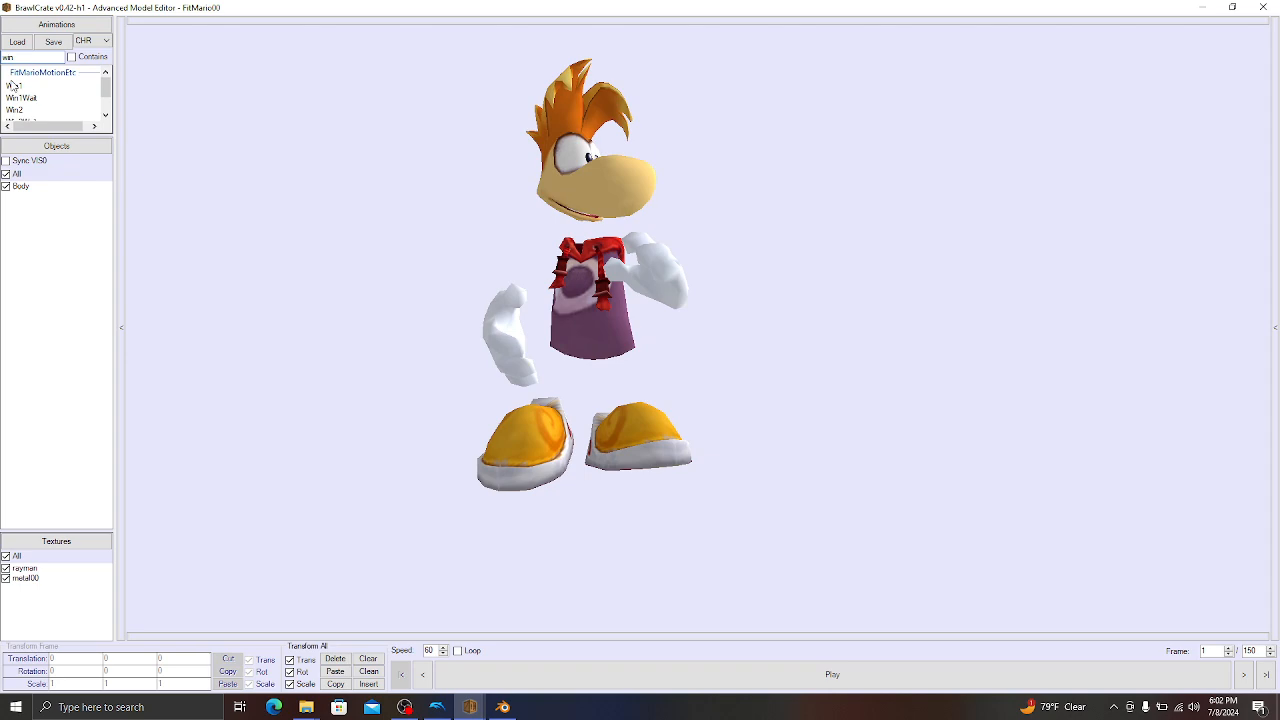
{"action": "left_click", "coordinate": [14, 86]}
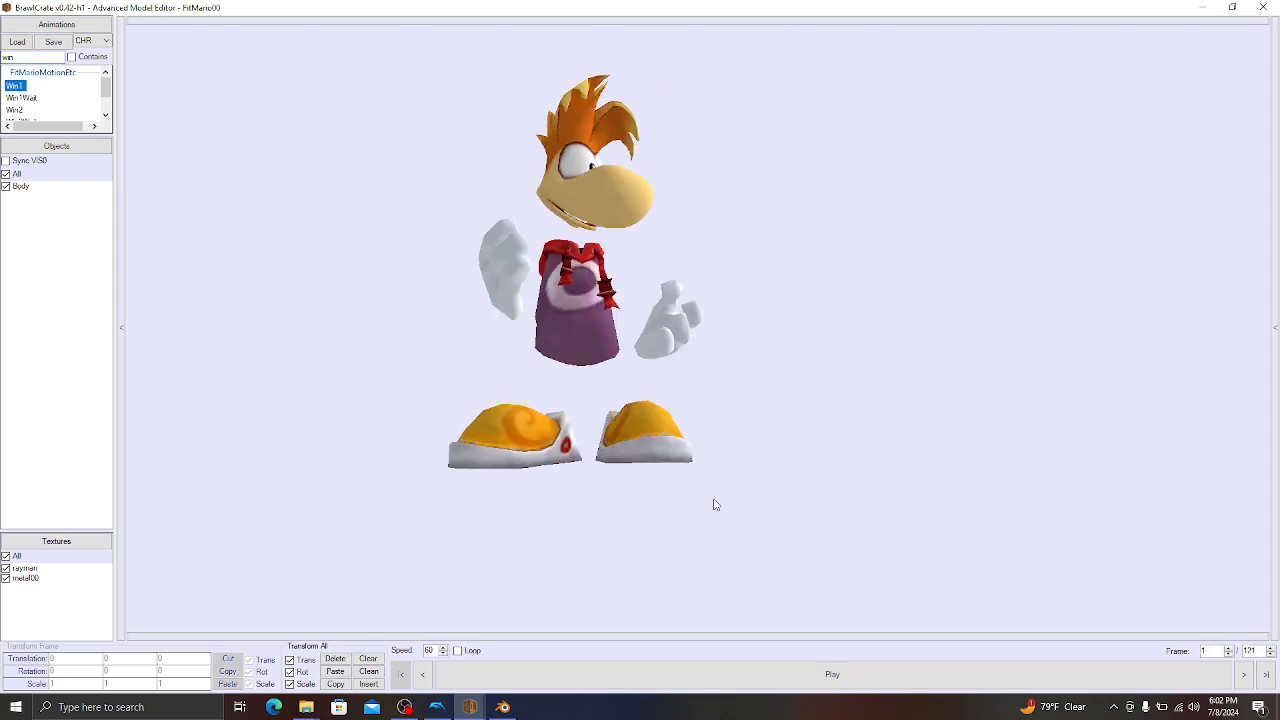
{"action": "left_click", "coordinate": [977, 672]}
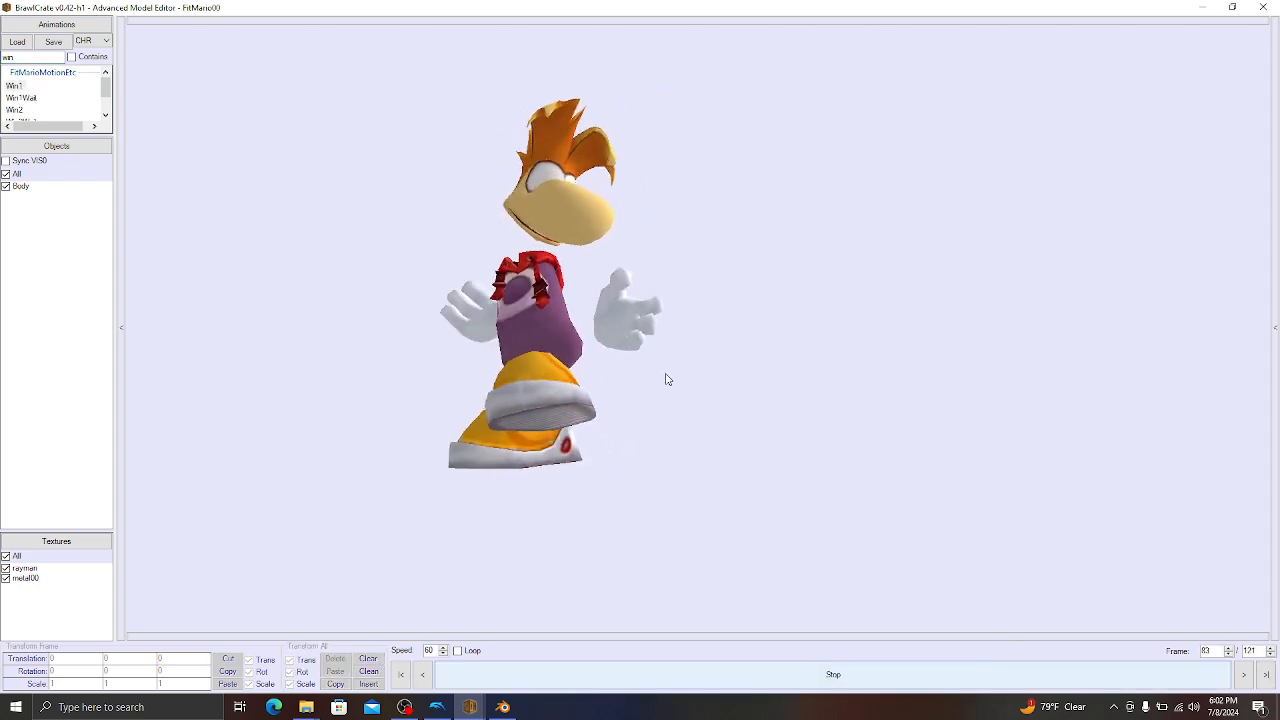
Play the Win2 animation and examine the model's final pose up close.
{"action": "left_click", "coordinate": [15, 110]}
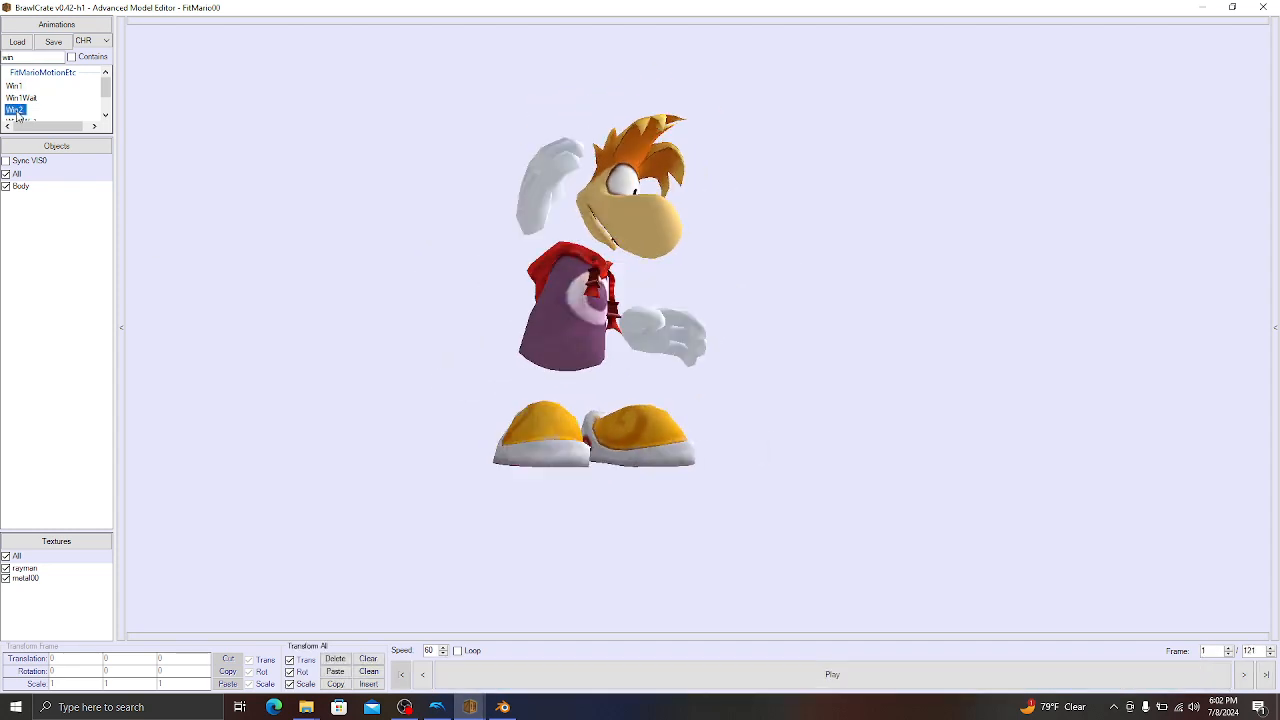
{"action": "left_click", "coordinate": [834, 674]}
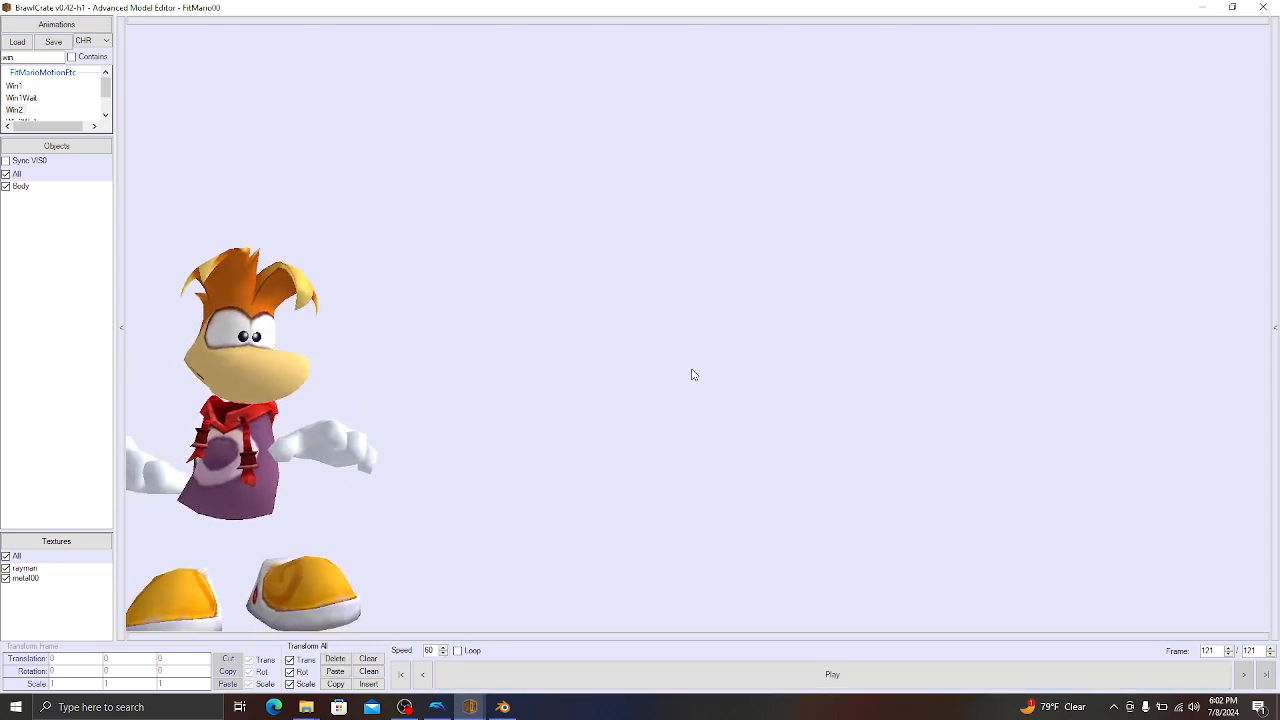
{"action": "mouse_move", "coordinate": [780, 356]}
{"action": "right_mouse_down", "text": "shift"}
{"action": "mouse_move", "coordinate": [765, 343]}
{"action": "mouse_move", "coordinate": [788, 354]}
{"action": "right_mouse_up", "text": "shift"}
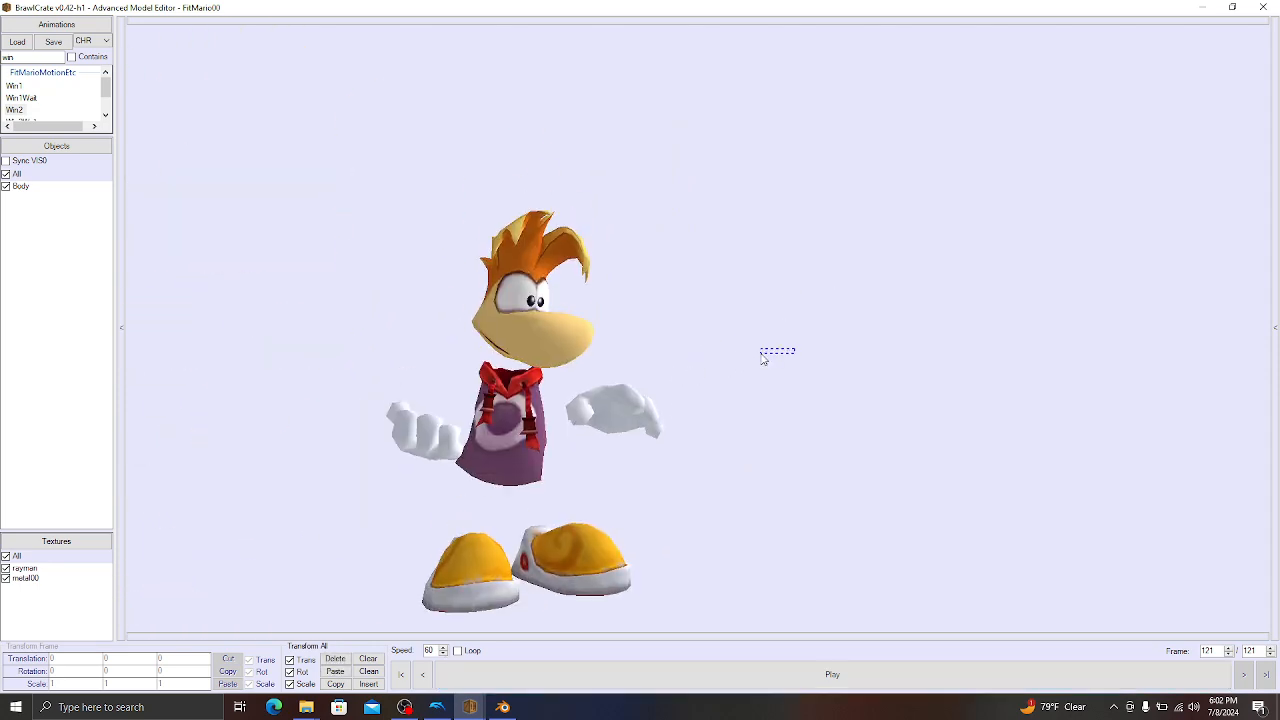
{"action": "left_click_drag", "start_coordinate": [763, 358], "coordinate": [614, 376]}
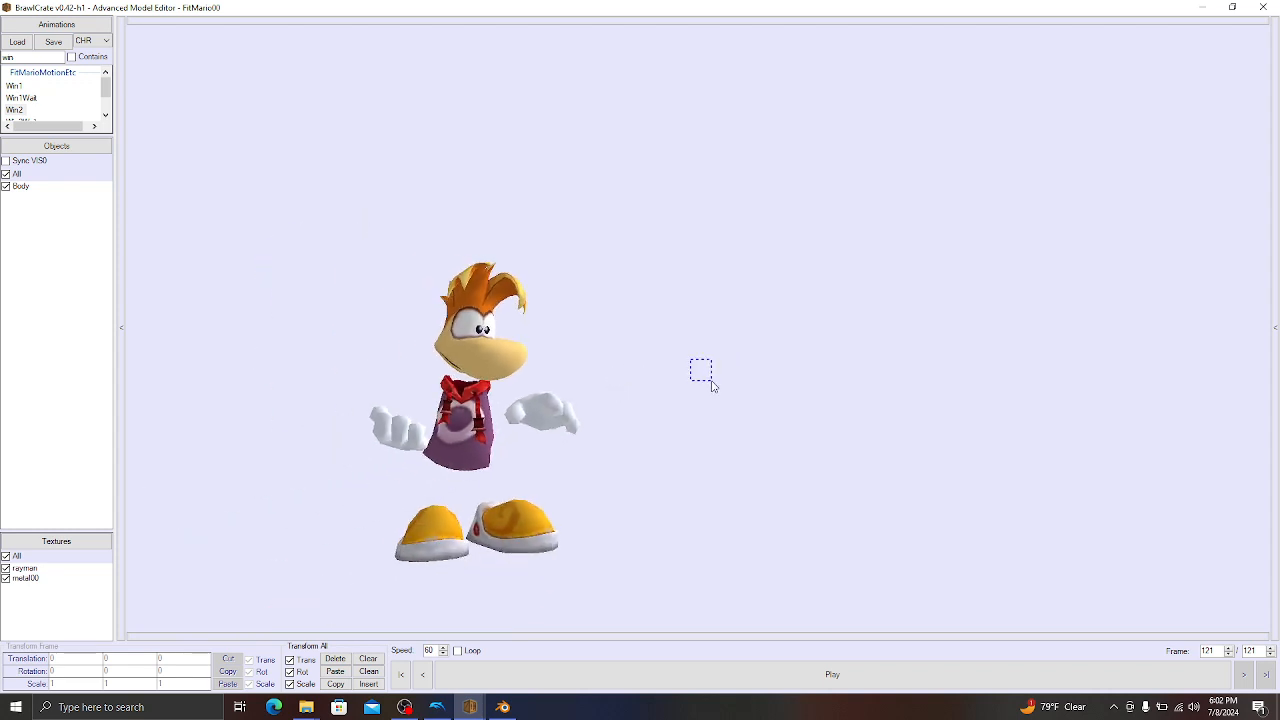
{"action": "left_click_drag", "start_coordinate": [712, 381], "coordinate": [750, 352]}
{"action": "right_click_drag", "start_coordinate": [750, 352], "coordinate": [808, 327]}
{"action": "scroll", "coordinate": [905, 312], "scroll_direction": "up", "scroll_amount": 3}
{"action": "left_click_drag", "start_coordinate": [808, 327], "coordinate": [779, 328]}
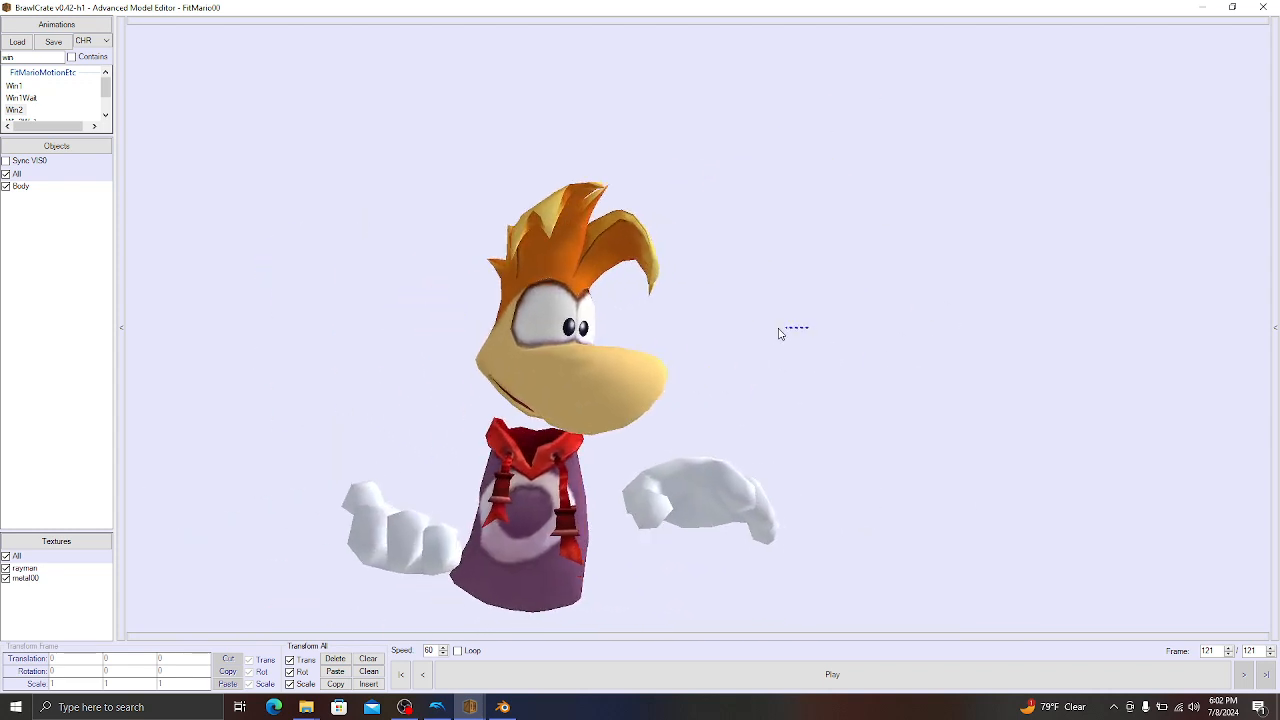
{"action": "scroll", "coordinate": [746, 340], "scroll_direction": "down", "scroll_amount": 5}
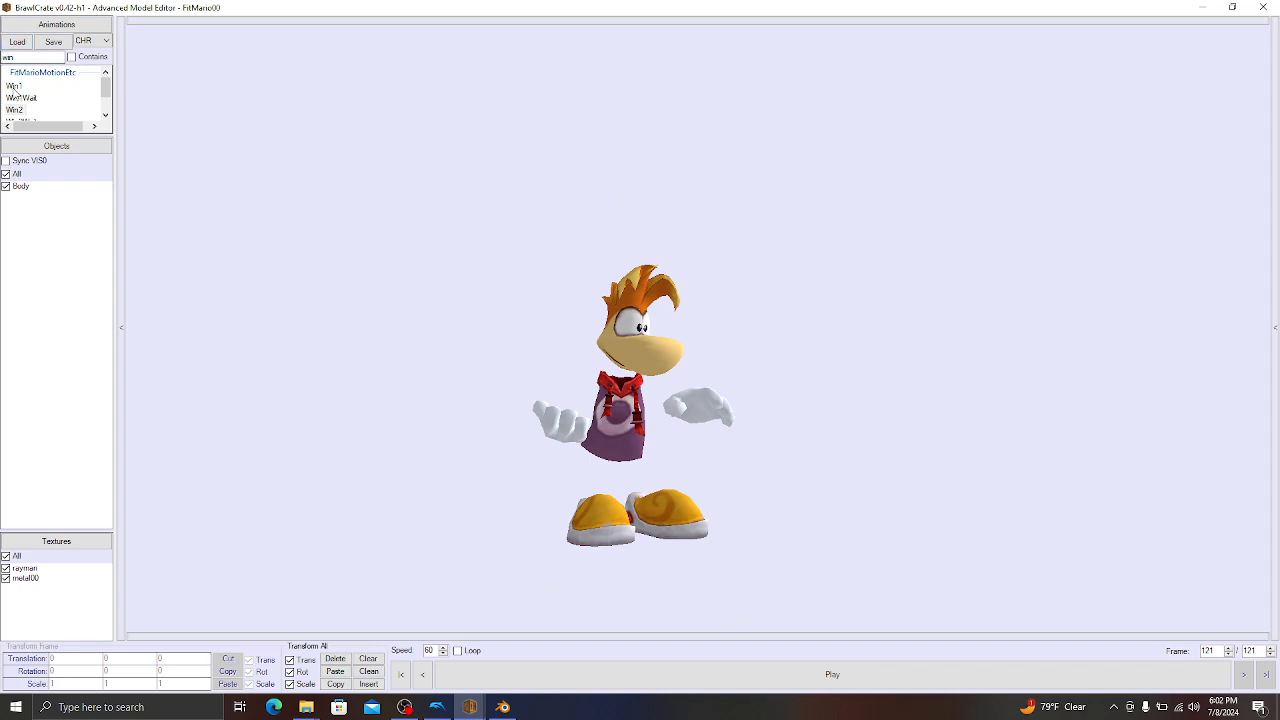
Play the Win3 animation to check the rig and close the Advanced Model Editor.
{"action": "scroll", "coordinate": [14, 88], "scroll_direction": "down", "scroll_amount": 1}
{"action": "left_click", "coordinate": [15, 100]}
{"action": "left_click", "coordinate": [909, 676]}
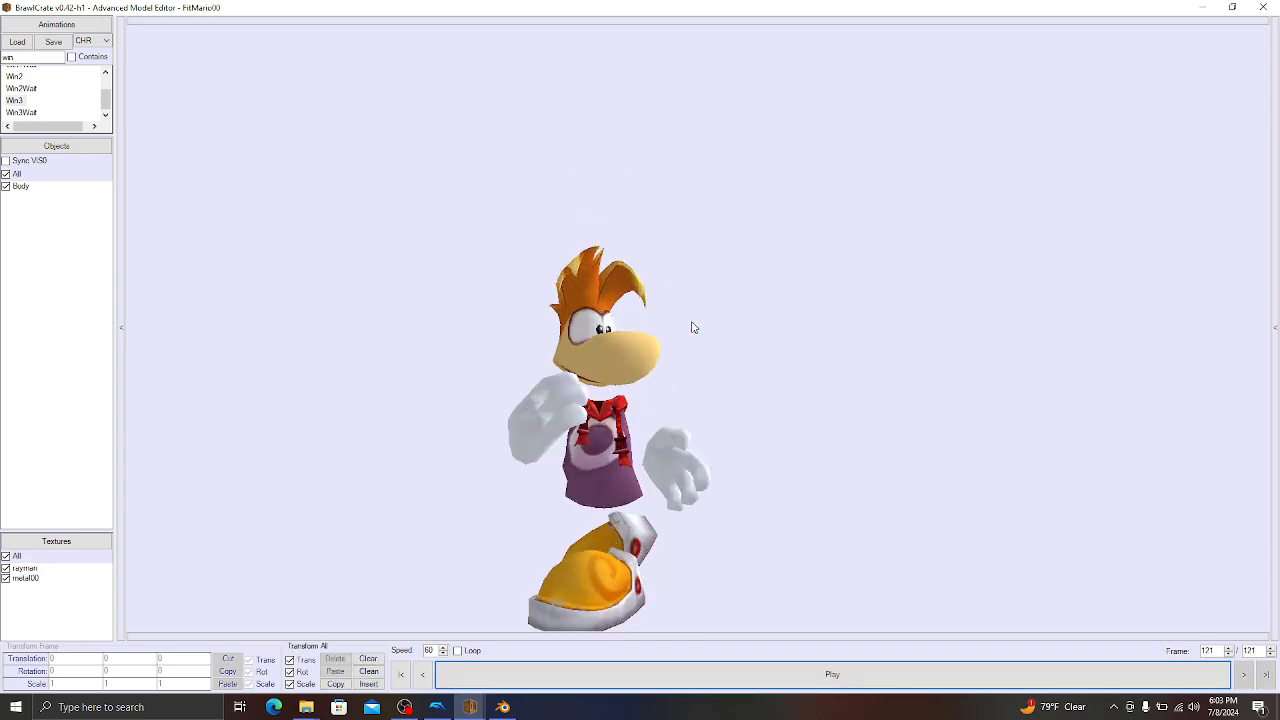
{"action": "scroll", "coordinate": [694, 328], "scroll_direction": "up", "scroll_amount": 5}
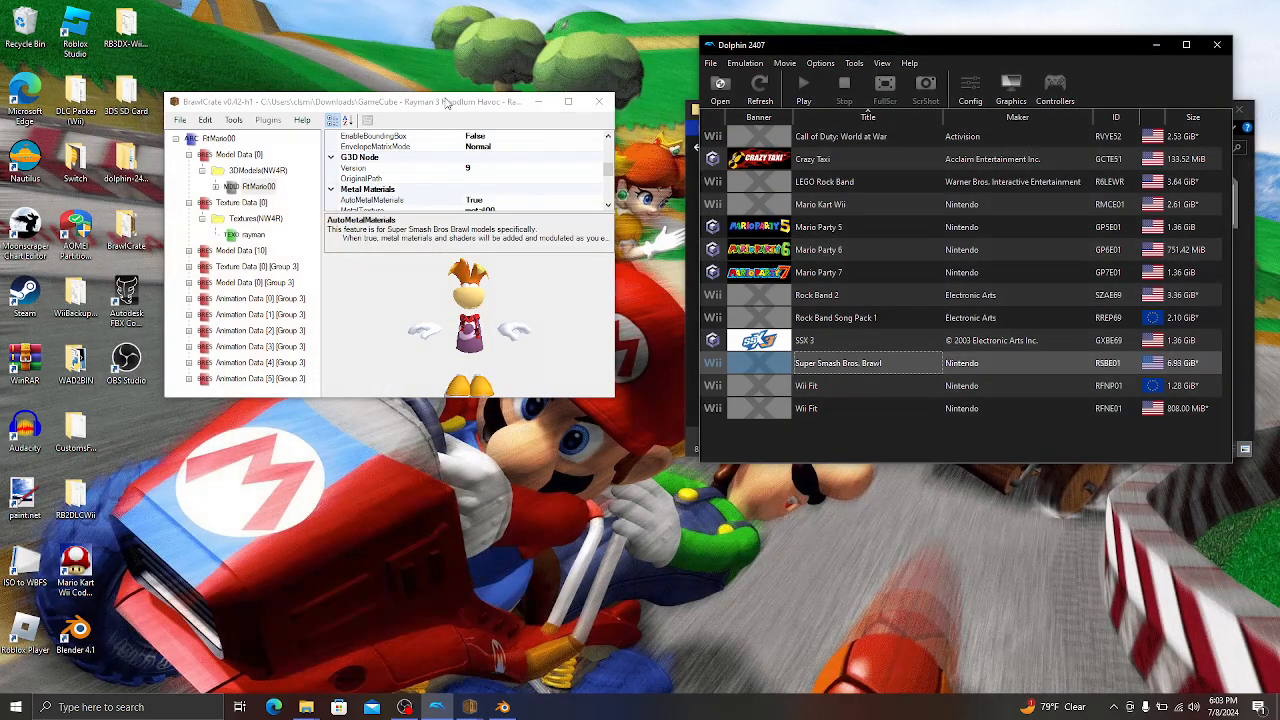
Move the BrawlCrate window aside and save the modified FitMario00.pac.
{"action": "left_click_drag", "start_coordinate": [447, 102], "coordinate": [680, 100]}
{"action": "left_click", "coordinate": [413, 118]}
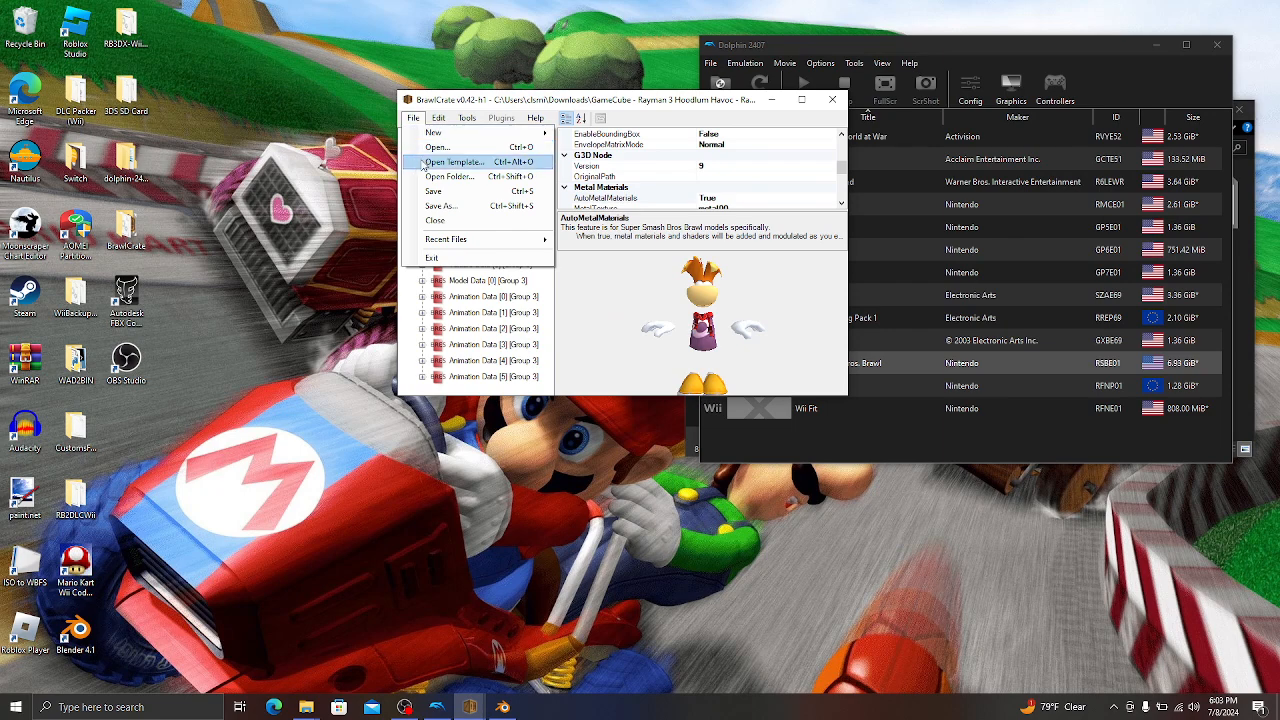
{"action": "left_click", "coordinate": [430, 191]}
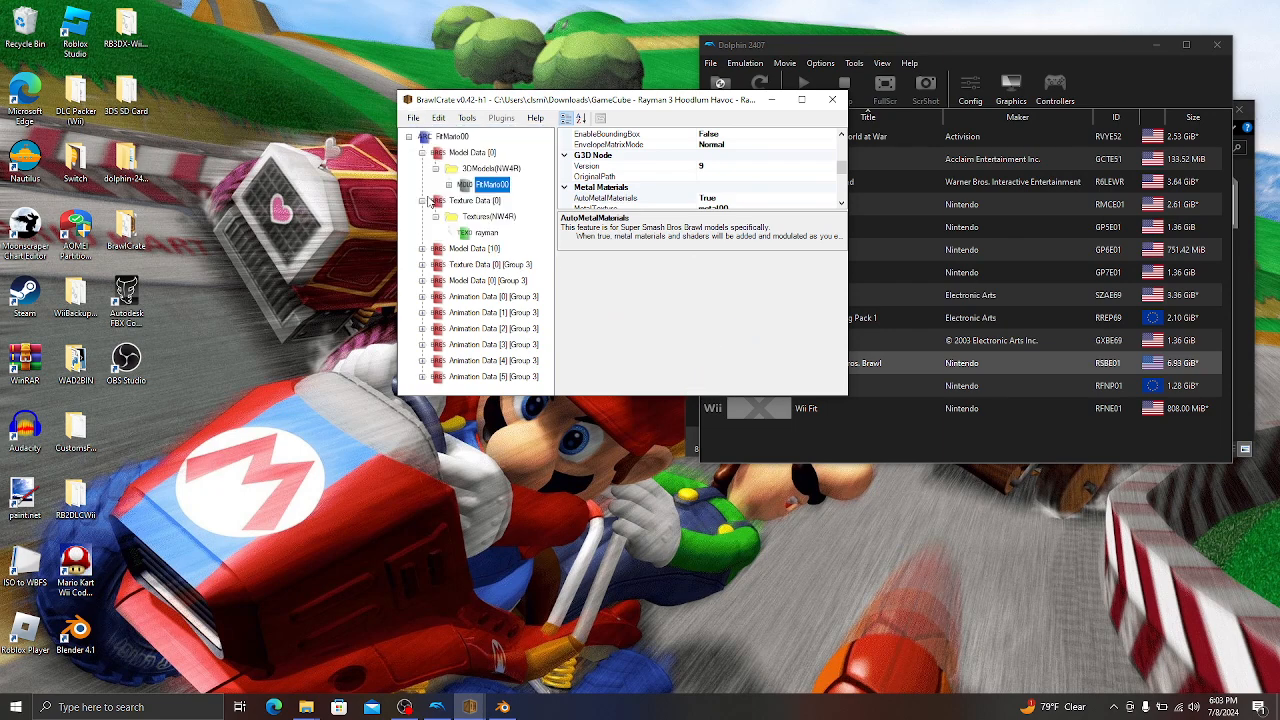
Save a copy of the modified archive as FitMario00.pcs in the Rayman folder and close BrawlCrate.
{"action": "left_click", "coordinate": [413, 118]}
{"action": "left_click", "coordinate": [453, 204]}
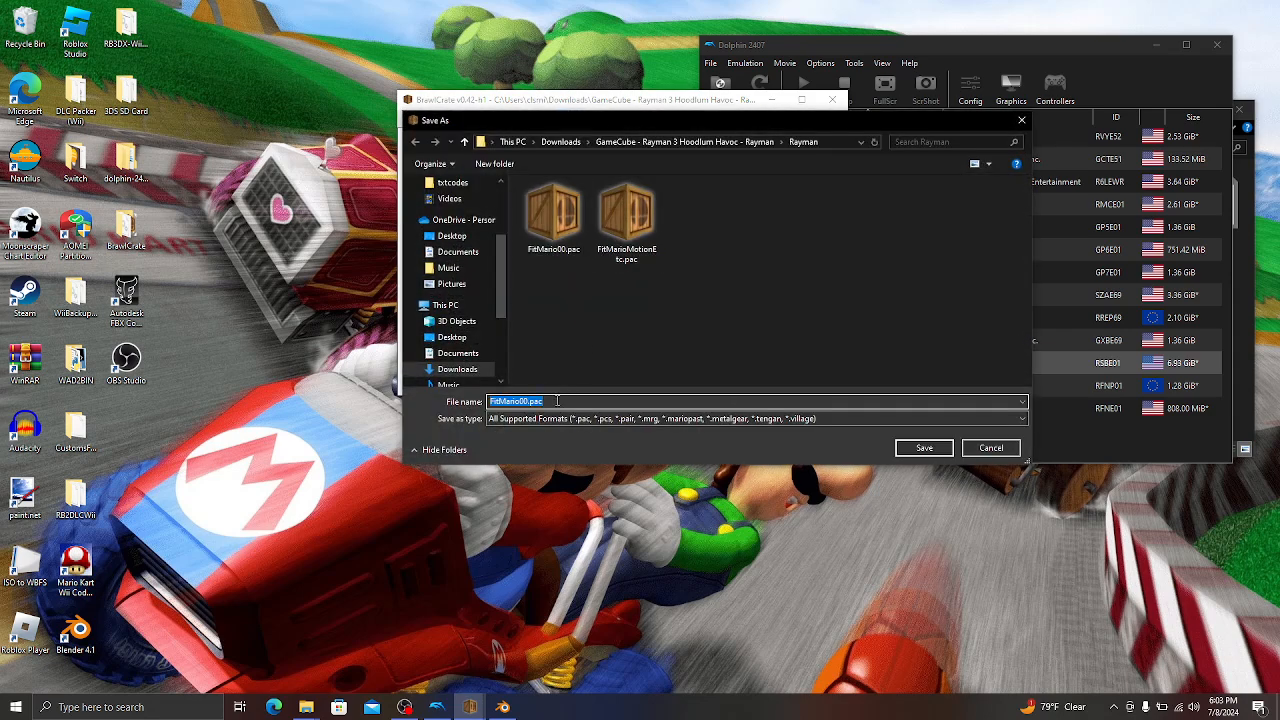
{"action": "left_click", "coordinate": [528, 419]}
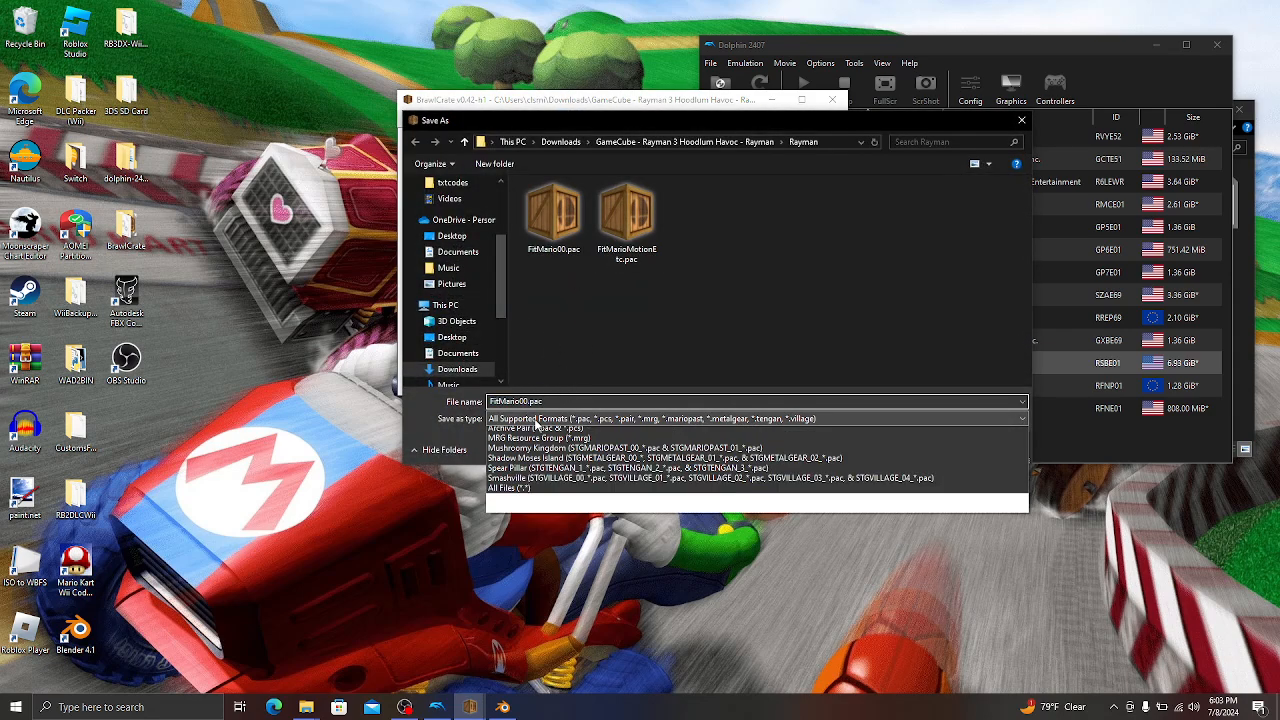
{"action": "left_click", "coordinate": [560, 446]}
{"action": "left_click", "coordinate": [924, 448]}
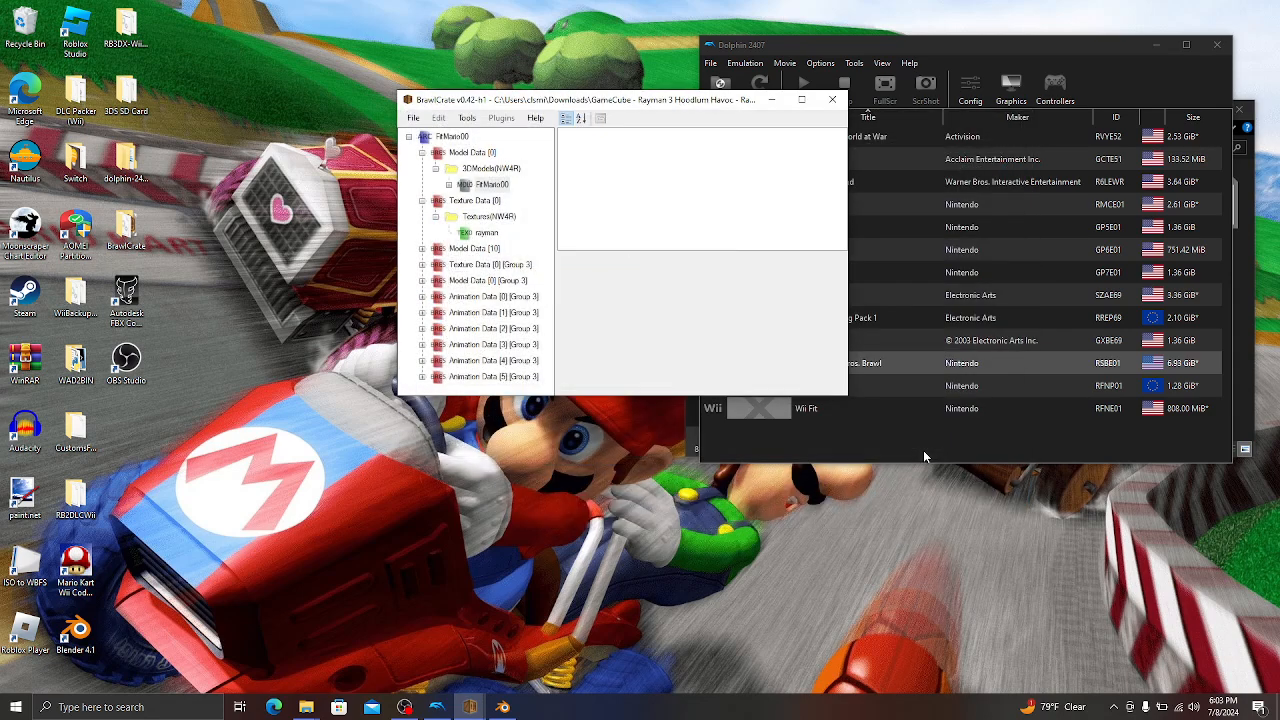
{"action": "left_click", "coordinate": [830, 101]}
Arrange the Dolphin and Rayman folder windows and check the saved FitMario00.pcs and FitMario00.pac files.
{"action": "left_click_drag", "start_coordinate": [809, 46], "coordinate": [252, 77]}
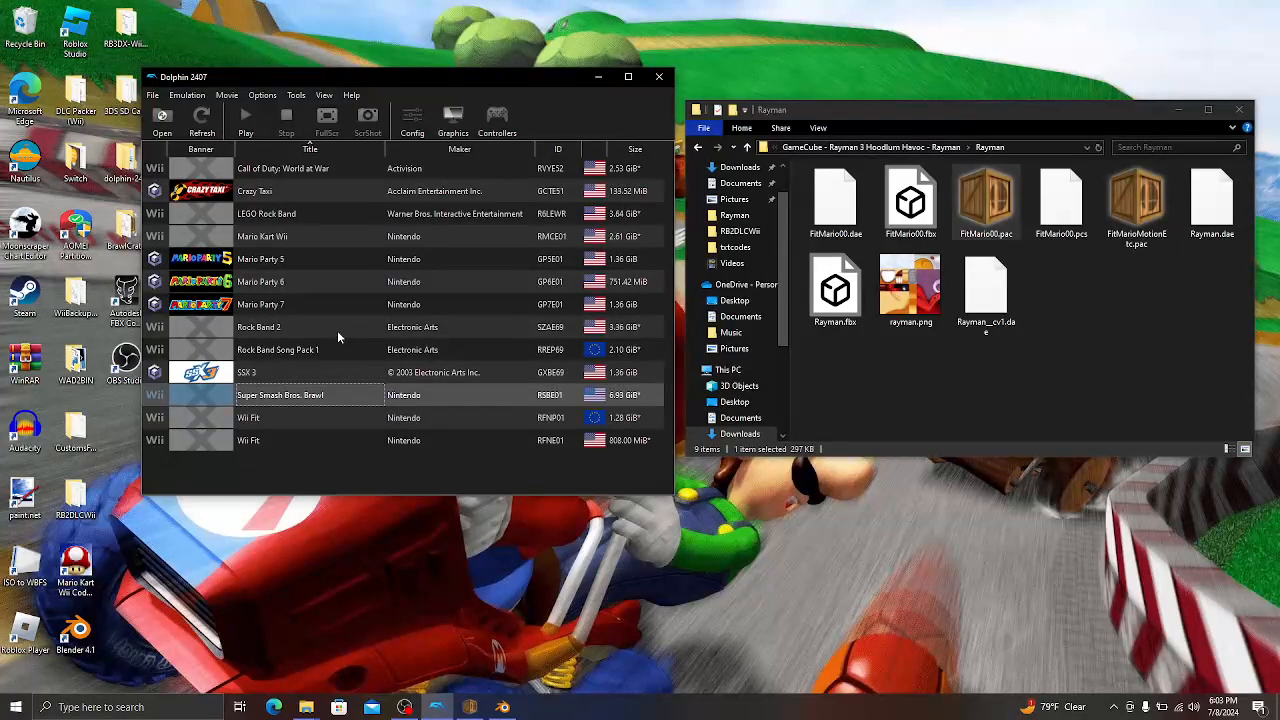
{"action": "left_click_drag", "start_coordinate": [798, 111], "coordinate": [762, 96]}
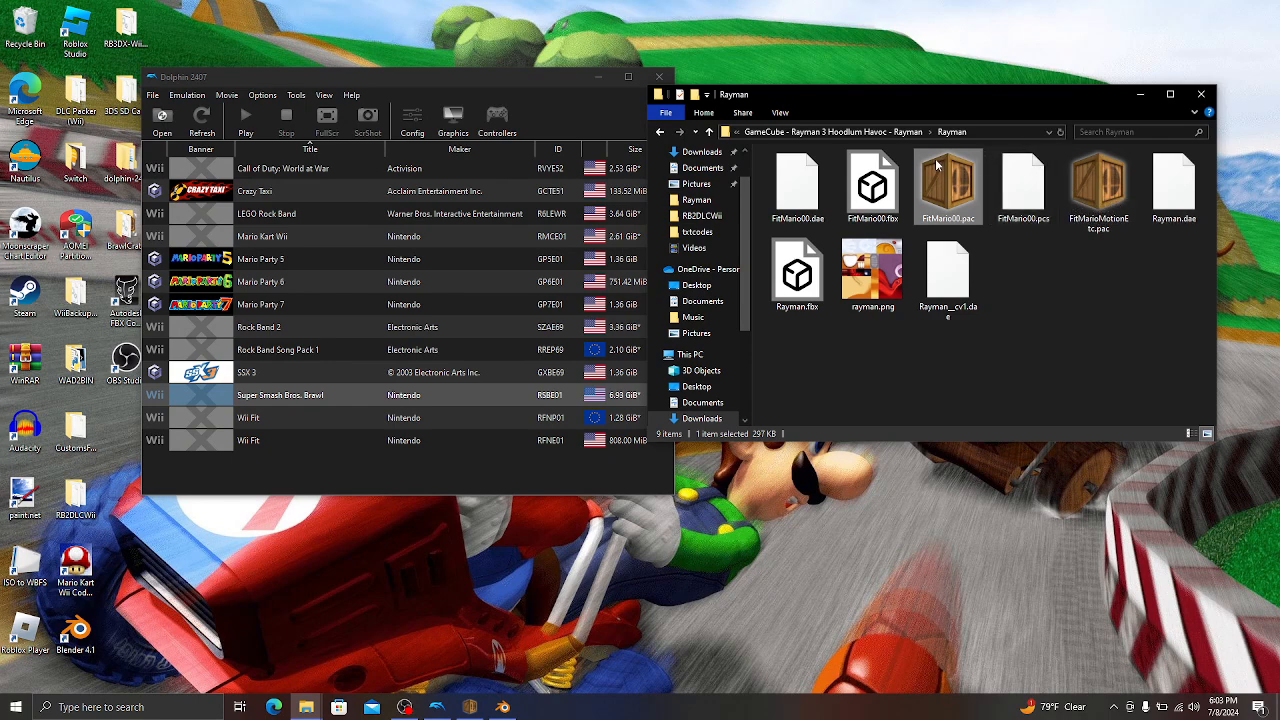
{"action": "left_click_drag", "start_coordinate": [880, 95], "coordinate": [825, 81]}
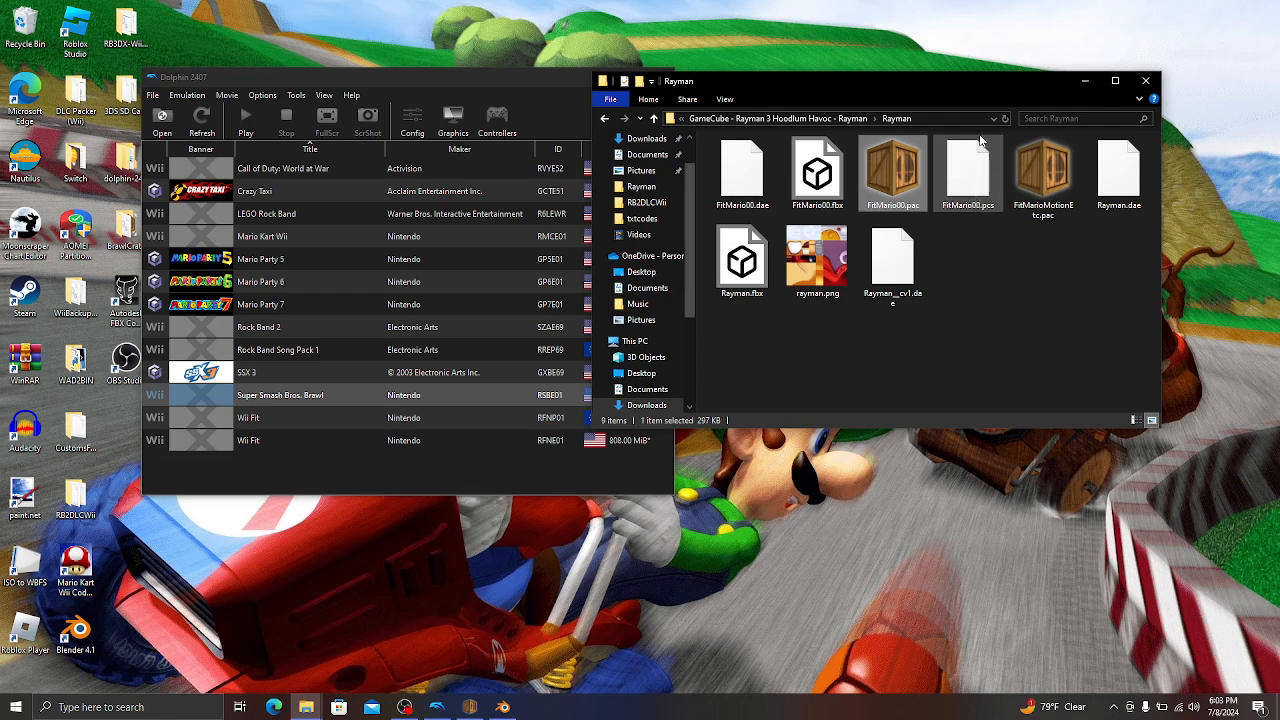
{"action": "left_click", "coordinate": [969, 166]}
{"action": "left_click", "coordinate": [893, 172]}
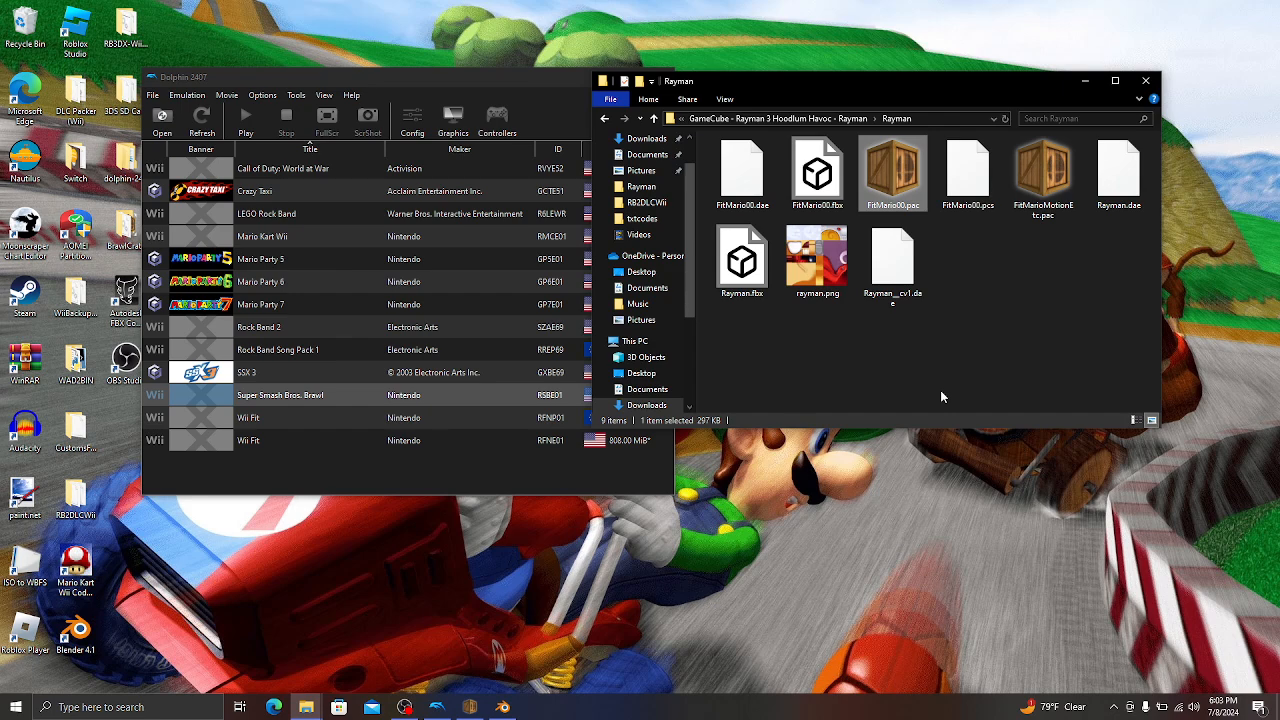
Minimize the Rayman folder and Dolphin windows and switch to OBS.
{"action": "left_click", "coordinate": [1085, 80]}
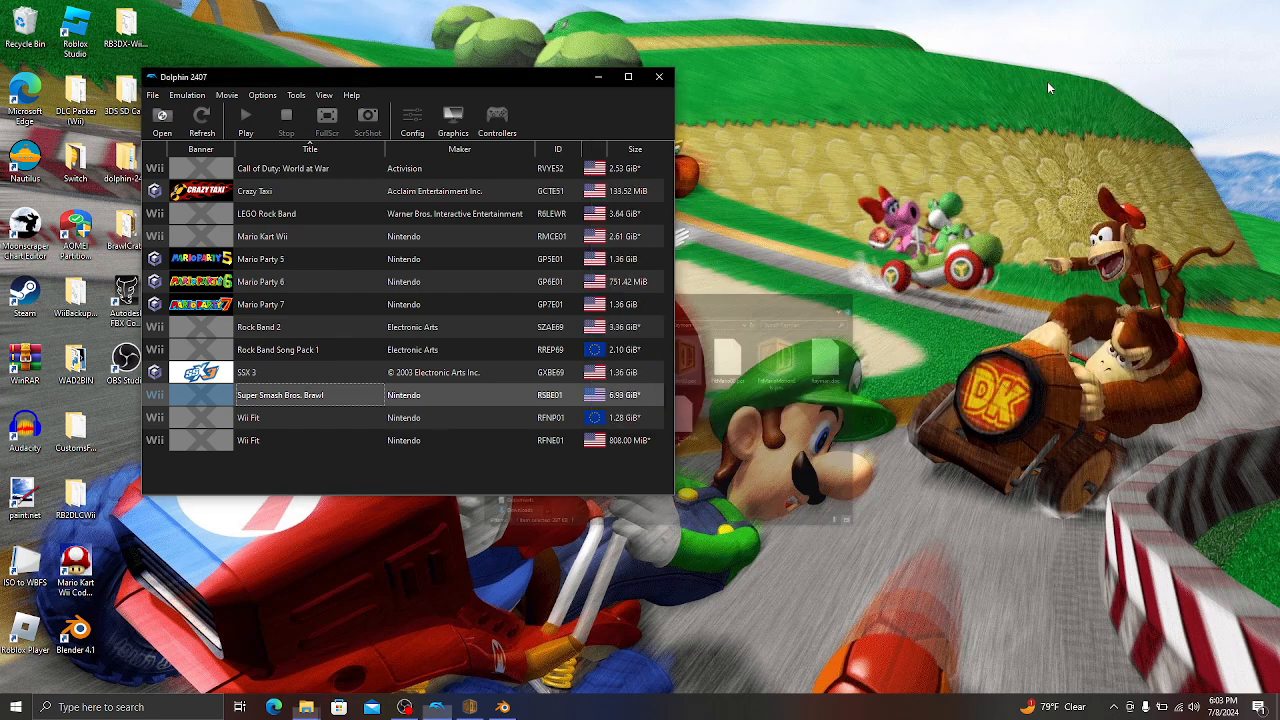
{"action": "left_click", "coordinate": [591, 77]}
{"action": "left_click", "coordinate": [404, 707]}
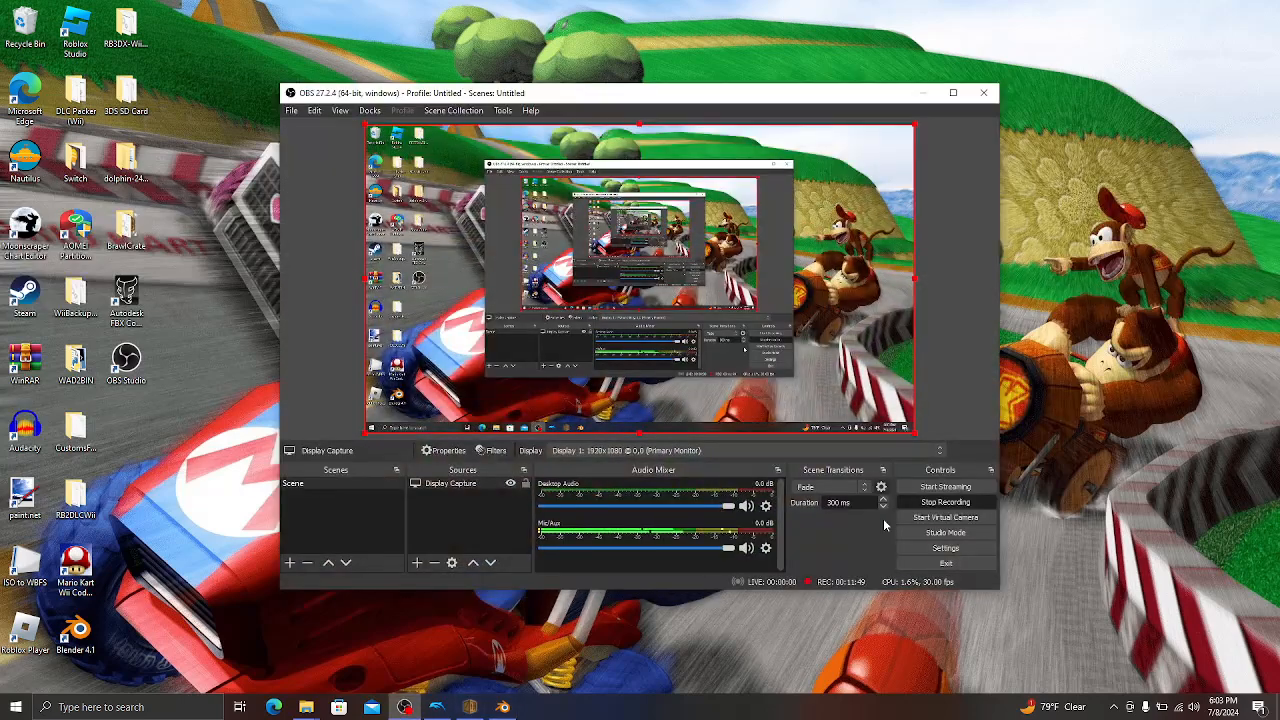